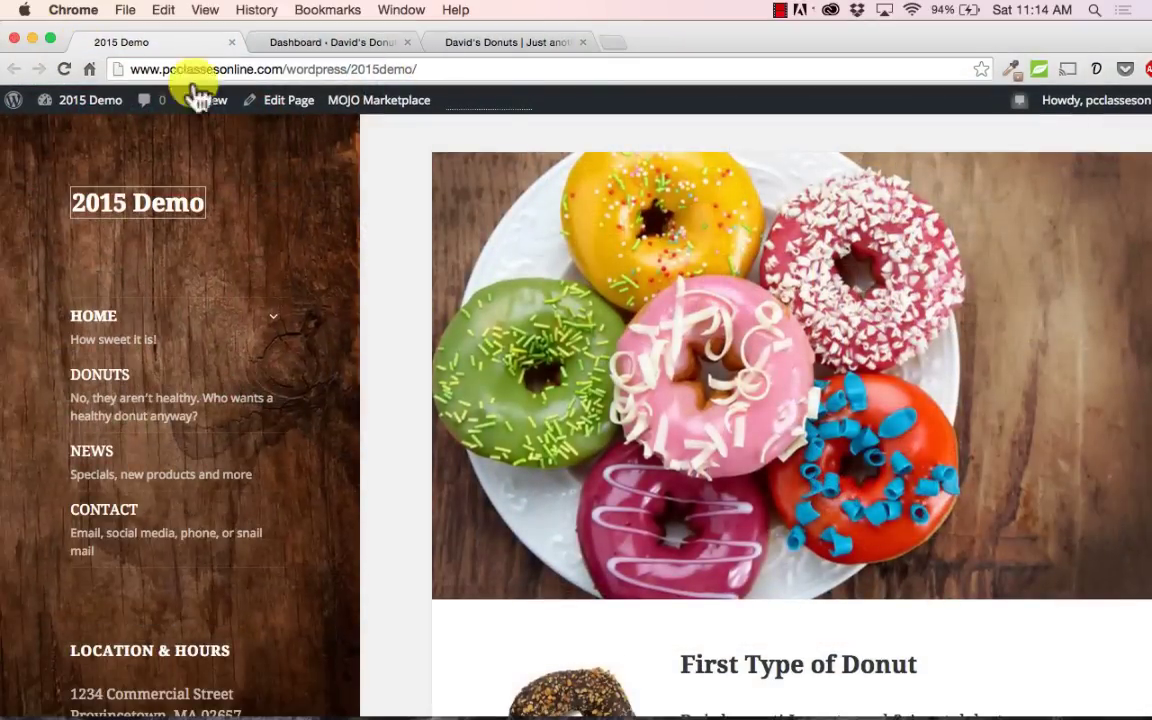
Make the browser full screen and scroll through the 2015 Demo donut sections and map
left_click(51, 38)
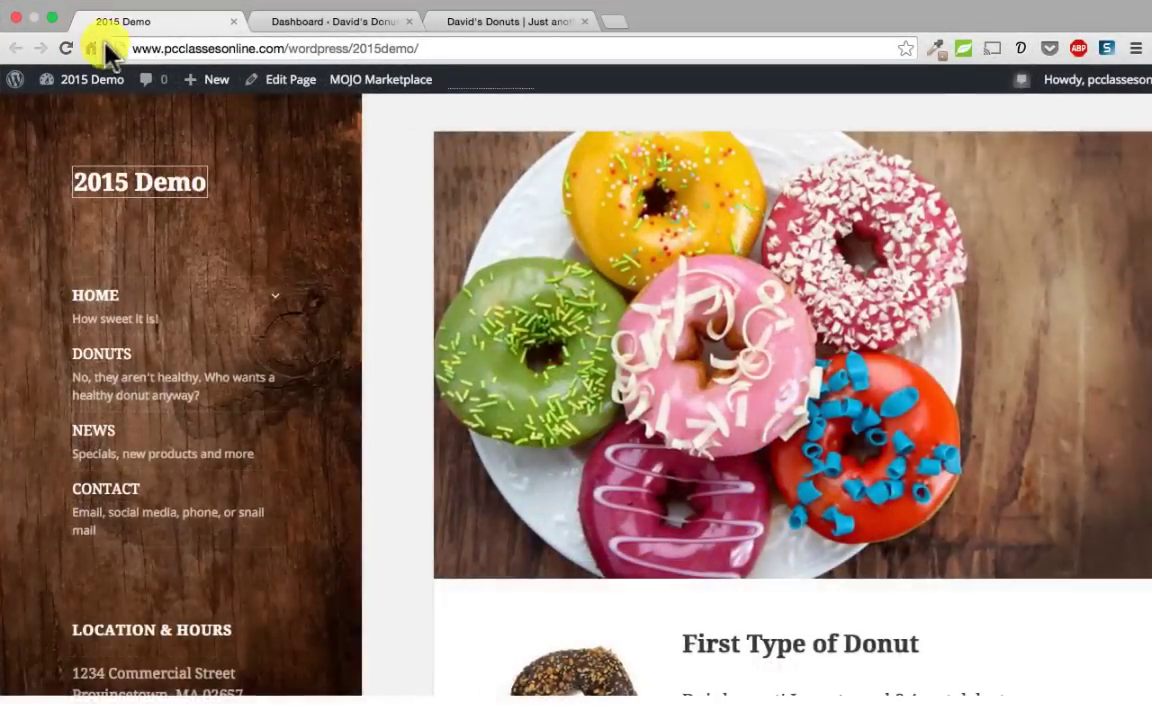
mouse_move(363, 88)
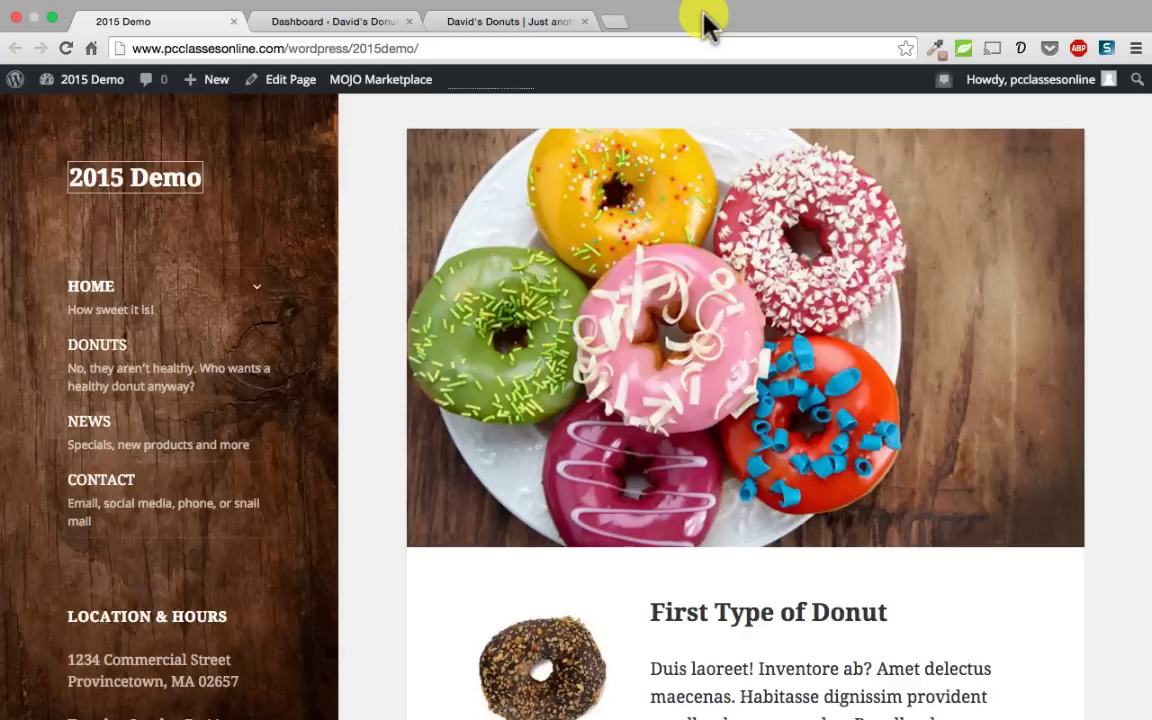
scroll(648, 378, "down", 3)
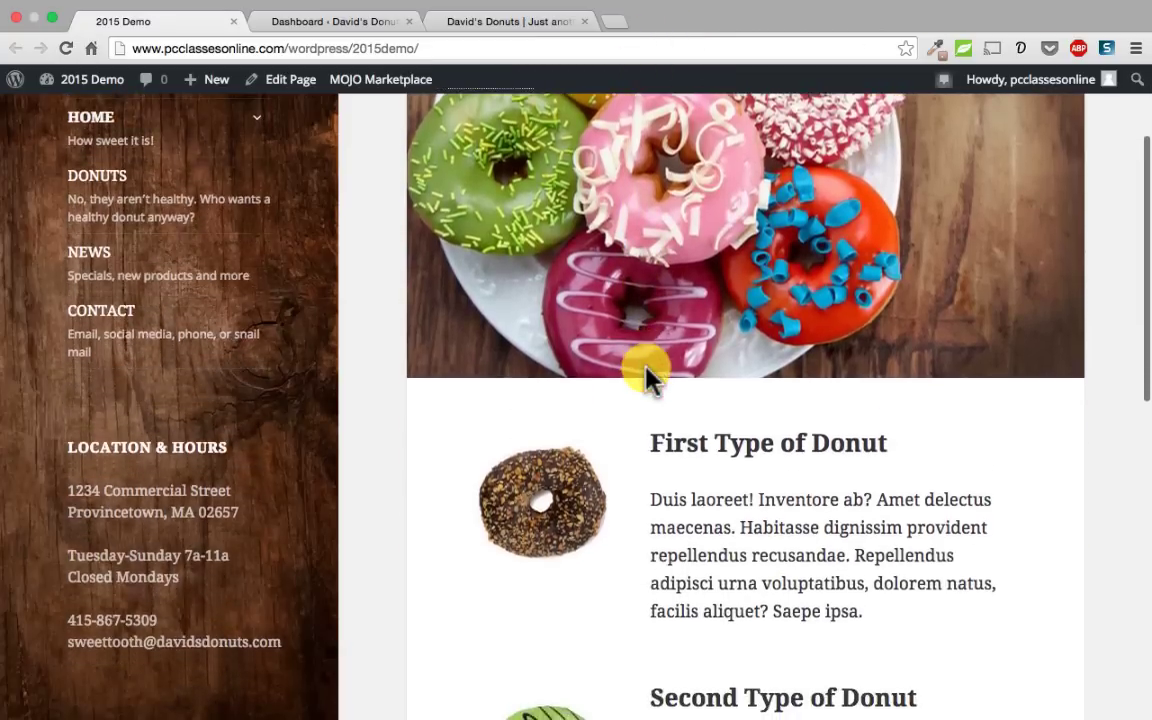
scroll(648, 378, "down", 5)
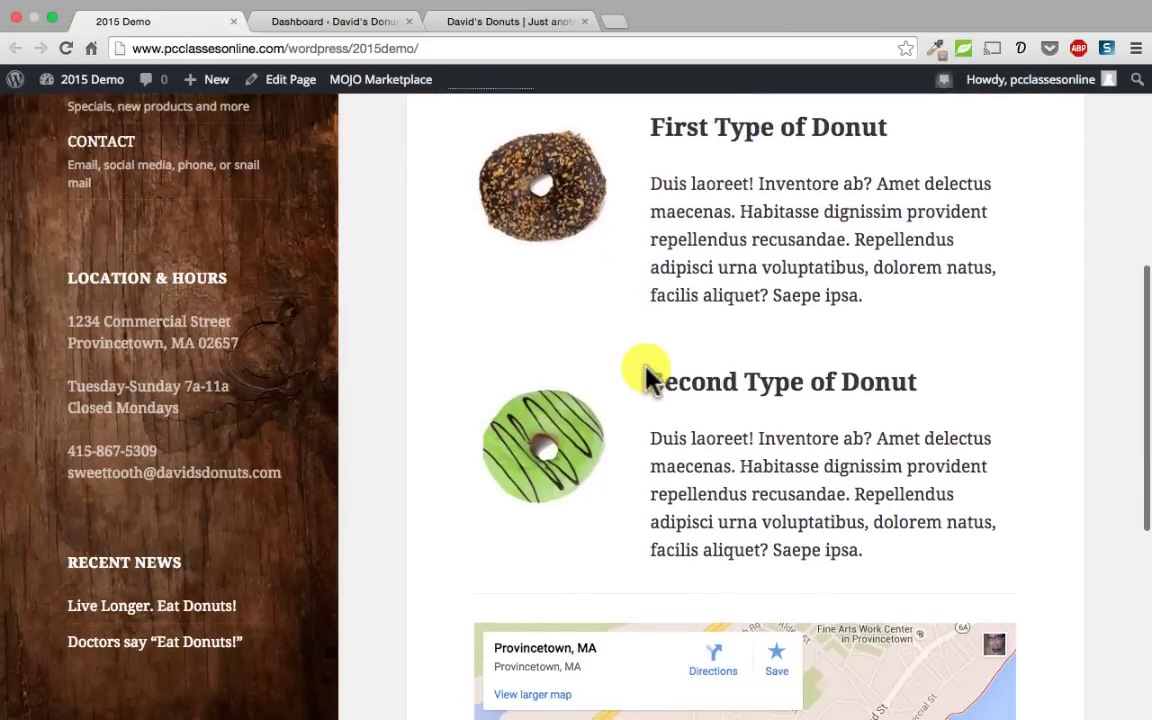
scroll(648, 378, "down", 1)
scroll(481, 483, "down", 2)
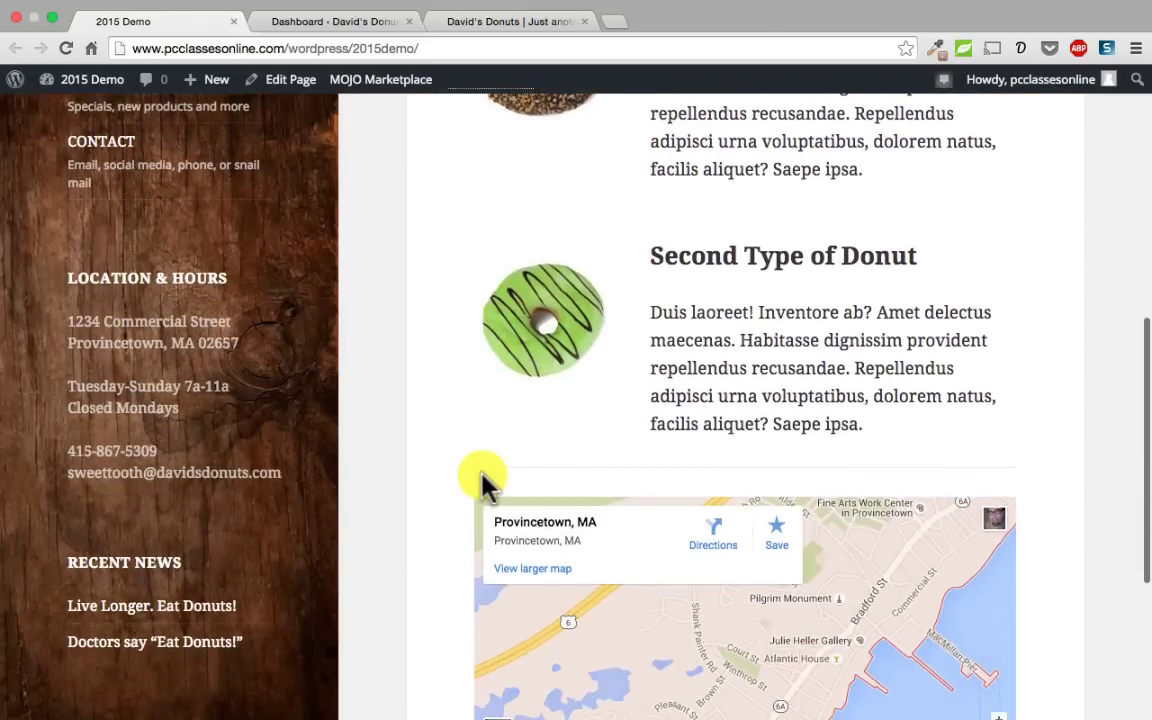
scroll(433, 487, "down", 2)
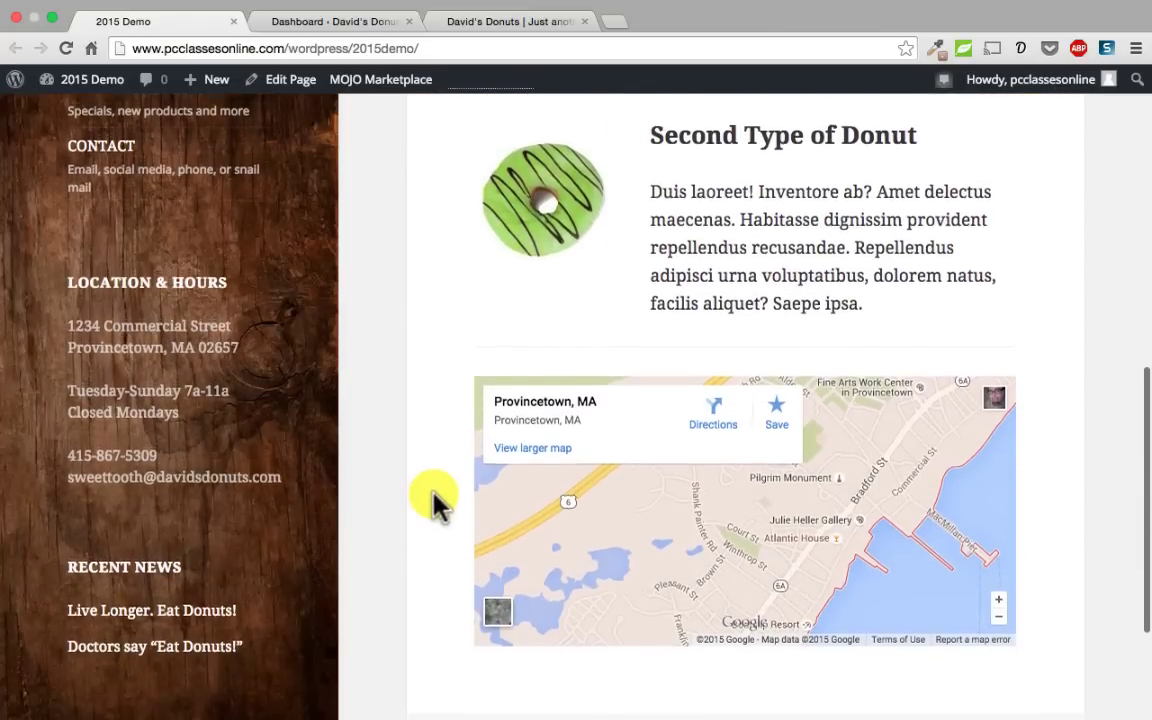
scroll(433, 500, "up", 10)
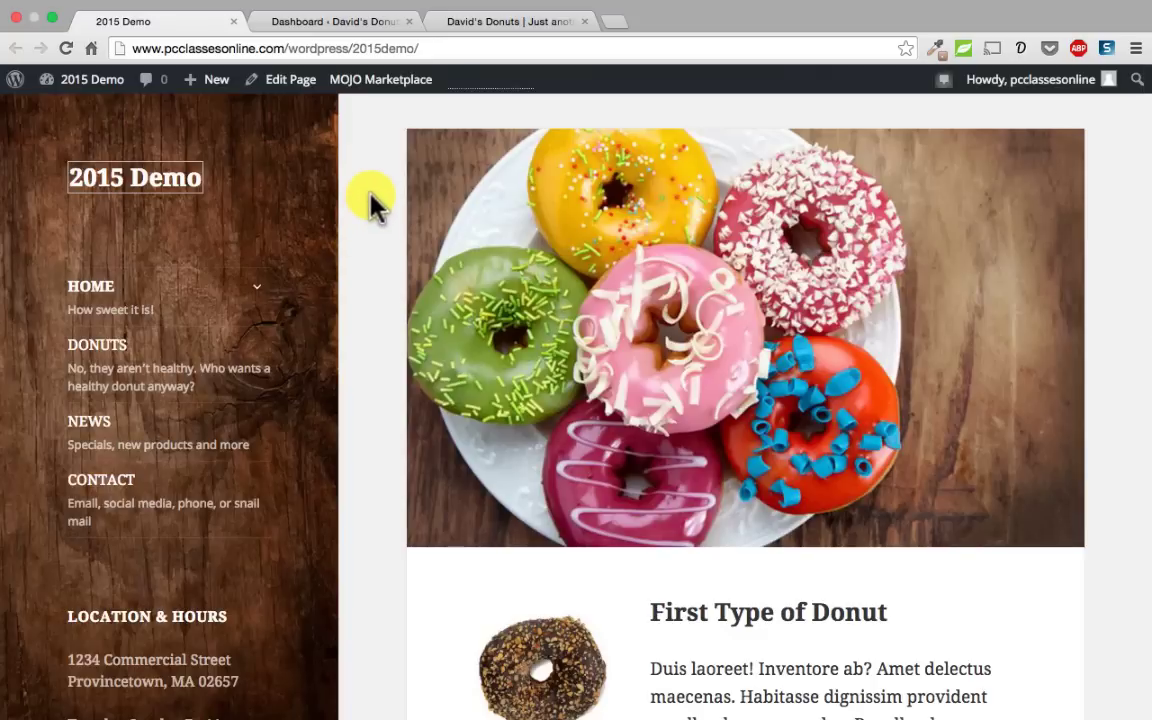
On the admin dashboard, collapse the At a Glance, Activity and Jetpack boxes
left_click(335, 30)
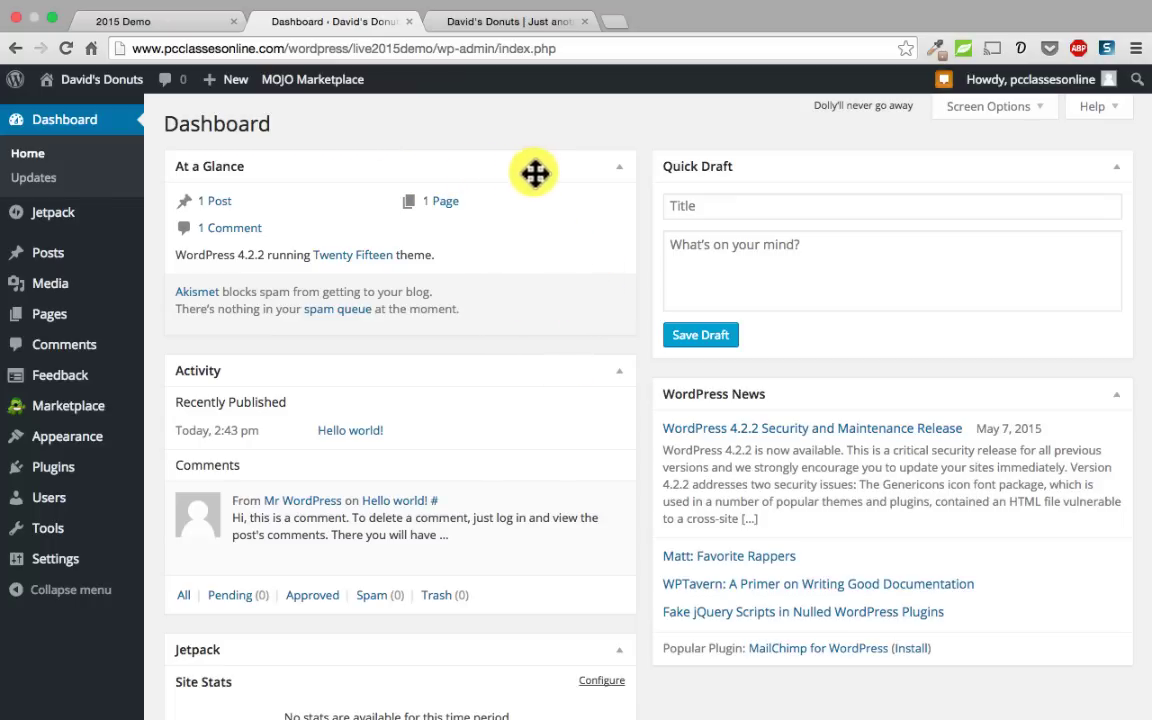
left_click(620, 176)
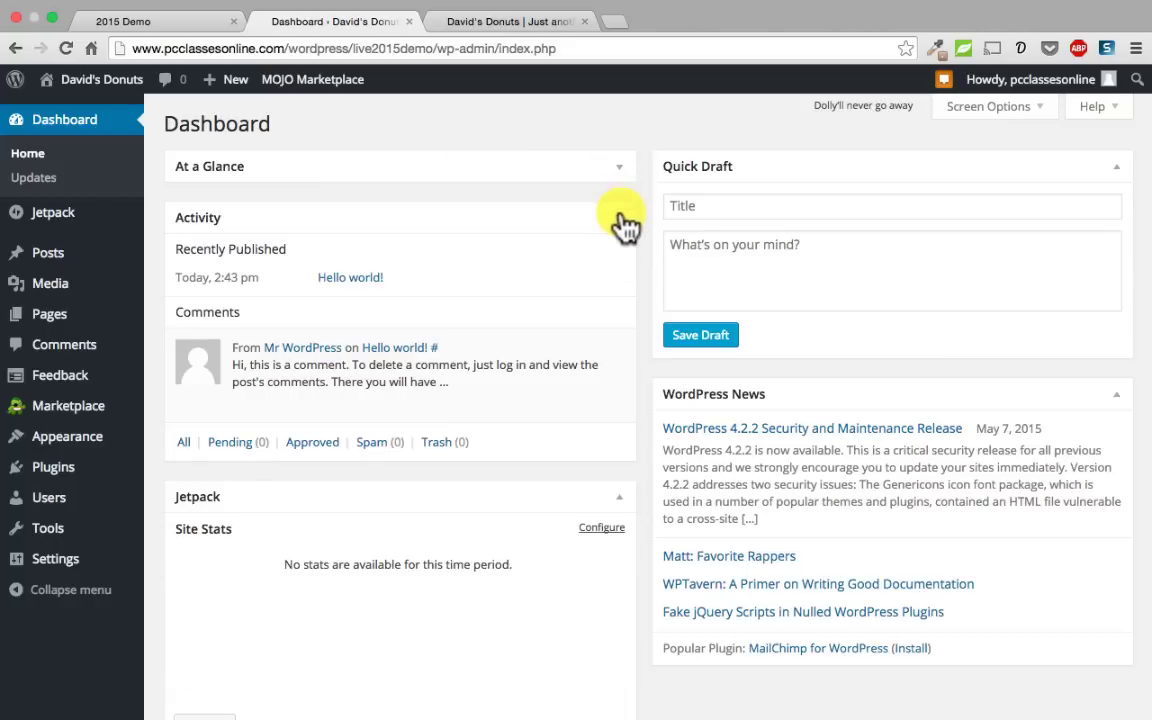
left_click(620, 220)
left_click(620, 268)
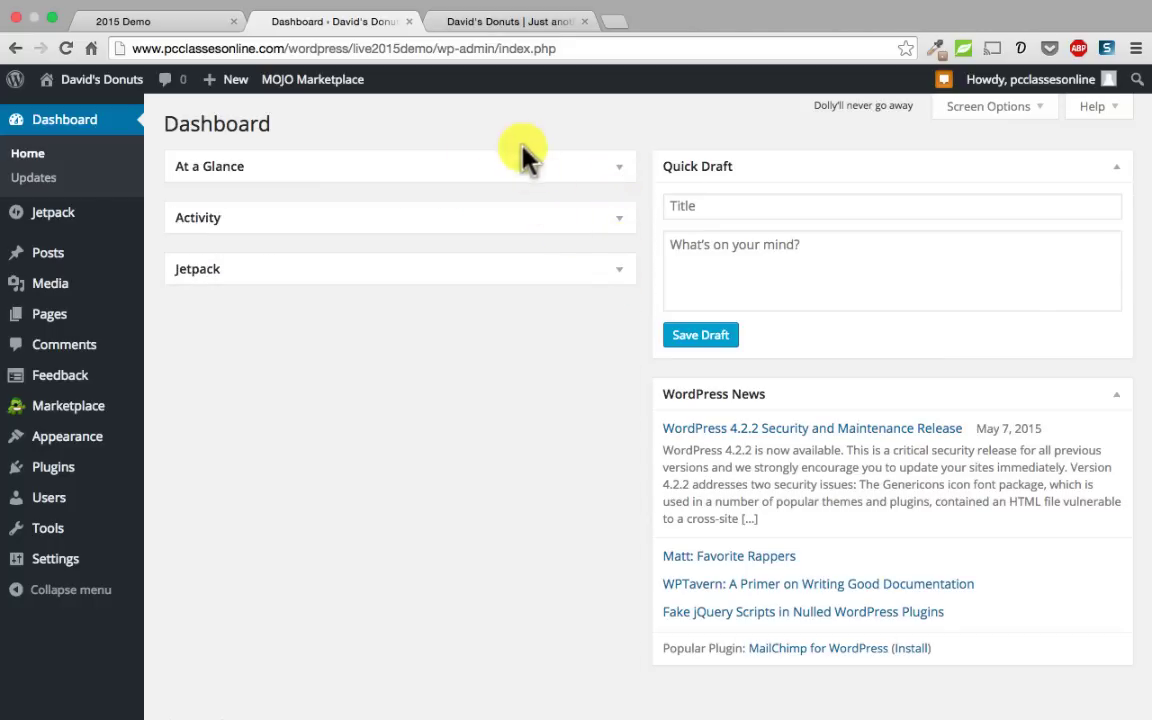
Move At a Glance to the right column and Quick Draft to the left, then show Screen Options
left_click_drag(517, 160, 920, 159)
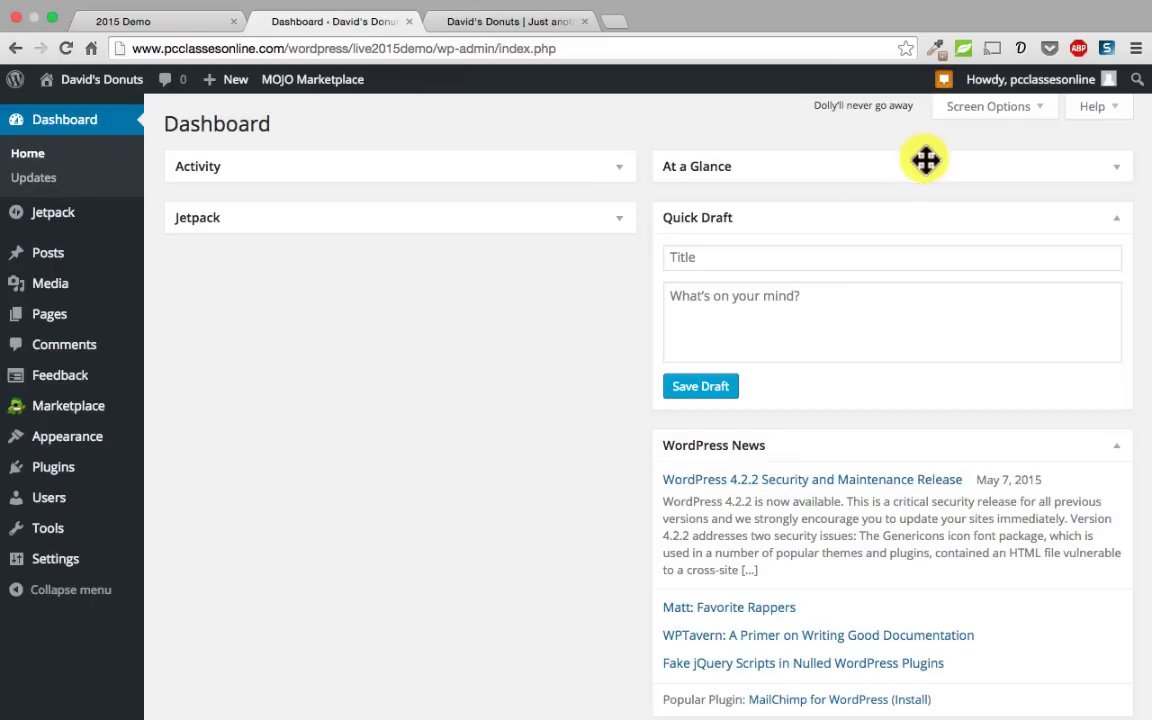
left_click_drag(869, 213, 401, 240)
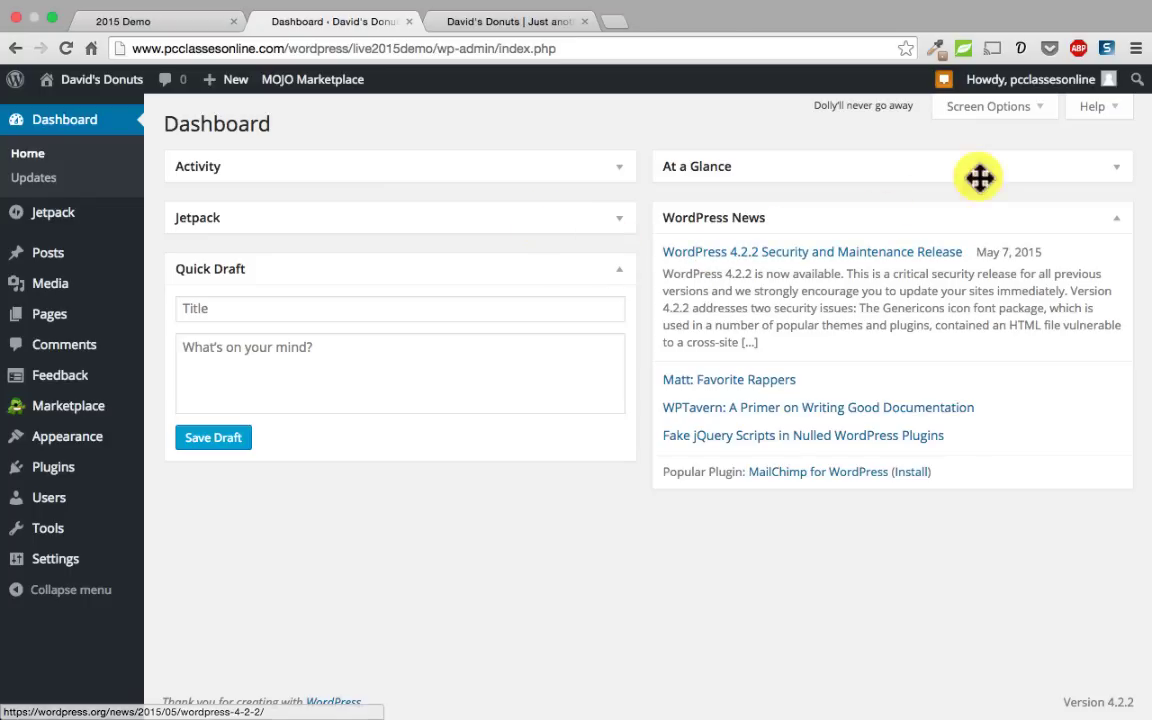
left_click(1005, 112)
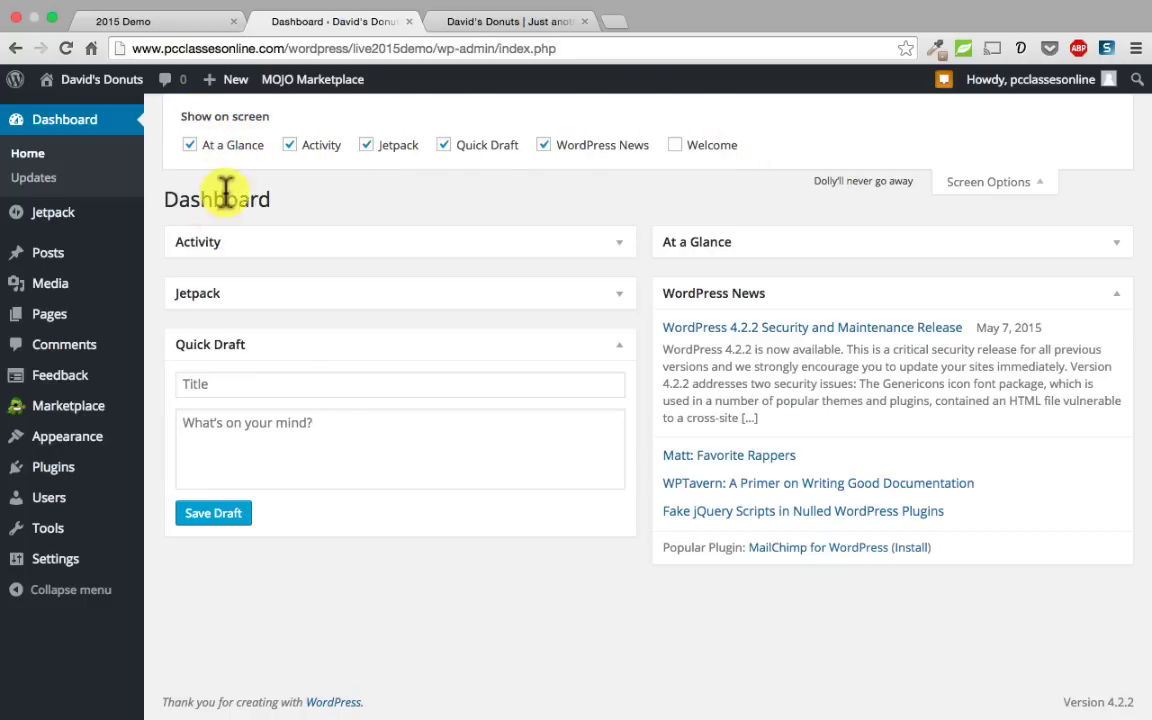
Hide At a Glance, Activity, Jetpack, Quick Draft and WordPress News, then close Screen Options
left_click(191, 146)
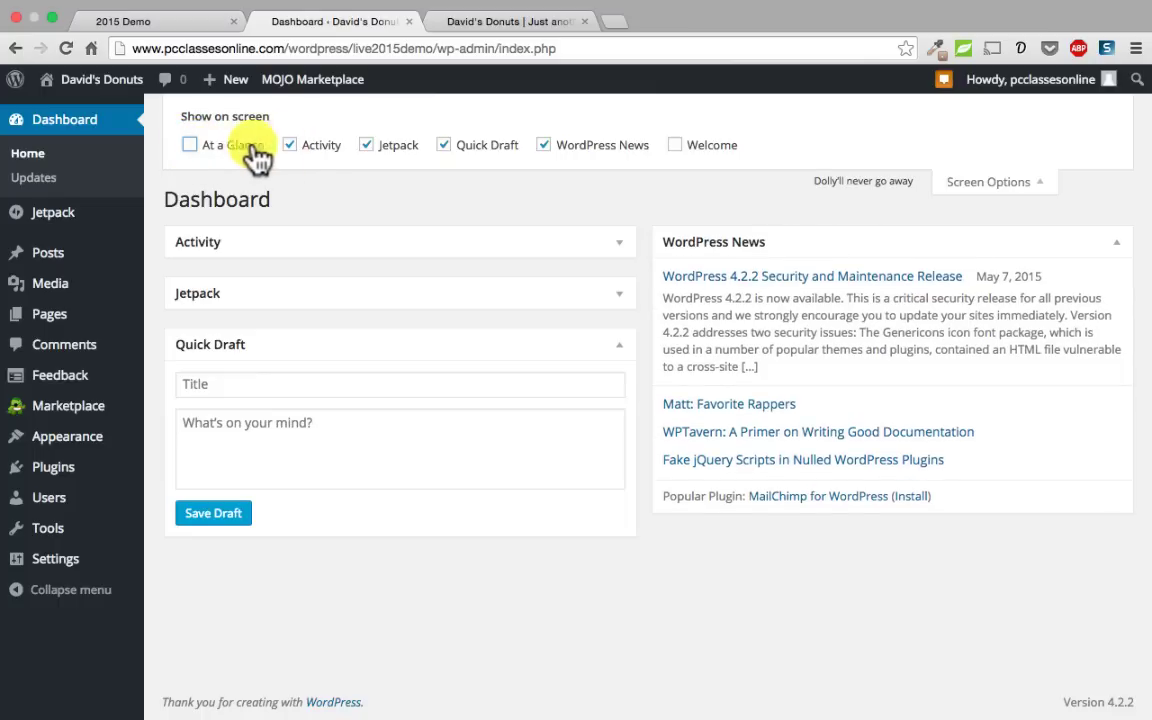
left_click(289, 147)
left_click(366, 147)
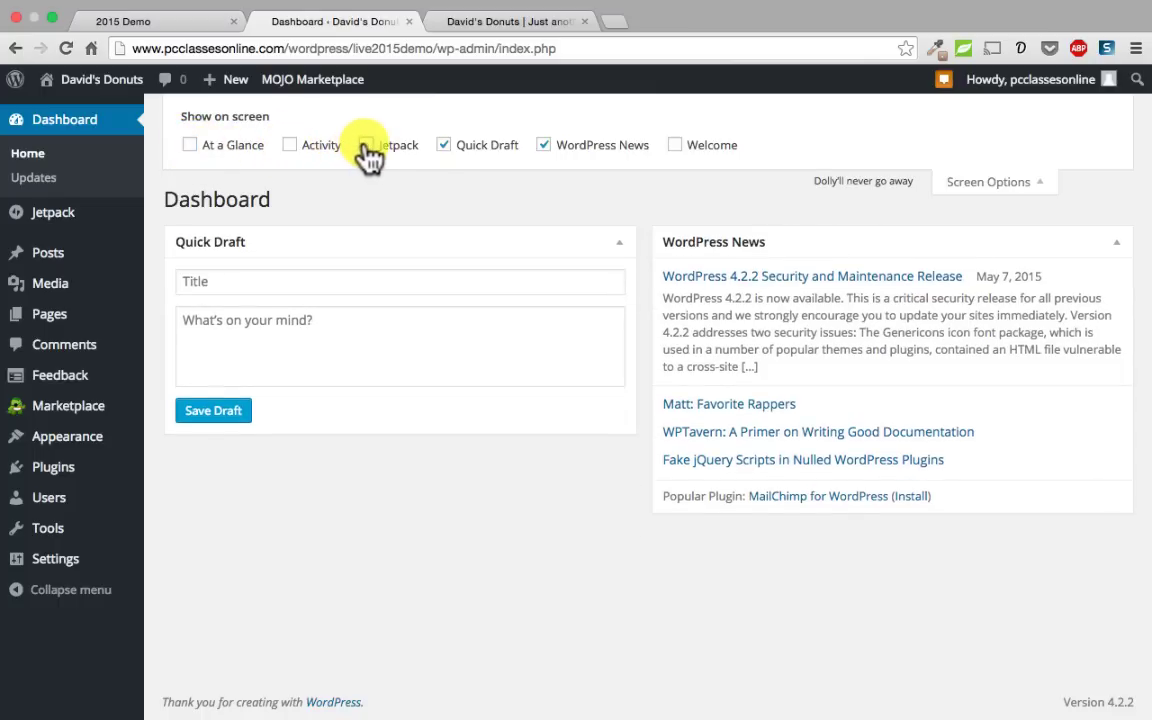
left_click(443, 147)
left_click(543, 147)
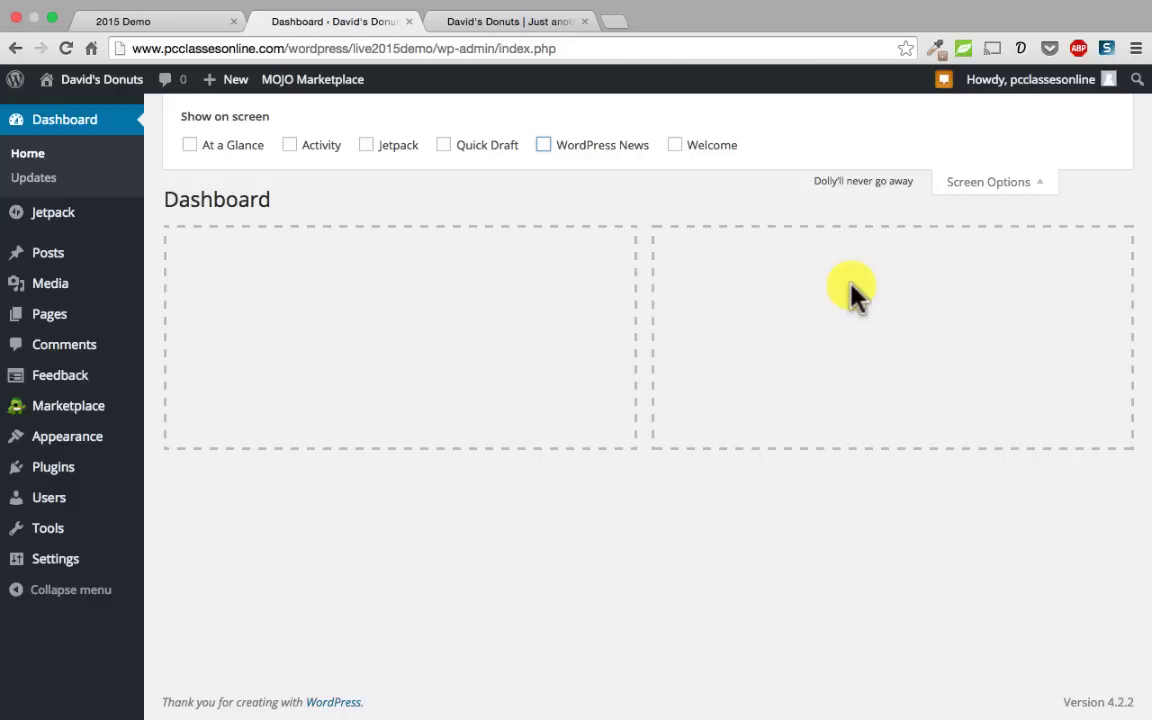
left_click(962, 186)
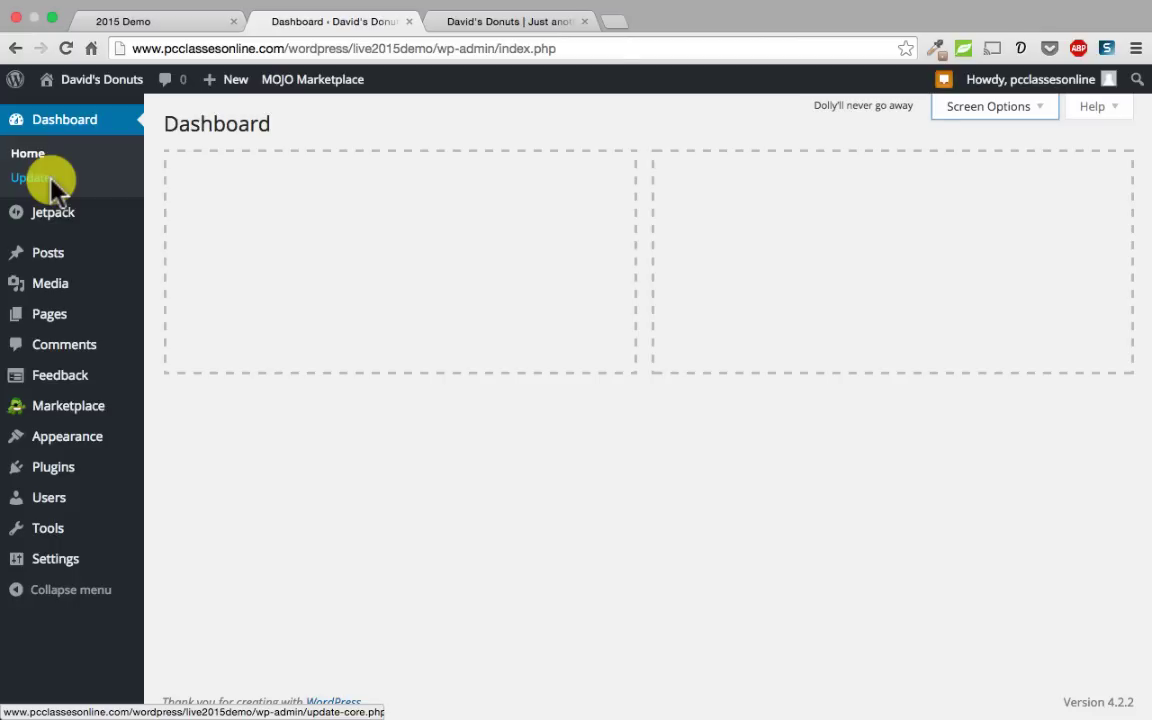
Open Dashboard > Updates, confirming WordPress 4.2.2 and all plugins and themes are current
left_click(53, 182)
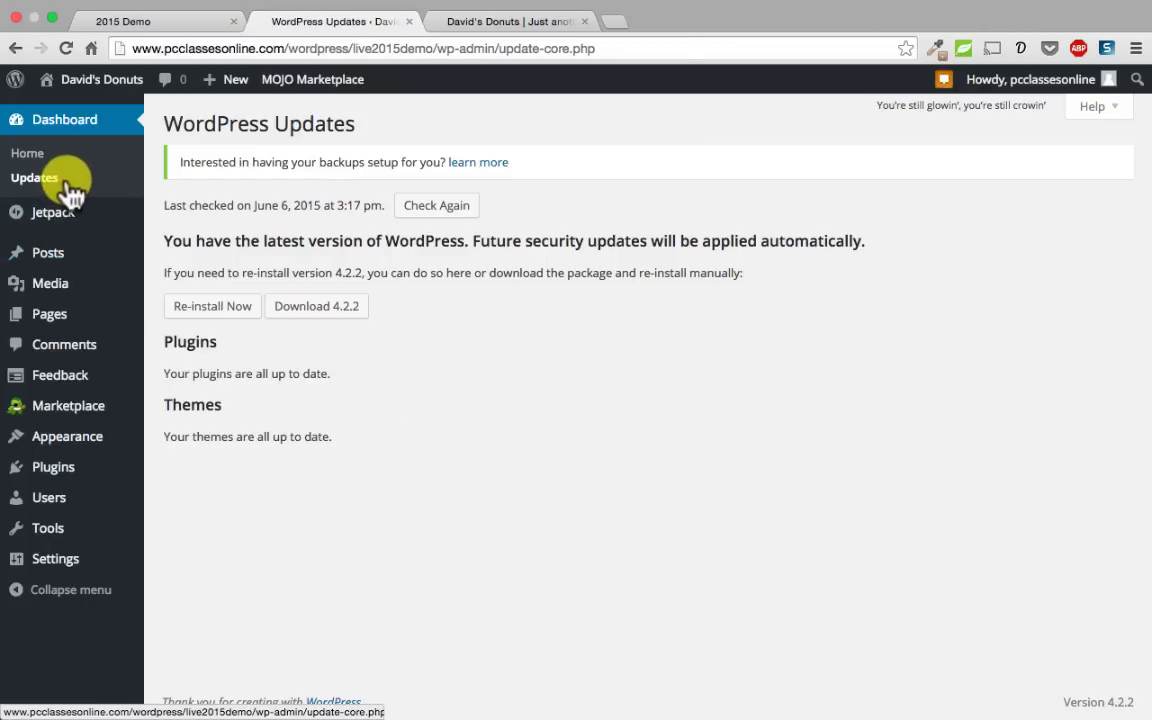
mouse_move(84, 245)
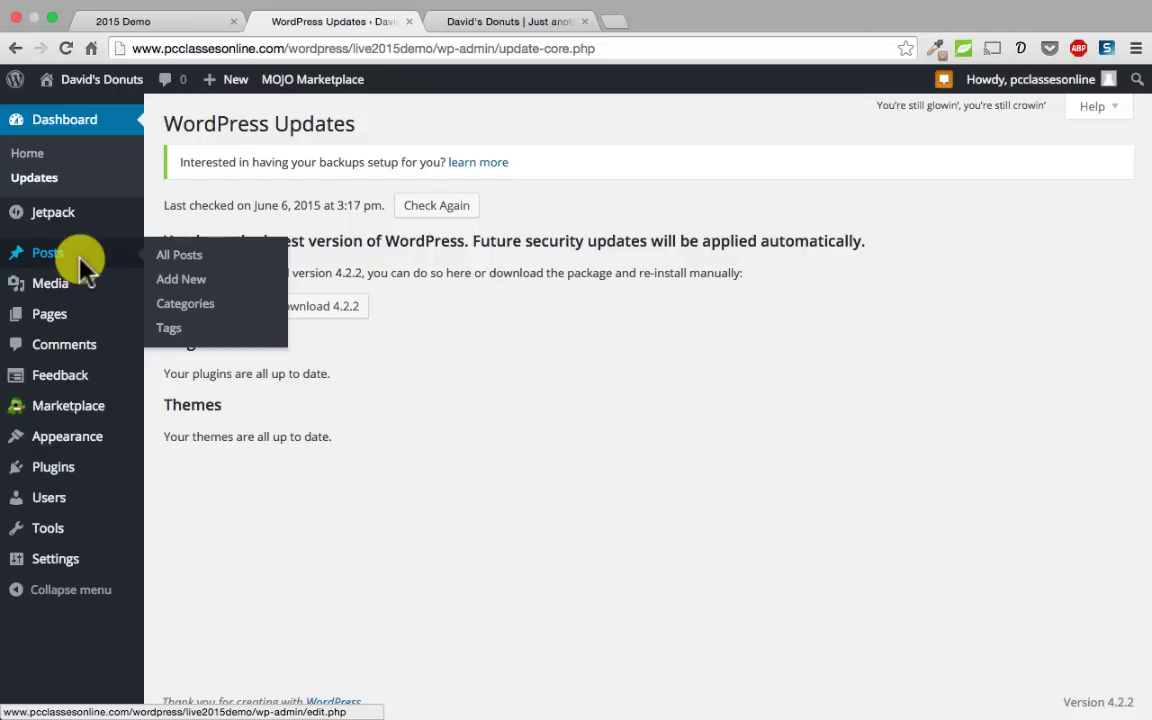
Bring up the Users and Settings submenus in the admin sidebar while on the Updates page
mouse_move(50, 286)
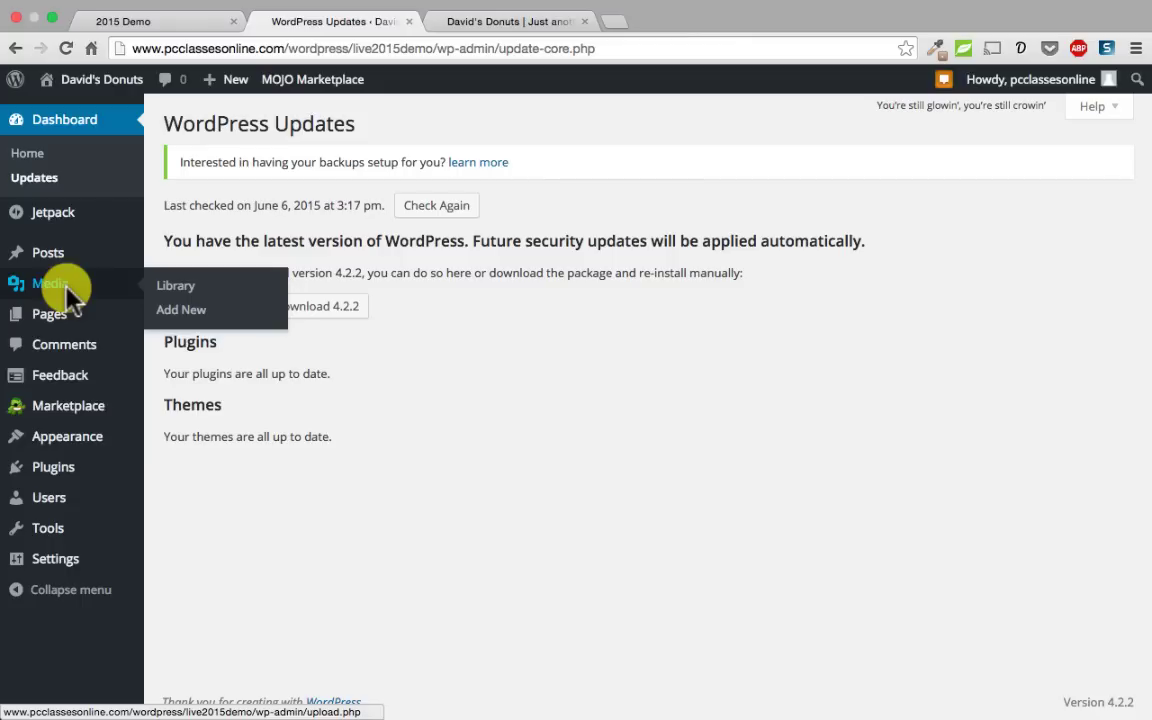
mouse_move(66, 316)
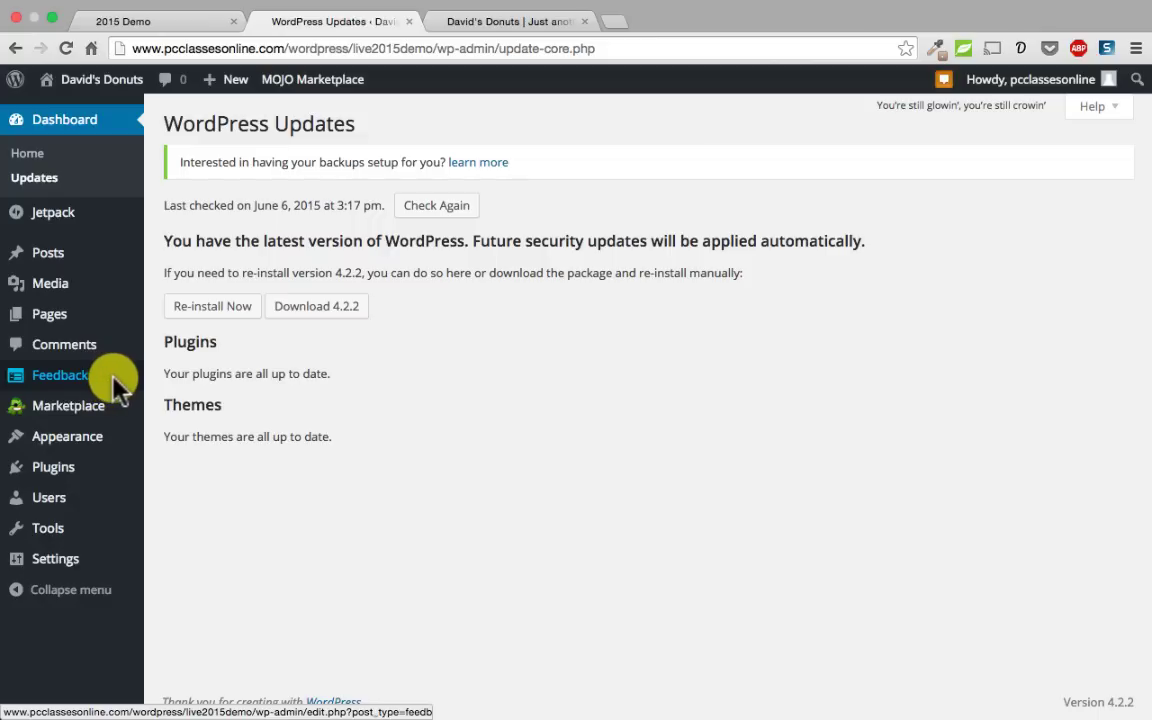
mouse_move(113, 442)
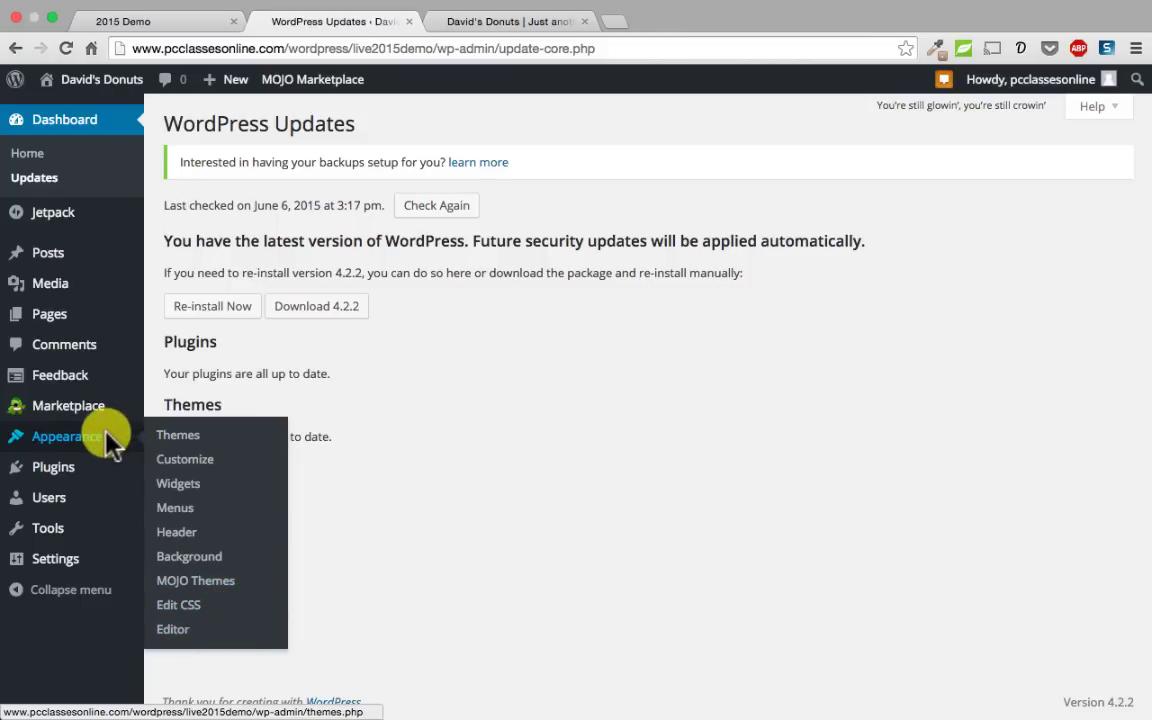
mouse_move(72, 478)
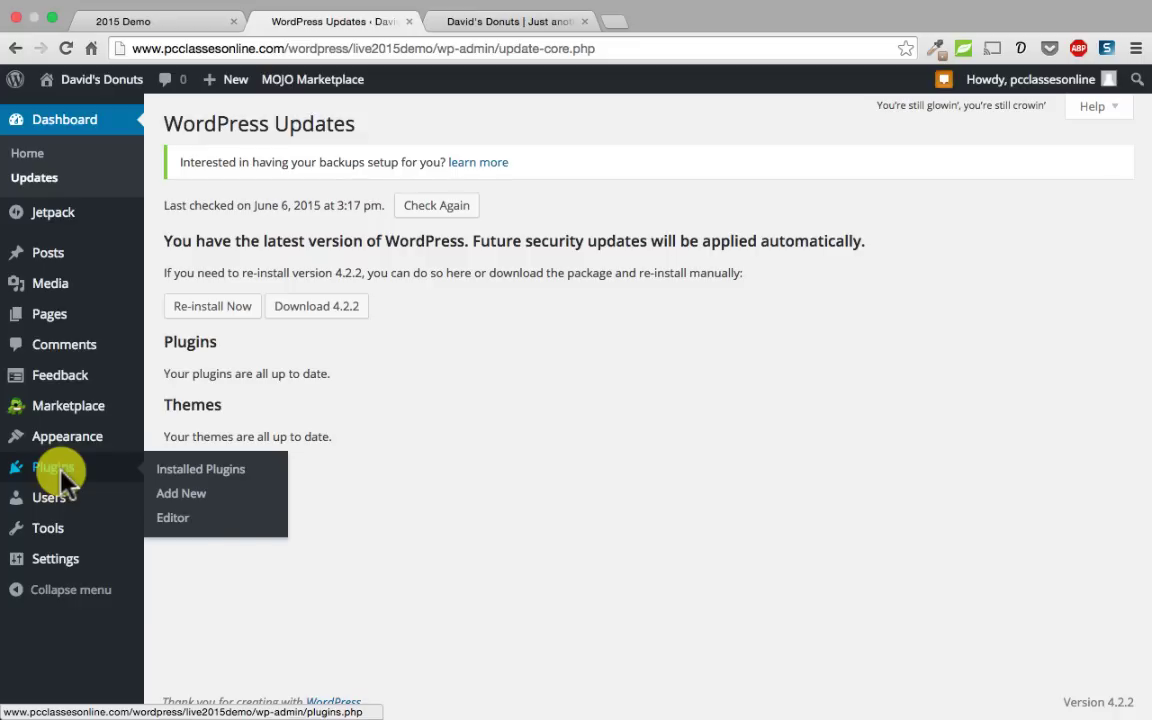
mouse_move(61, 504)
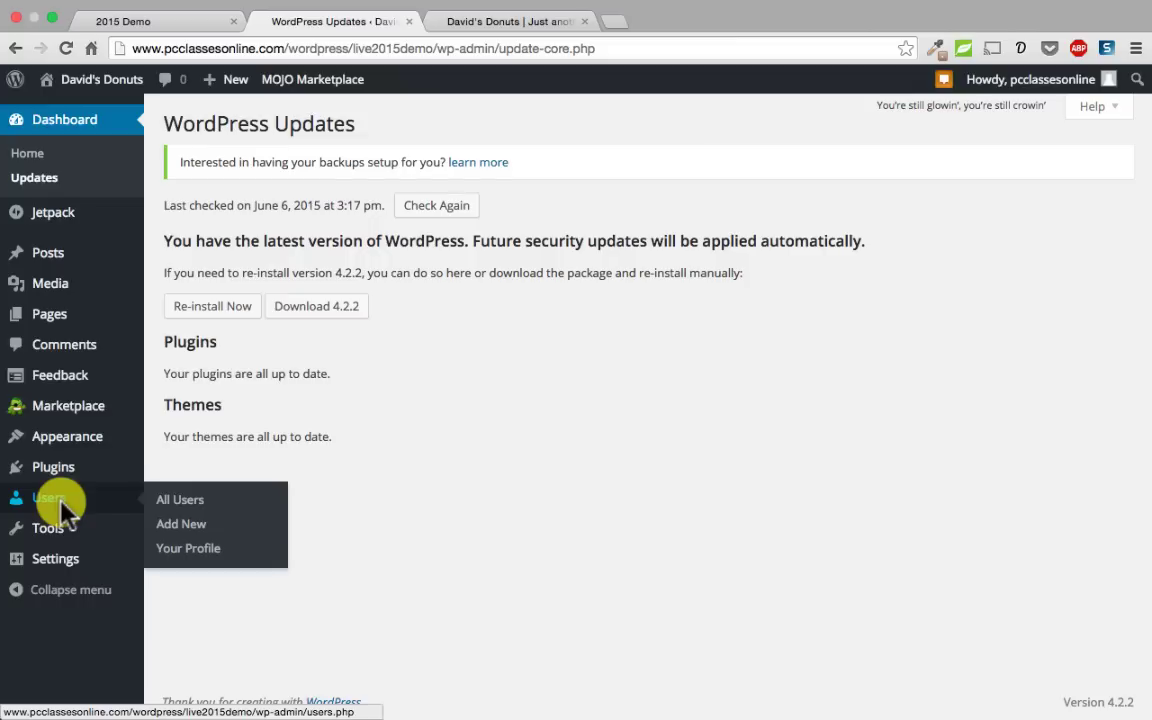
mouse_move(104, 567)
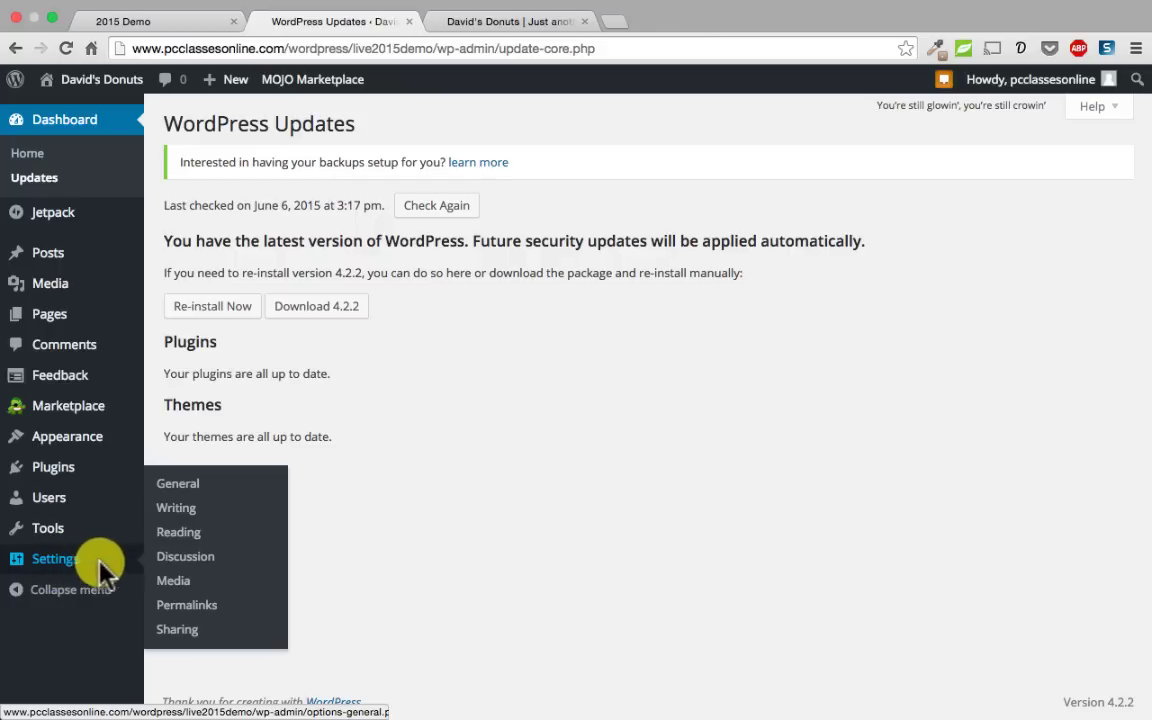
In Settings > General, replace the tagline with 'They are totally fat free - in the middle'
left_click(180, 484)
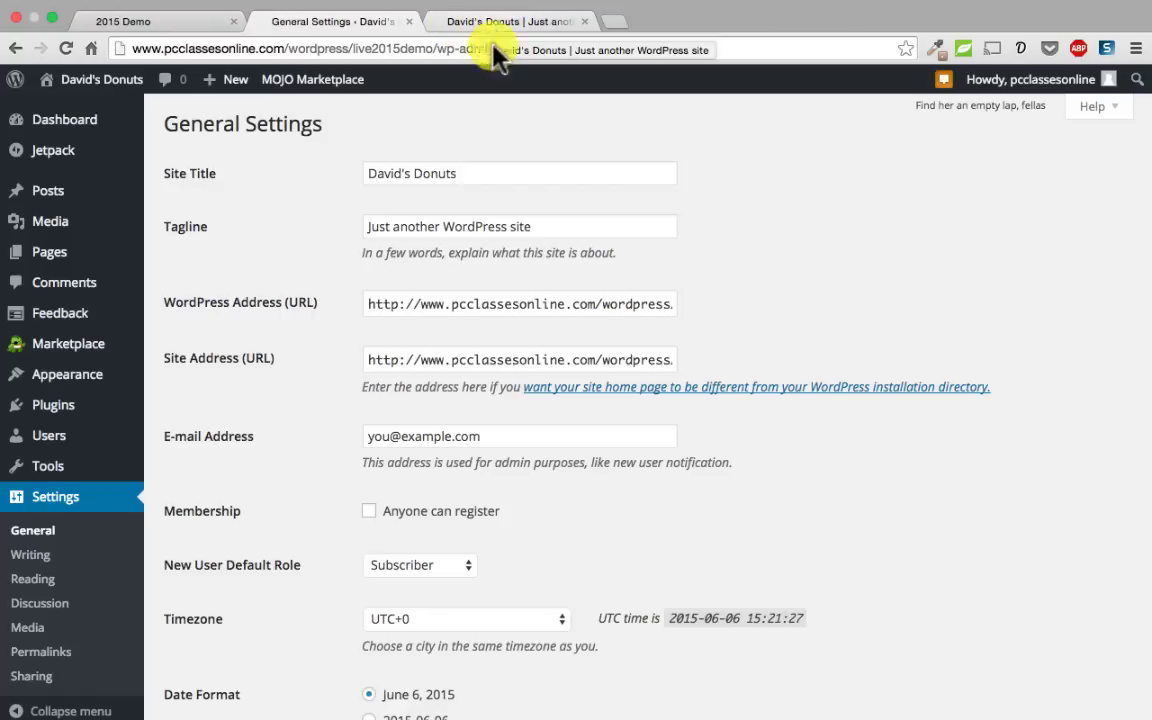
left_click_drag(543, 231, 349, 214)
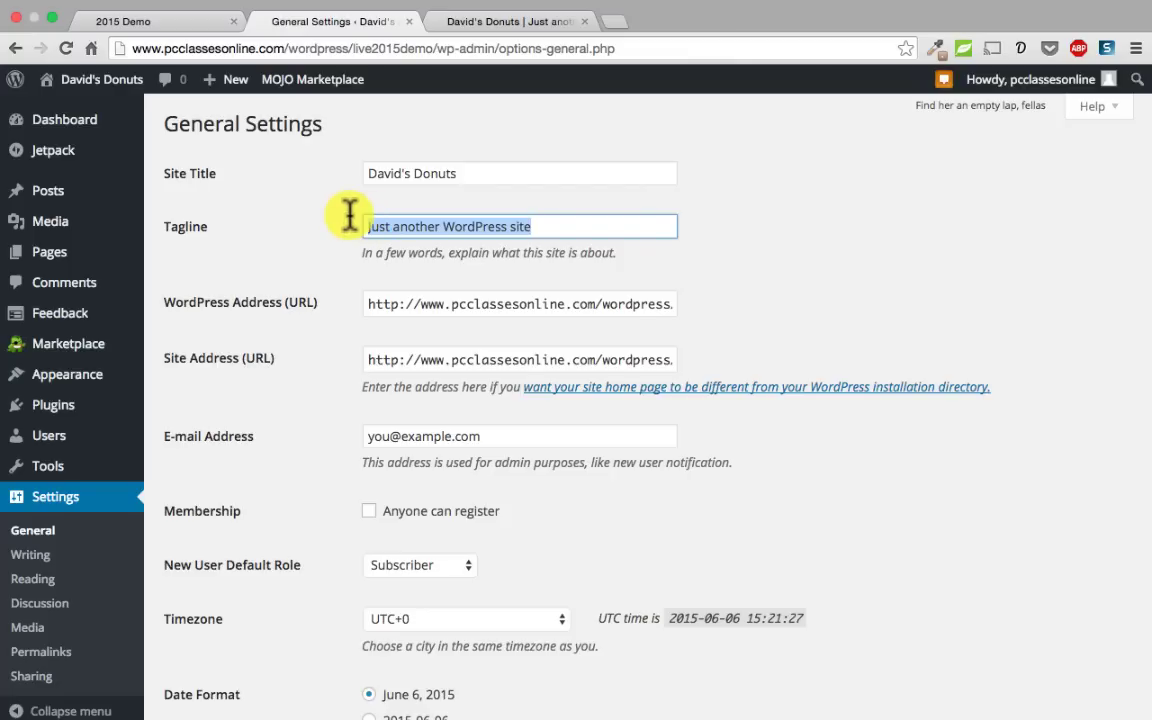
type("They are totally fat free - in the middle")
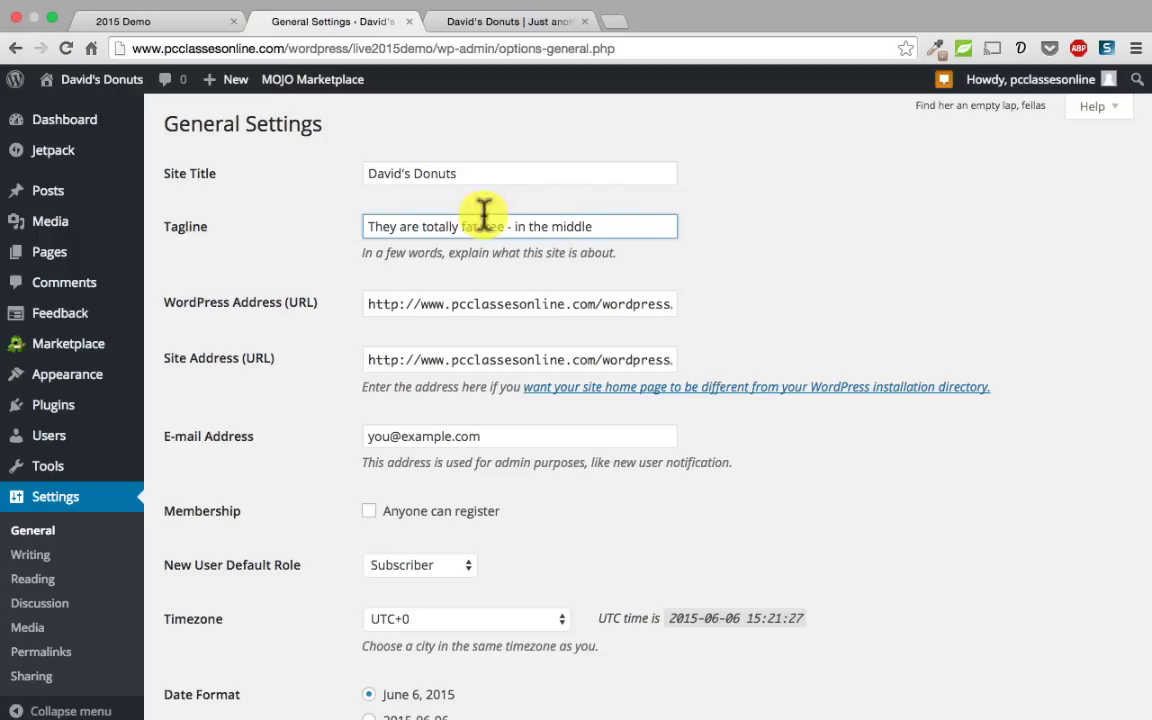
left_click(720, 233)
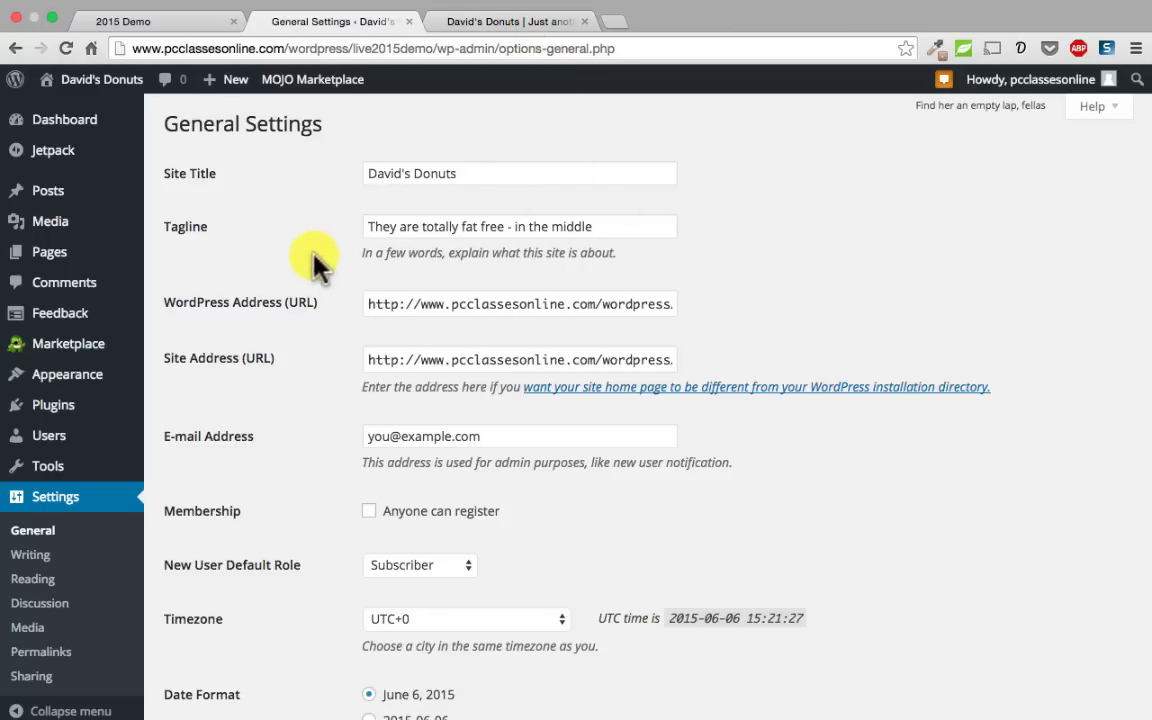
Inspect the WordPress Address URL further down General Settings, highlighting then deselecting part of it
scroll(309, 266, "down", 2)
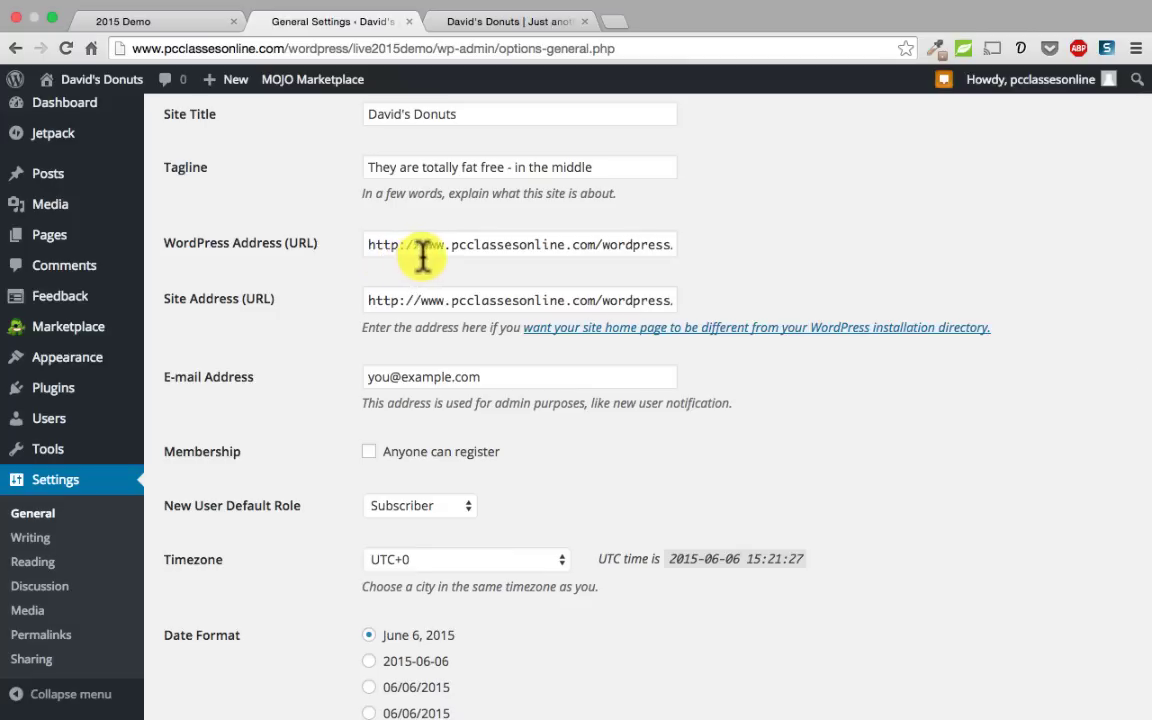
left_click_drag(411, 246, 689, 249)
left_click(700, 255)
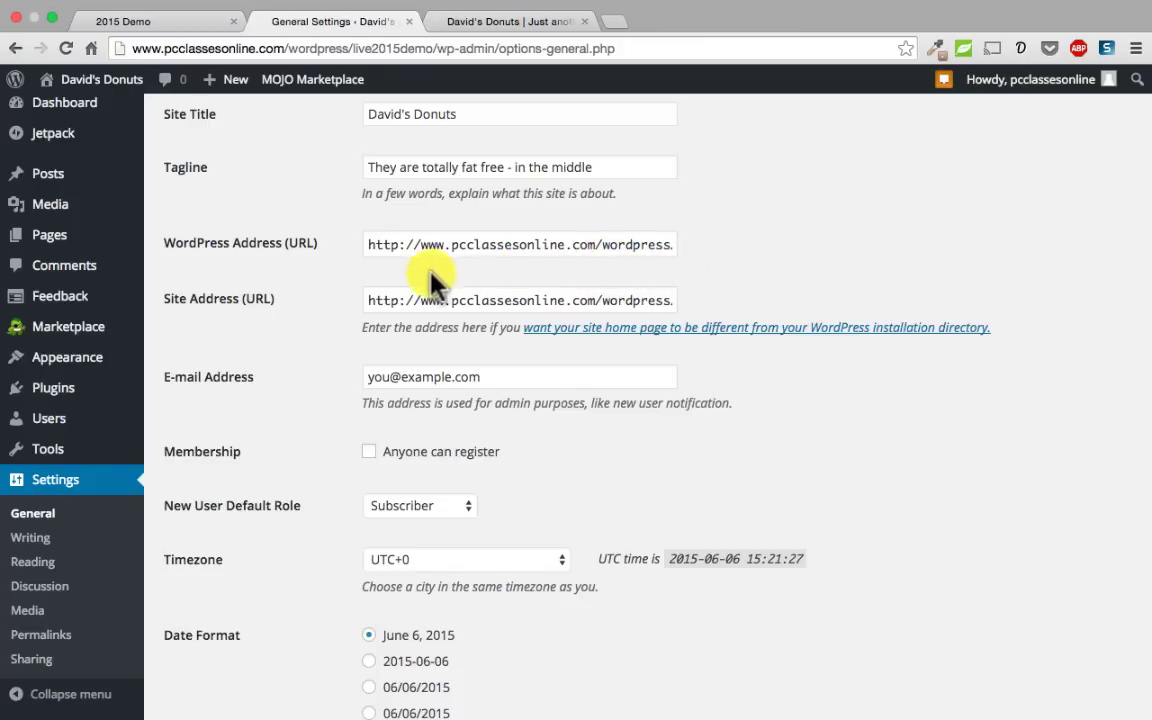
scroll(316, 340, "down", 1)
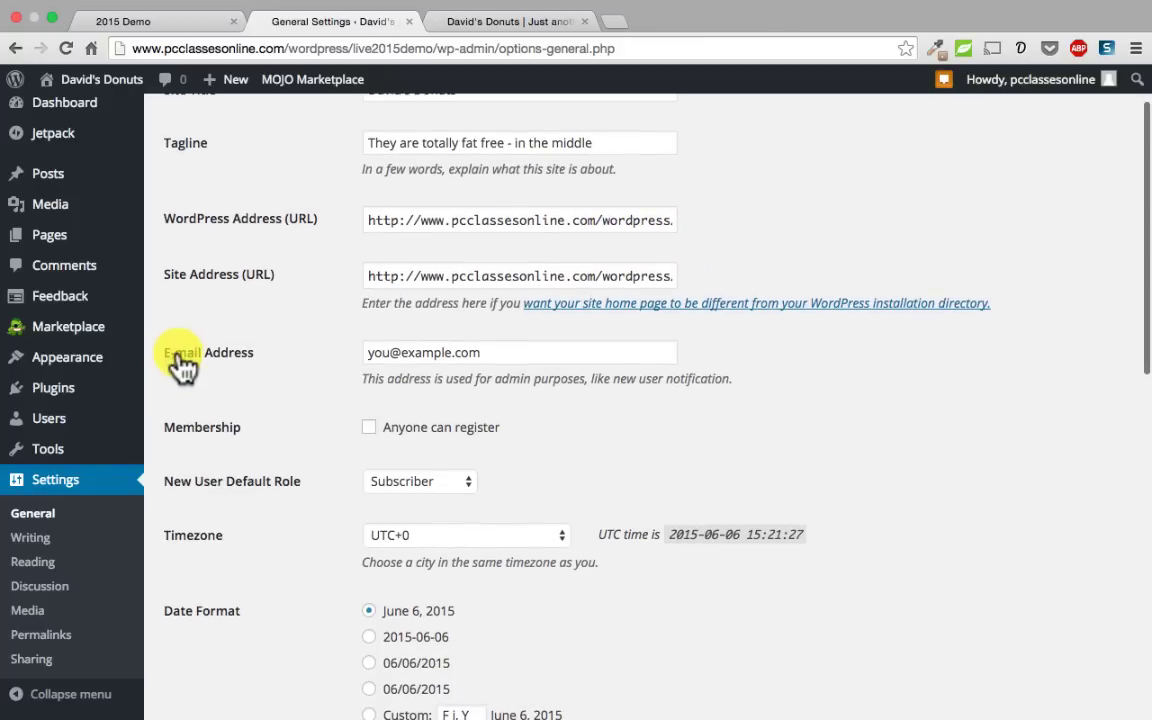
Highlight the admin e-mail field, then scroll to the bottom and save the General Settings
triple_click(438, 356)
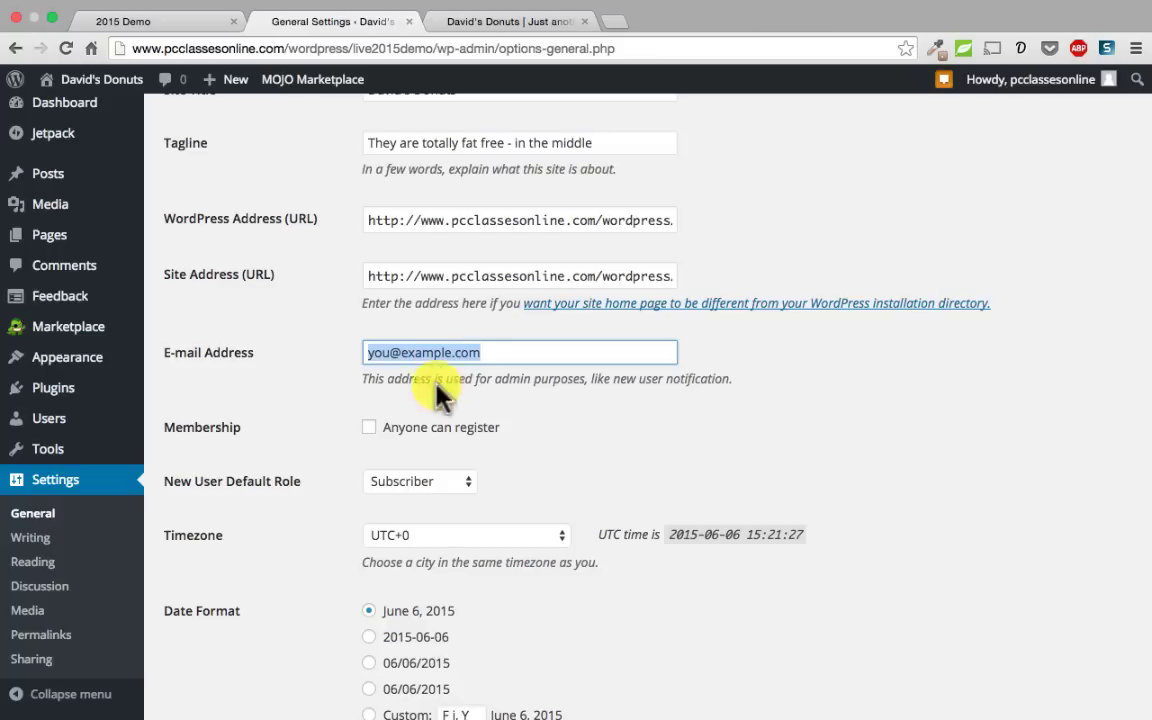
scroll(562, 463, "down", 2)
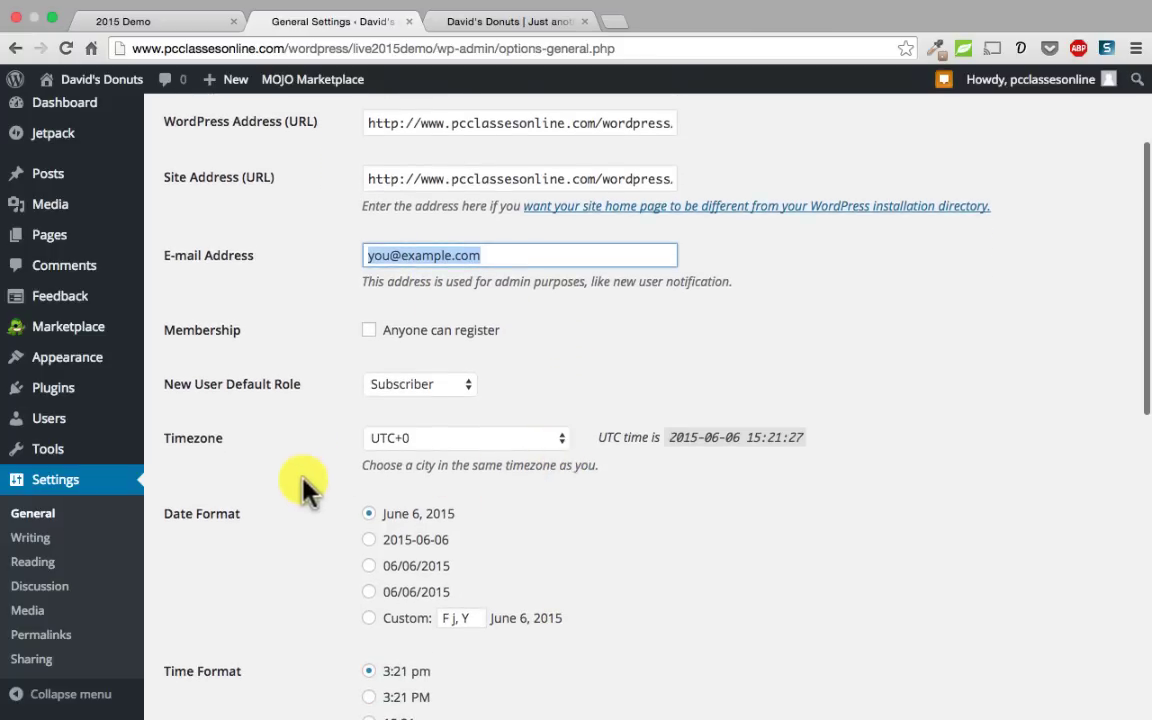
scroll(300, 470, "down", 1)
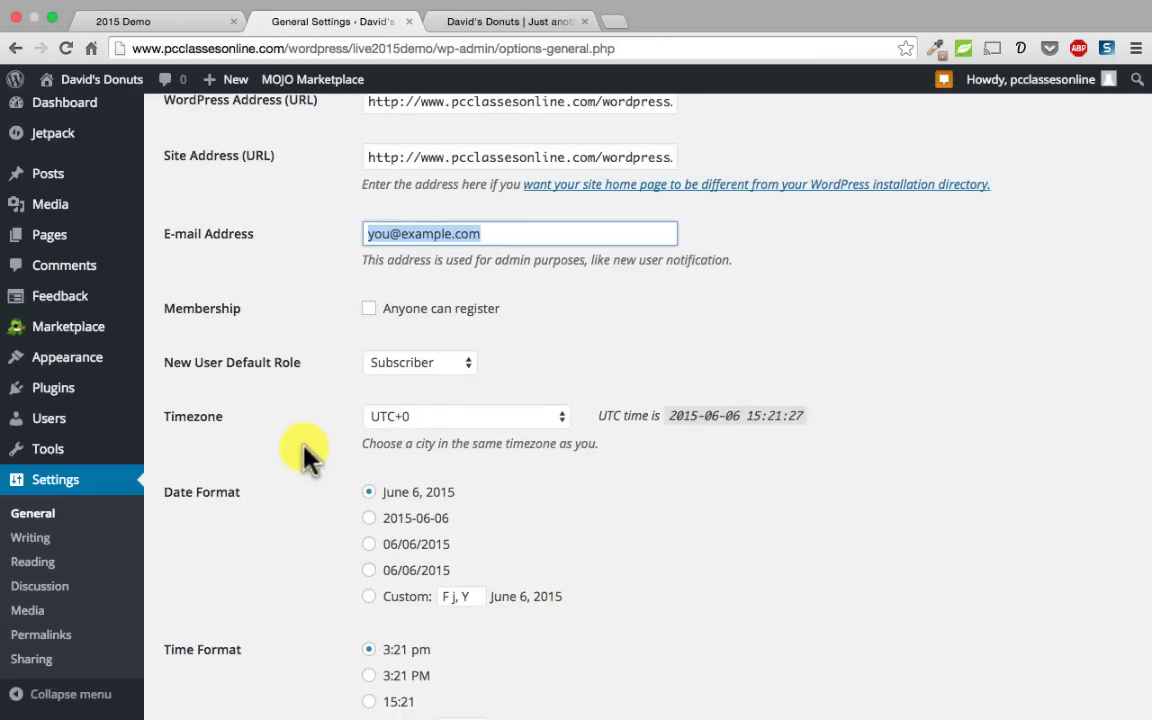
scroll(303, 450, "down", 3)
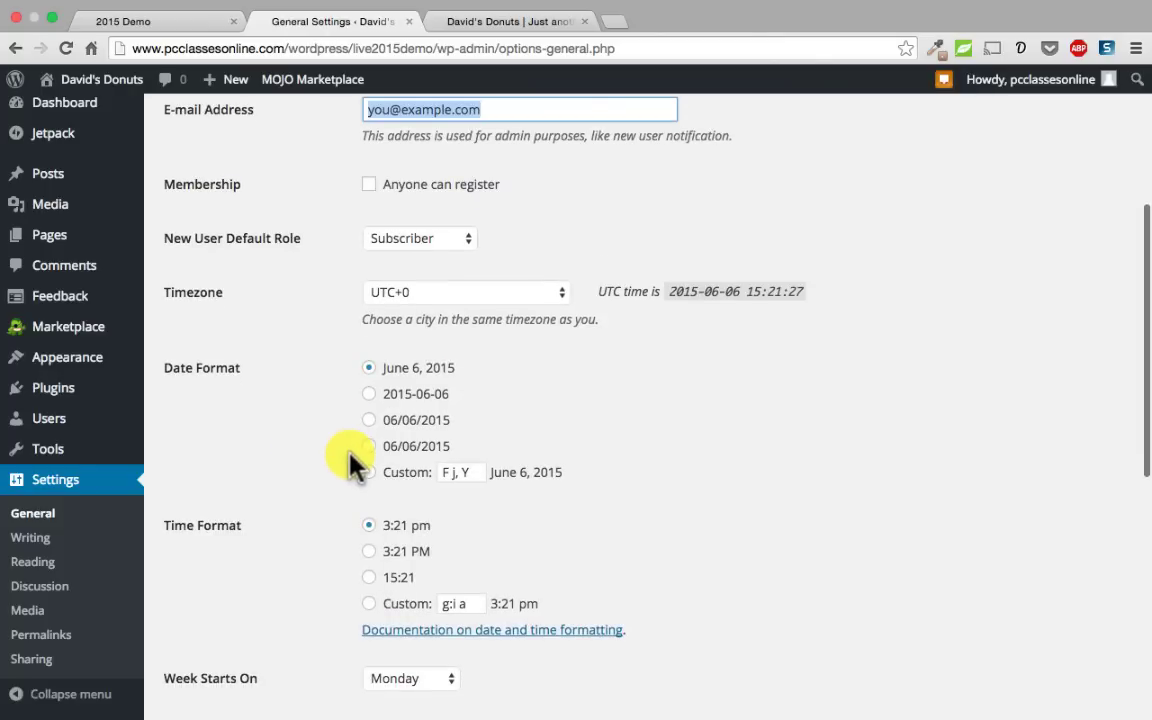
scroll(348, 460, "down", 7)
scroll(281, 343, "down", 6)
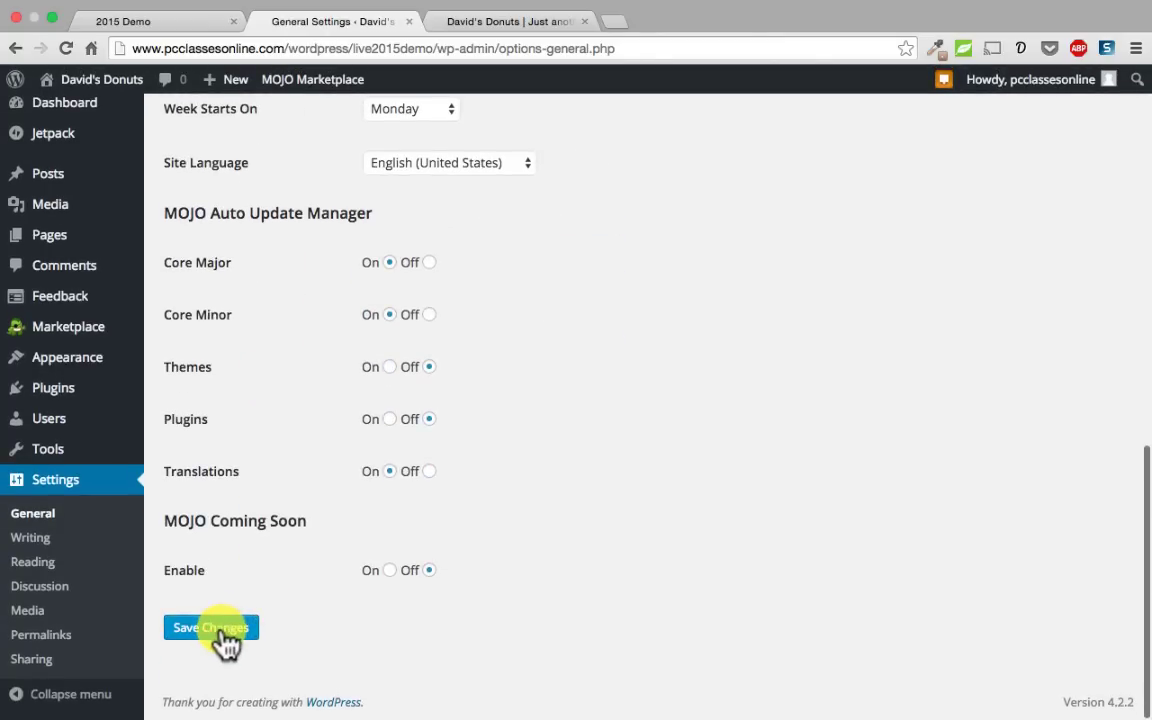
left_click(224, 636)
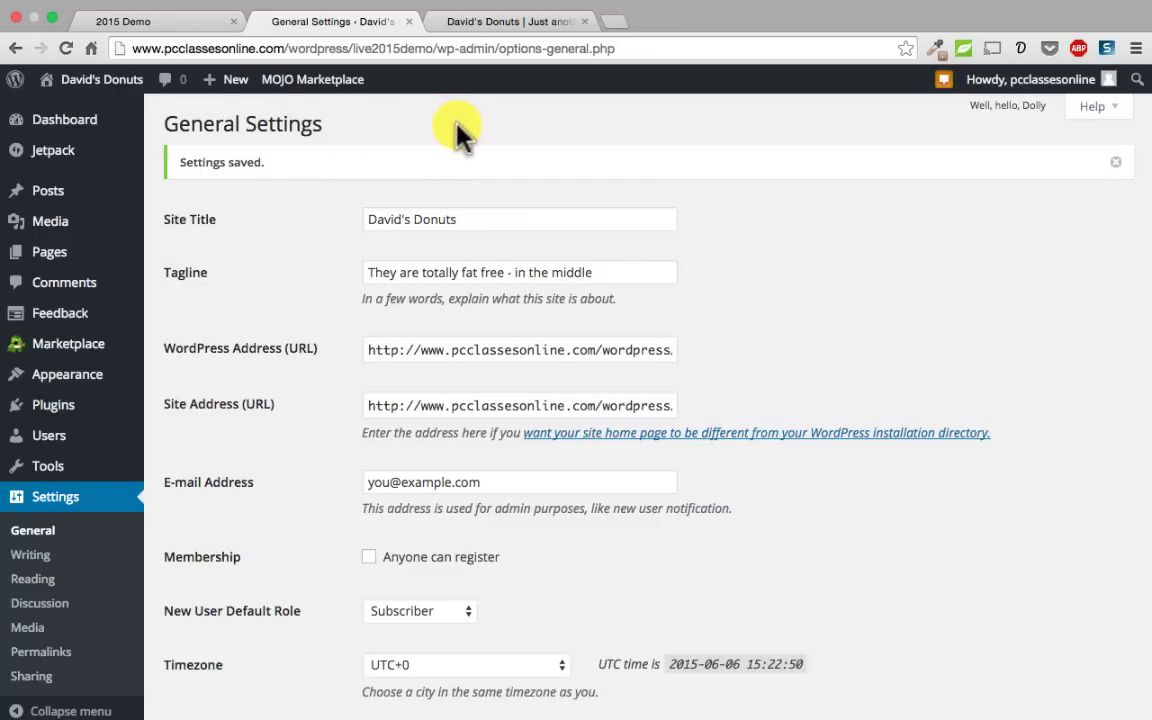
Reload the David's Donuts front page to show the new tagline, then switch to the 2015 Demo tab
left_click(478, 22)
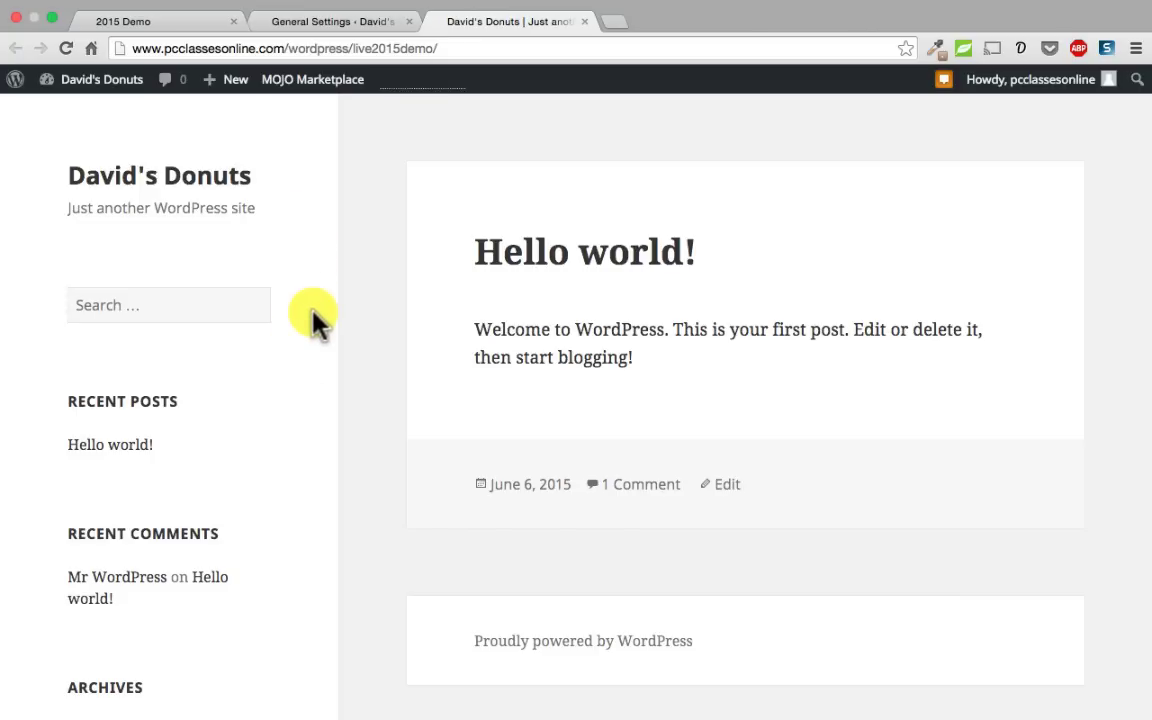
left_click(65, 48)
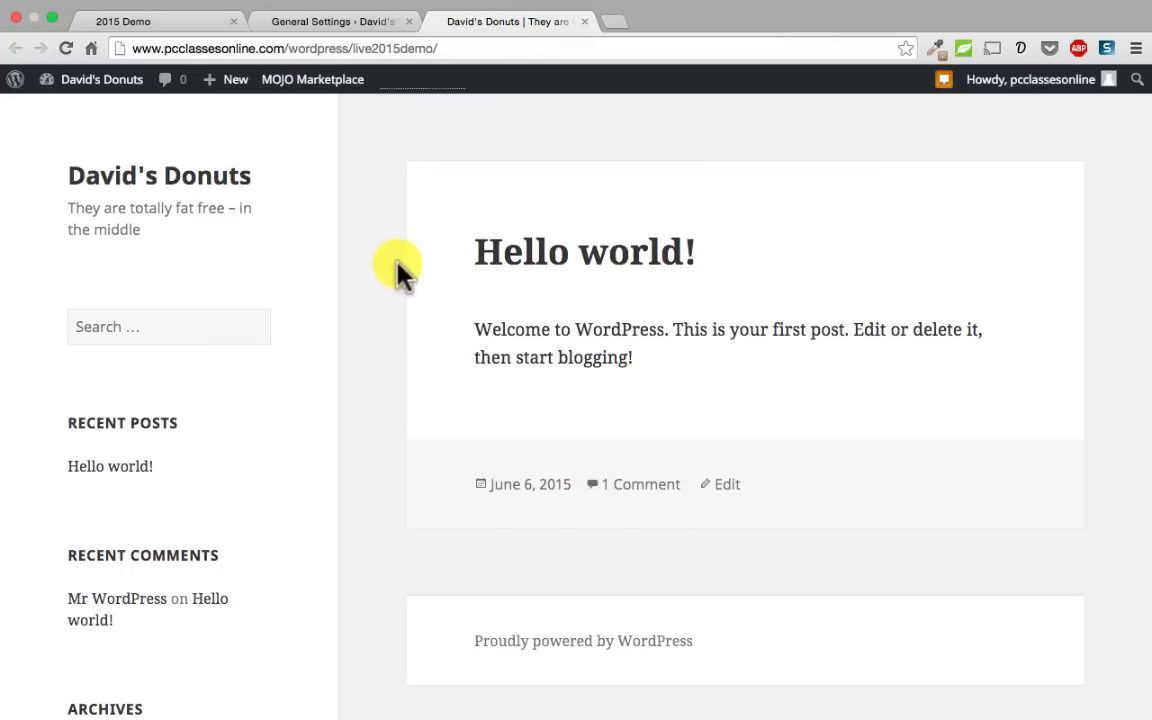
left_click(195, 30)
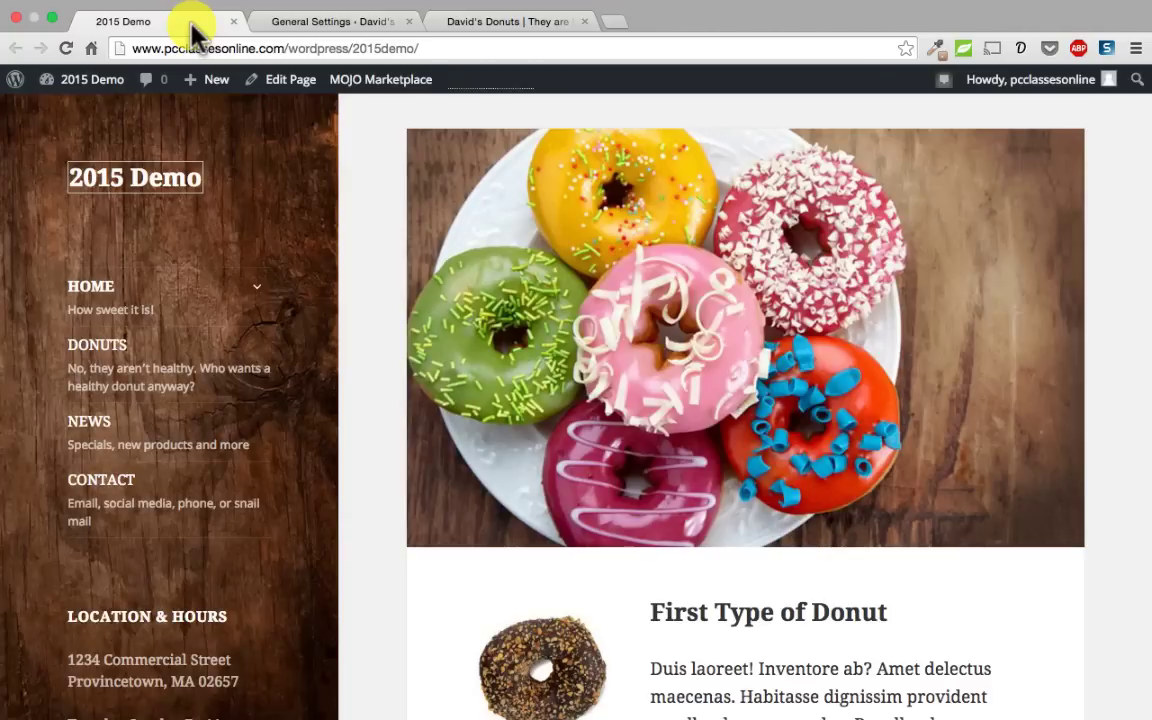
Return via the David's Donuts tab to the General Settings admin page and bring up the Plugins menu
left_click(455, 30)
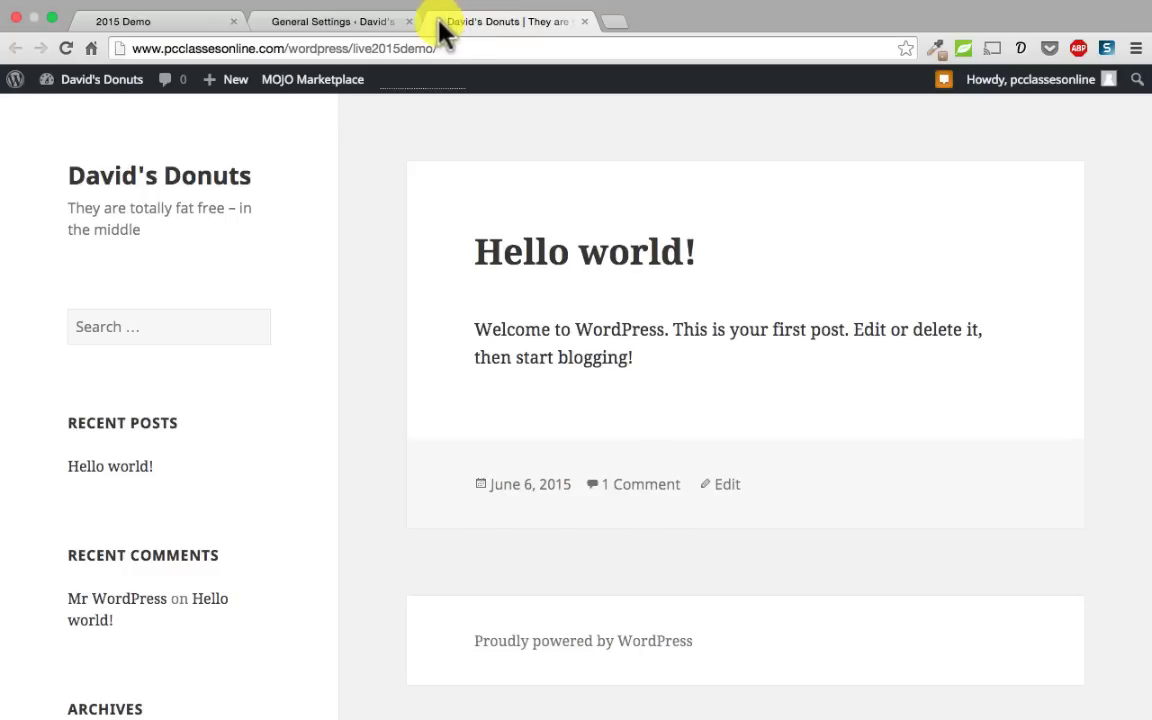
left_click(340, 30)
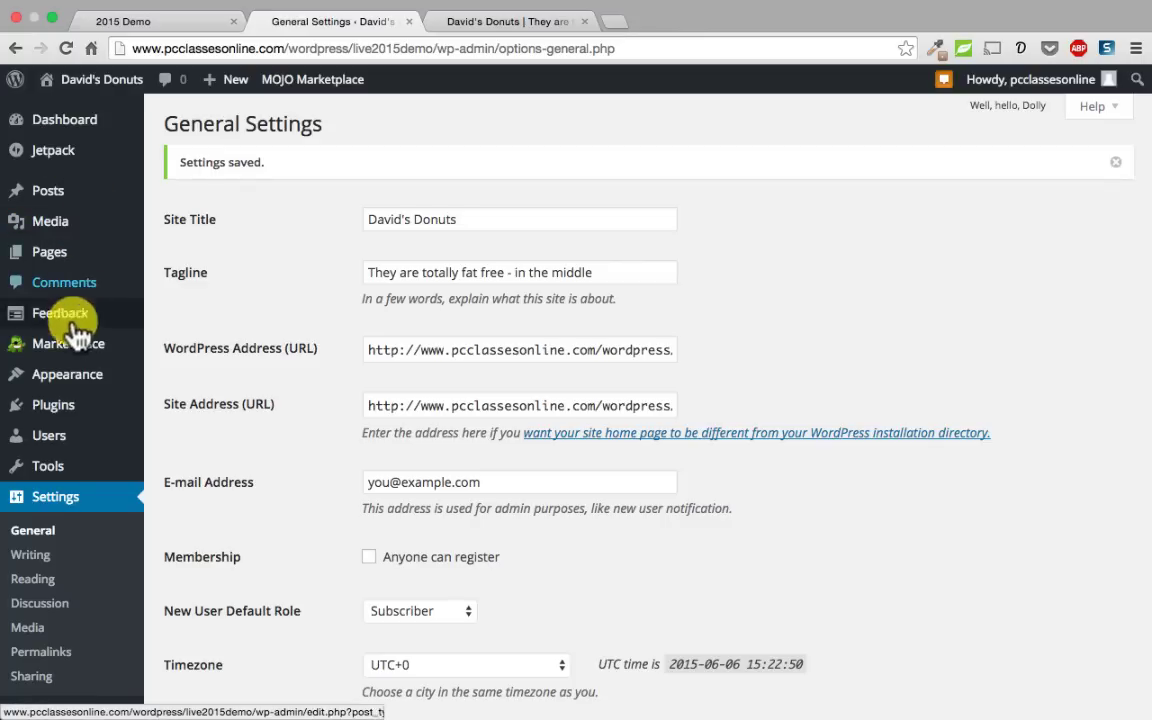
mouse_move(85, 403)
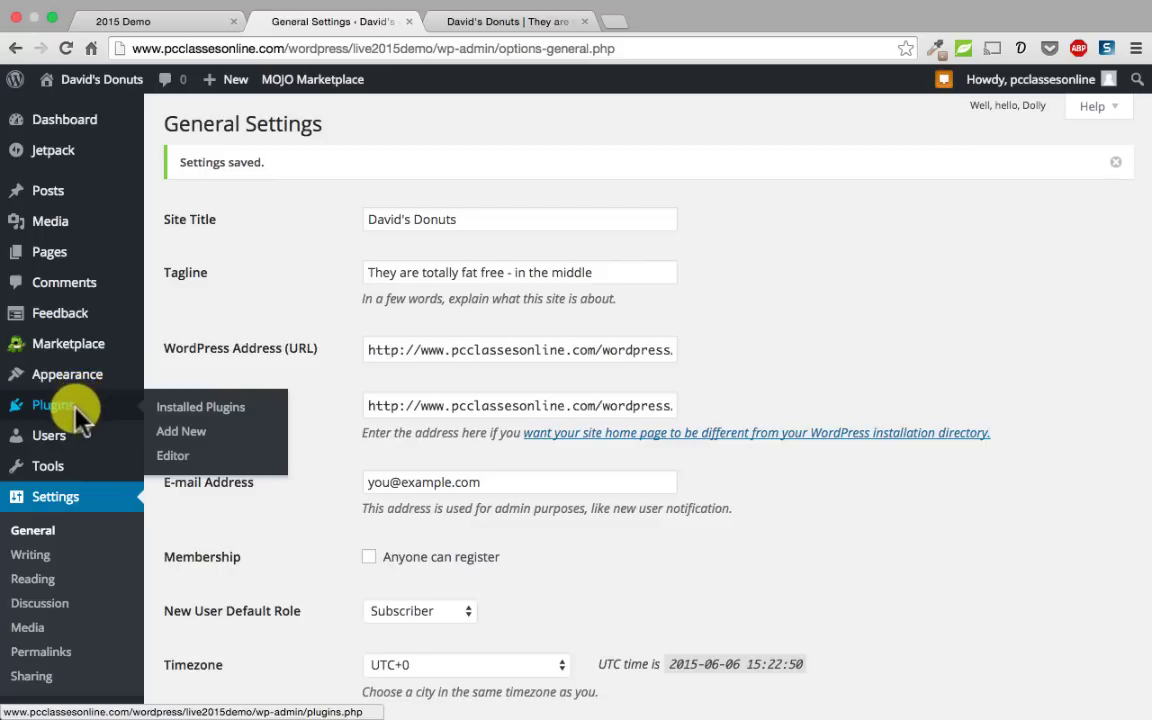
Open Plugins > Add New and select 'WordPress' in a featured plugin's compatibility line
left_click(176, 440)
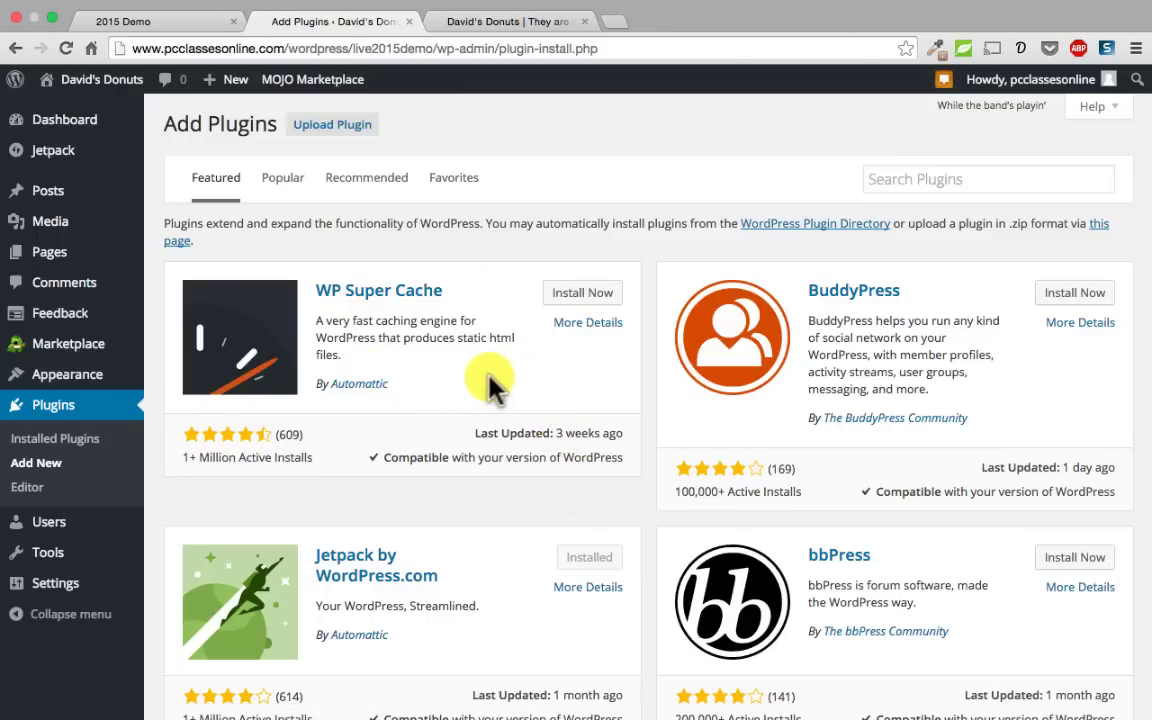
mouse_move(625, 468)
left_mouse_down()
mouse_move(568, 455)
mouse_move(625, 463)
left_mouse_up()
double_click(585, 457)
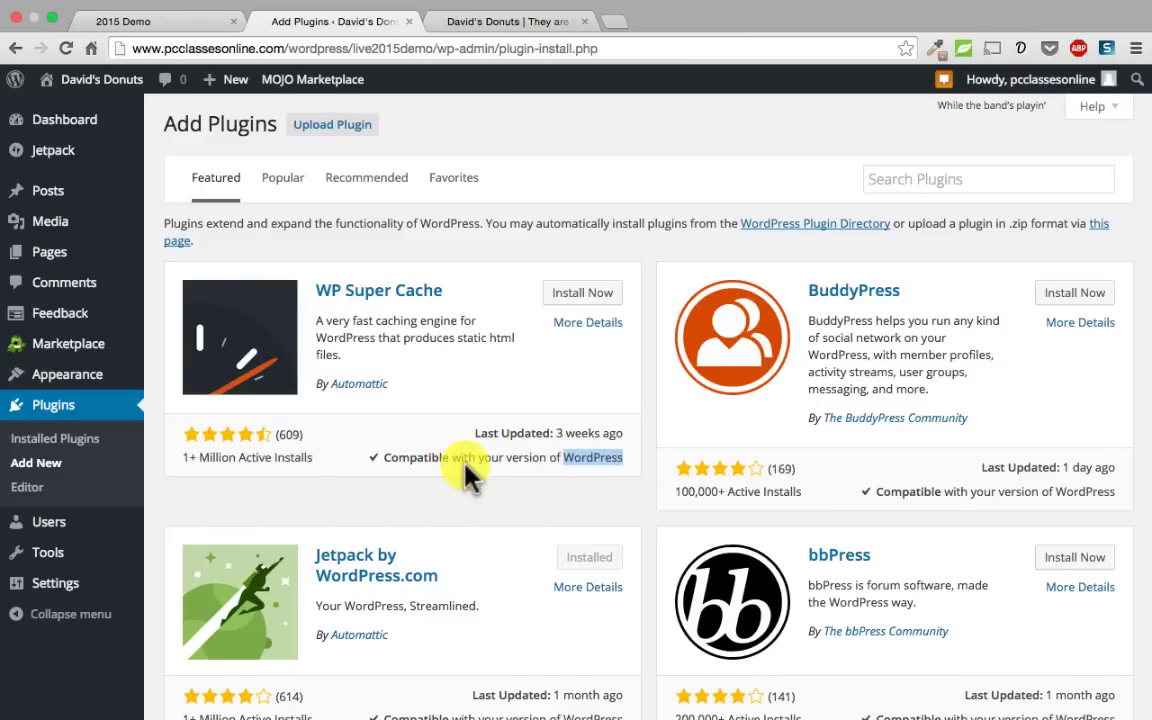
scroll(470, 476, "down", 1)
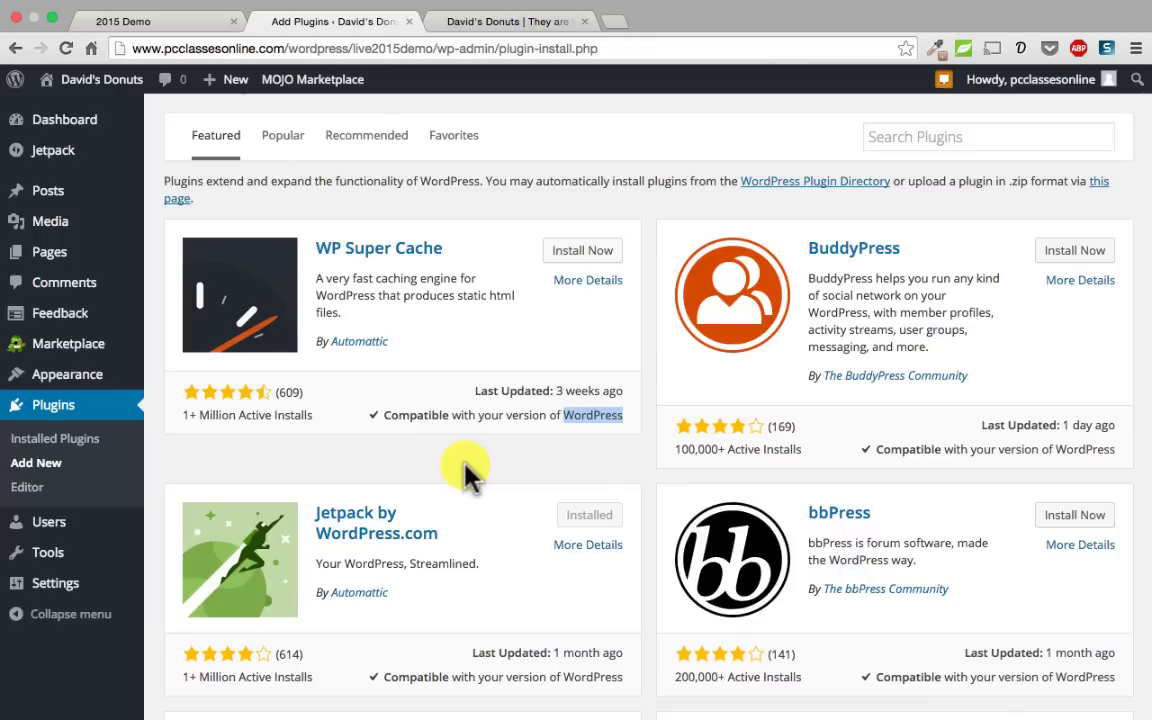
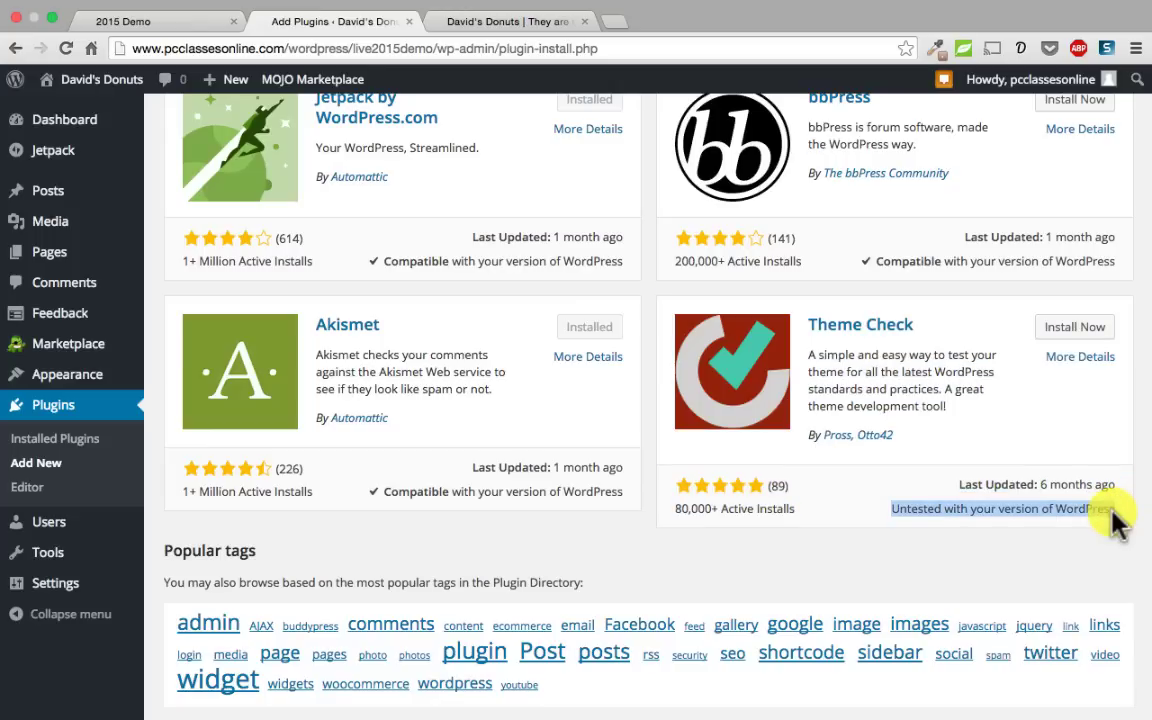
Browse the 2015 Demo home page with its wood-textured sidebar and donut header image
left_click(868, 490)
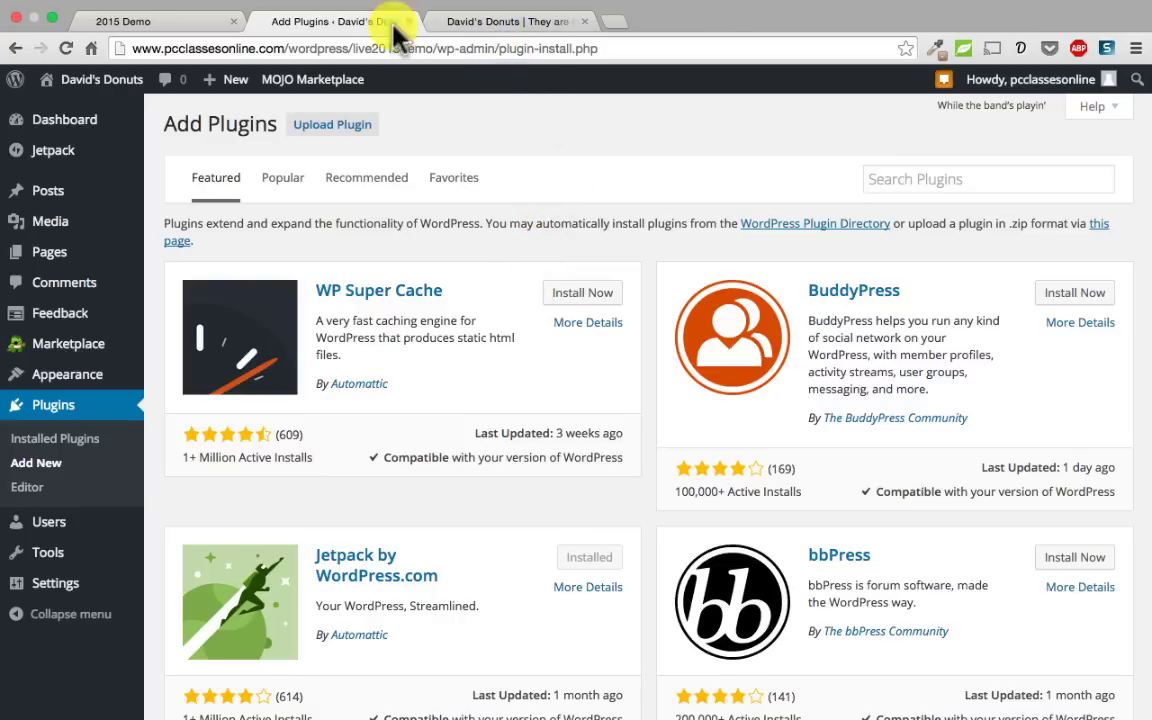
left_click(188, 21)
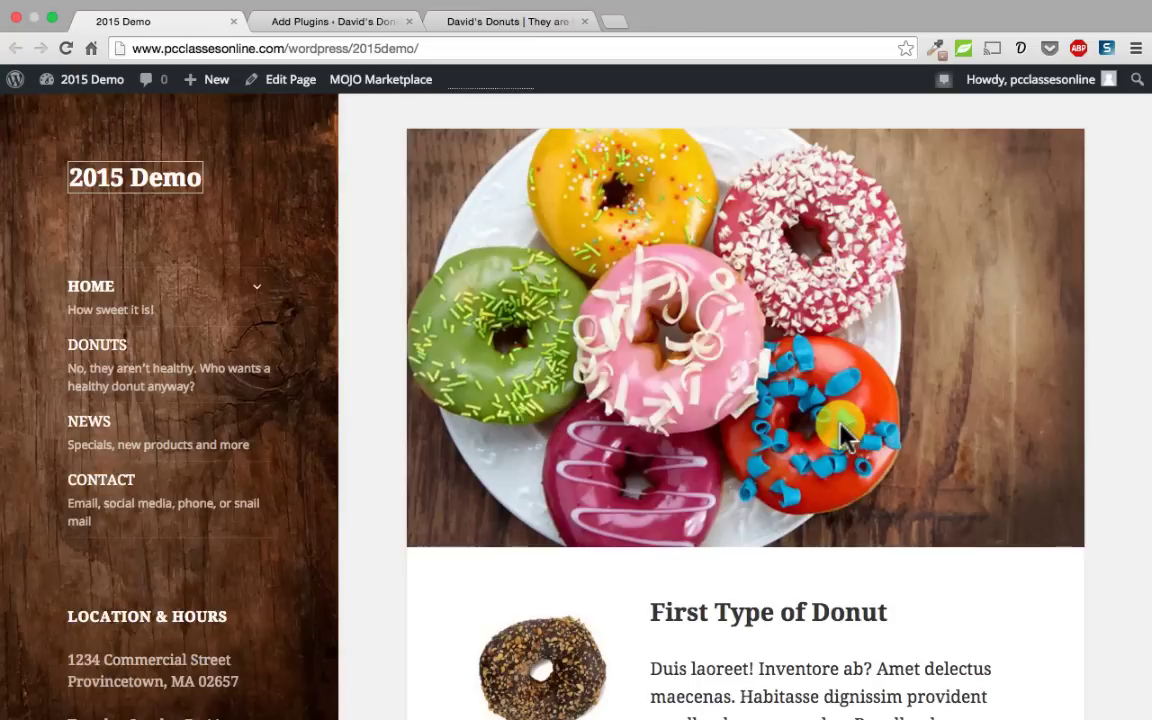
scroll(840, 432, "down", 2)
scroll(840, 432, "up", 2)
scroll(840, 432, "down", 5)
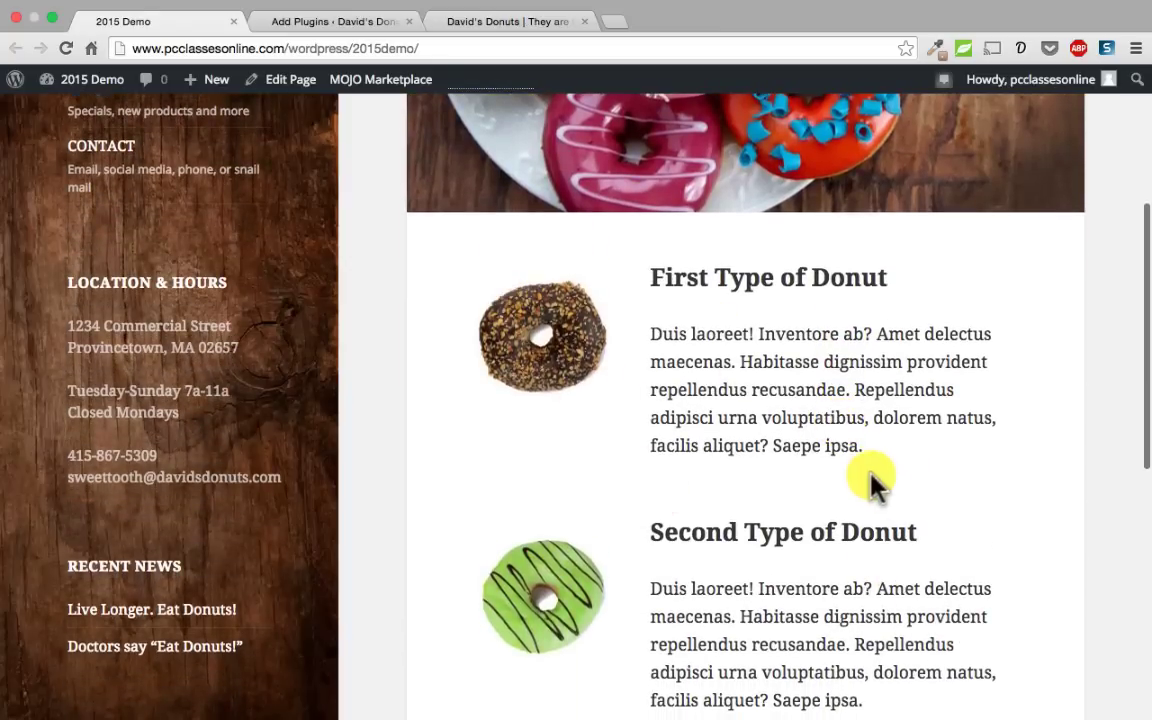
scroll(838, 338, "up", 5)
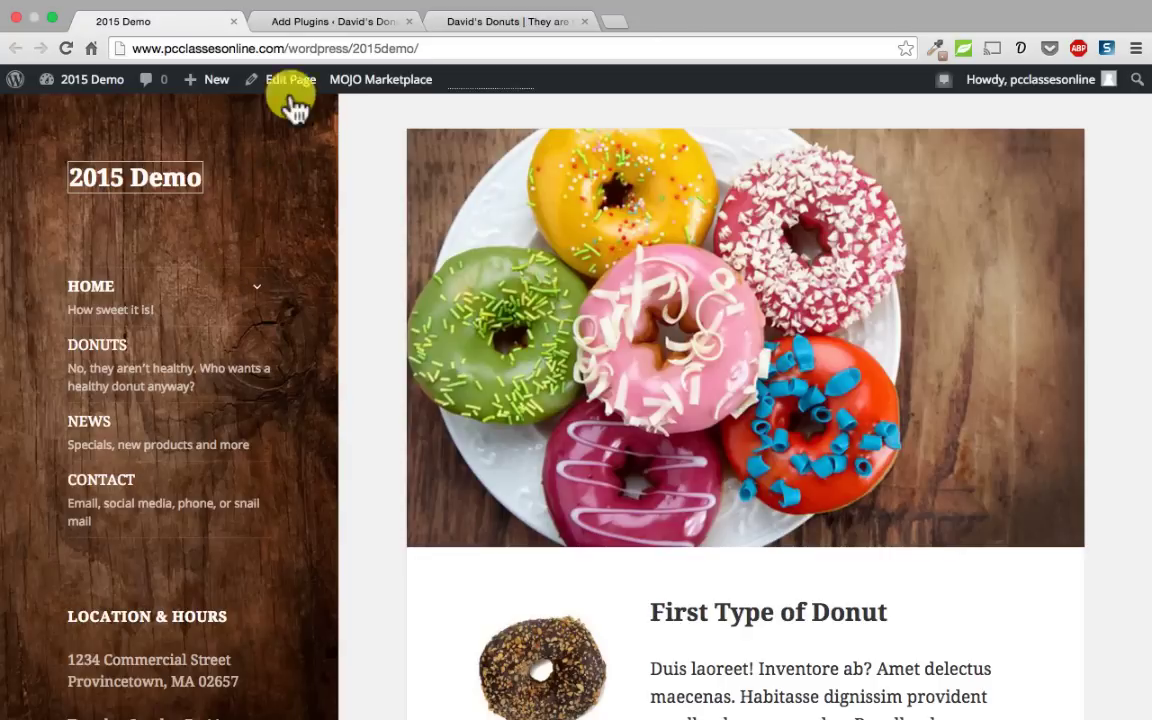
Return to Add Plugins and look over WP Super Cache, BuddyPress and bbPress in the featured list
left_click(310, 22)
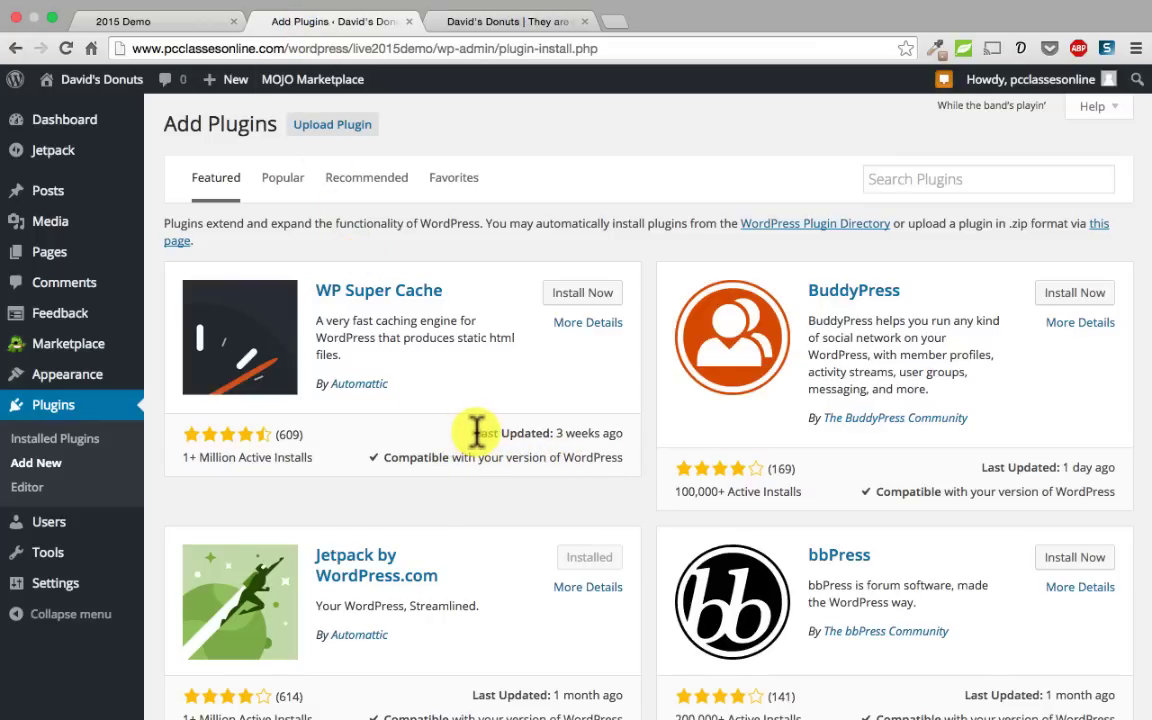
left_click_drag(477, 432, 619, 436)
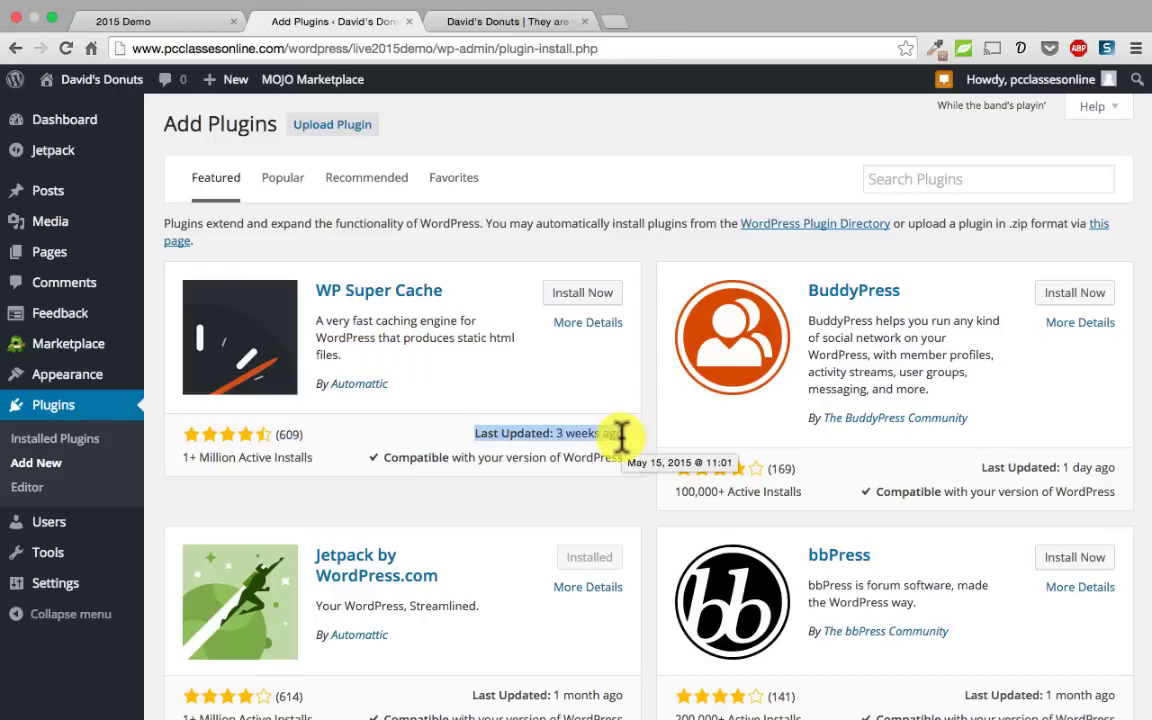
scroll(600, 590, "down", 2)
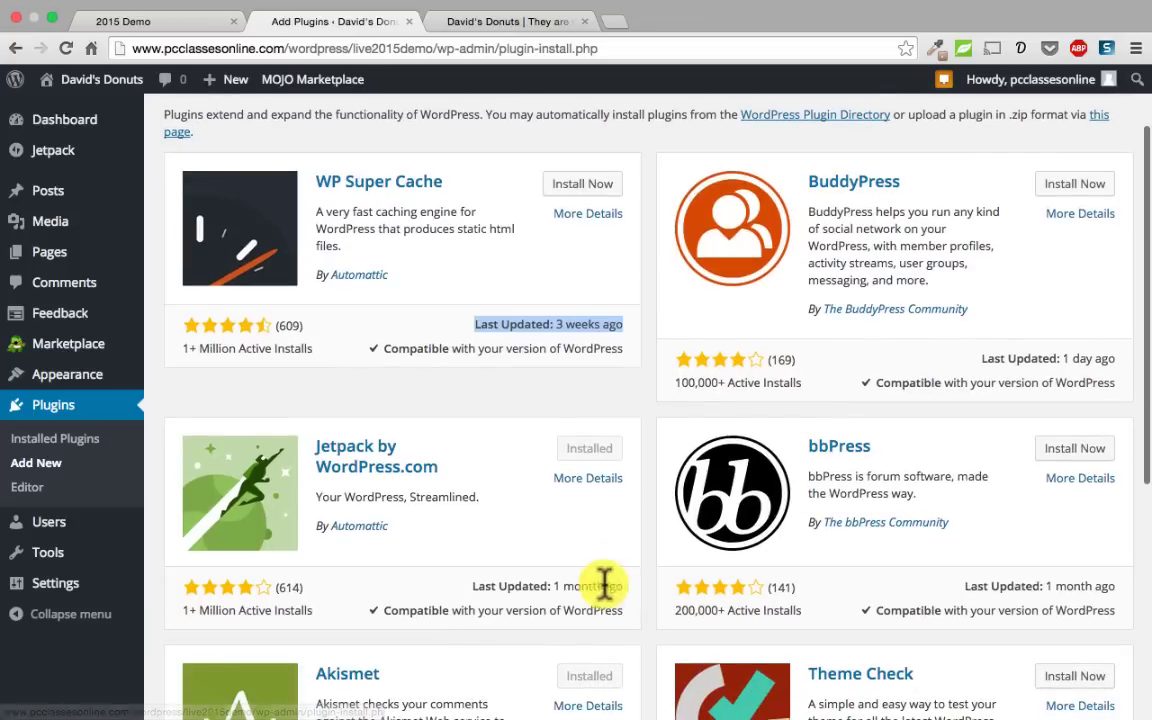
scroll(1000, 575, "down", 5)
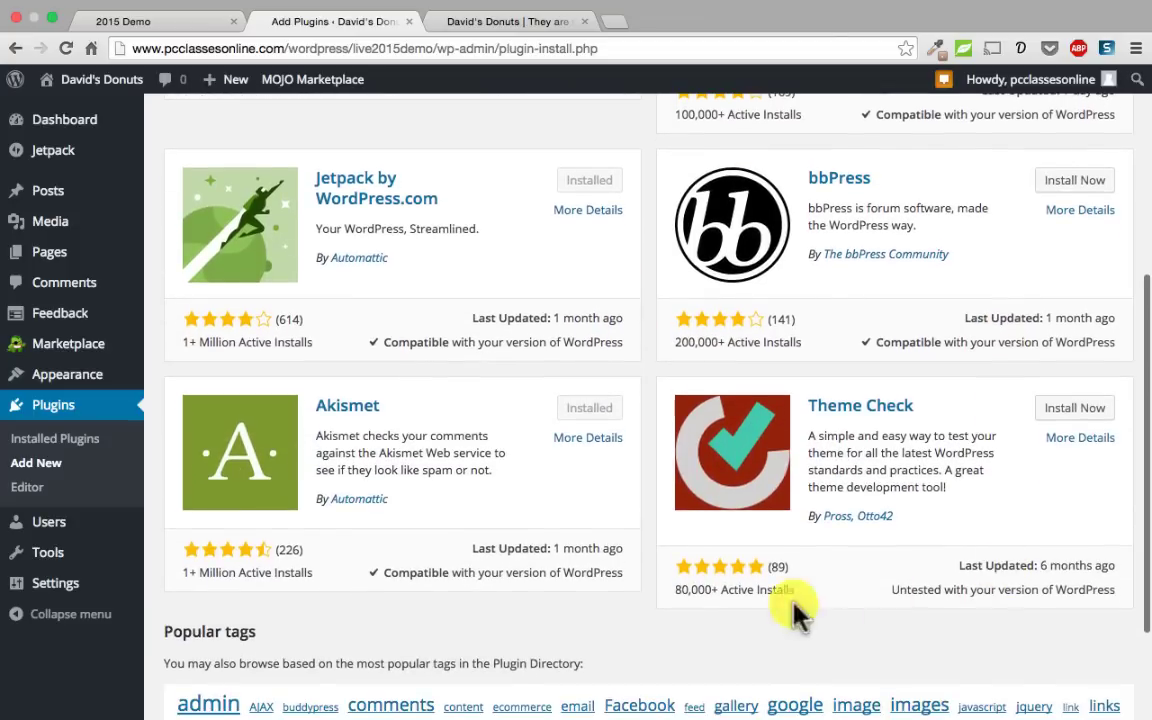
scroll(566, 453, "up", 7)
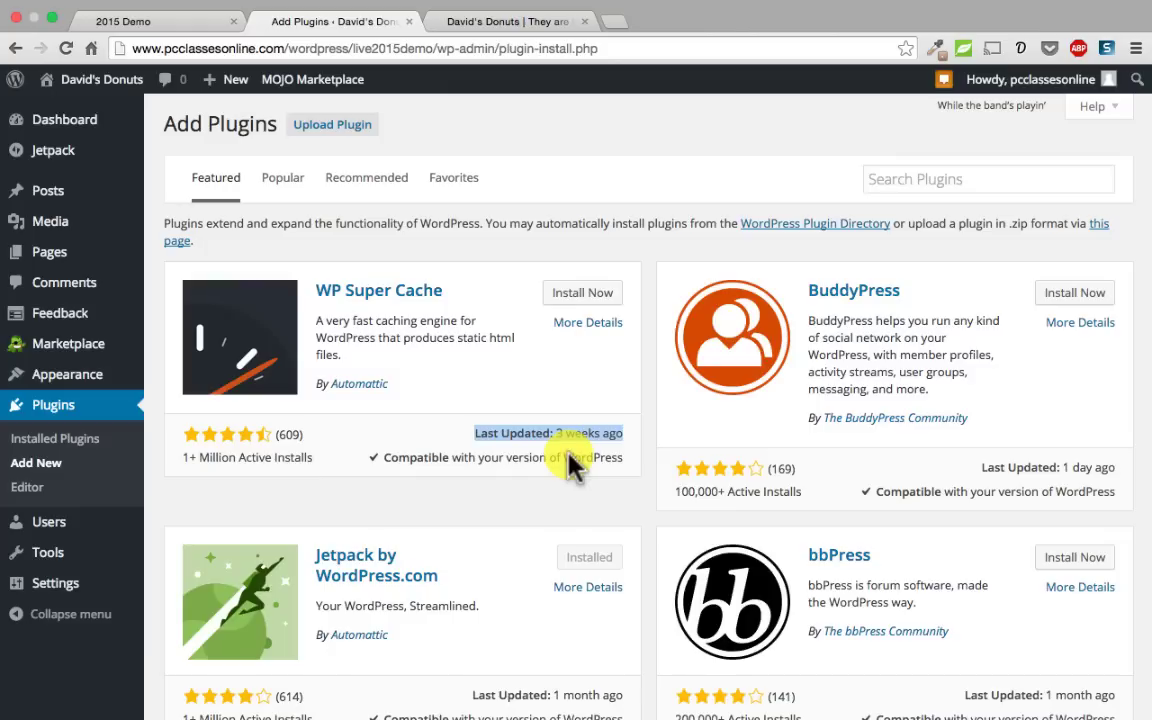
left_click(560, 433)
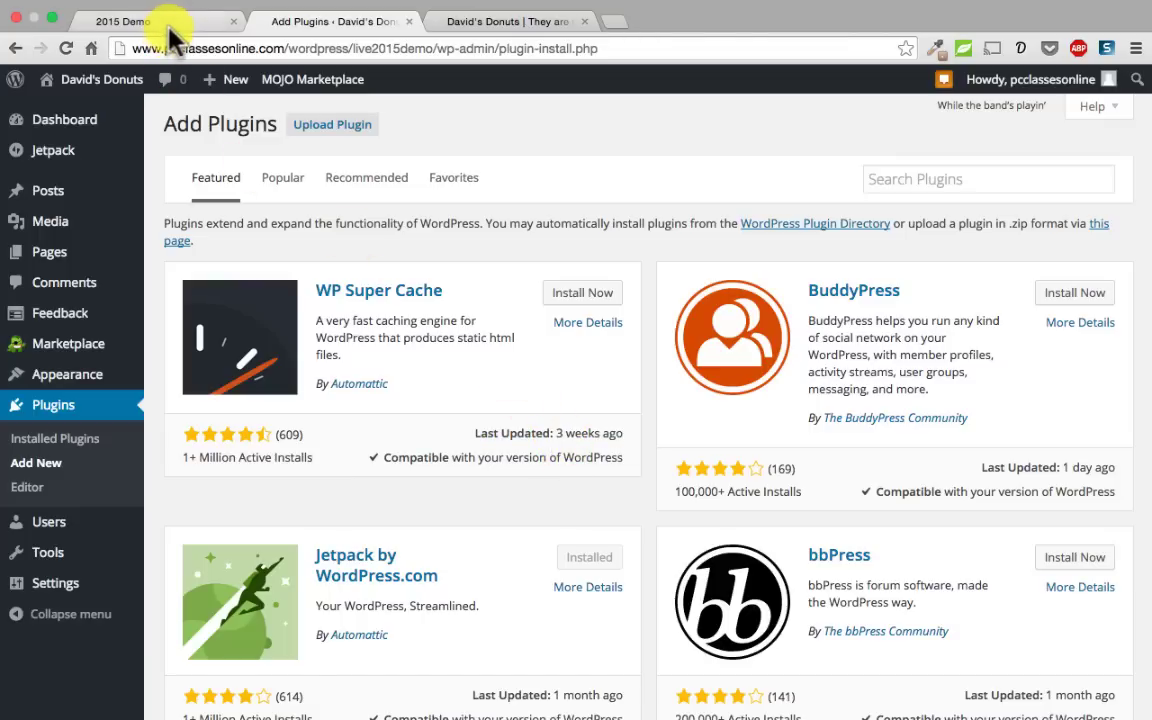
left_click(168, 20)
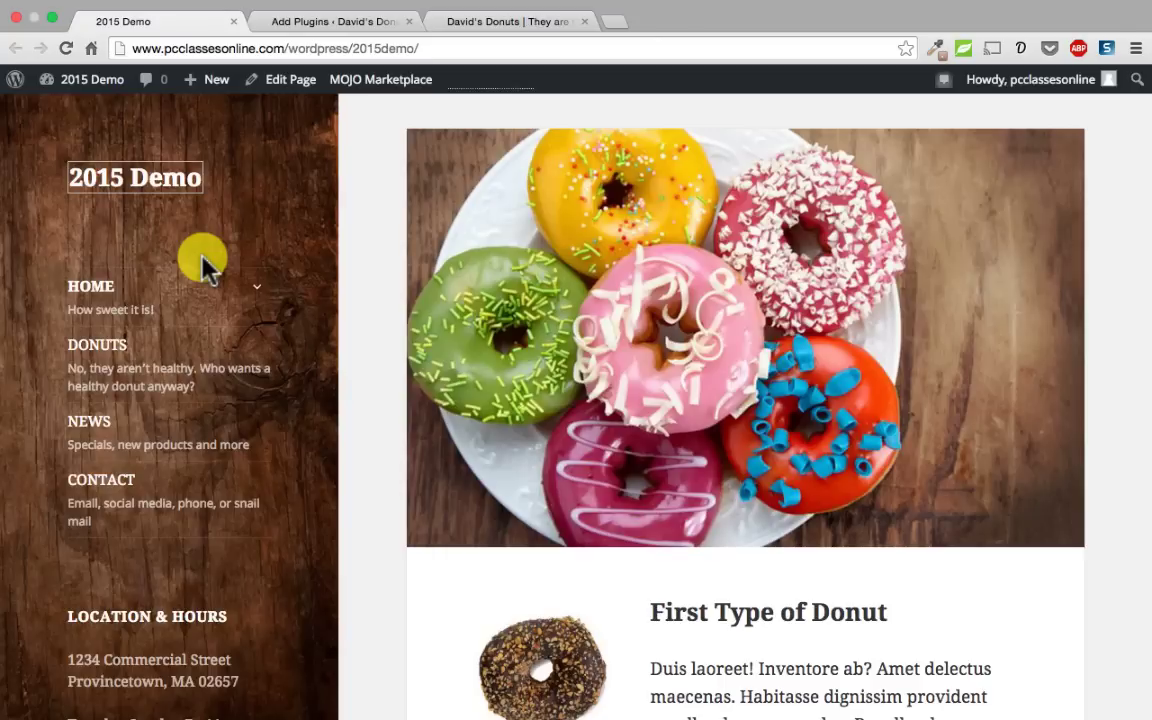
left_click(330, 30)
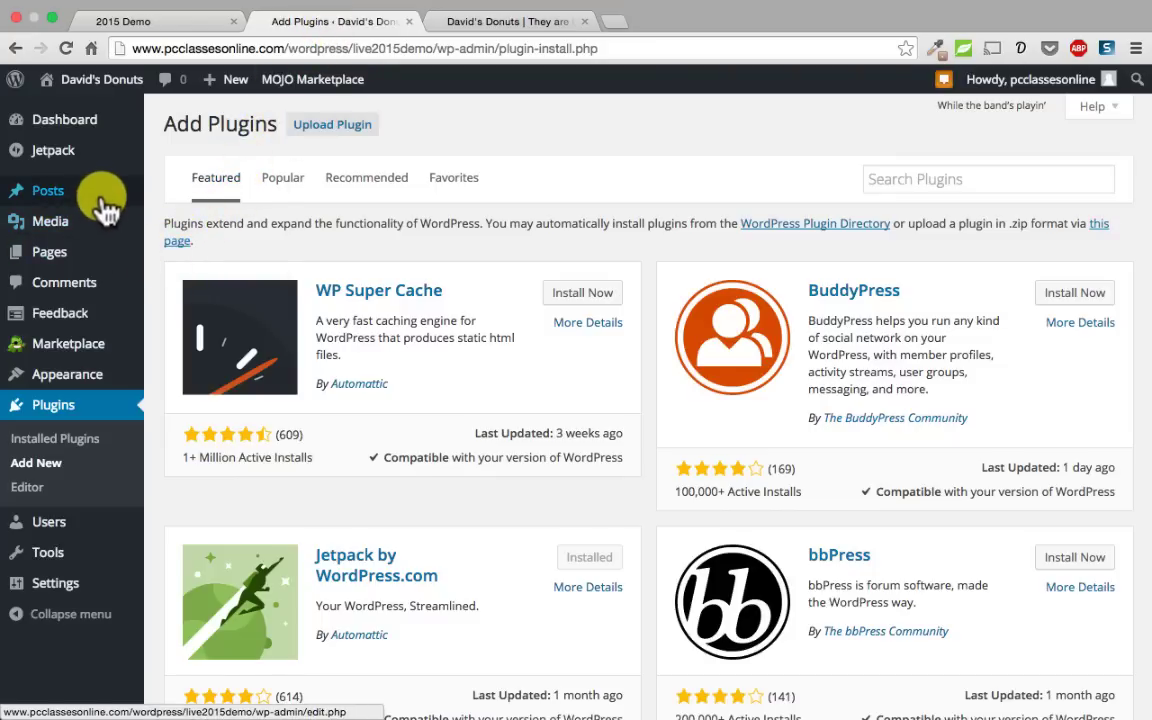
Start a new page using Add New under Pages in the admin sidebar
mouse_move(103, 206)
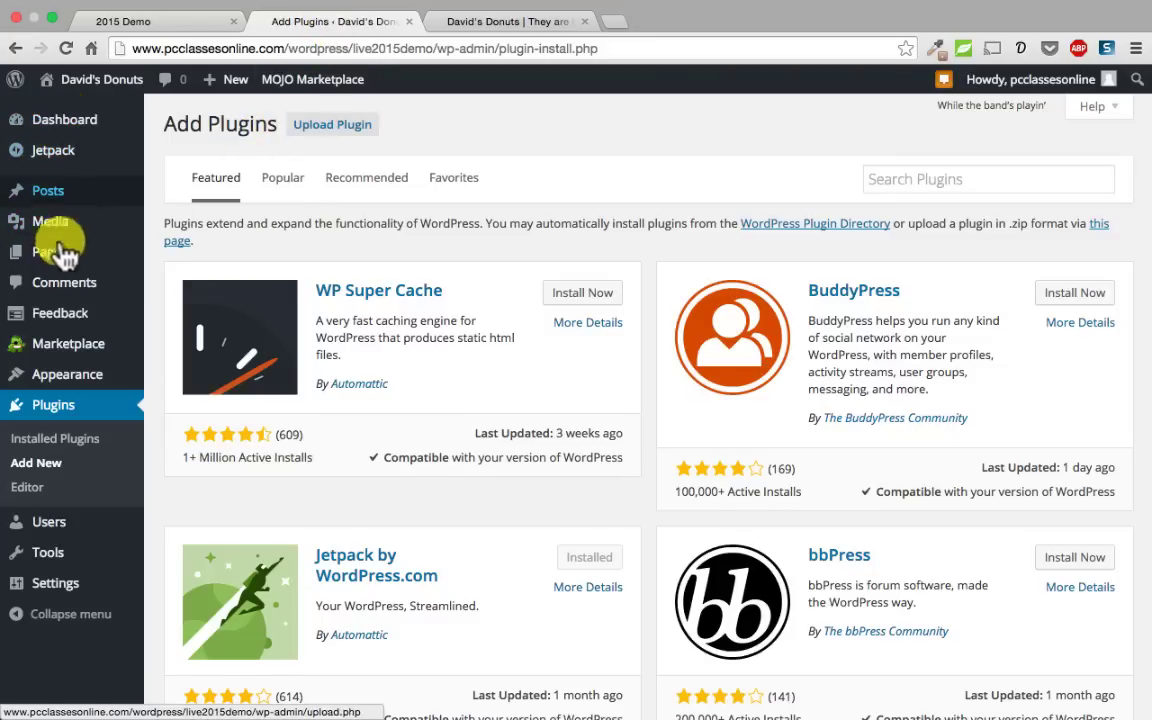
mouse_move(62, 268)
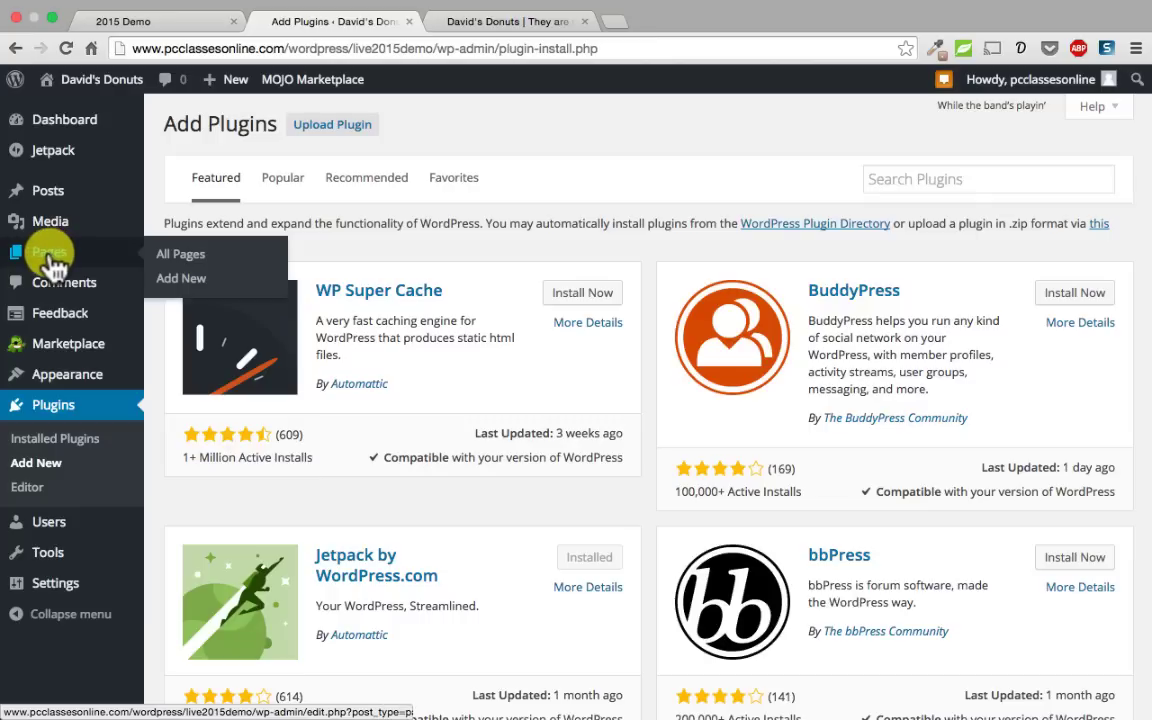
left_click(172, 285)
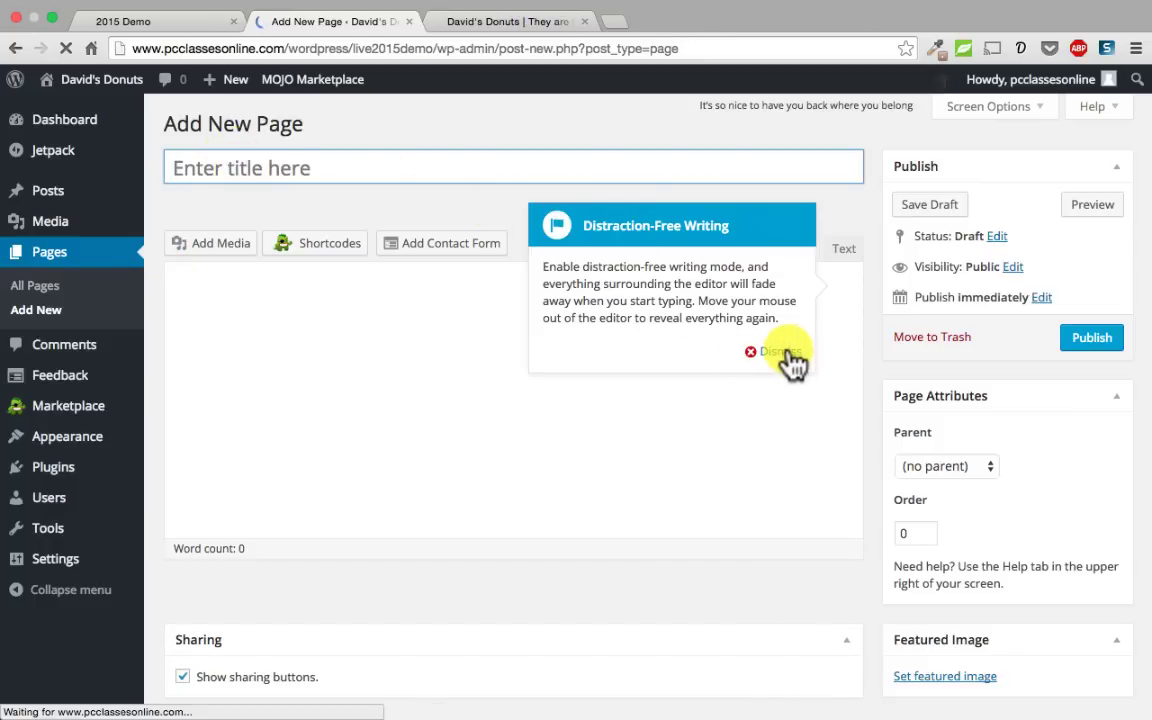
Dismiss the writing tip, title the page 'Home' and publish it
left_click(781, 351)
left_click(337, 170)
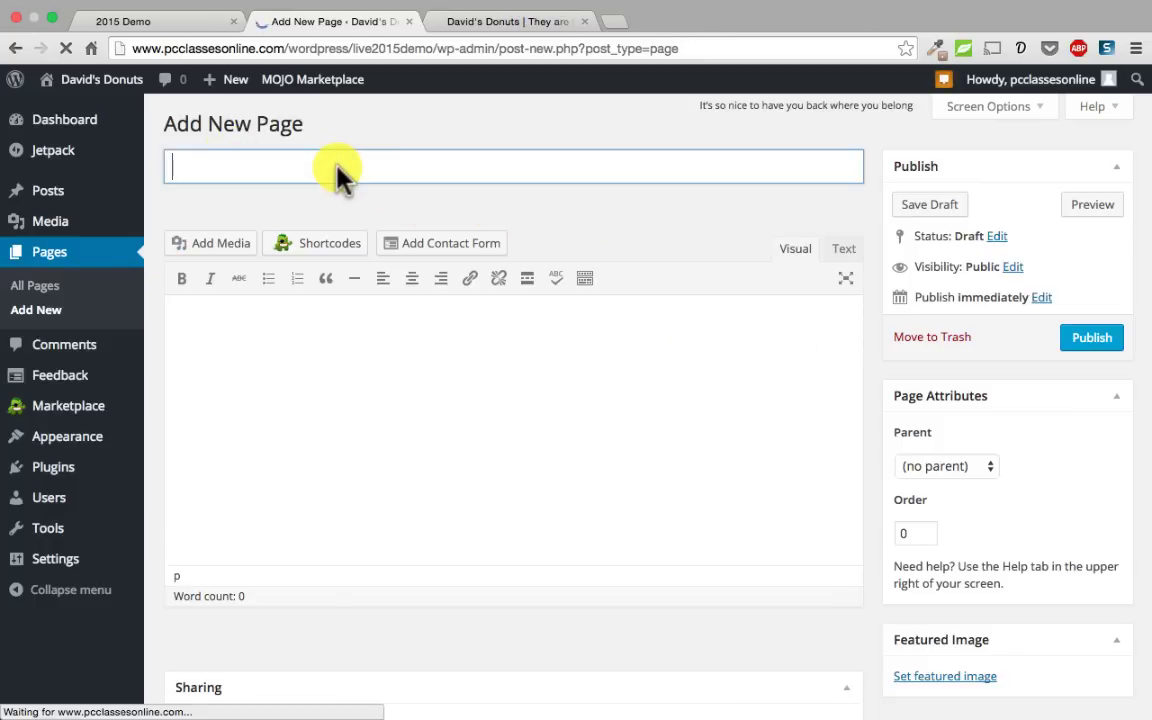
type("Home")
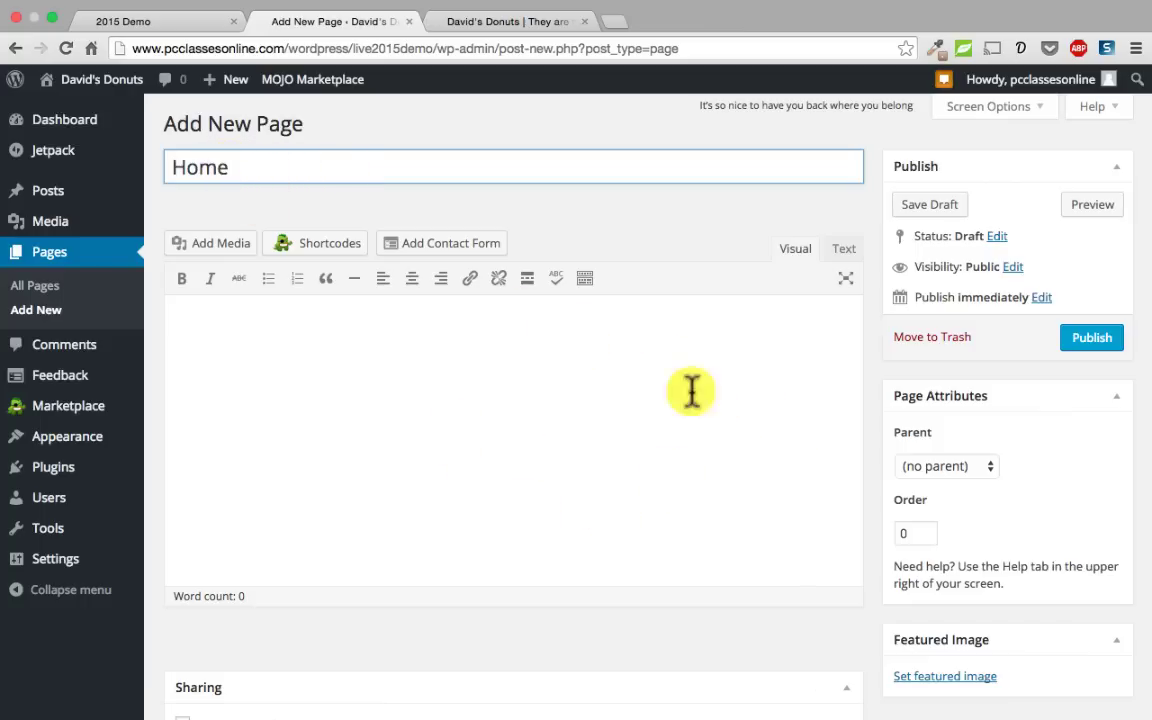
left_click(1097, 338)
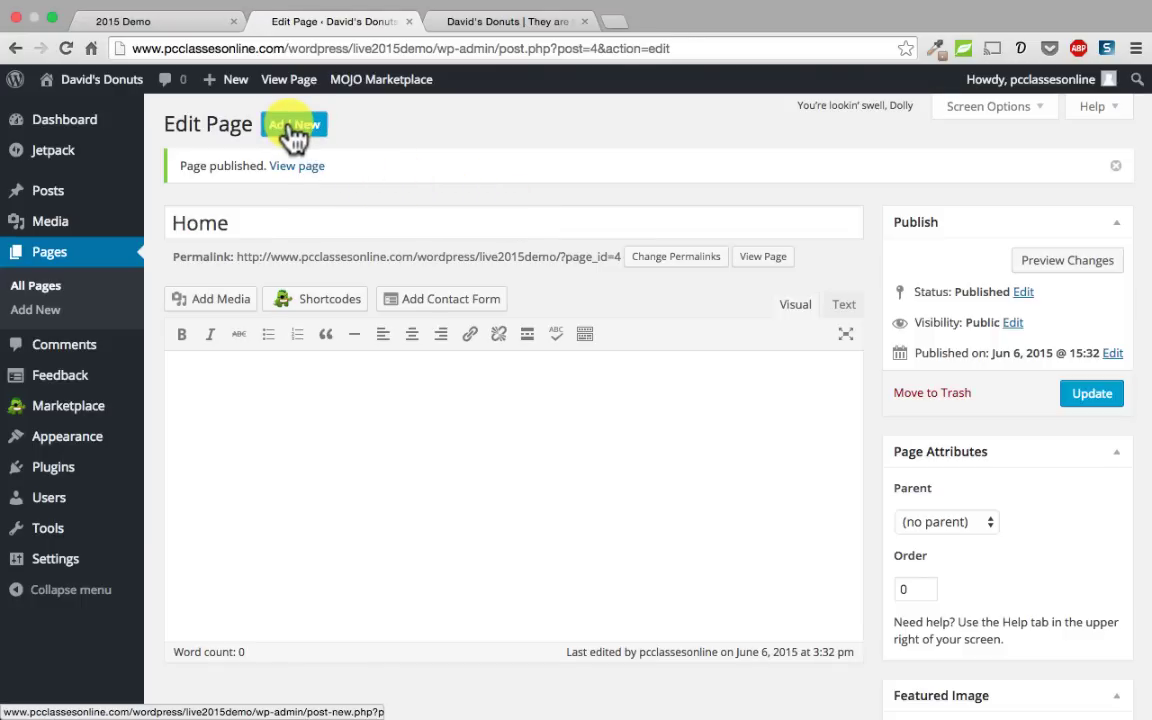
Add another page titled 'Donuts' and publish it
left_click(293, 128)
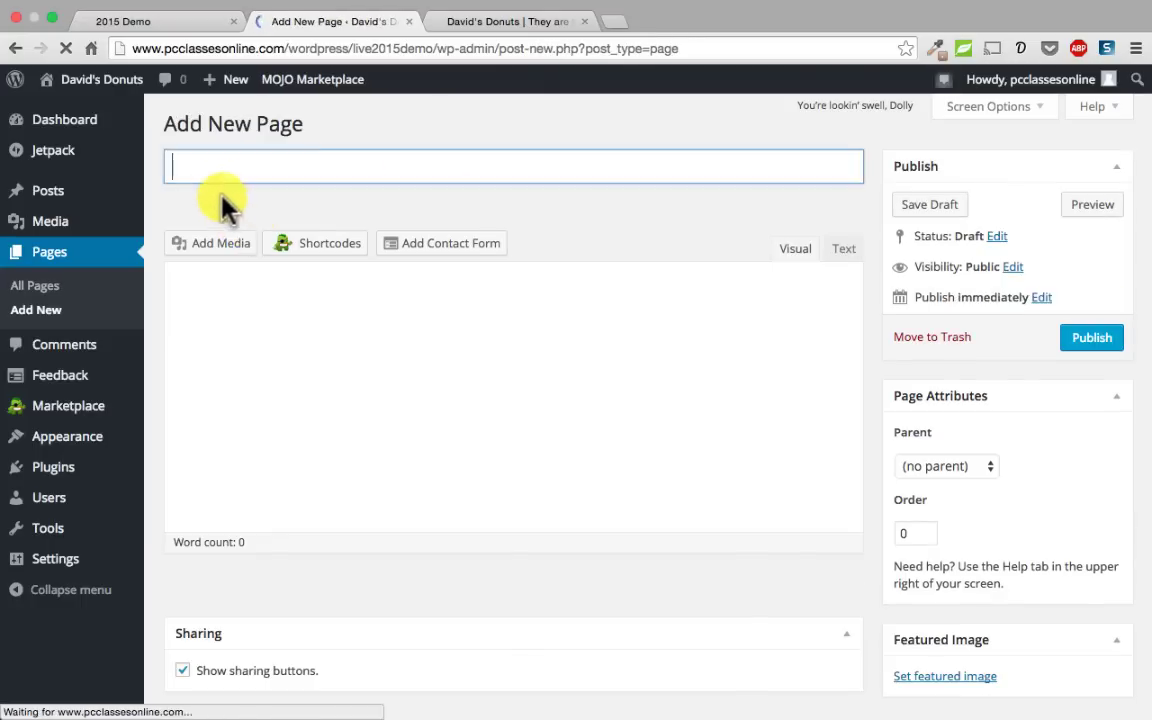
left_click(200, 172)
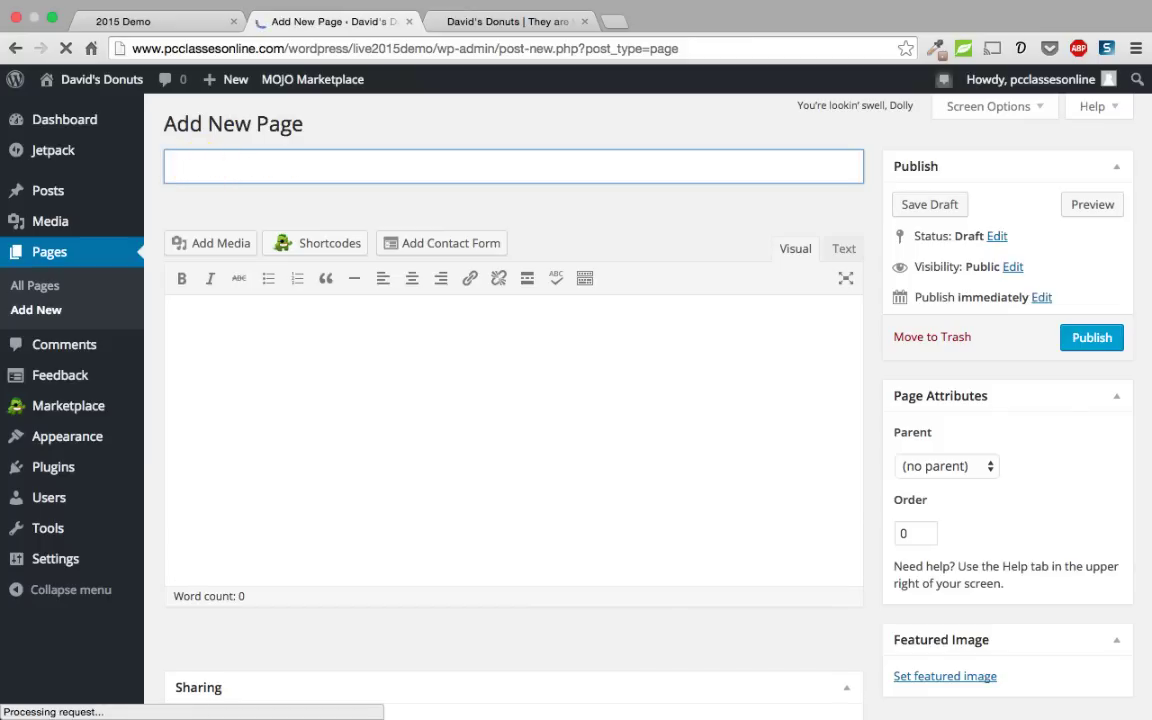
type("Donuts")
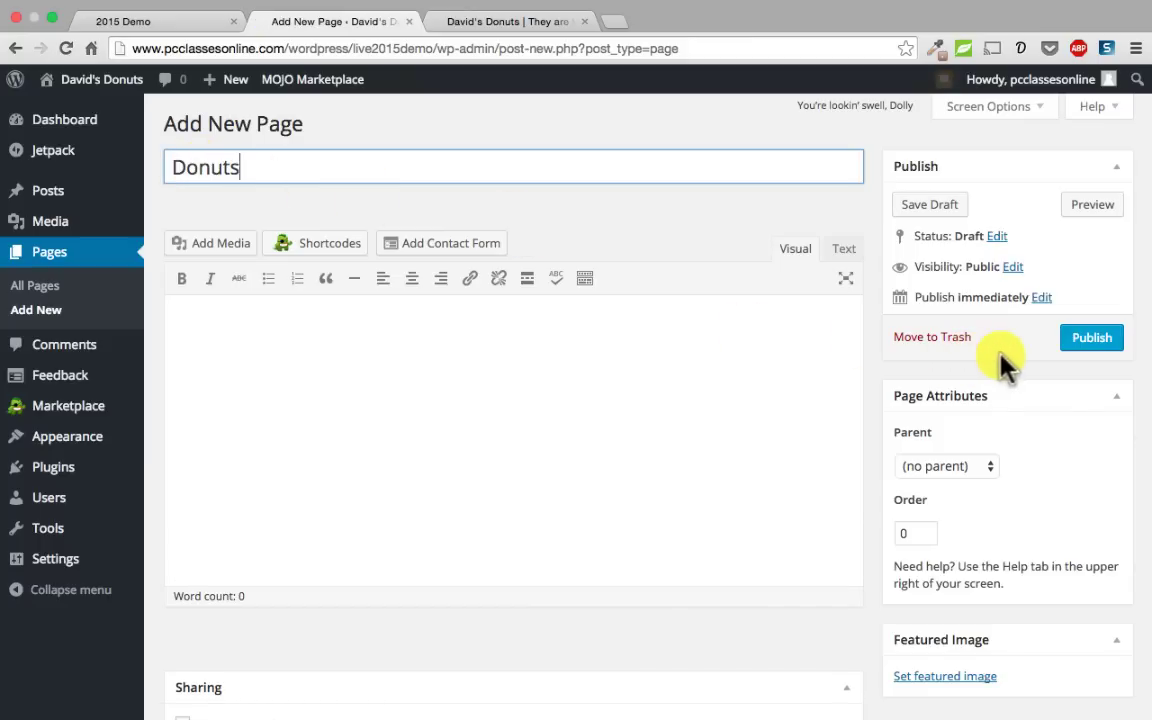
left_click(1094, 340)
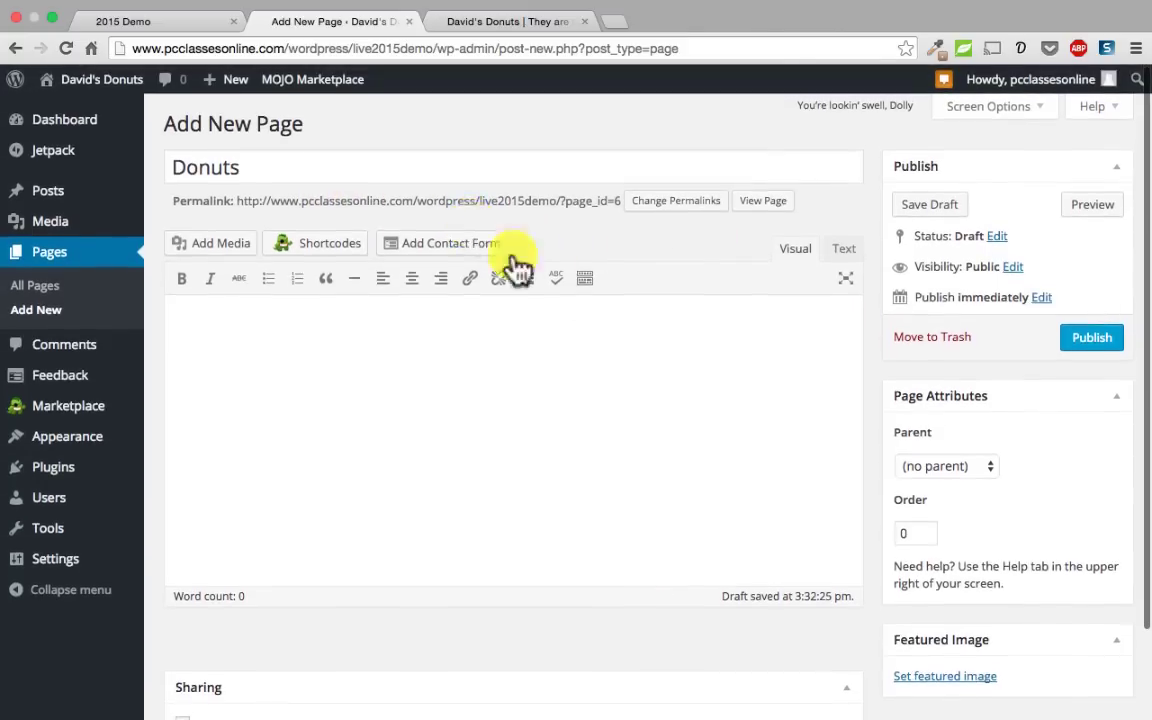
left_click(1095, 345)
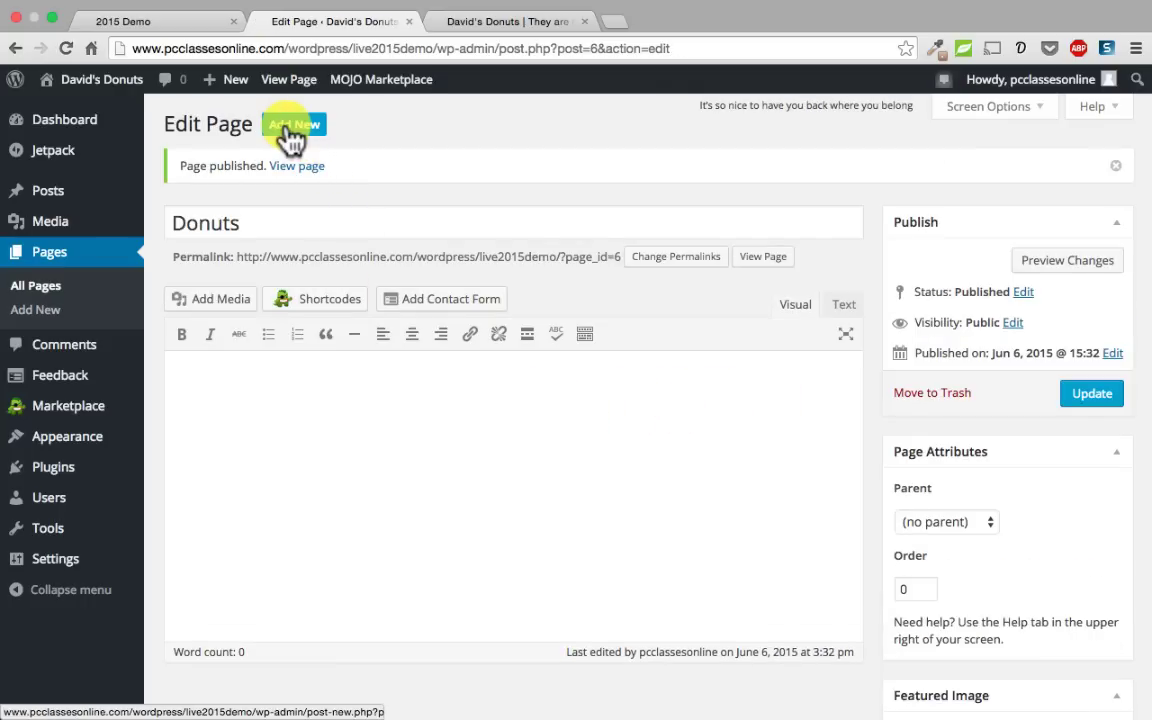
Add a third page titled 'Contact' and publish it
left_click(298, 132)
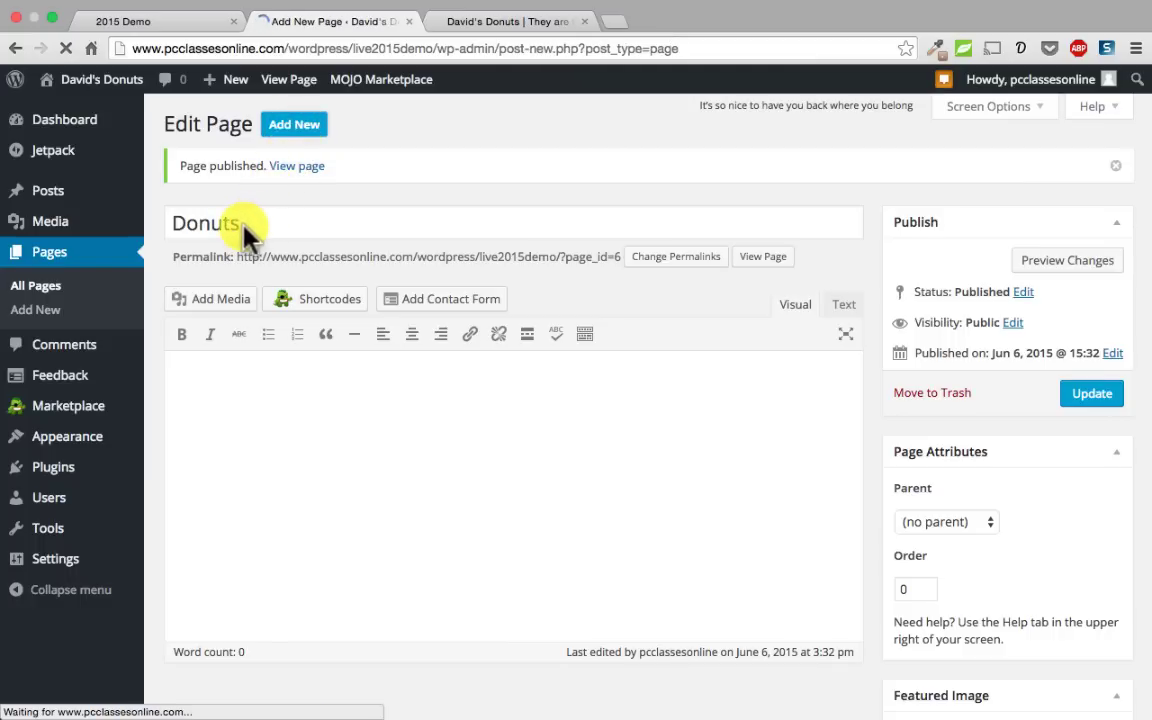
left_click(229, 168)
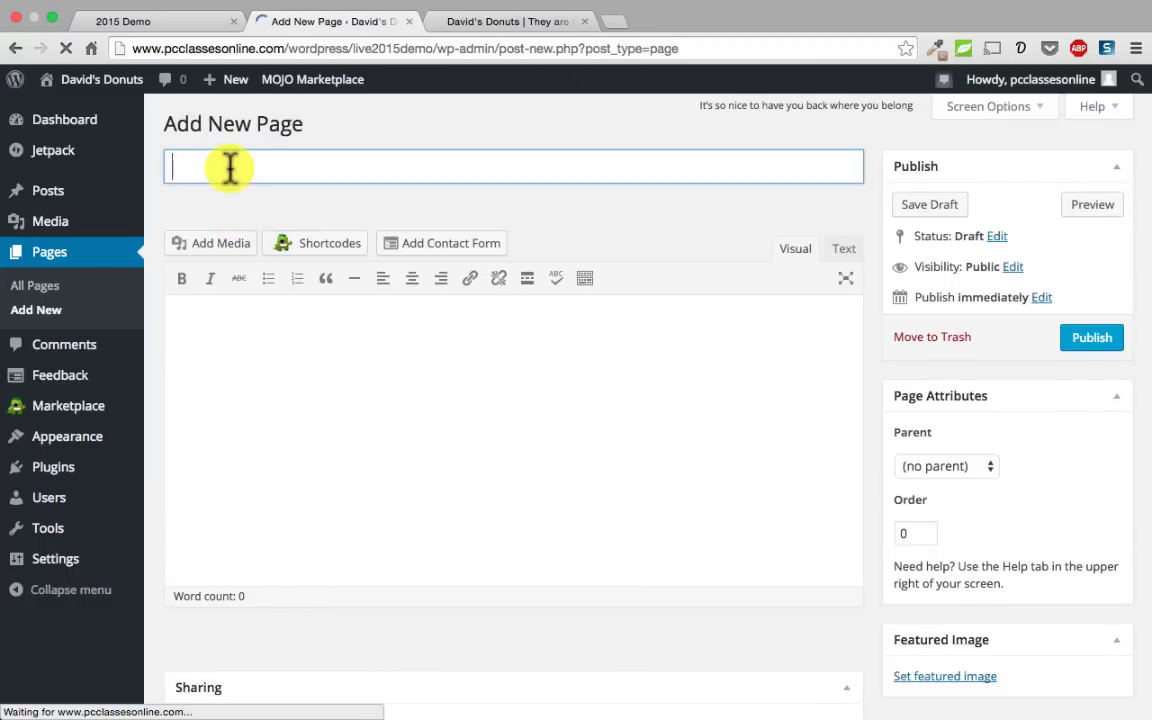
type("Contact")
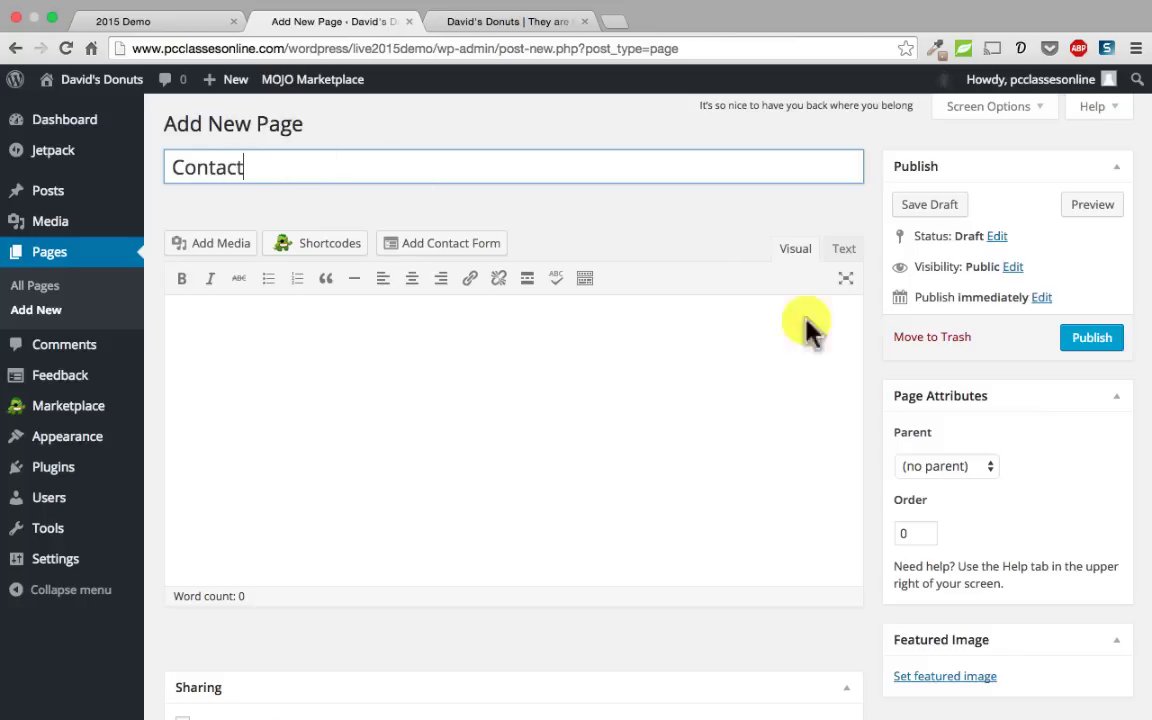
left_click(1088, 340)
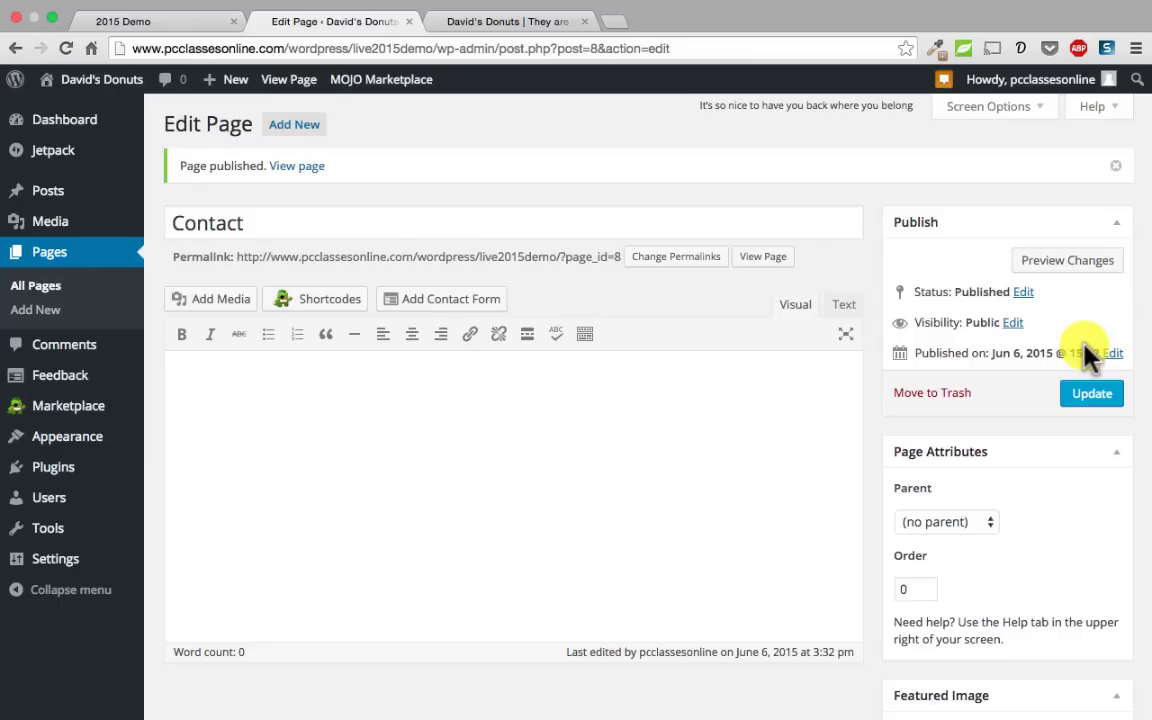
Reload the live David's Donuts site to check it, then return to the Contact page editor
left_click(531, 28)
left_click(64, 49)
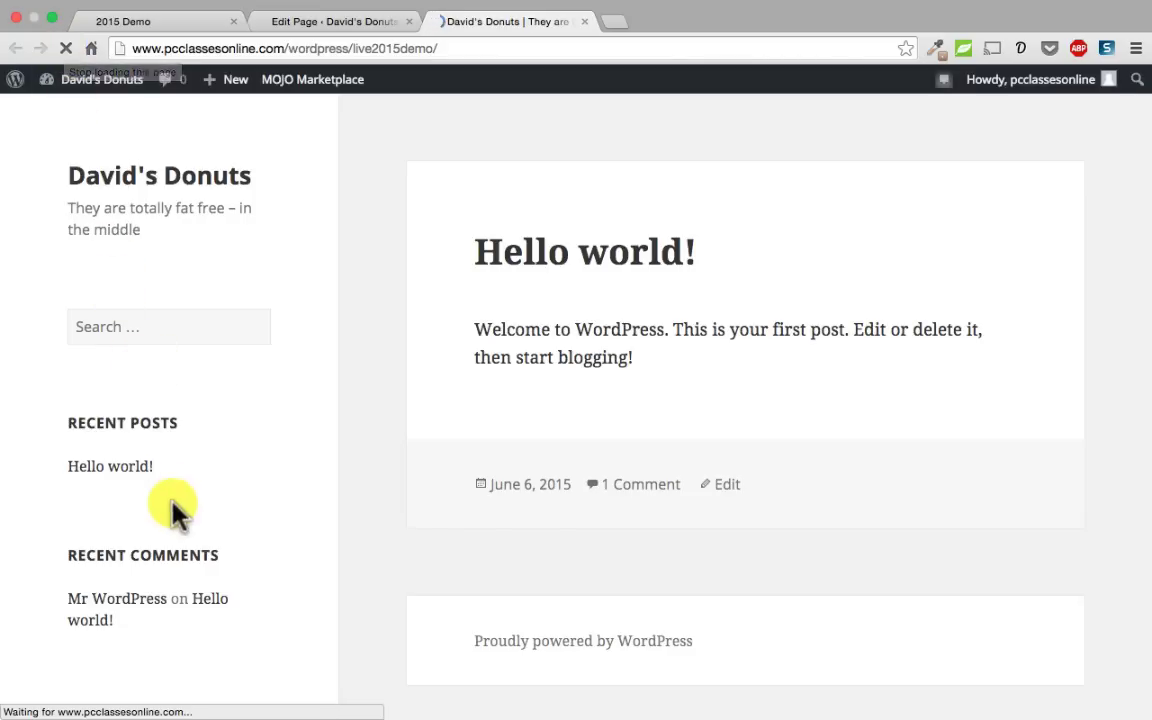
left_click(297, 28)
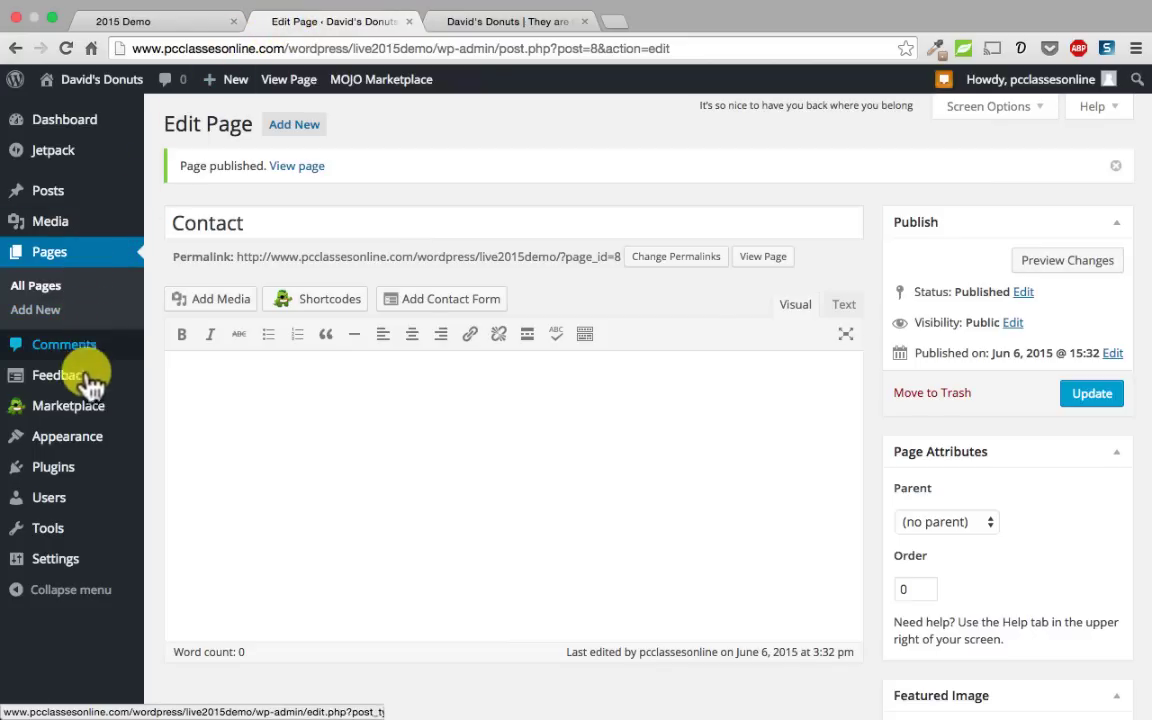
Under Settings > Reading, choose 'A static page': Front page Home, Posts page Sample Page, and save
scroll(85, 494, "down", 2)
mouse_move(57, 571)
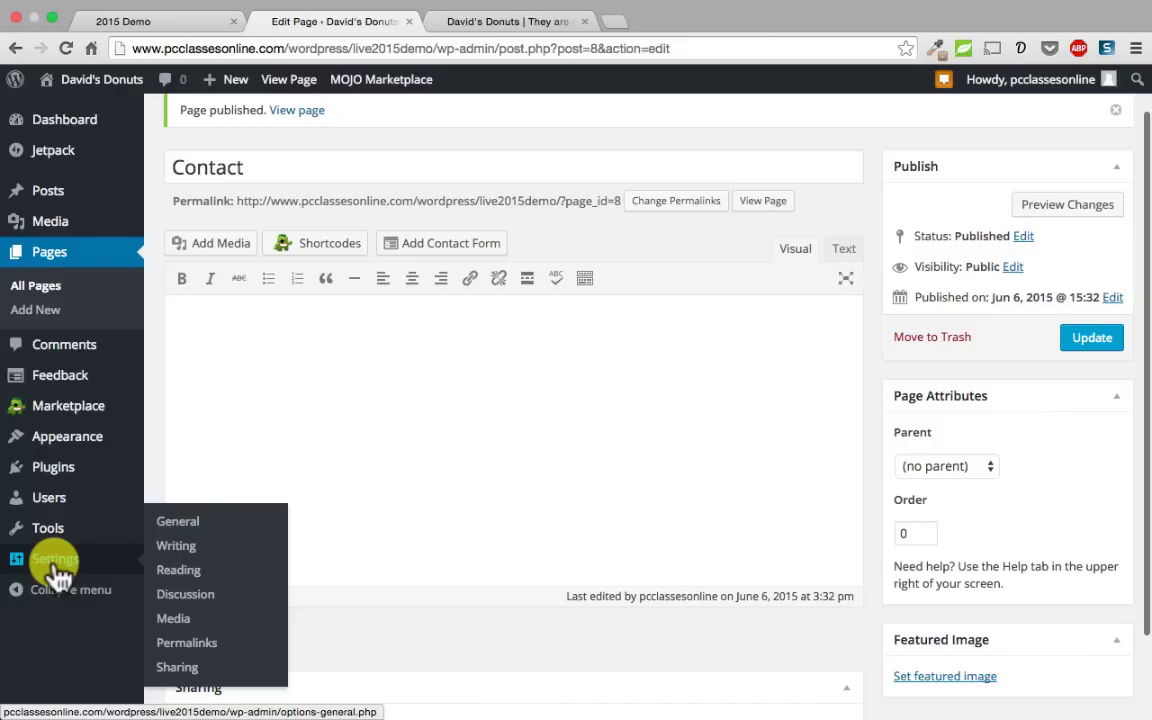
left_click(186, 577)
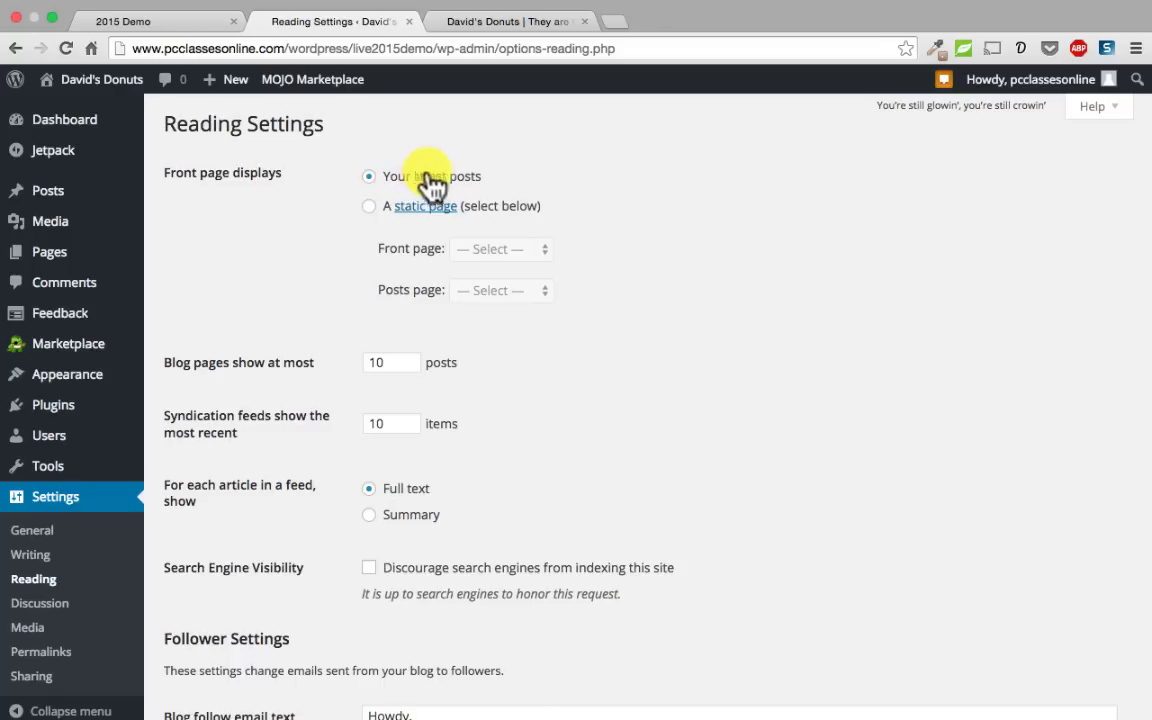
left_click(369, 207)
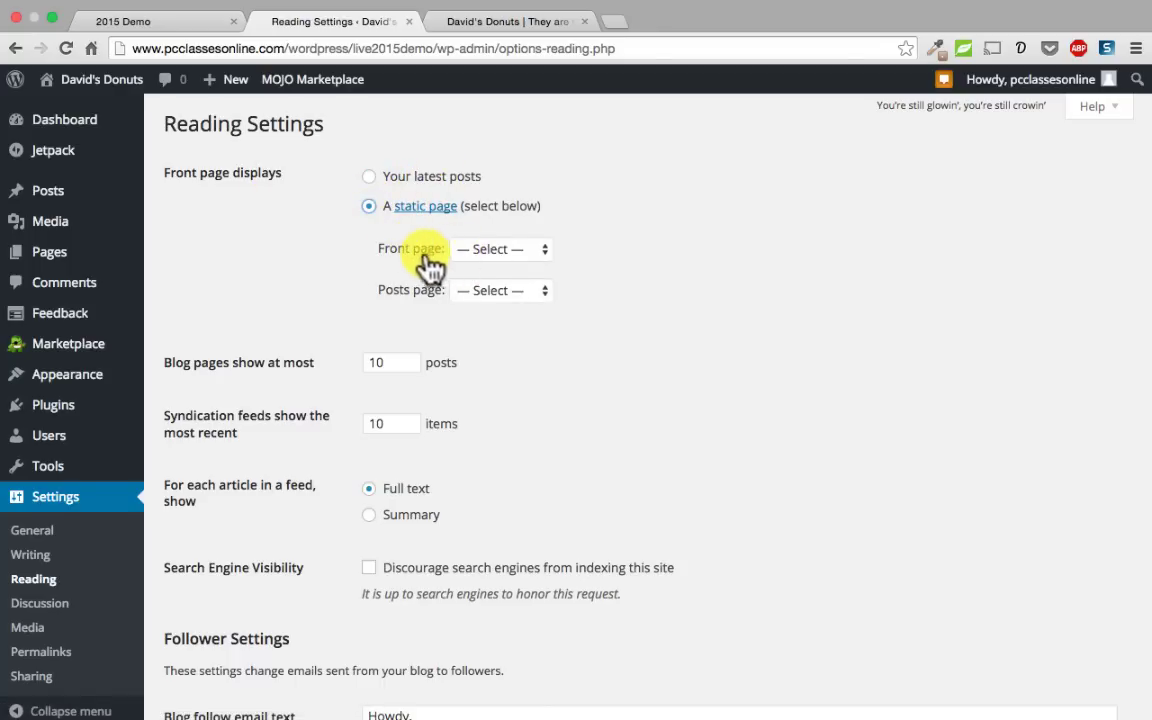
left_click(470, 249)
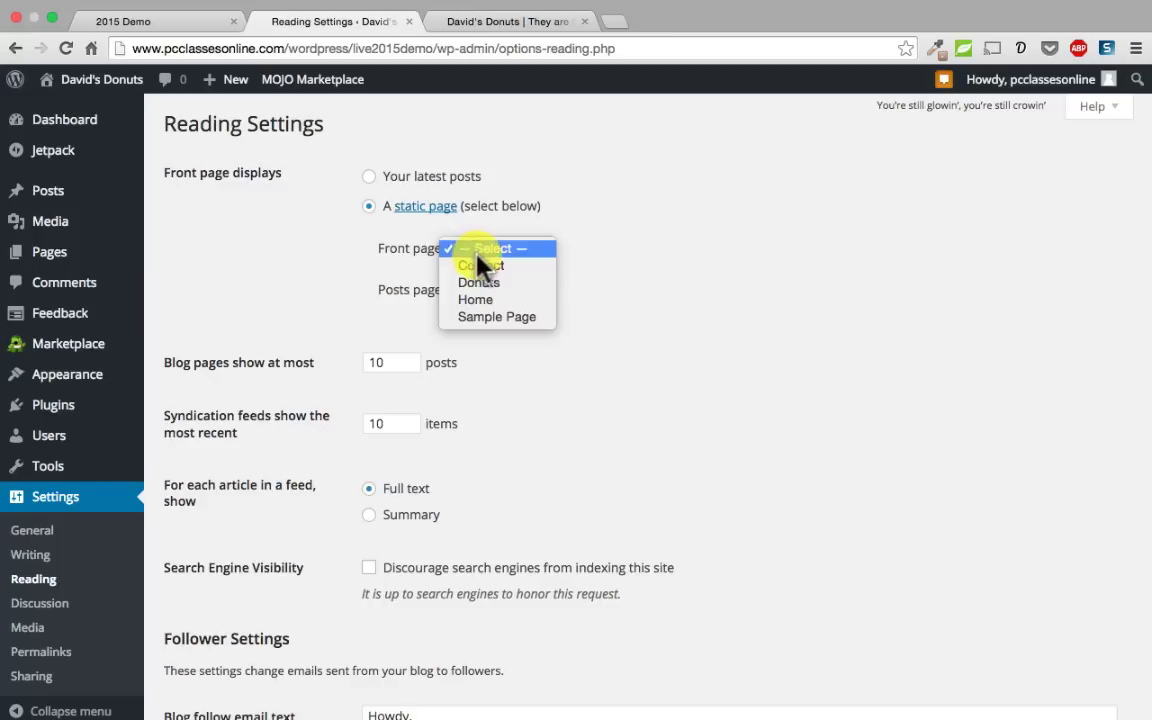
left_click(468, 300)
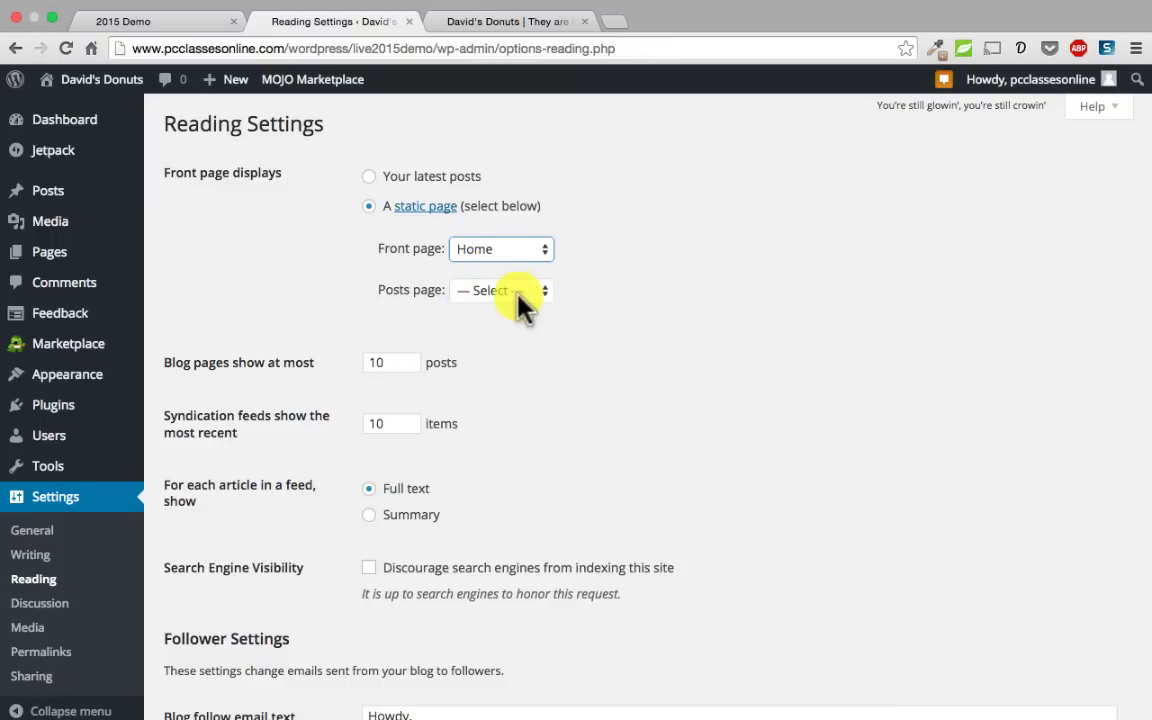
left_click(462, 292)
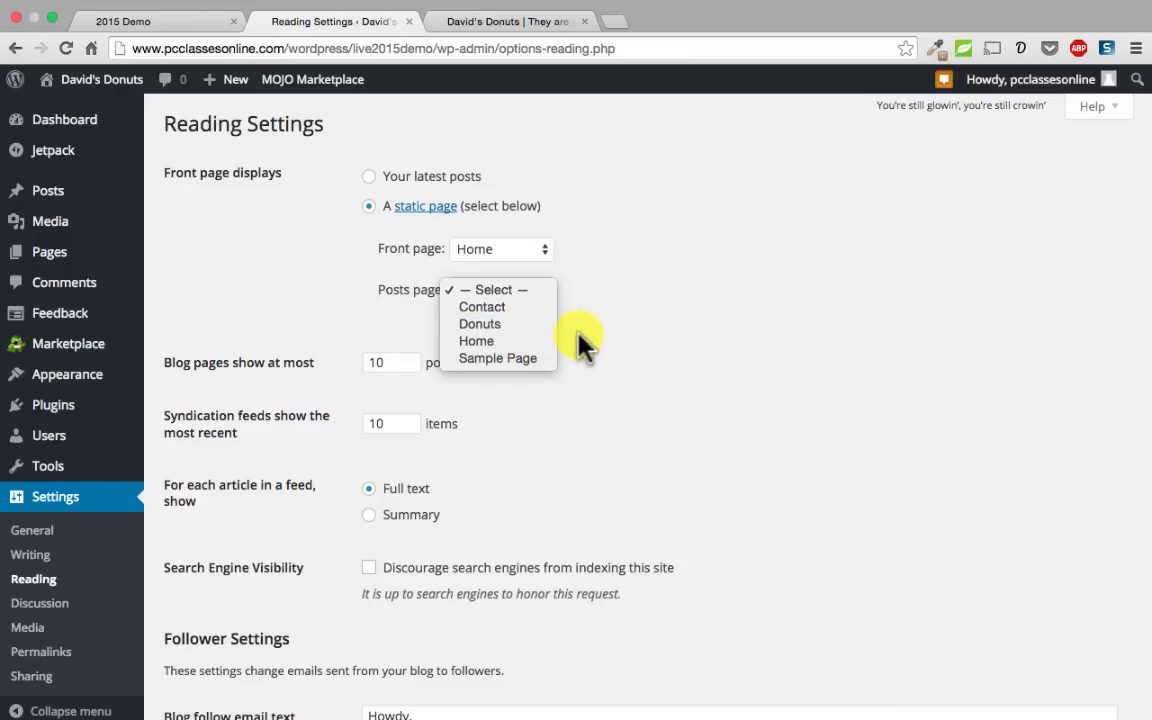
left_click(522, 364)
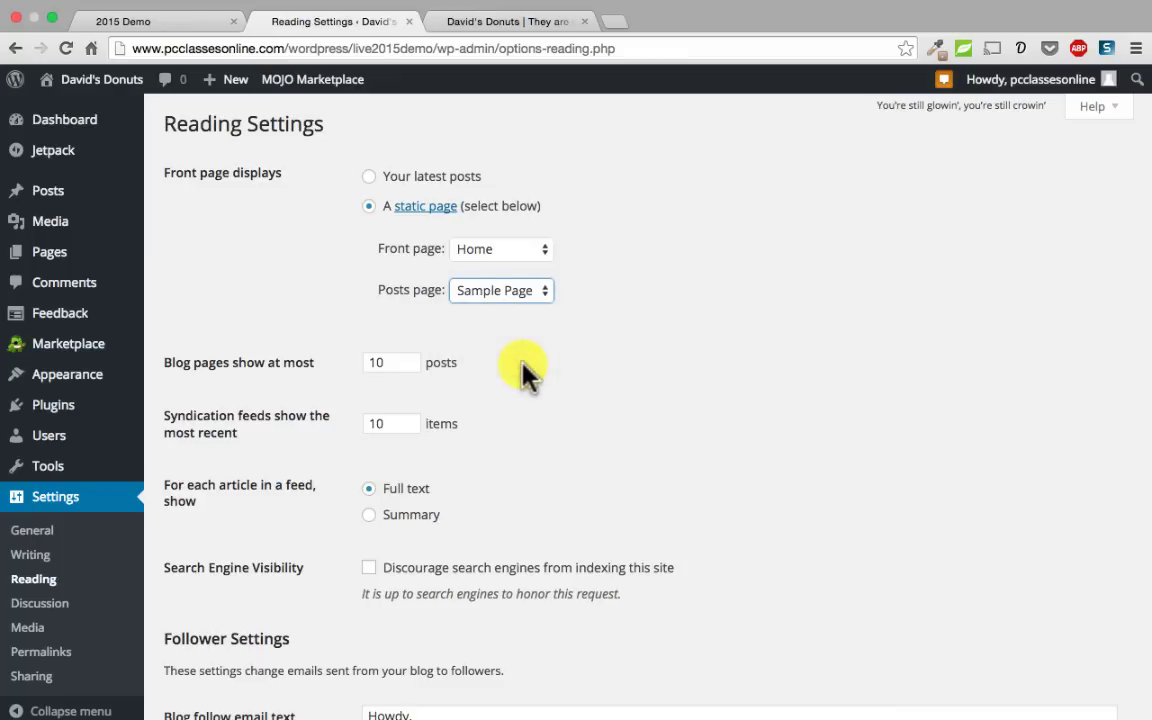
scroll(524, 370, "down", 8)
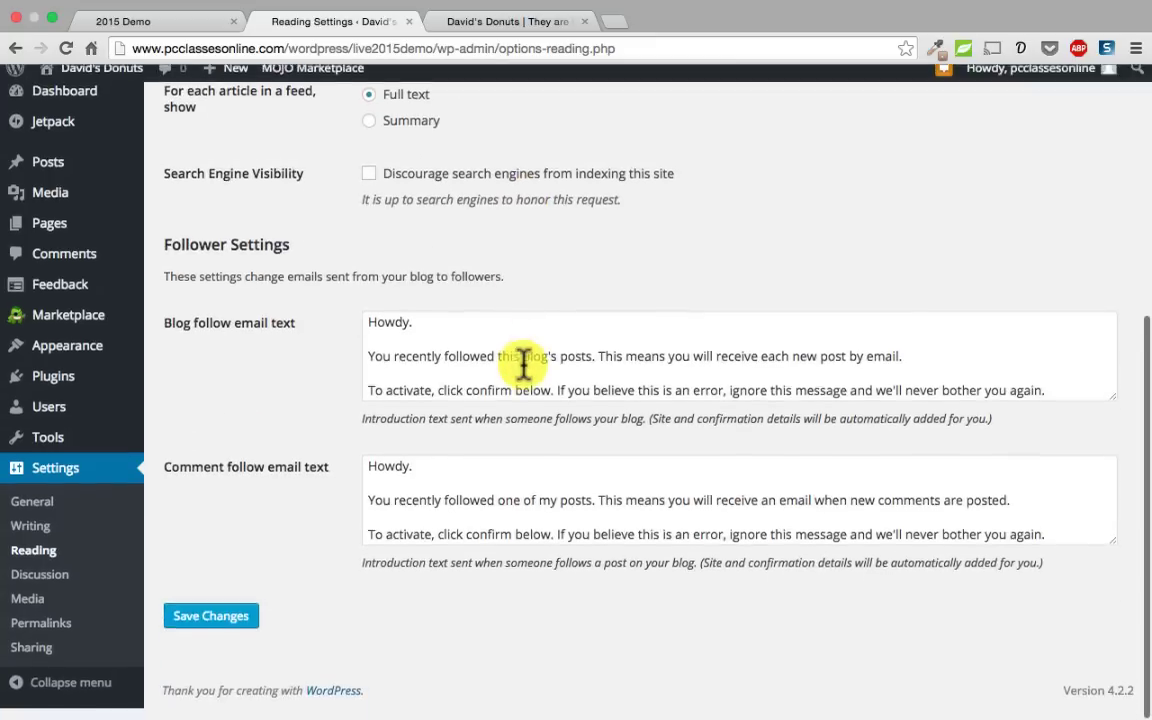
left_click(224, 630)
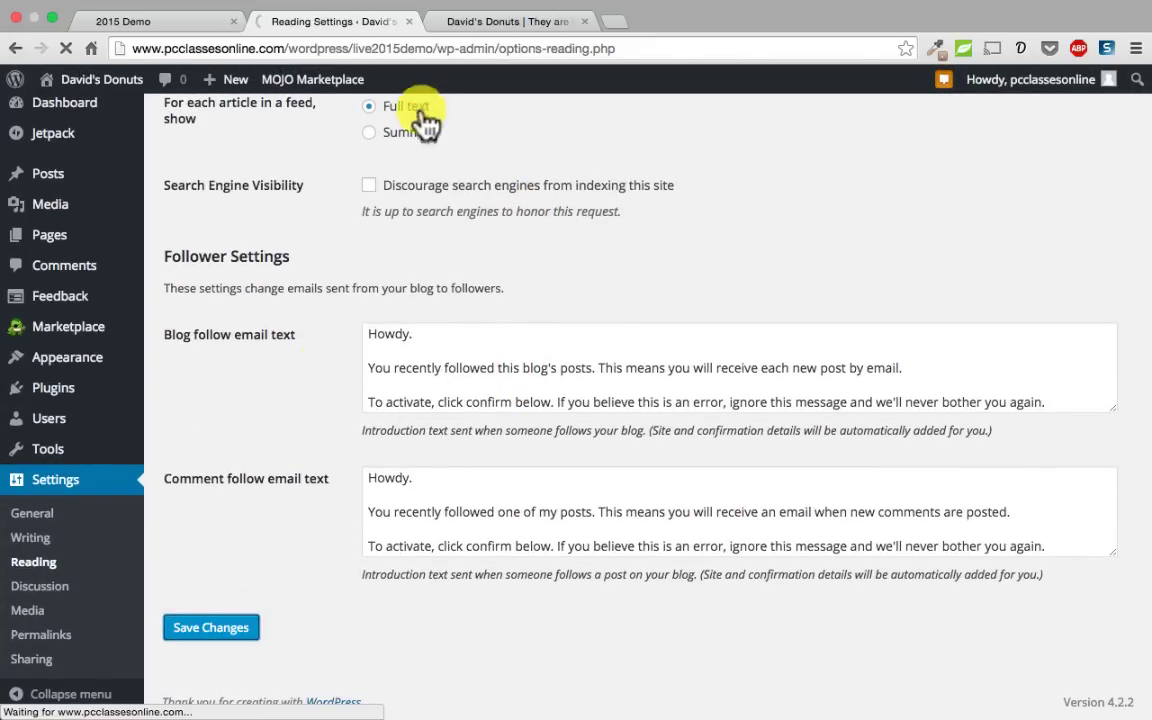
Reload the live site to see it open on Home, then return to Reading Settings
left_click(474, 25)
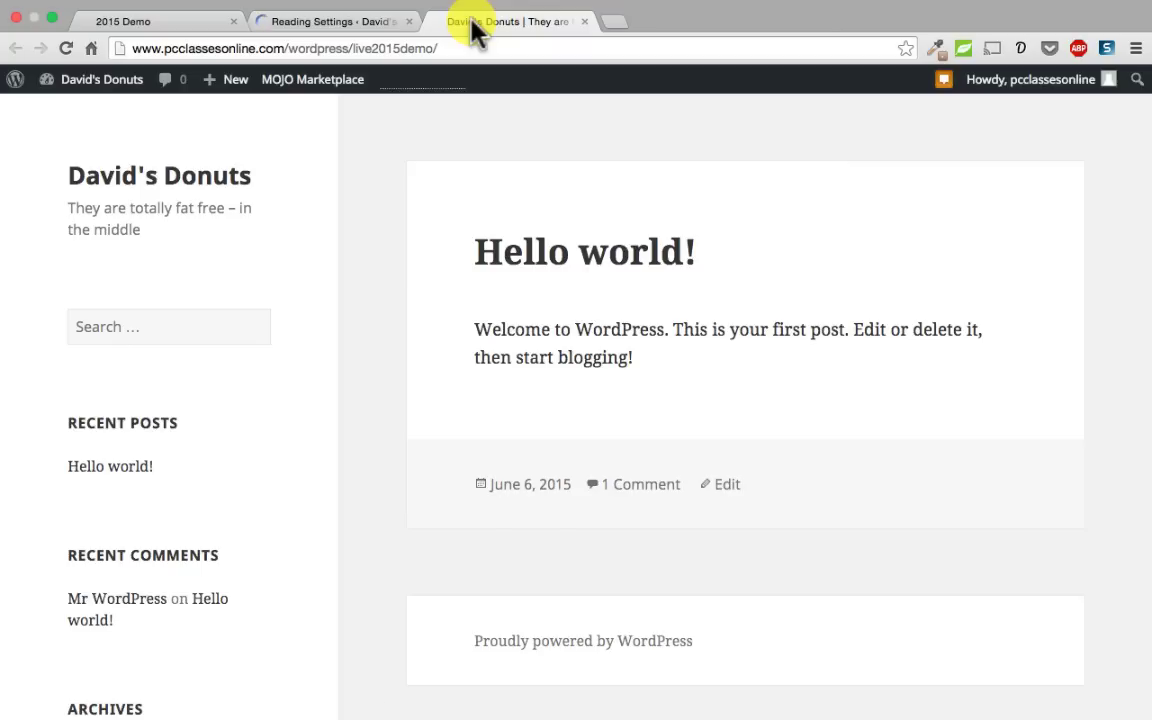
key("super+r")
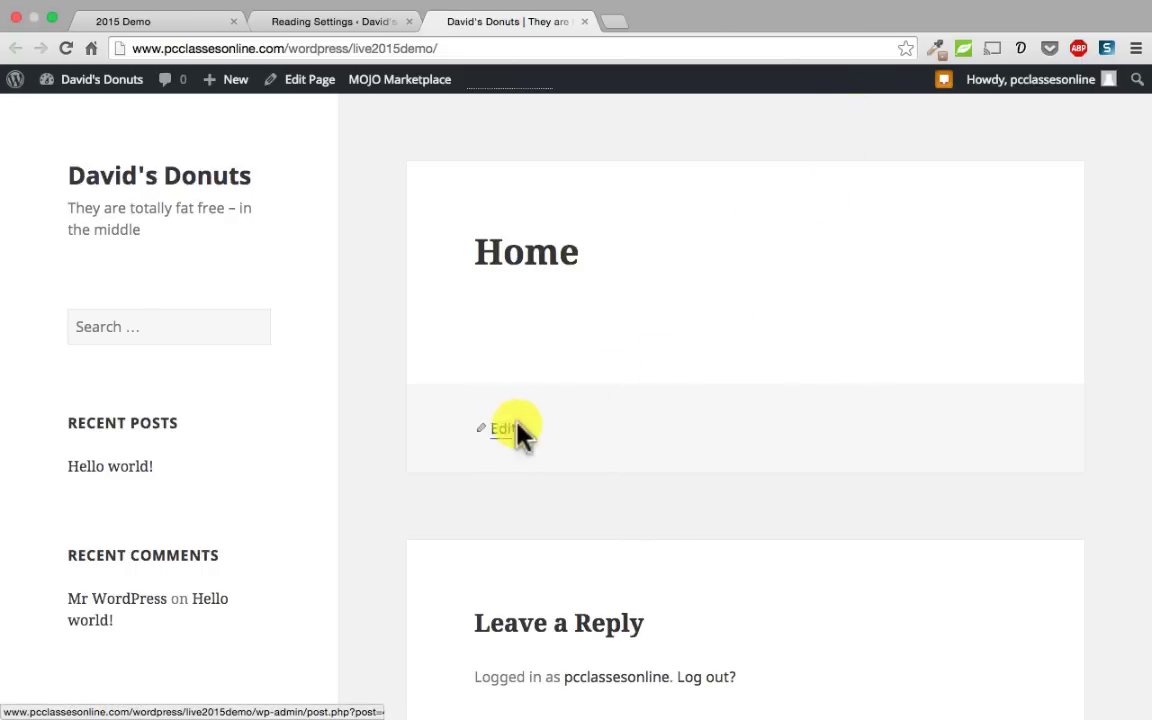
left_click(318, 28)
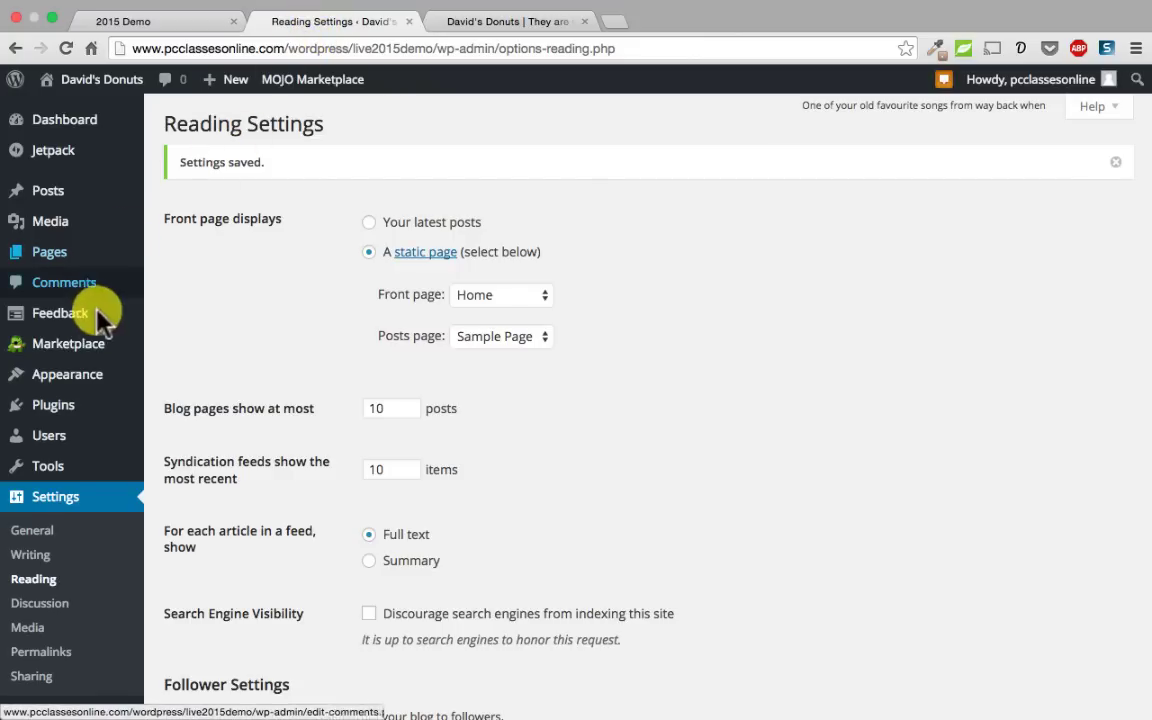
In Appearance > Menus, enter 'Main Menu' as the menu name and create it
mouse_move(80, 387)
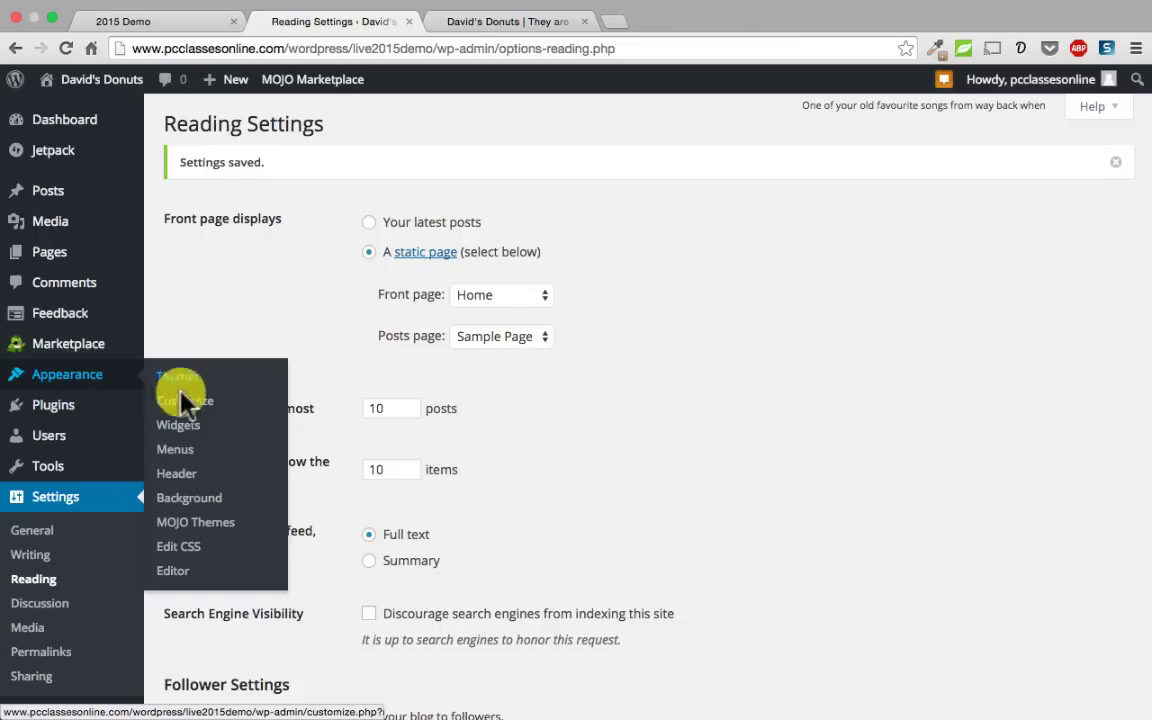
left_click(186, 460)
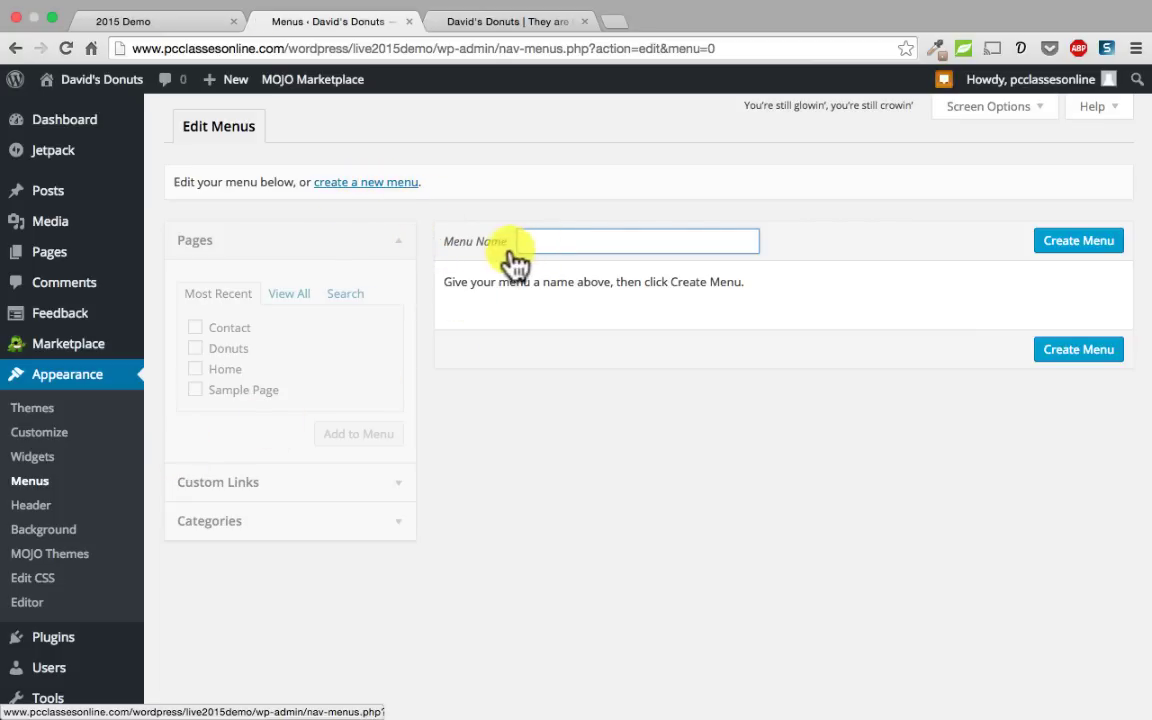
type("Main Menu")
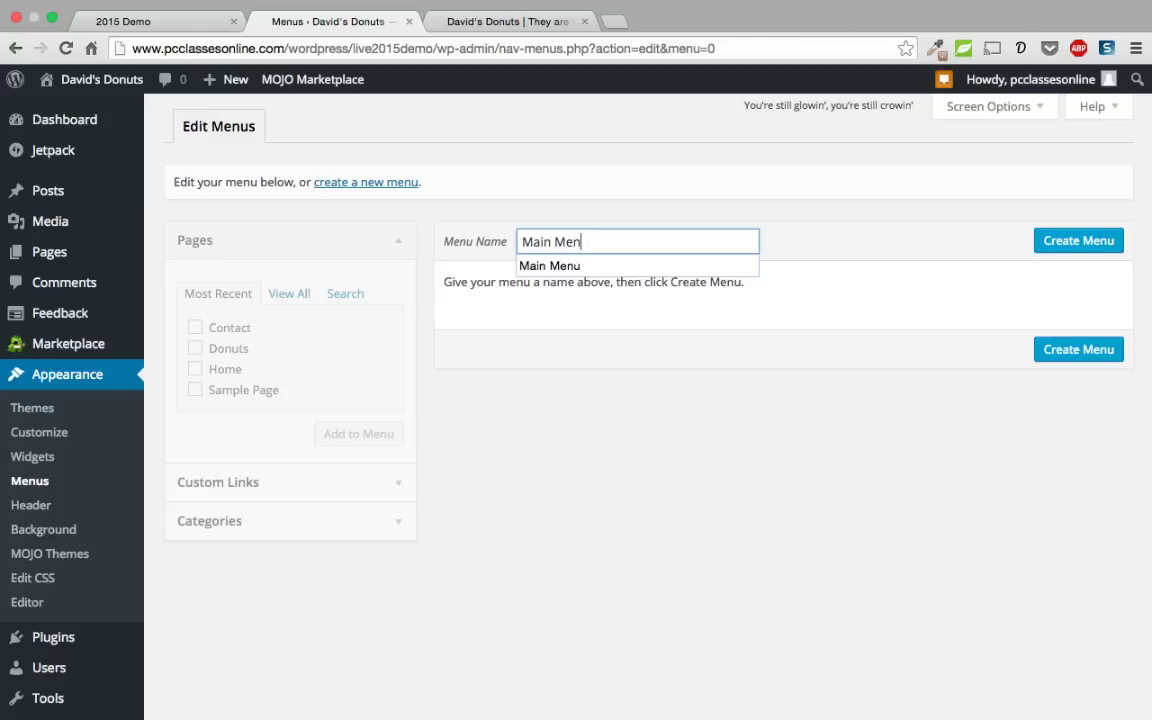
left_click(830, 243)
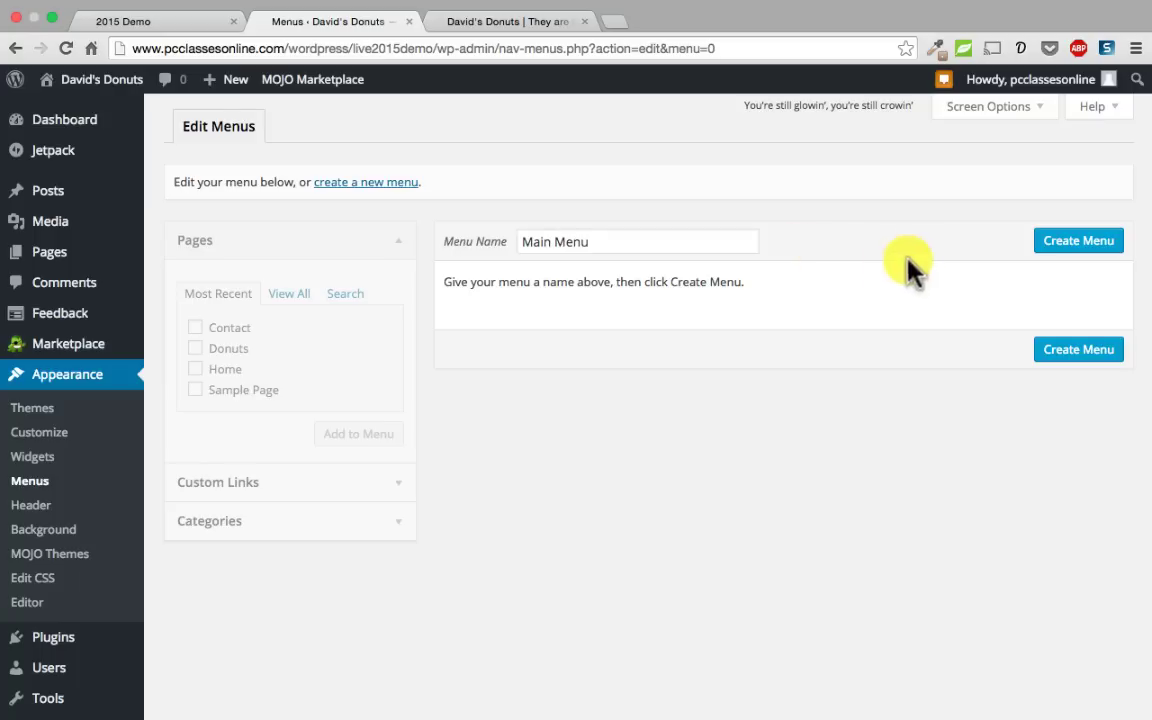
left_click(1084, 258)
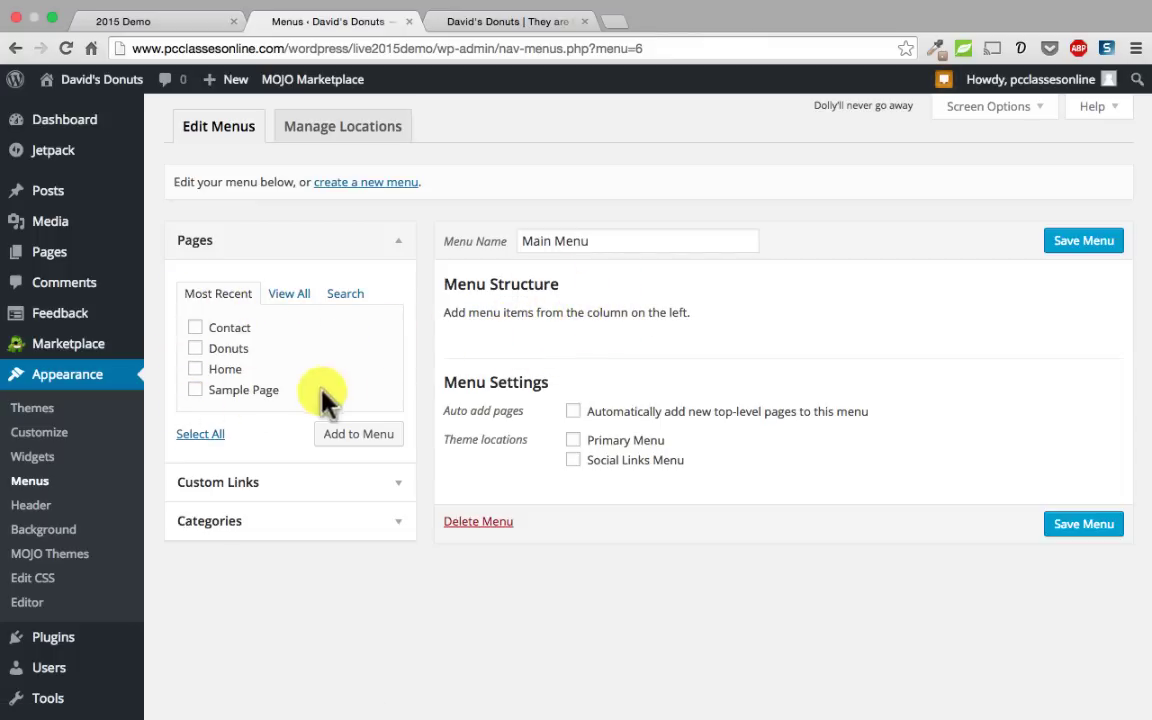
Add the Contact, Donuts and Home pages to Main Menu
left_click(195, 349)
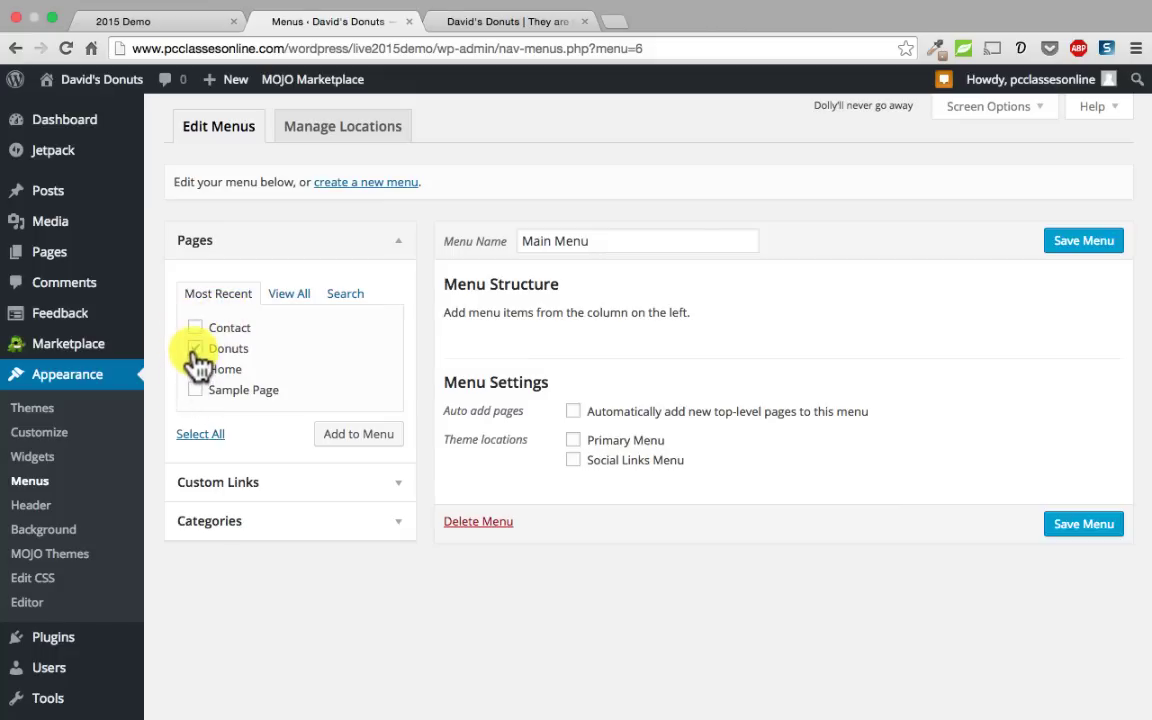
left_click(195, 369)
left_click(195, 329)
left_click(336, 438)
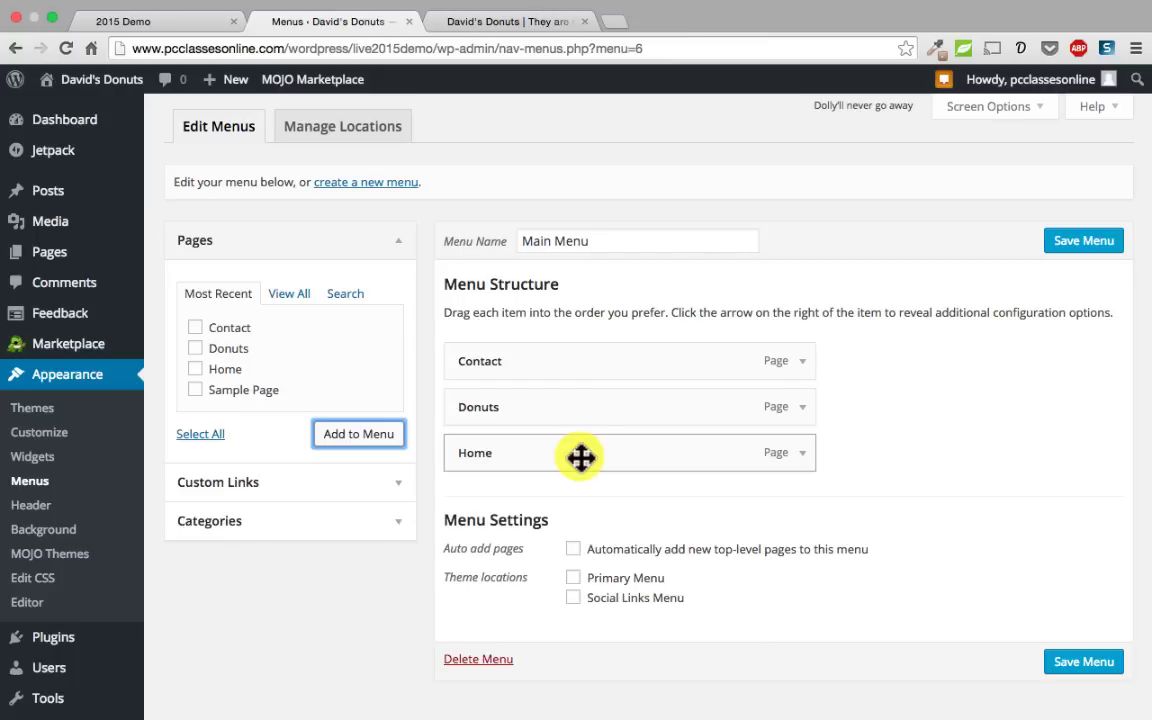
Reorder the menu items to Home, Donuts, Contact and save the menu
left_click_drag(581, 457, 567, 355)
left_click_drag(563, 406, 567, 457)
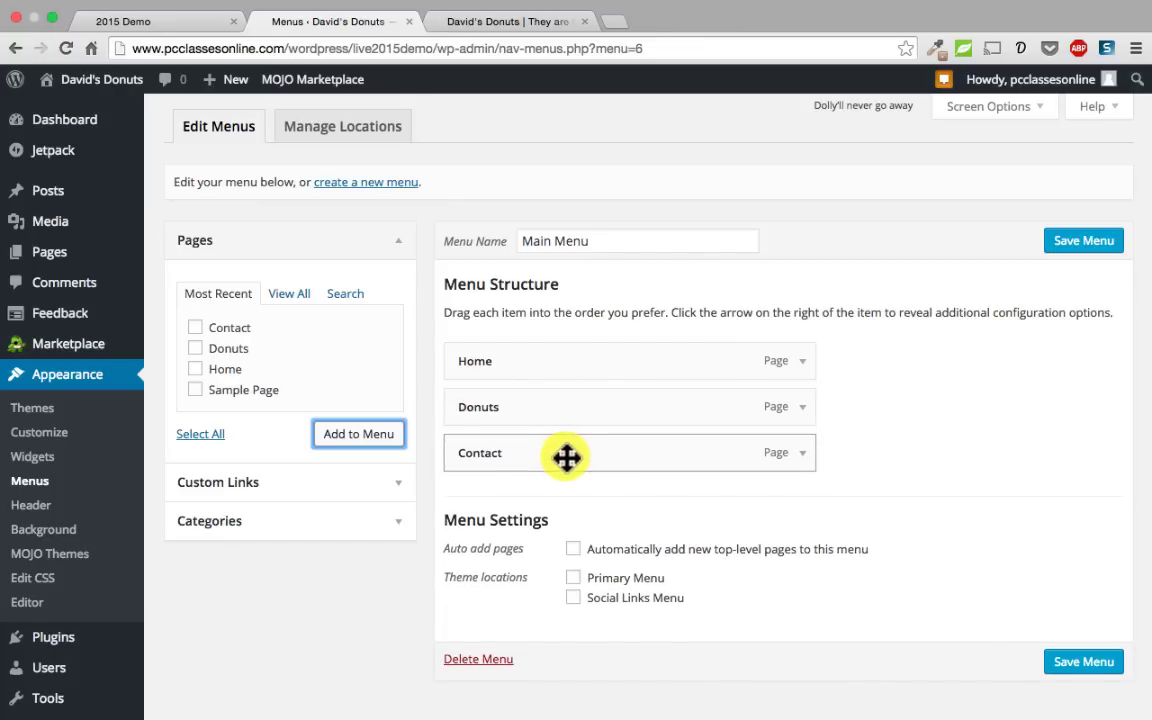
left_click(1096, 245)
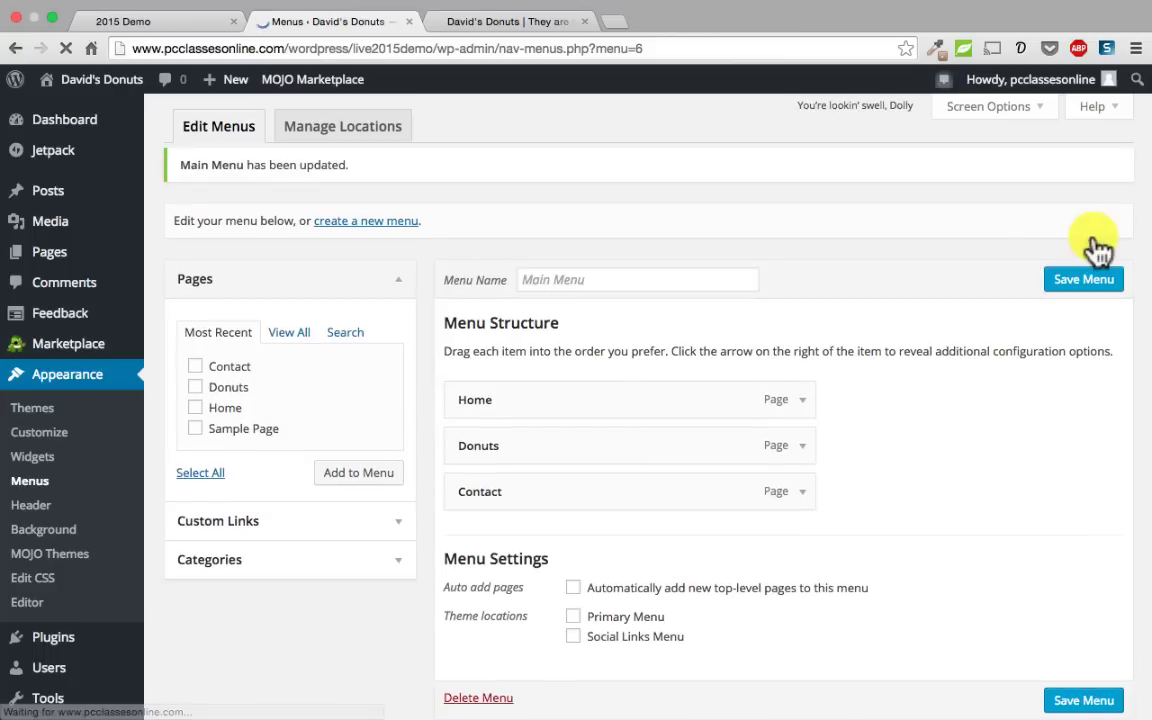
Reload the live site to check whether the menu appears yet
left_click(555, 22)
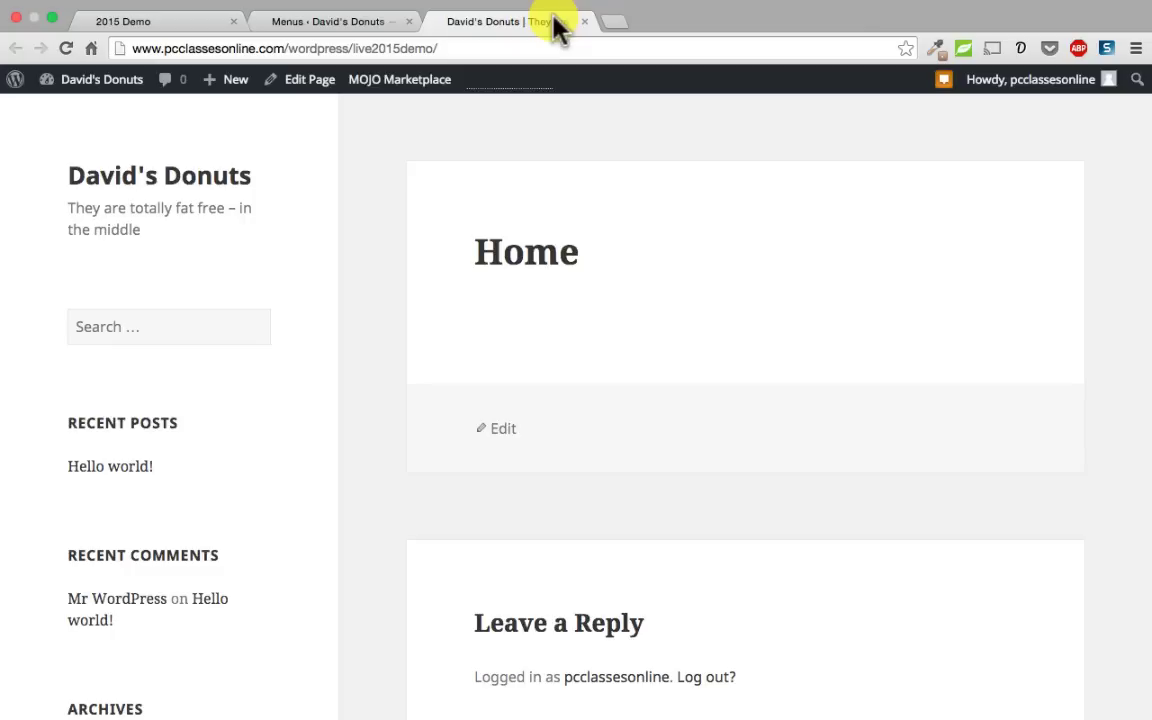
key("super+r")
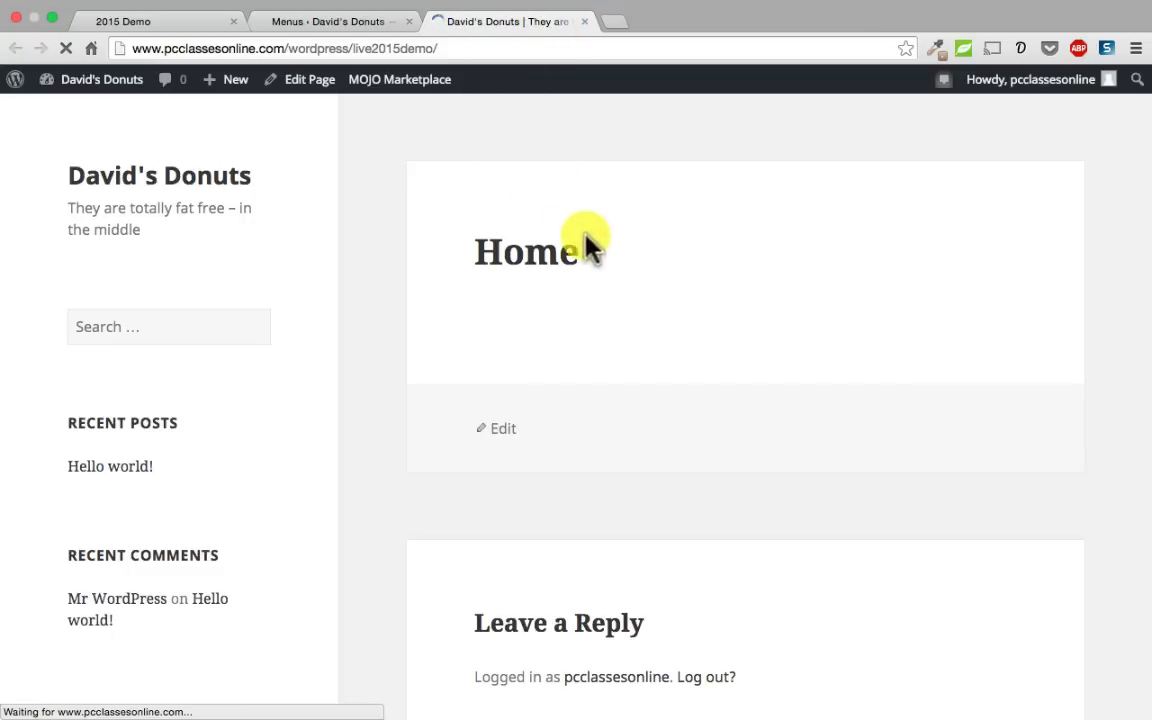
left_click(340, 22)
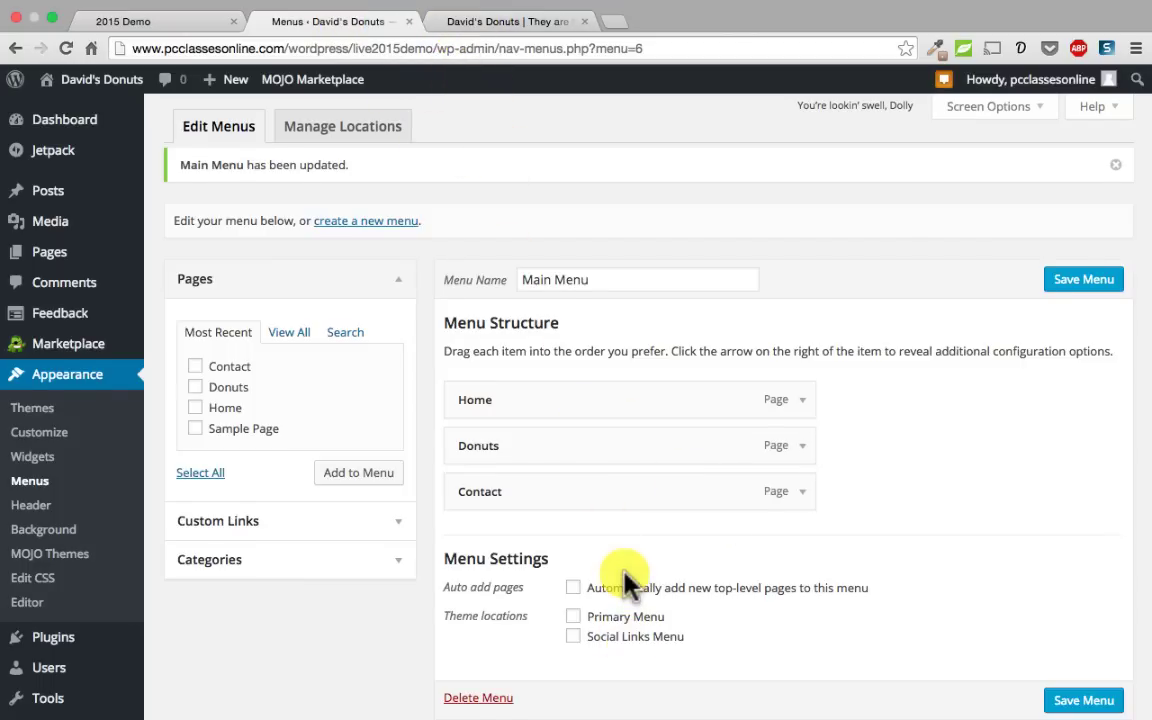
Assign Main Menu to the Primary Menu theme location and save it
scroll(625, 585, "down", 2)
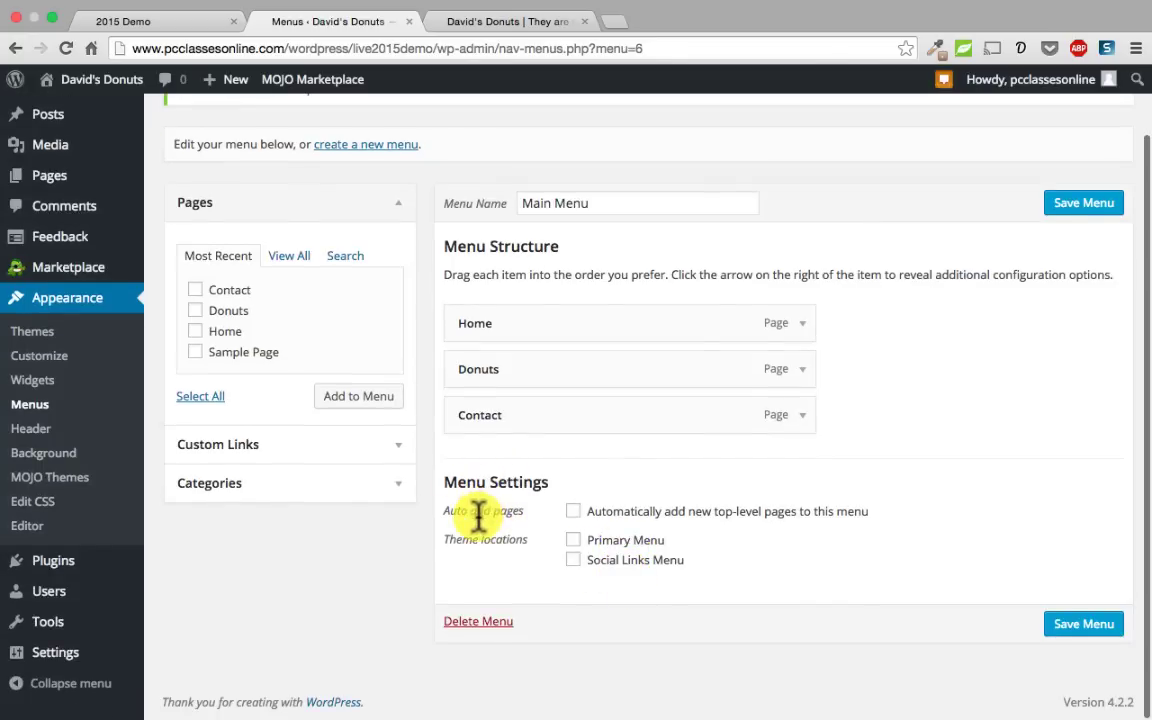
left_click_drag(446, 540, 527, 540)
left_click(558, 542)
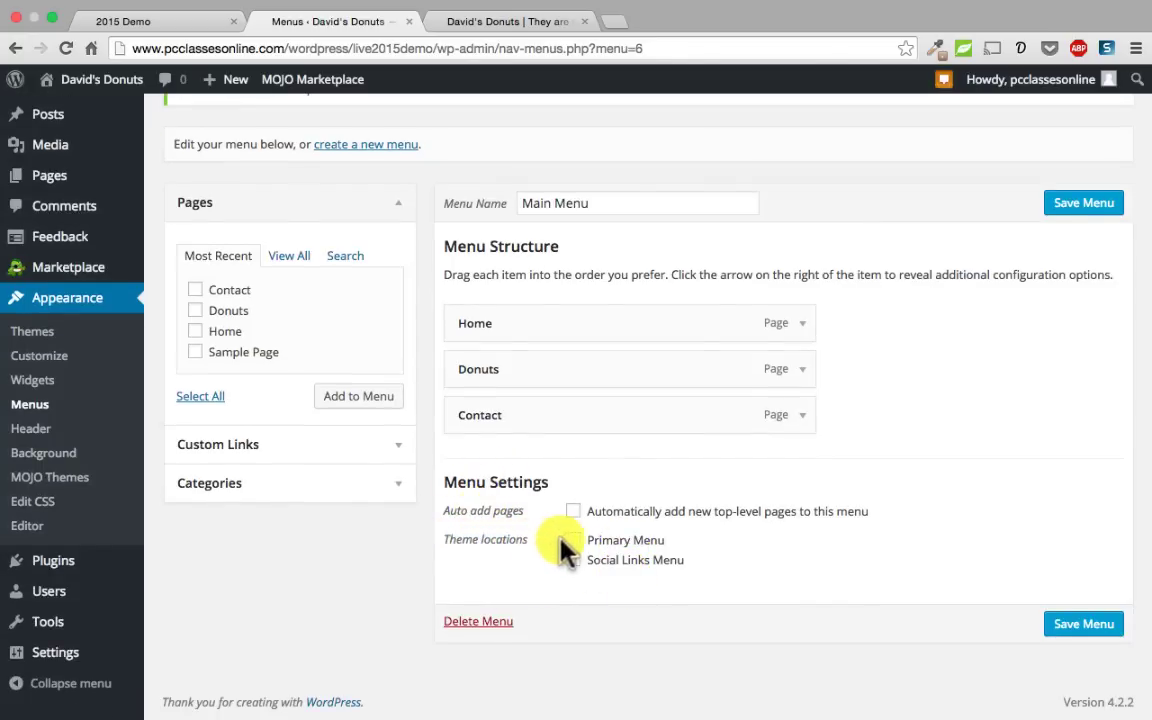
left_click(573, 541)
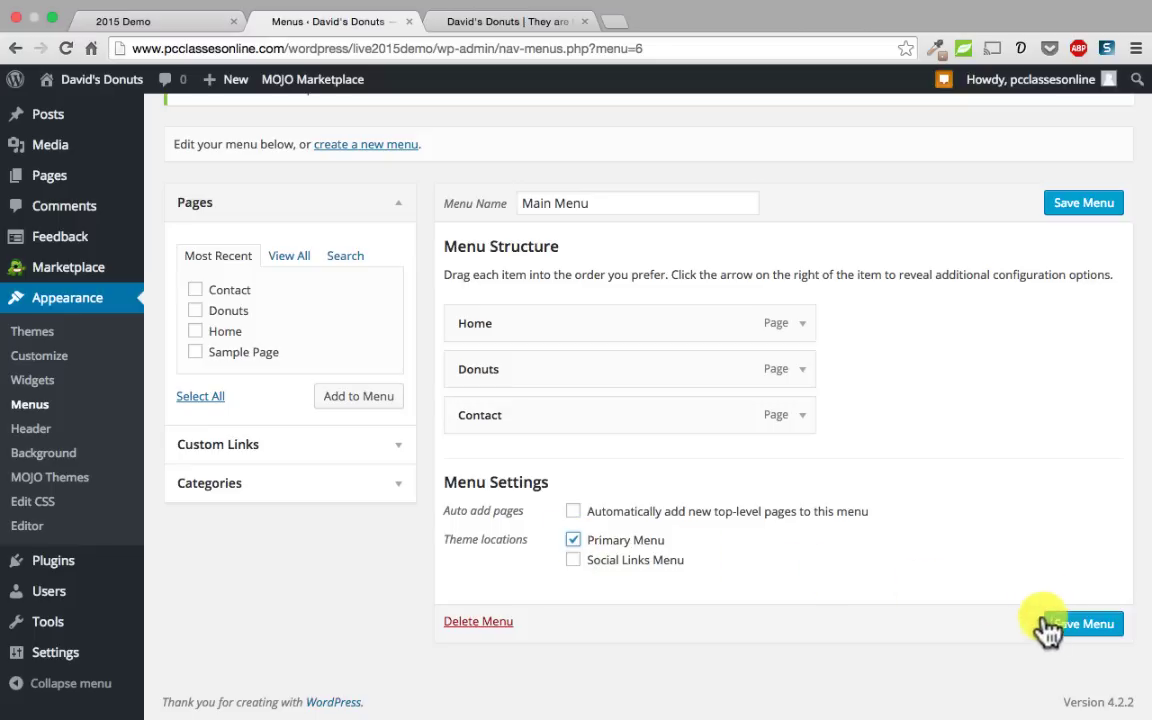
left_click(1072, 628)
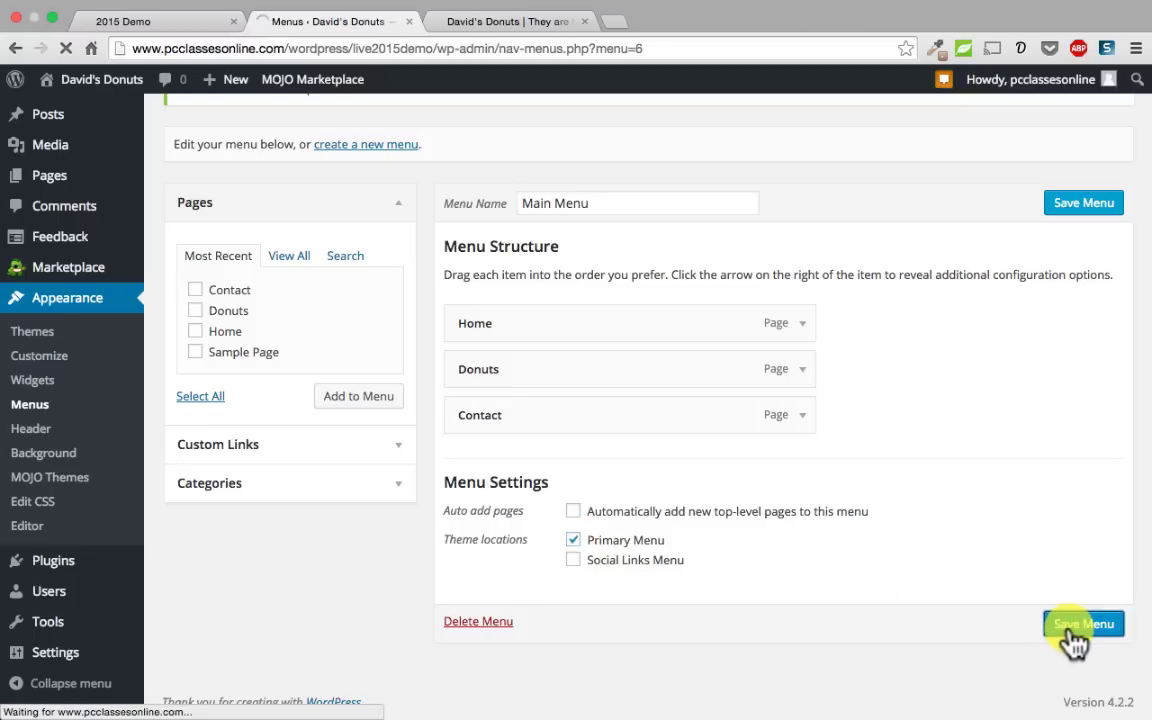
Refresh the live site to show Home, Donuts and Contact in the sidebar, then return to Menus
left_click(520, 24)
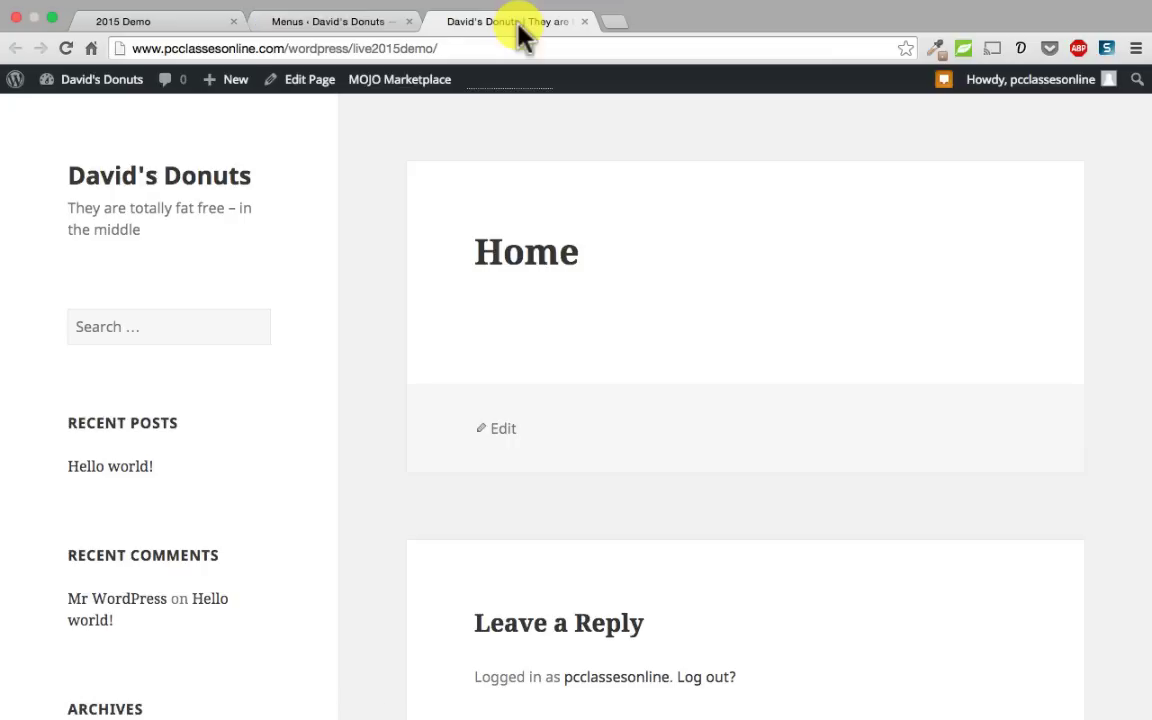
key("super+r")
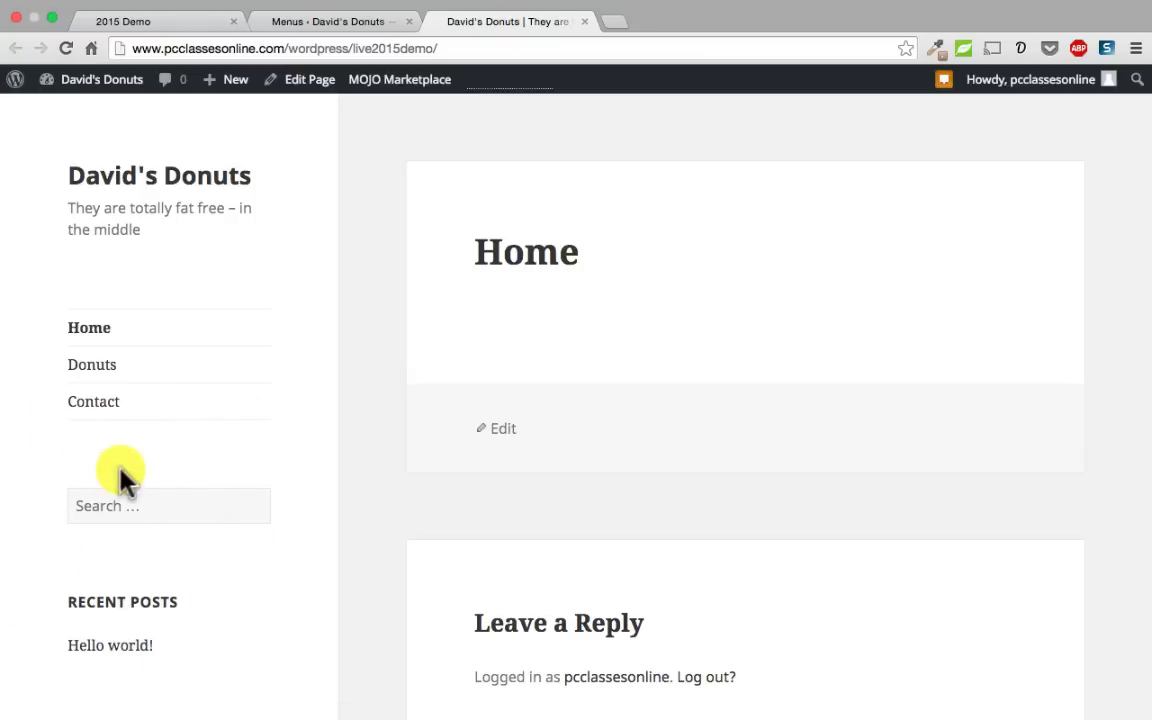
left_click(293, 27)
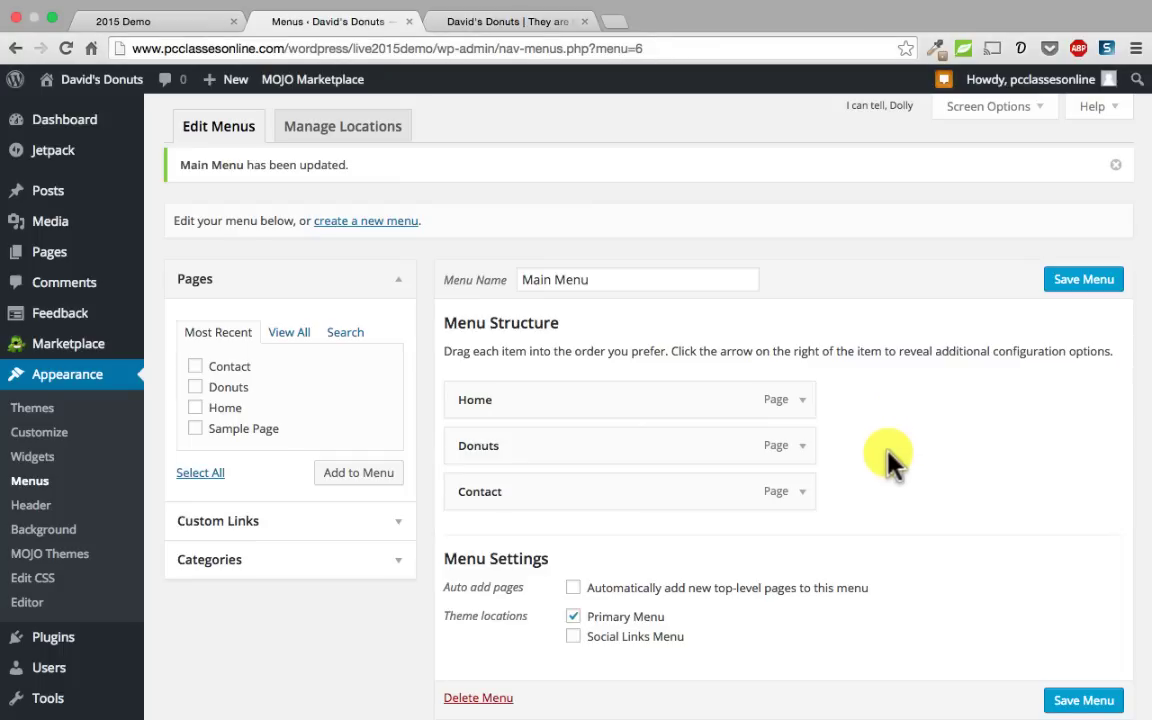
Nest Donuts and Contact as sub-items, then restore both to top level and save
scroll(890, 462, "down", 1)
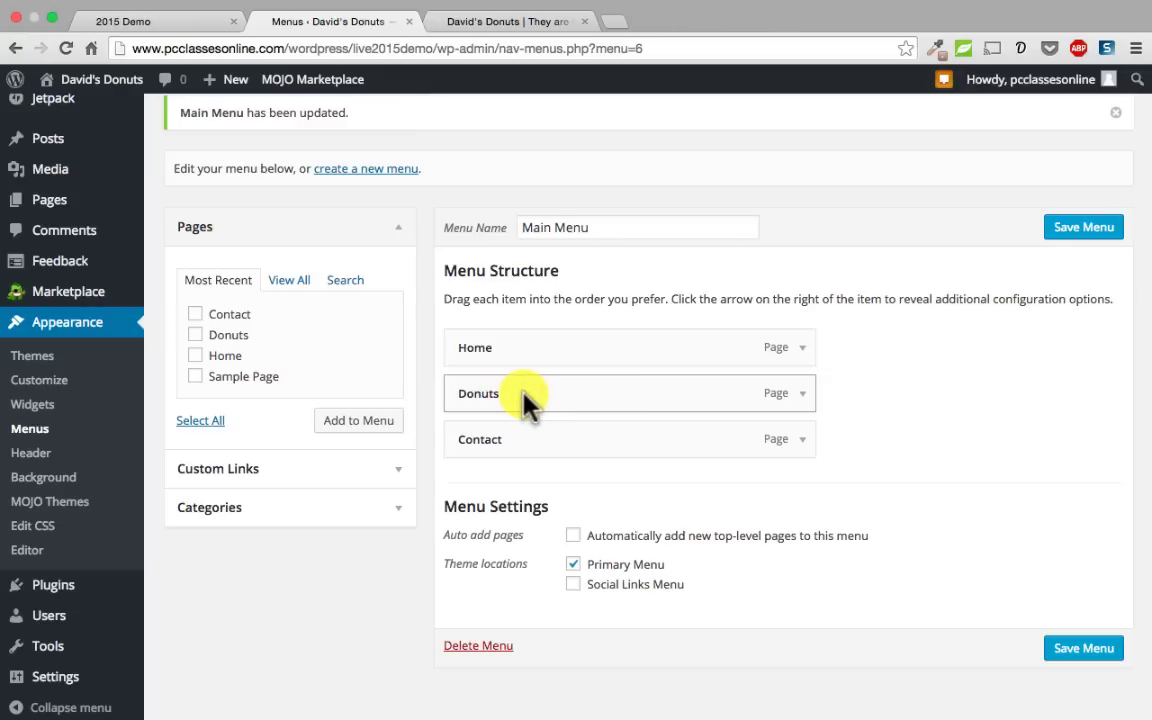
left_click_drag(523, 392, 562, 393)
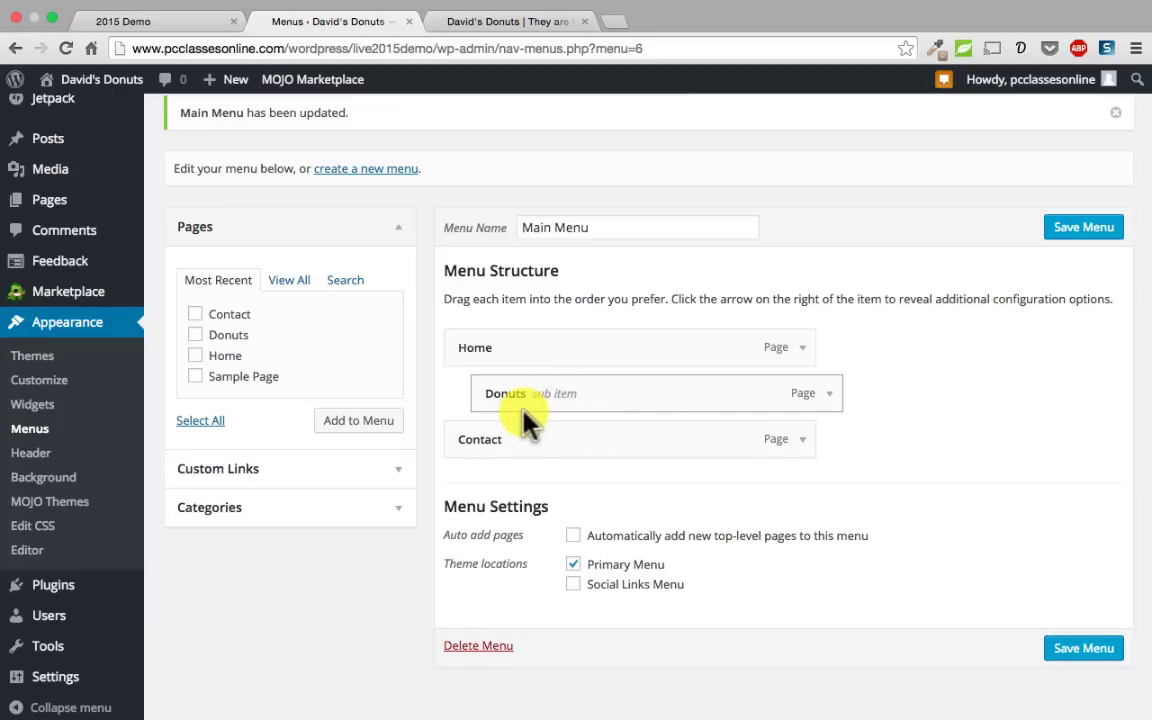
left_click_drag(557, 440, 628, 442)
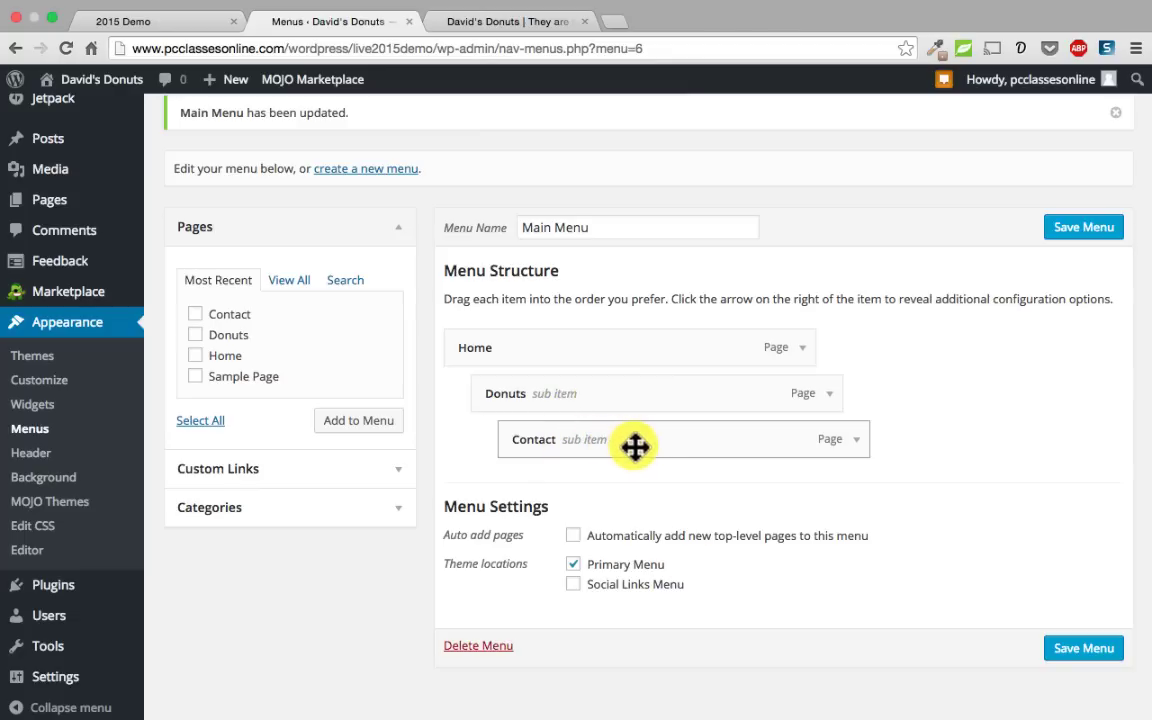
left_click_drag(635, 447, 587, 442)
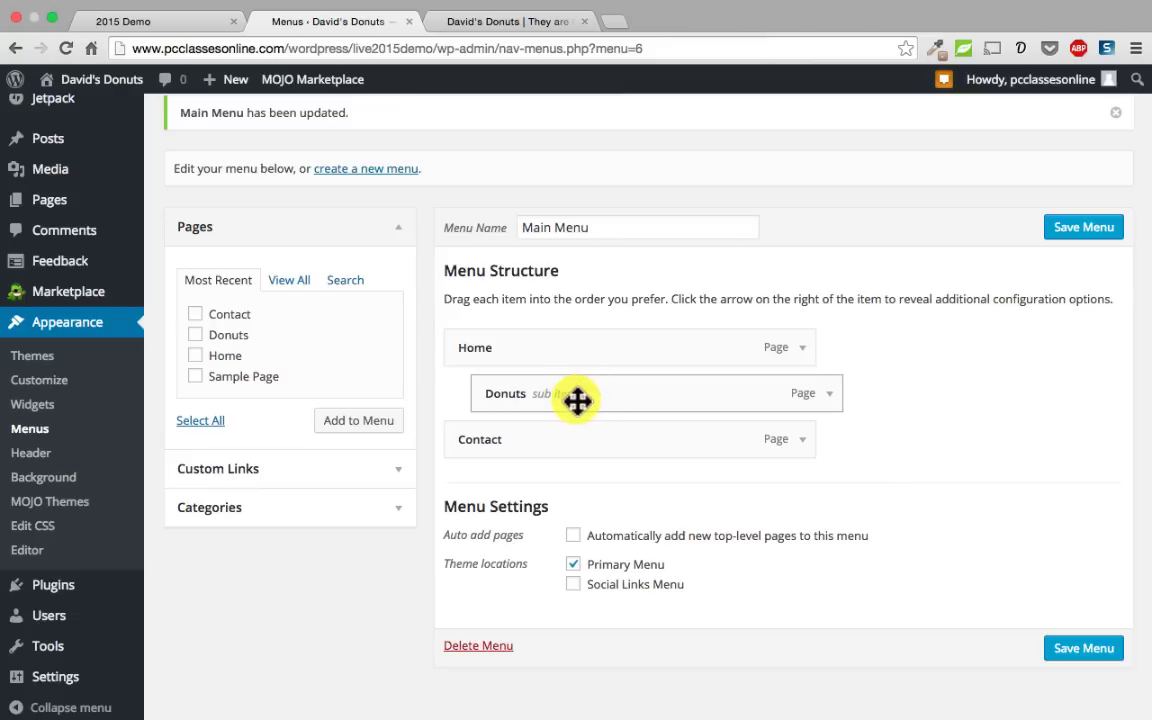
left_click(1065, 236)
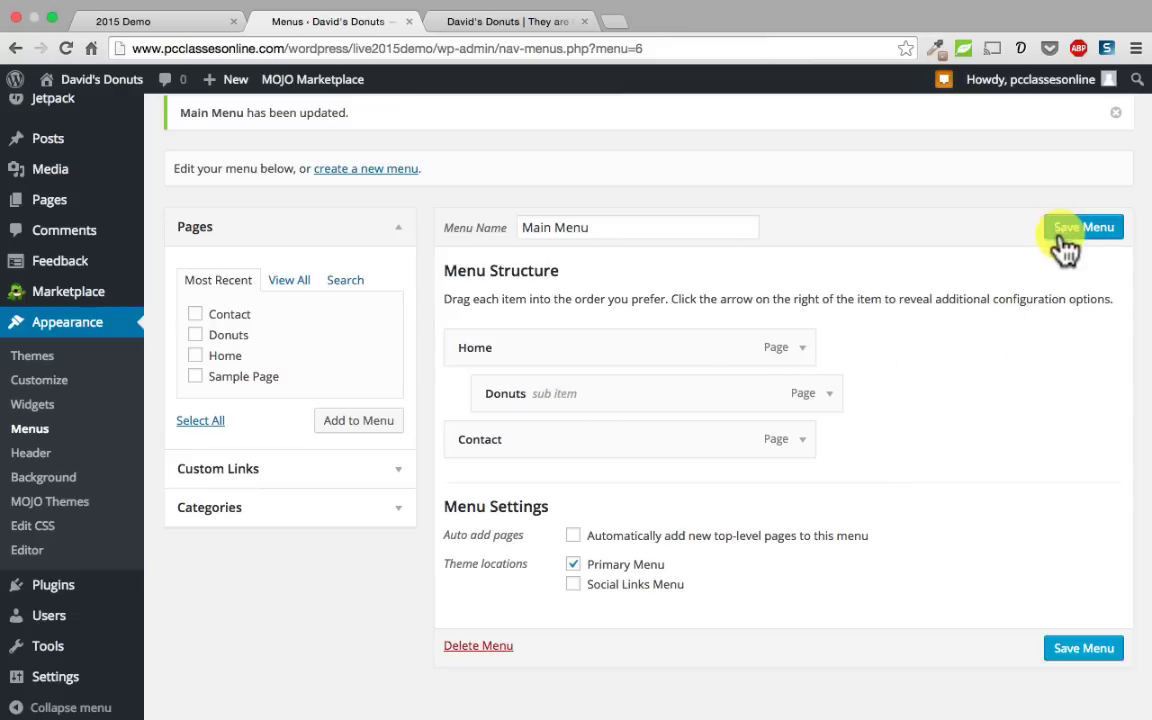
left_click_drag(825, 405, 711, 399)
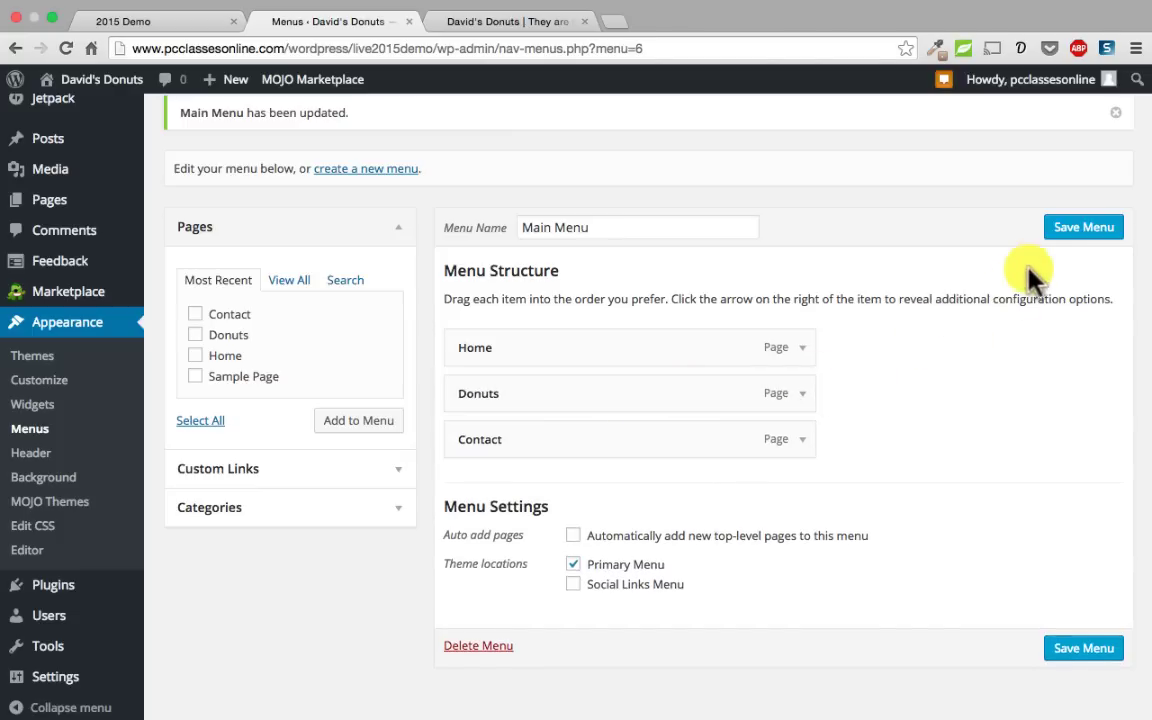
left_click(1076, 238)
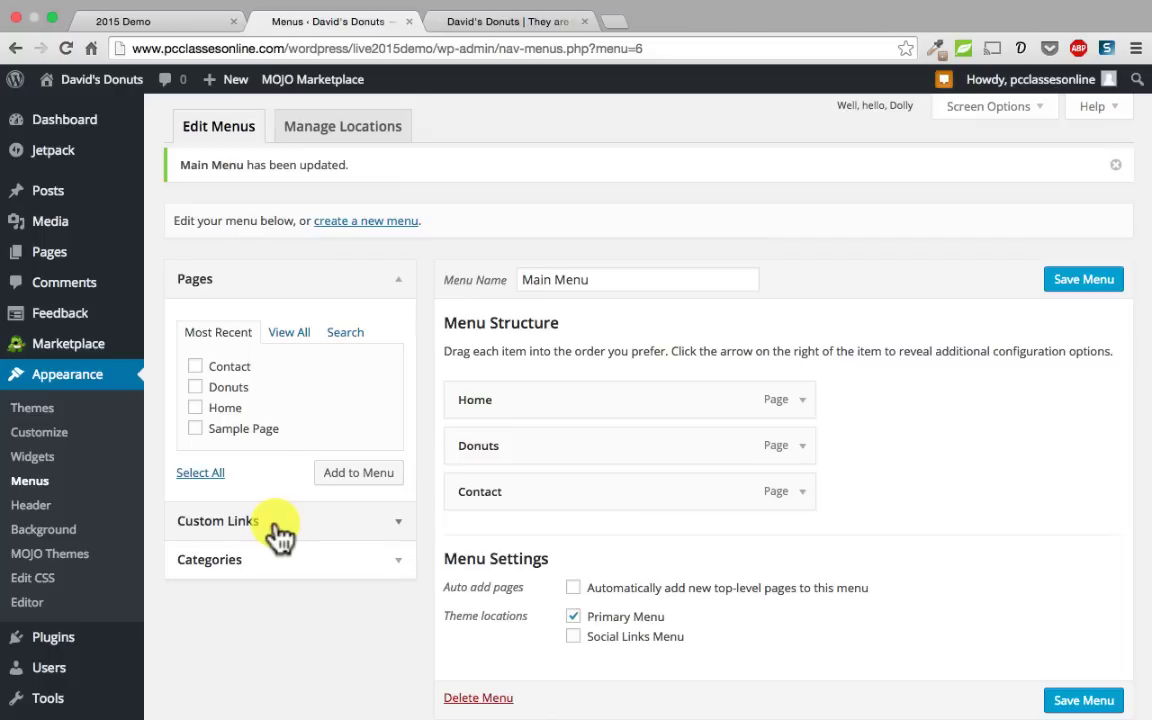
left_click(277, 525)
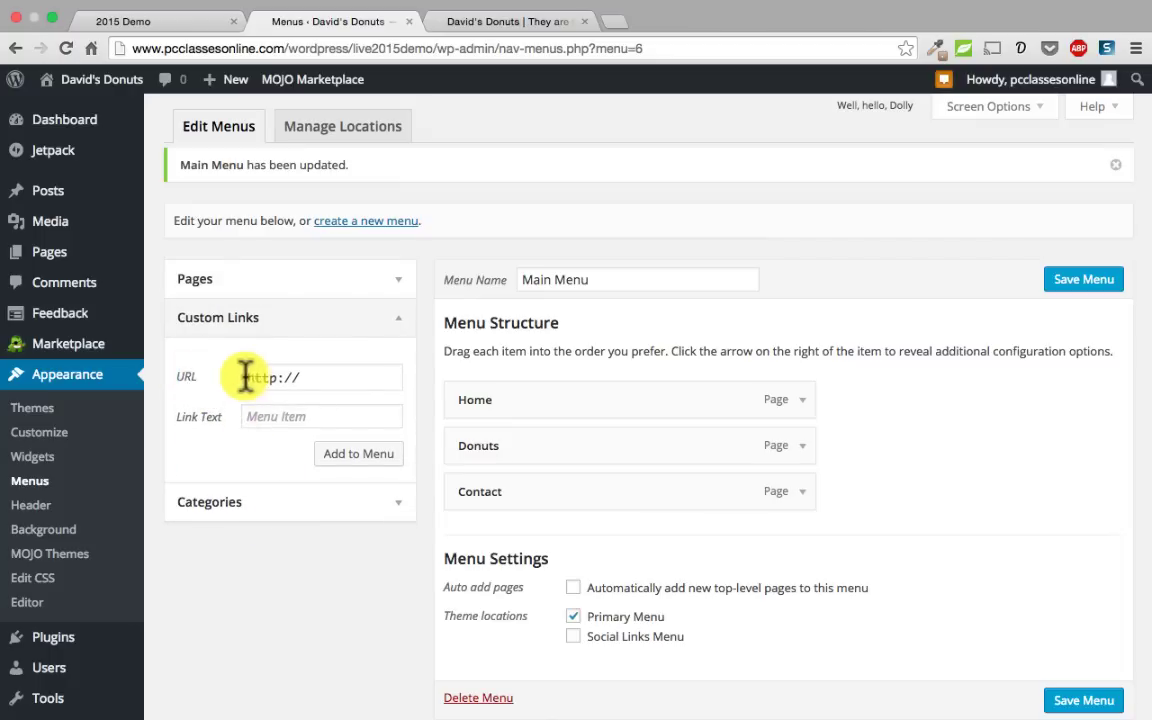
left_click(311, 377)
type("www.pcclas")
type("sesonline.com")
left_click(321, 416)
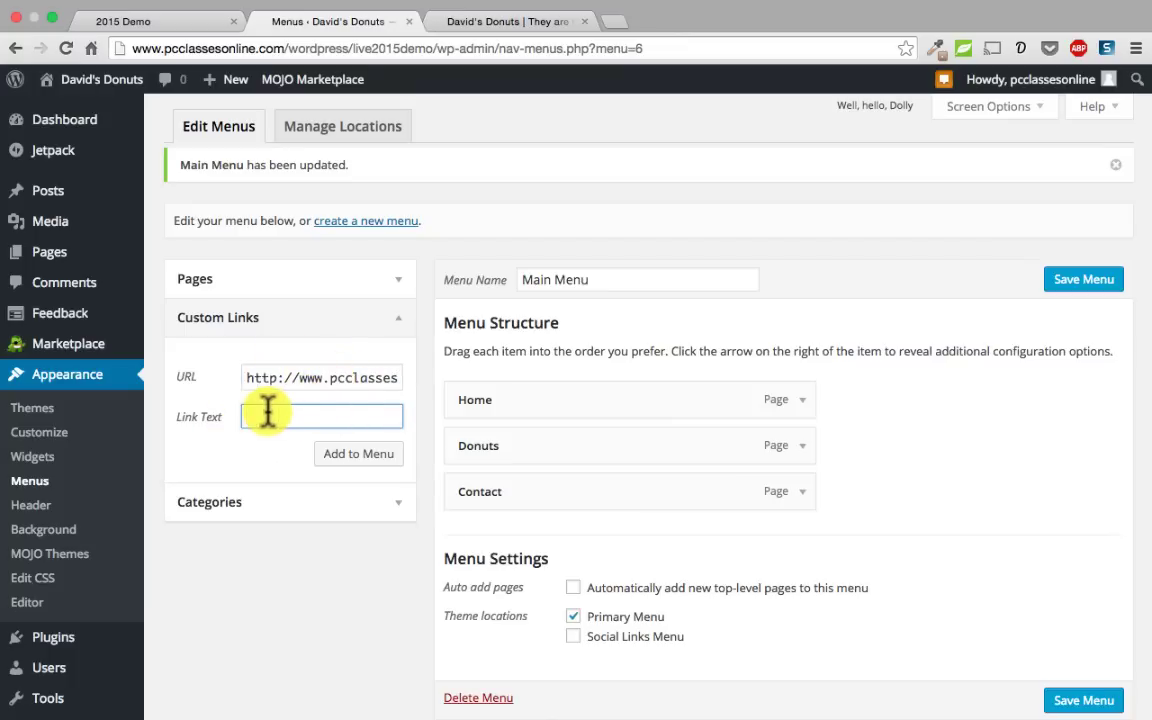
type("P")
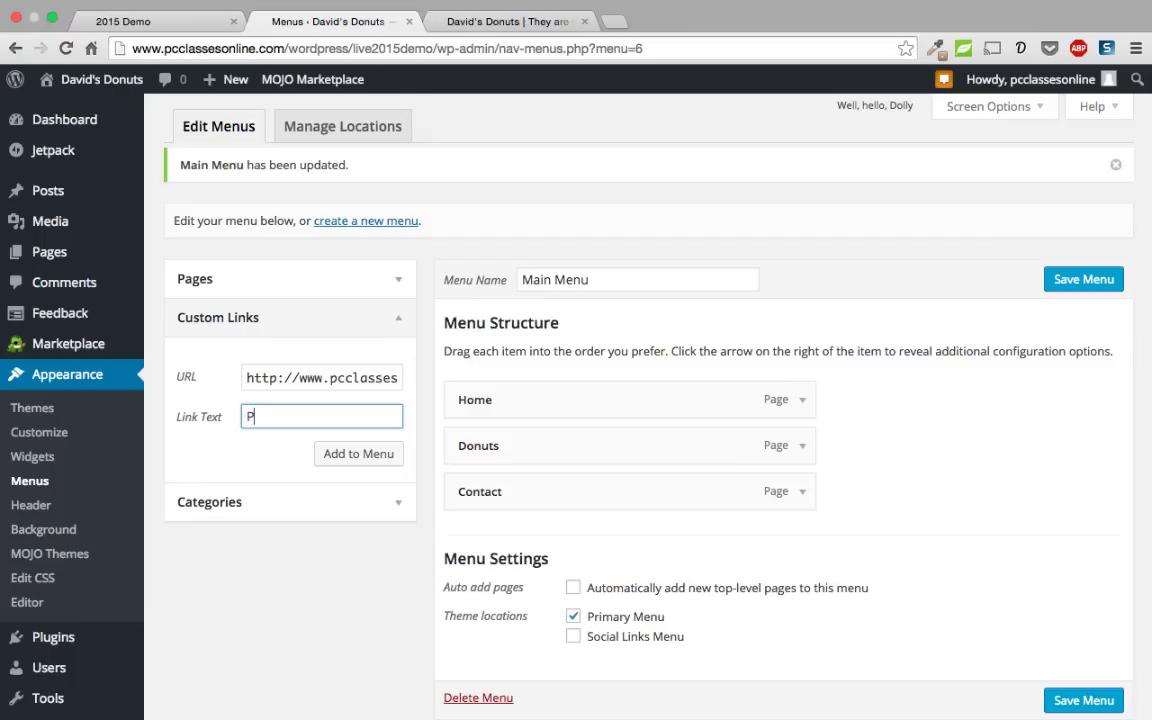
type("CO")
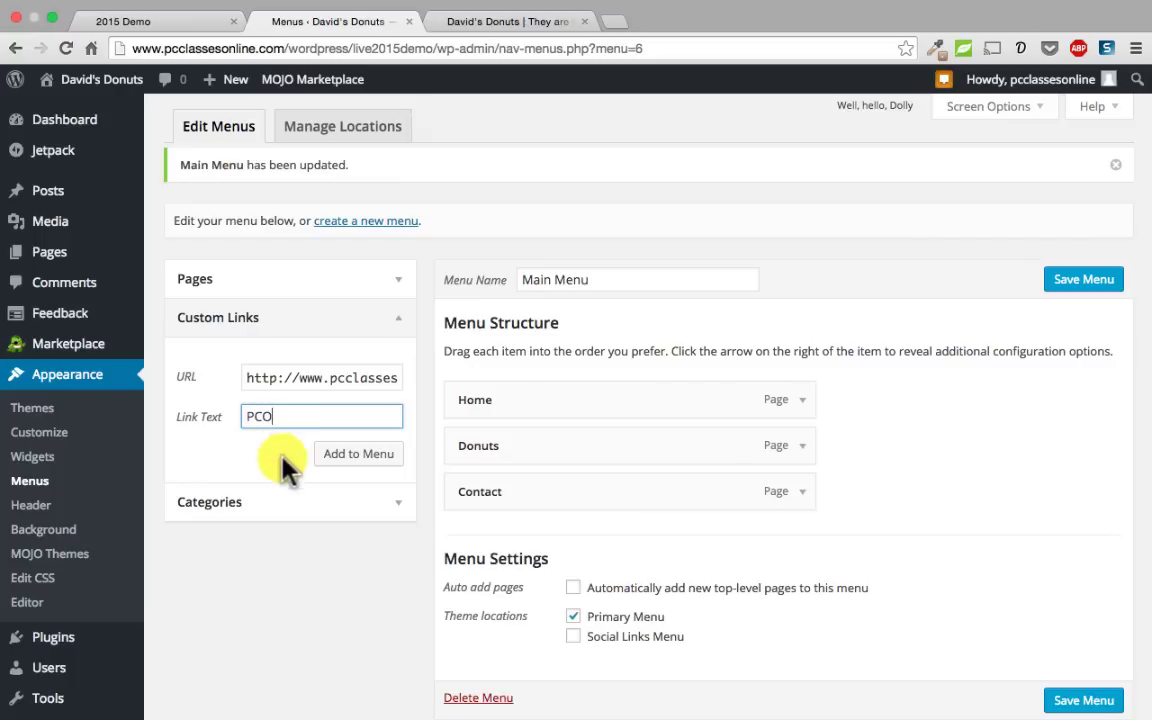
left_click(370, 456)
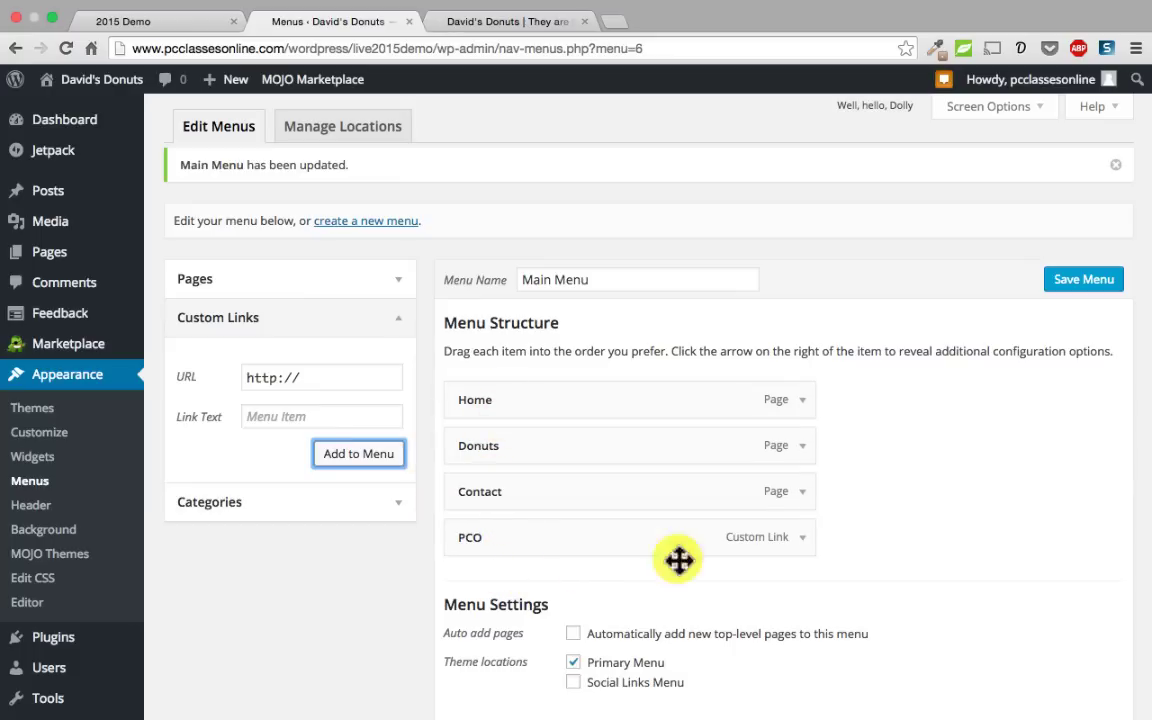
Save the menu and refresh the live site to show the PCO link
left_click(1070, 282)
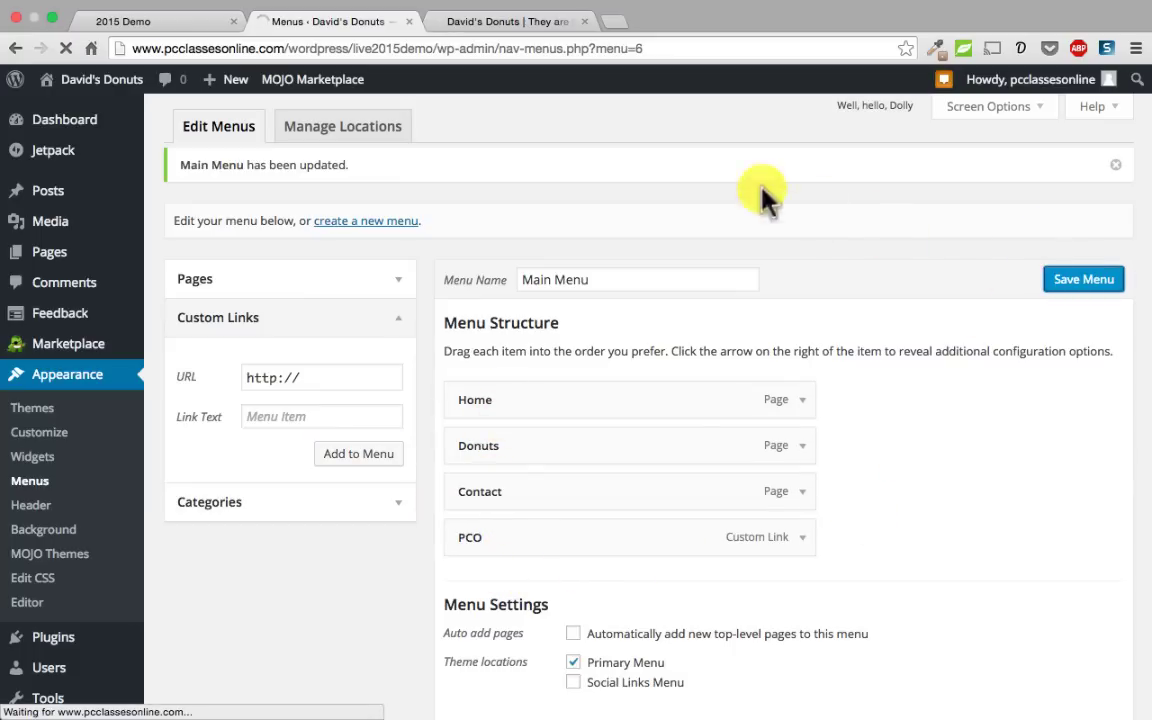
left_click(535, 27)
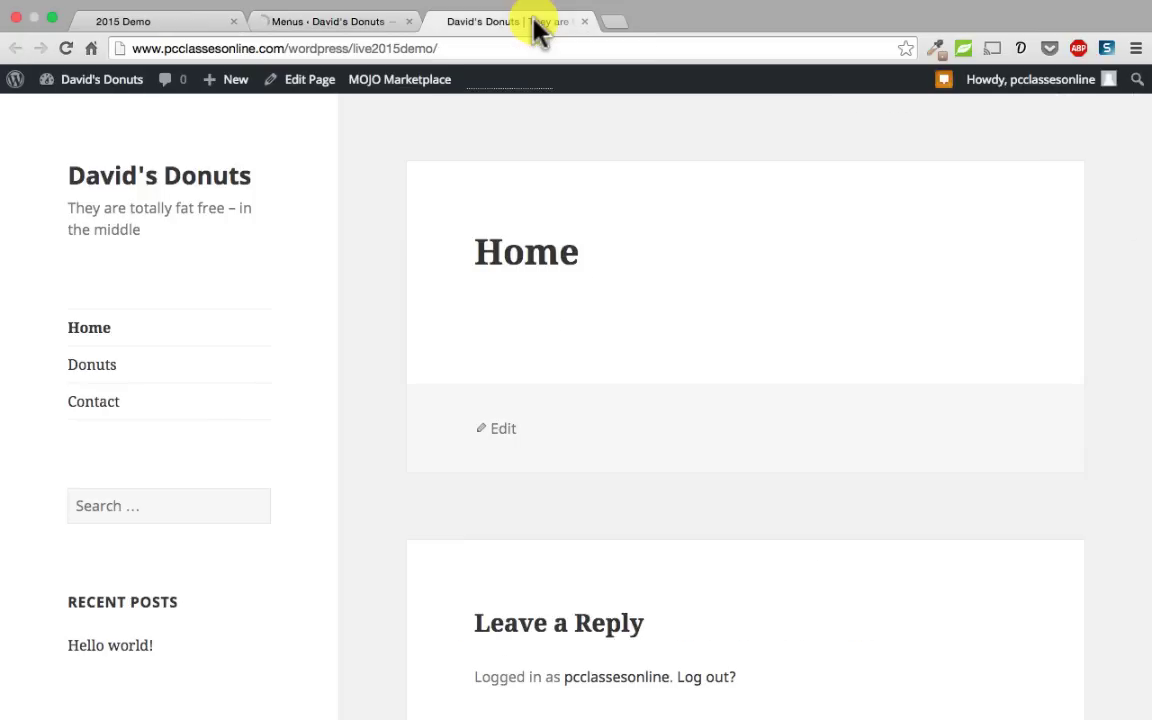
key("super+r")
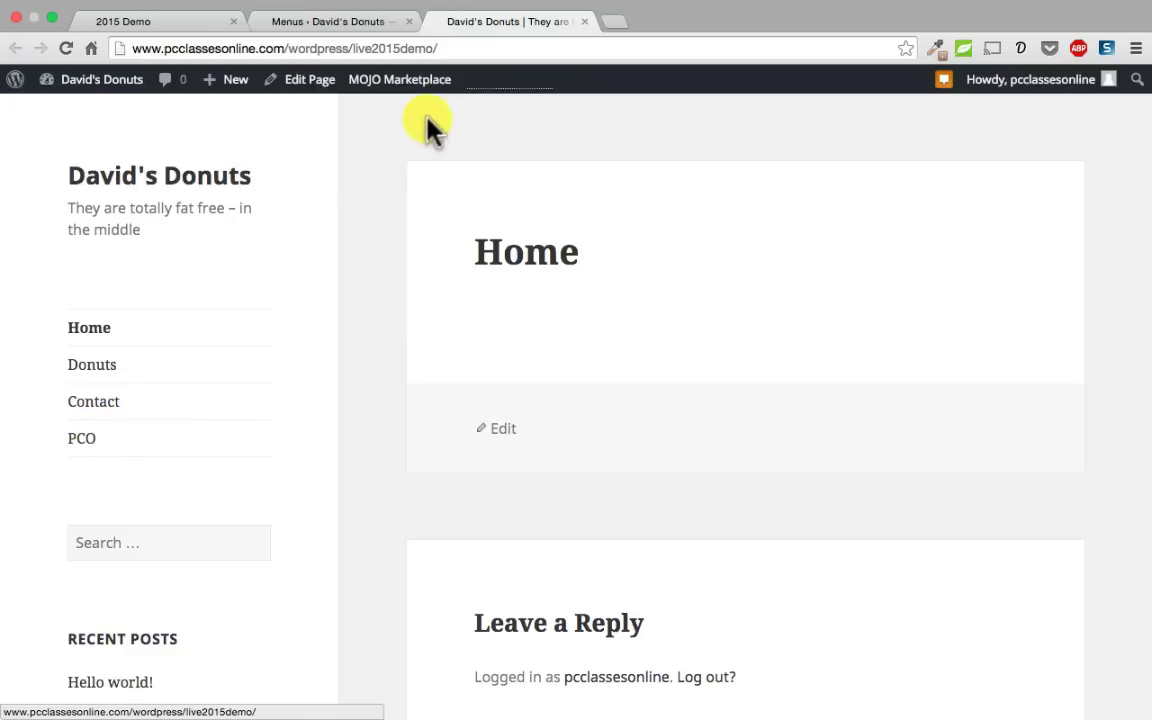
Delete the PCO custom link item from Main Menu and save the menu
left_click(358, 24)
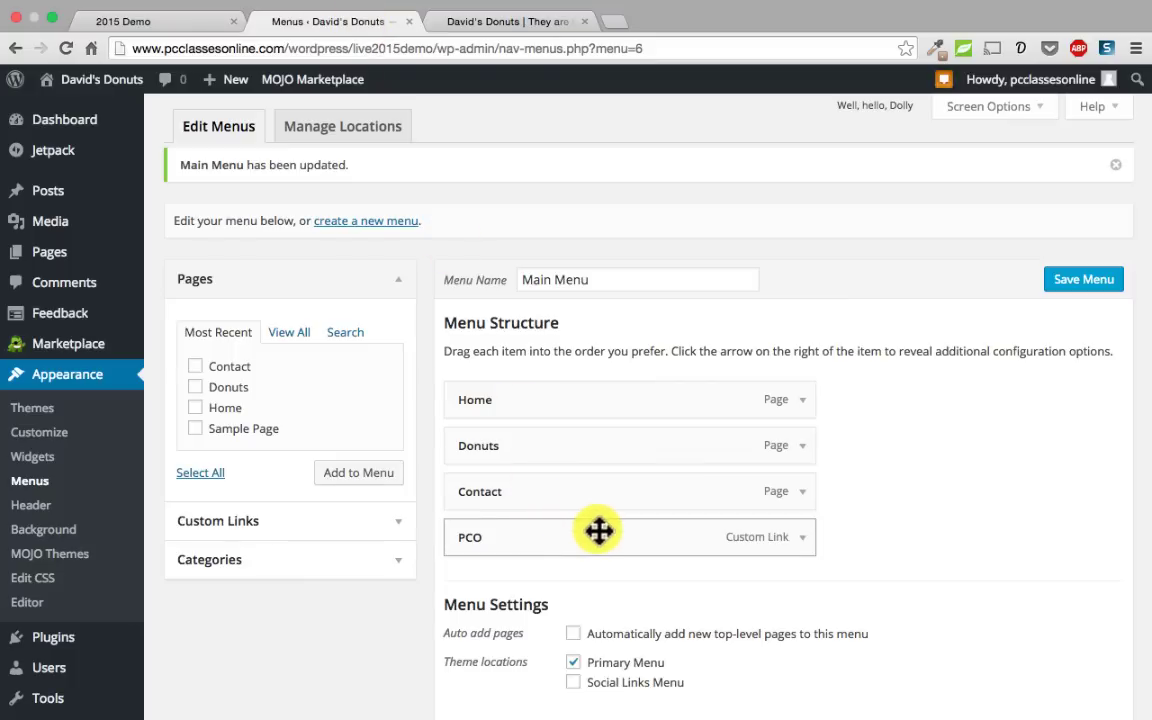
left_click_drag(576, 540, 540, 535)
scroll(540, 527, "down", 1)
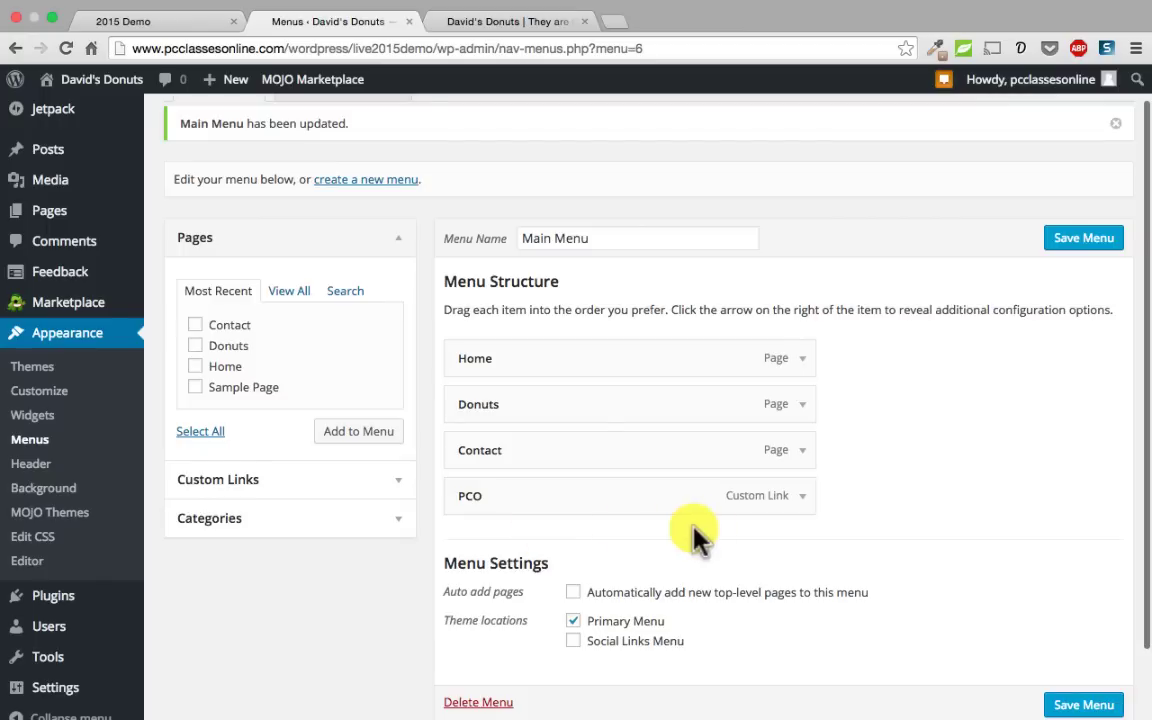
left_click(806, 500)
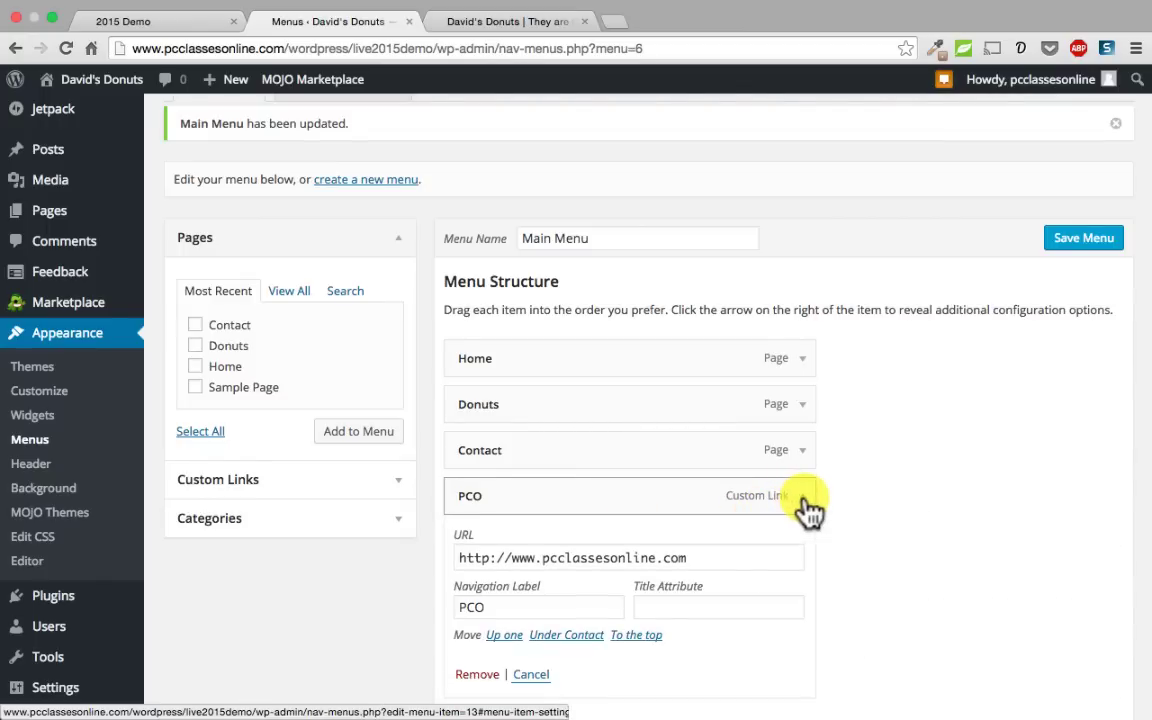
scroll(777, 553, "down", 1)
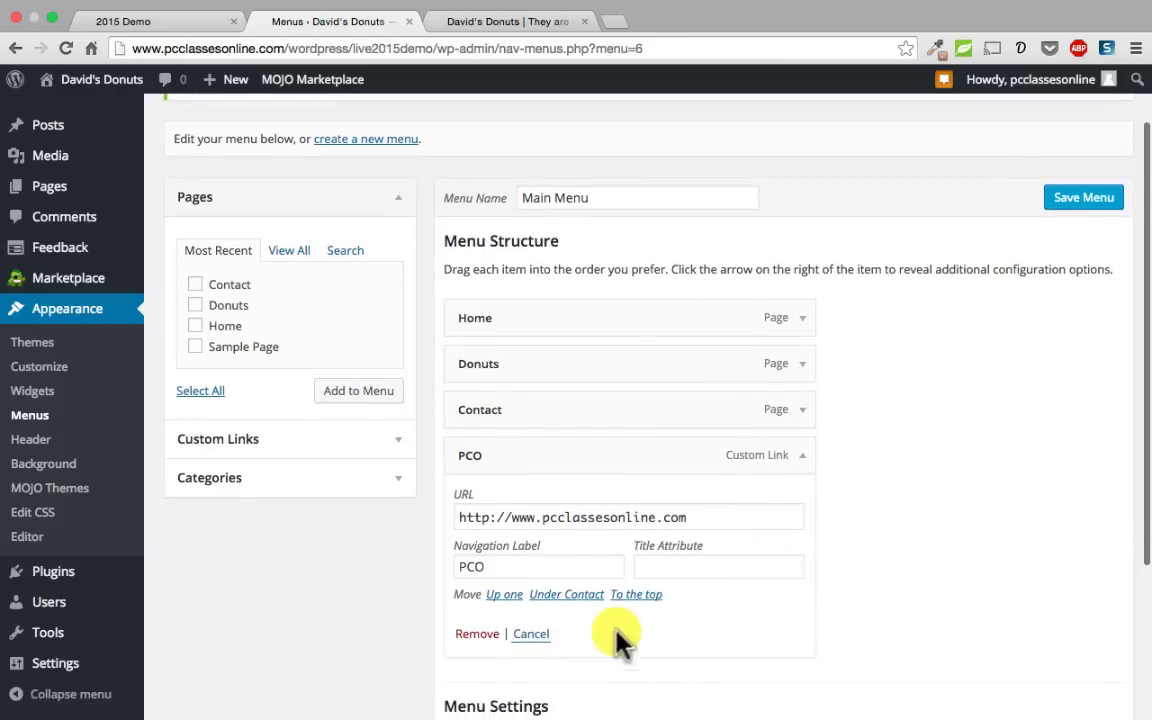
left_click(477, 634)
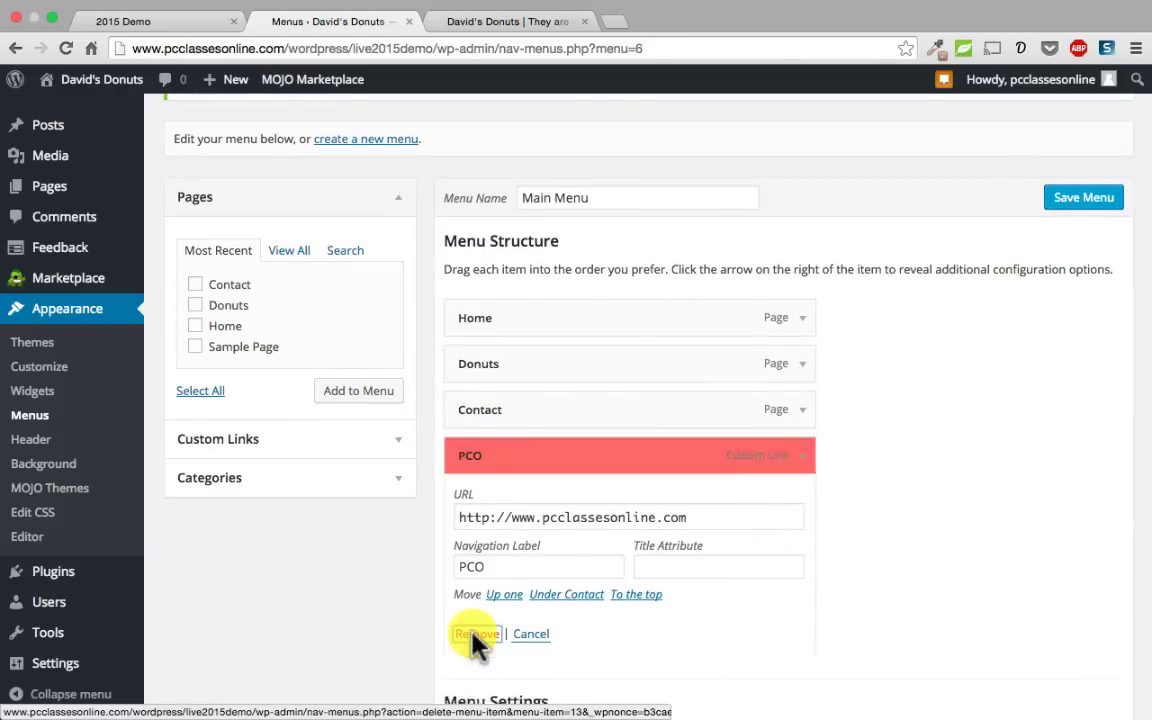
left_click(1094, 206)
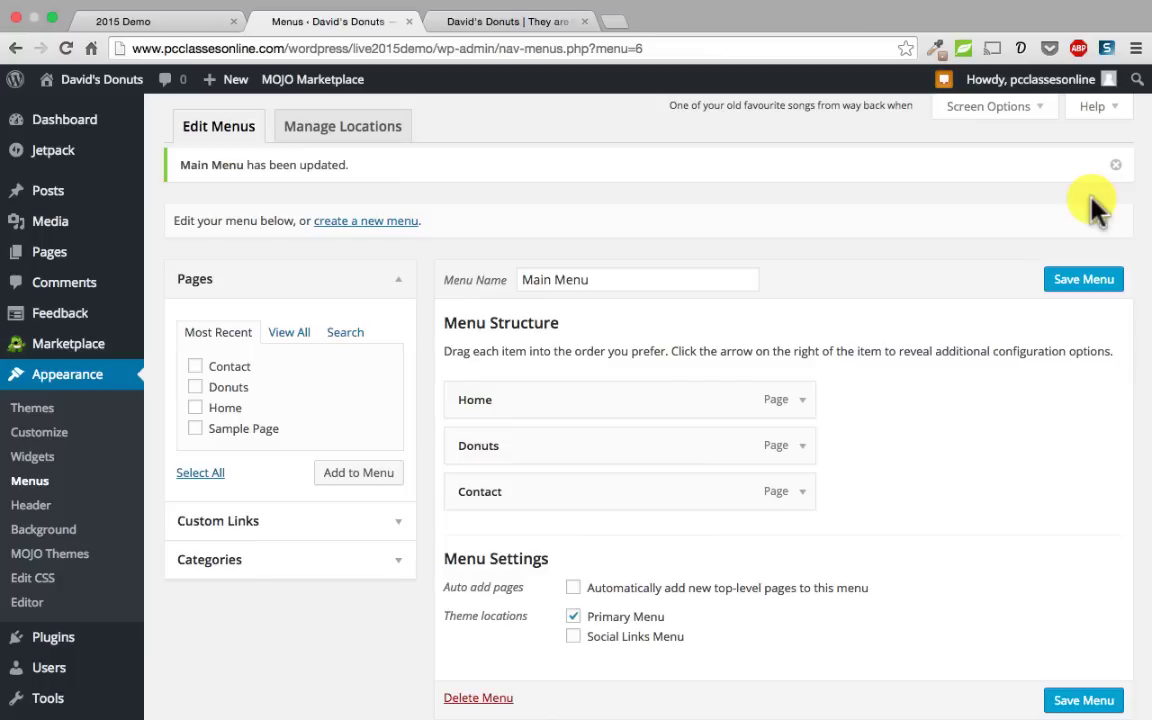
Compare against the 2015 Demo site, then expand the Home item's settings in Main Menu
left_click(185, 21)
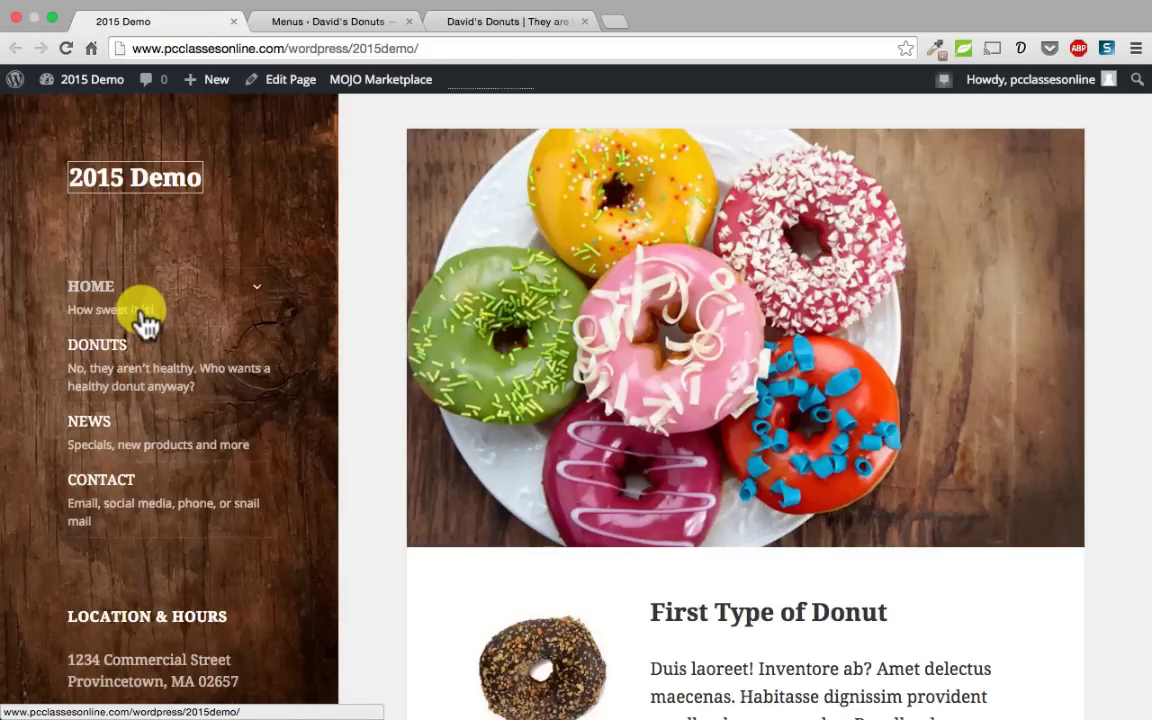
left_click(336, 24)
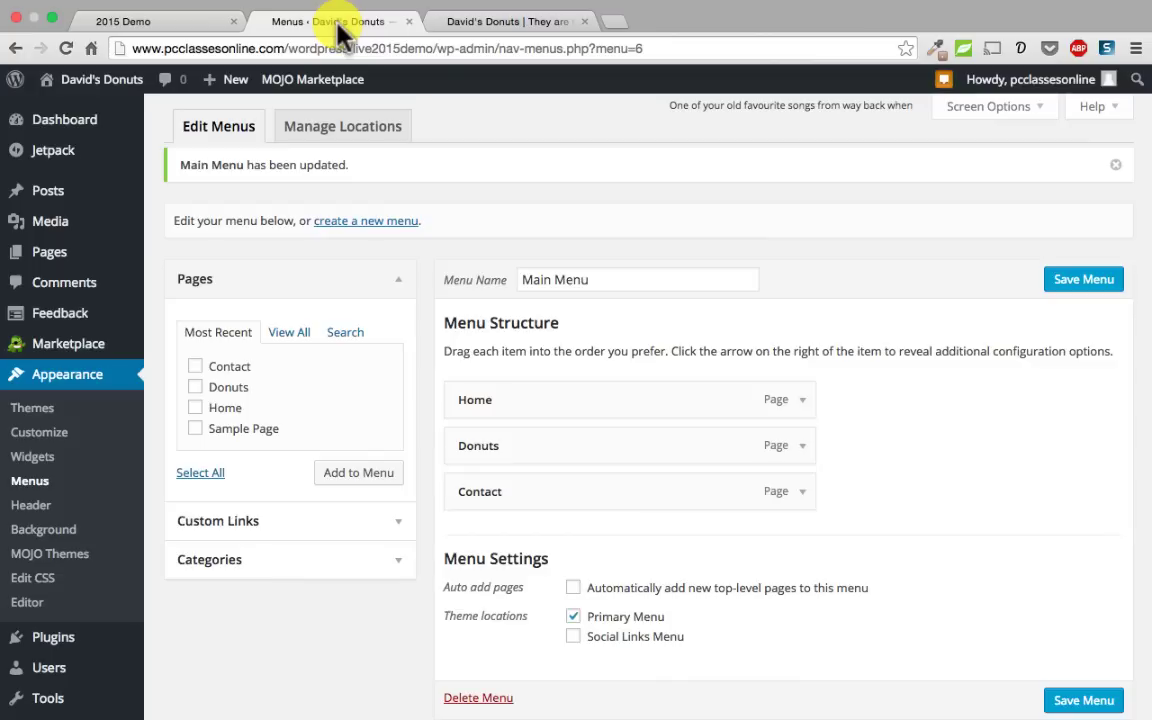
left_click(798, 418)
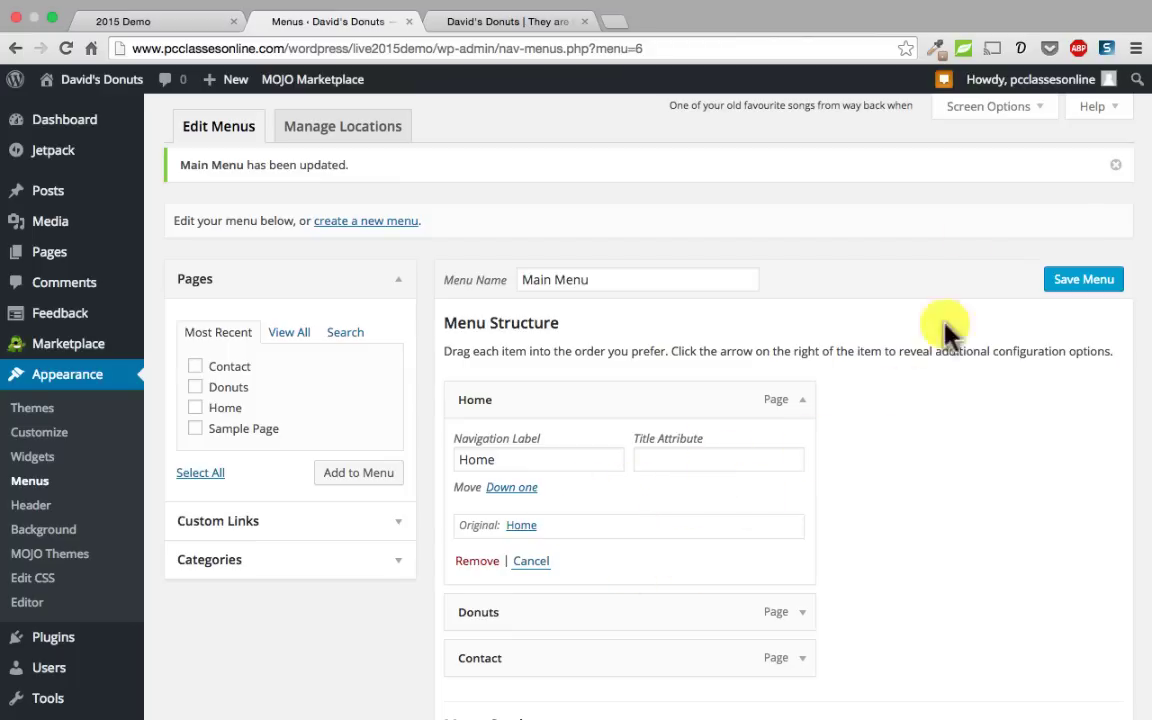
Turn on the Description field for menu items in Screen Options
left_click(1030, 112)
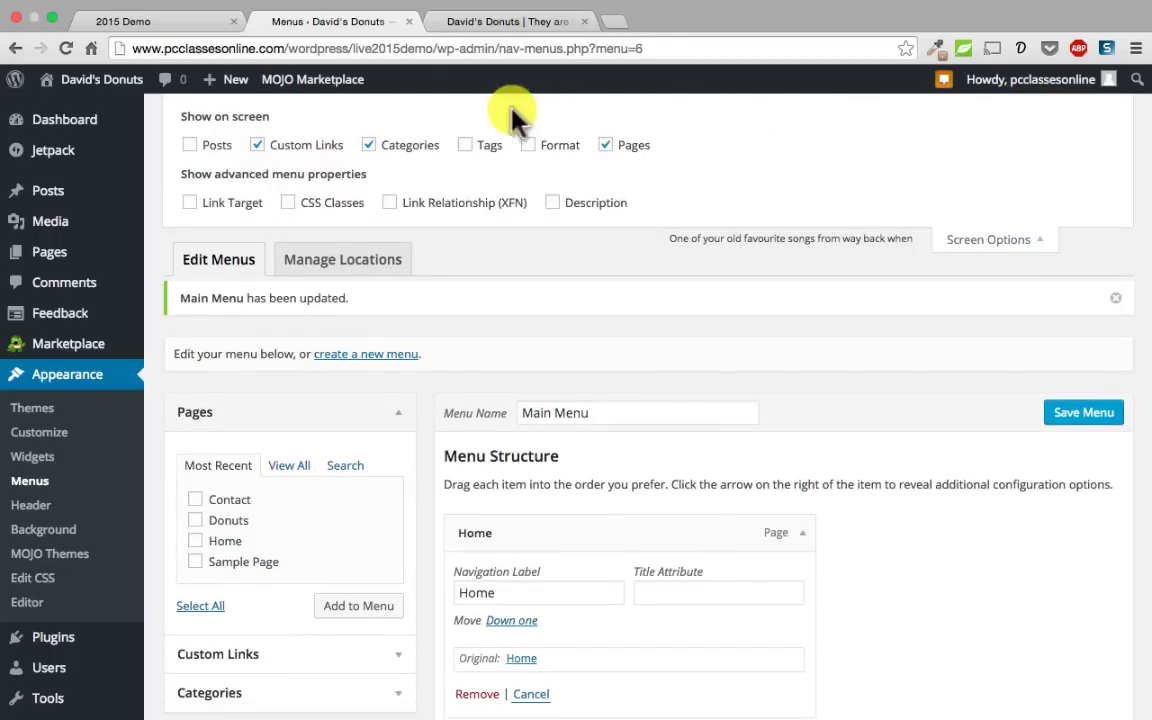
left_click(603, 150)
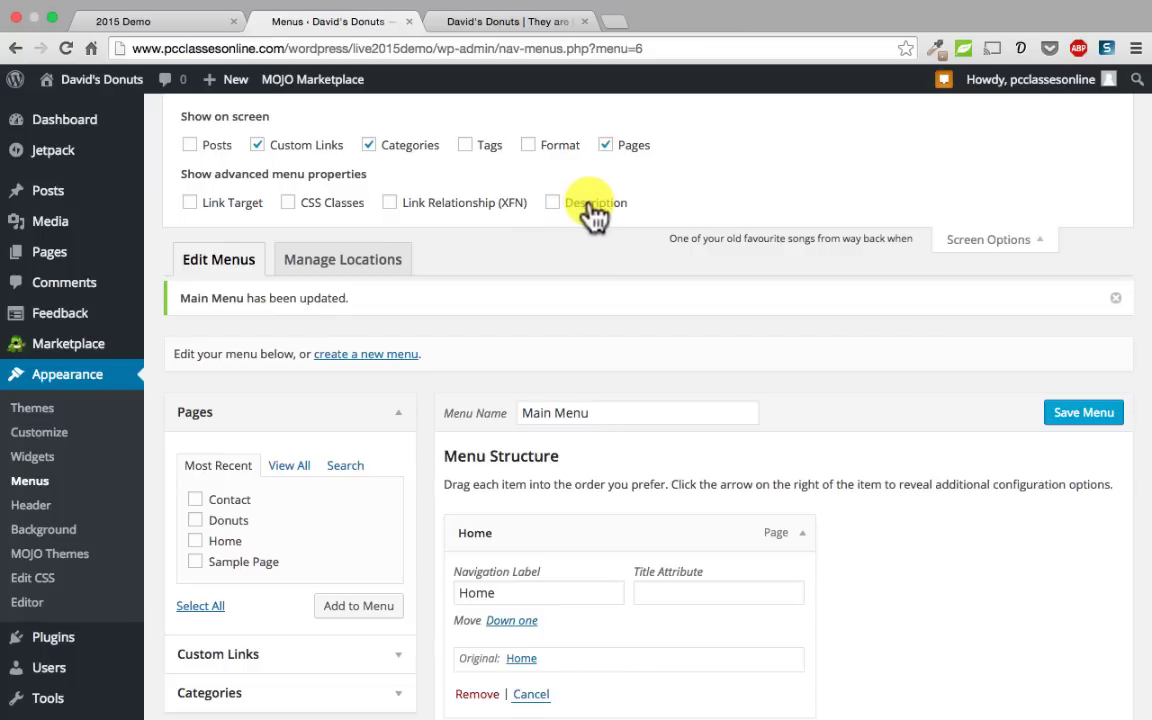
left_click(553, 204)
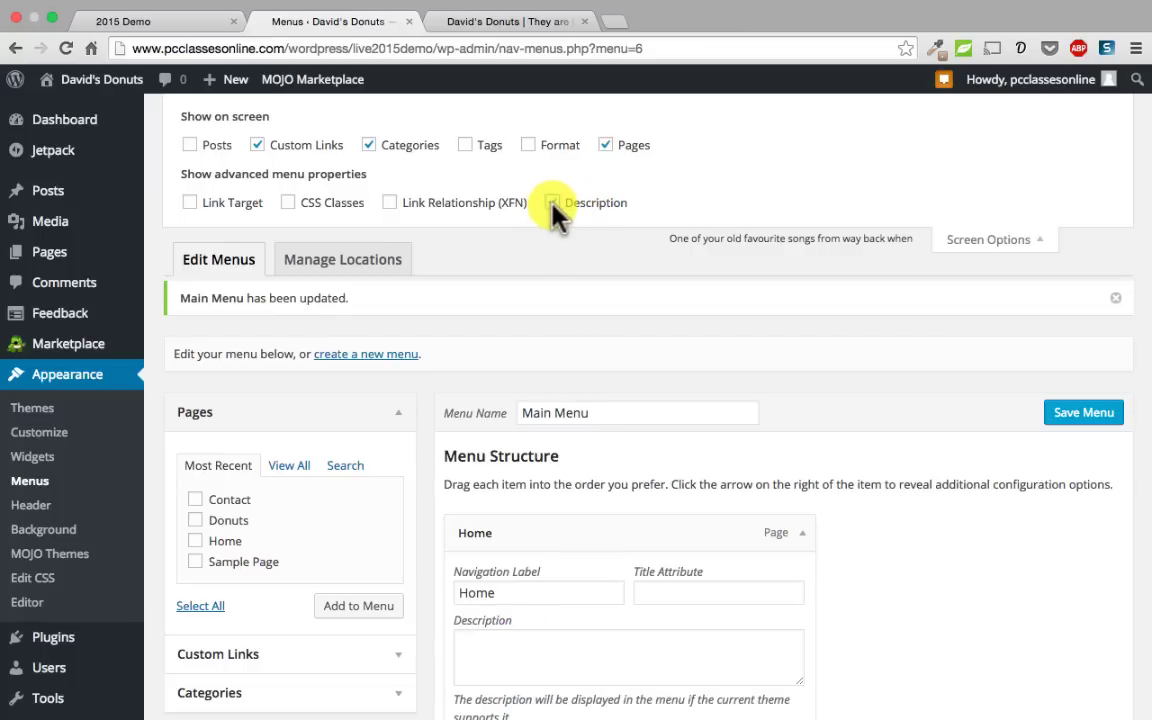
left_click(949, 242)
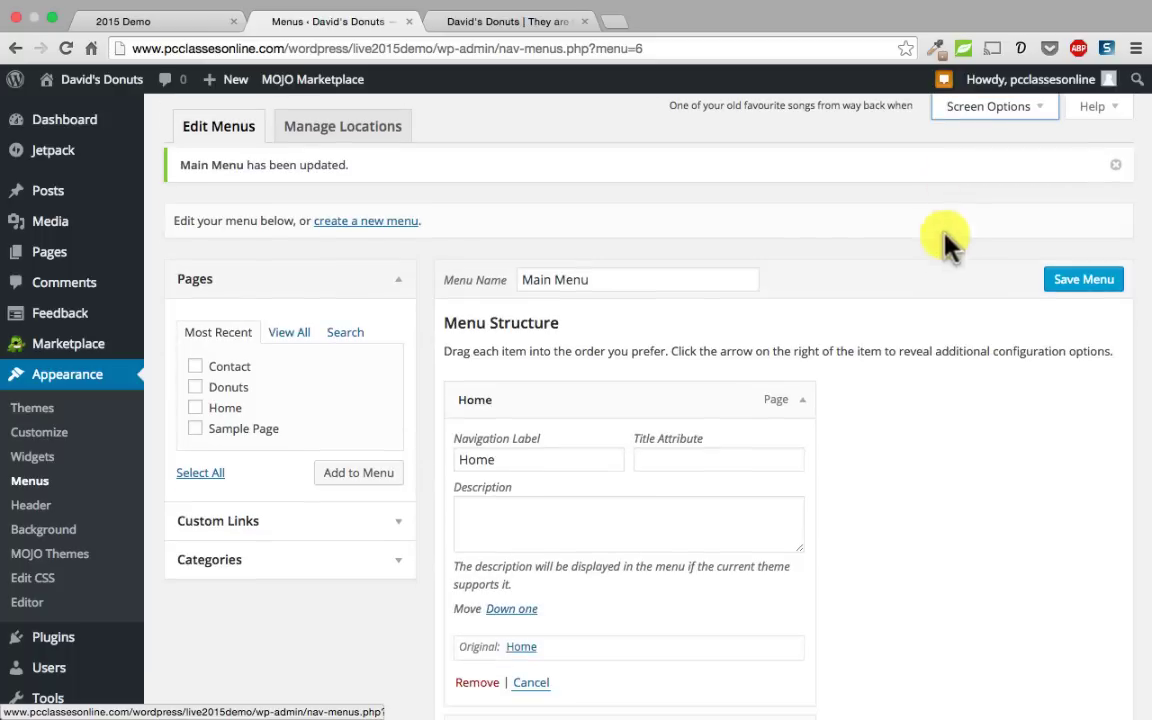
Give the Home item the description 'How sweet it is!'
scroll(553, 441, "down", 3)
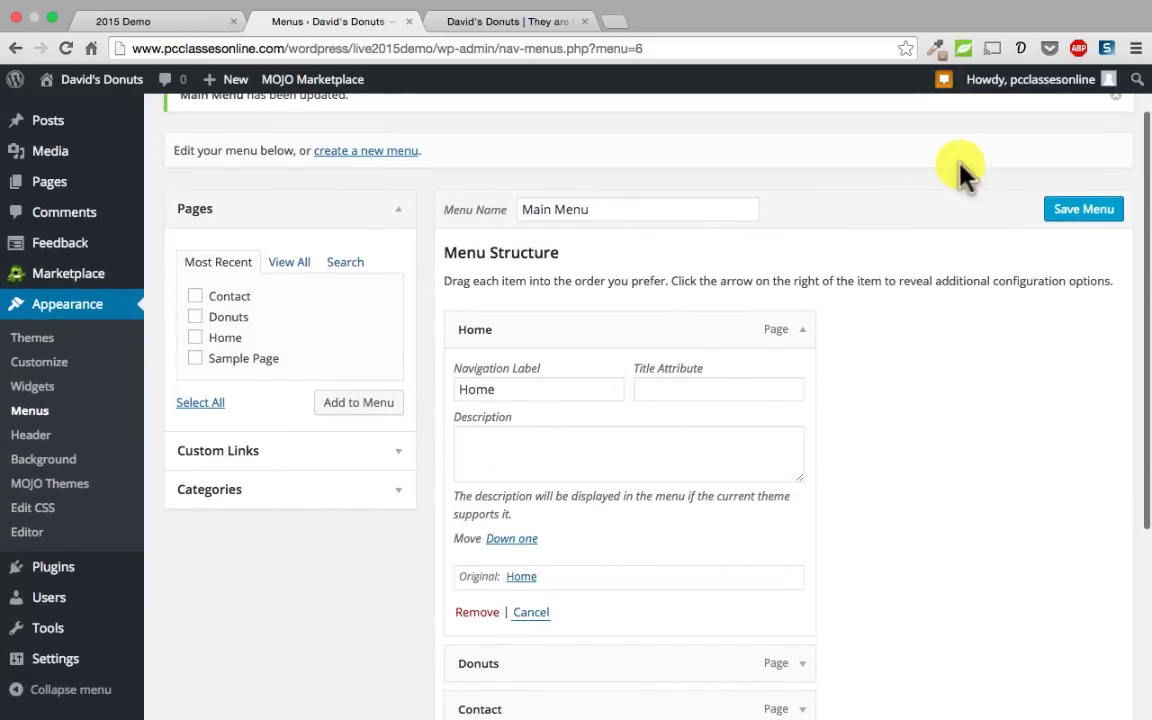
left_click(567, 447)
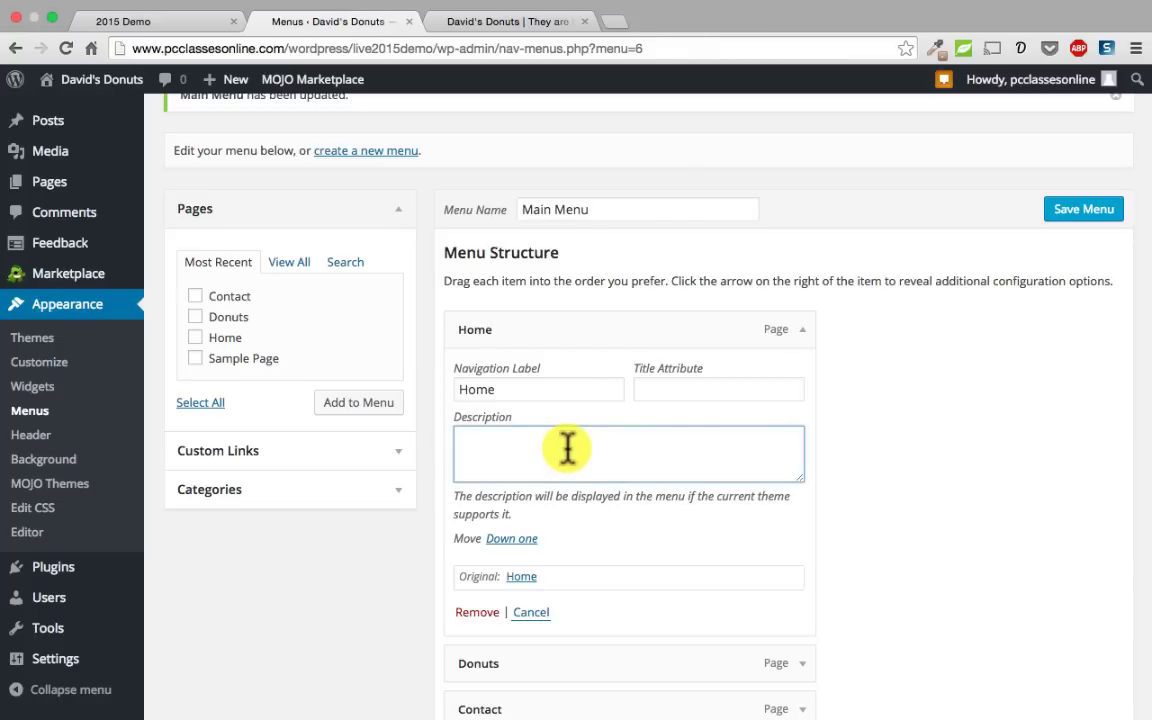
type("How ")
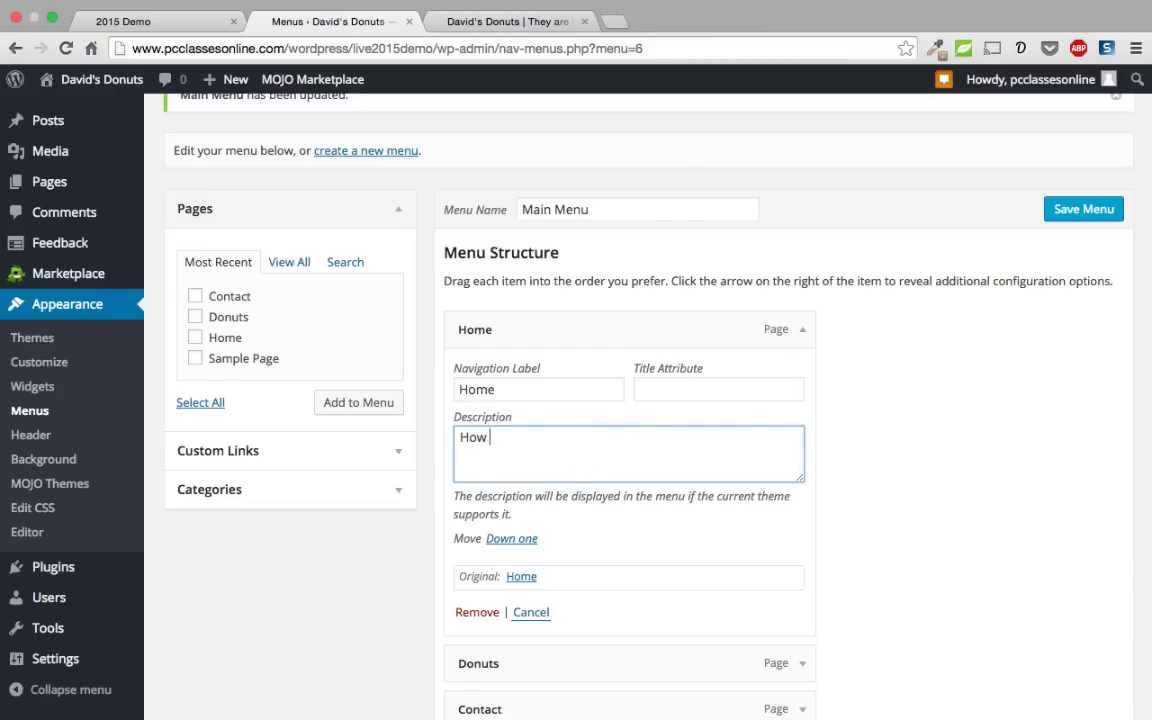
type("Sweet it IS")
key("super+a")
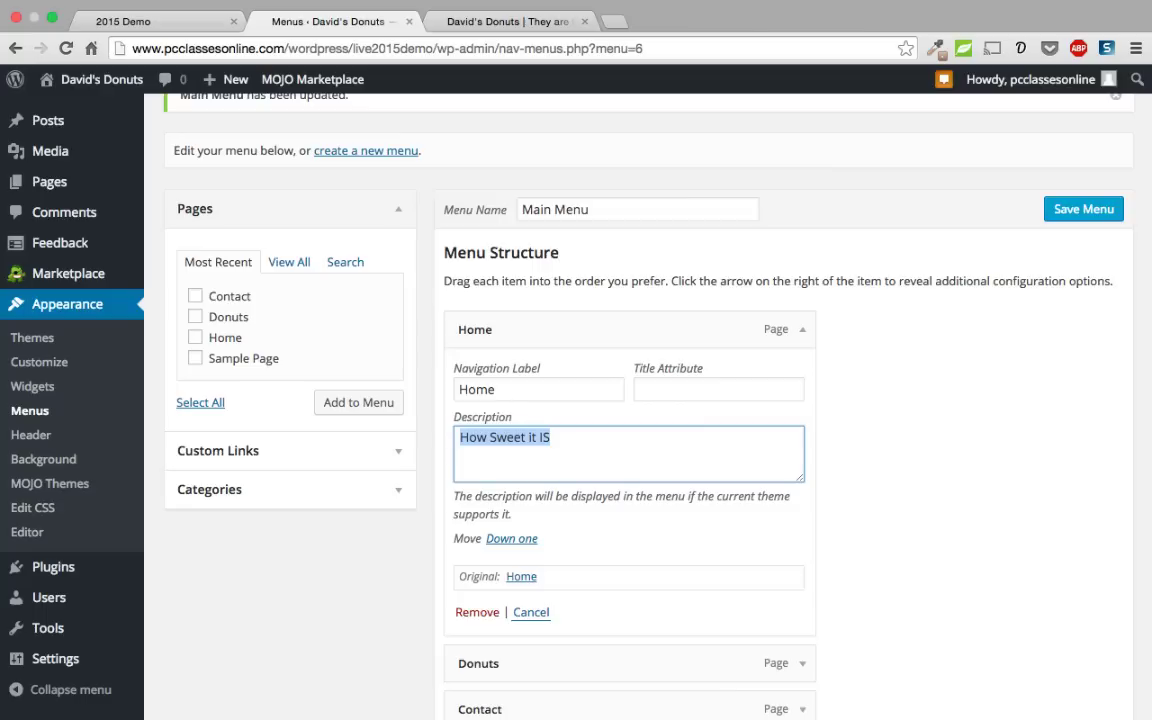
type("How sw")
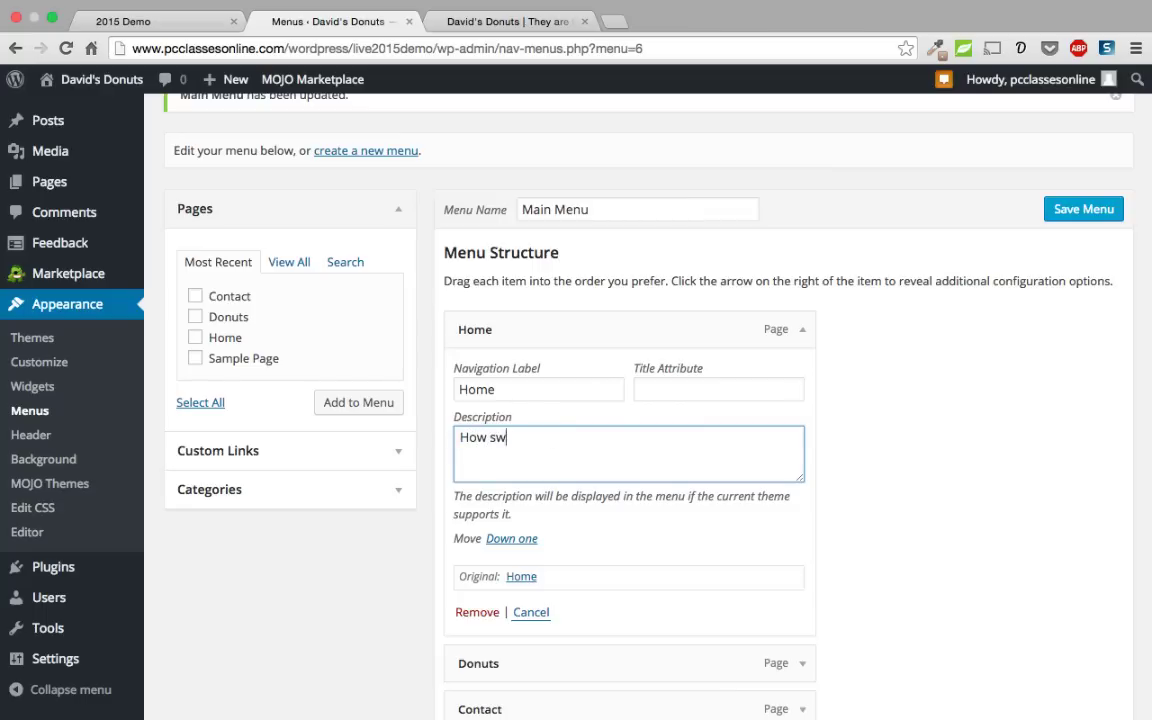
type("eet it is!")
left_click(620, 540)
scroll(620, 540, "down", 3)
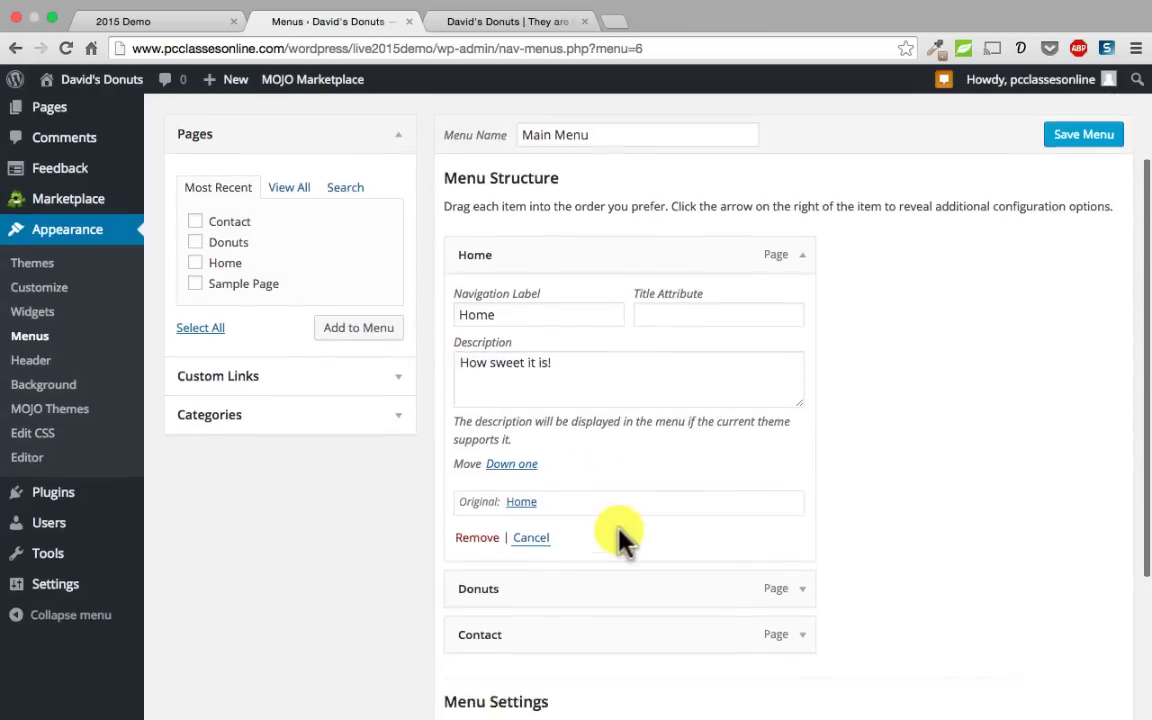
Give Donuts the description 'No they aren't healthy. Who wants a healthy donut?' and save
left_click(800, 533)
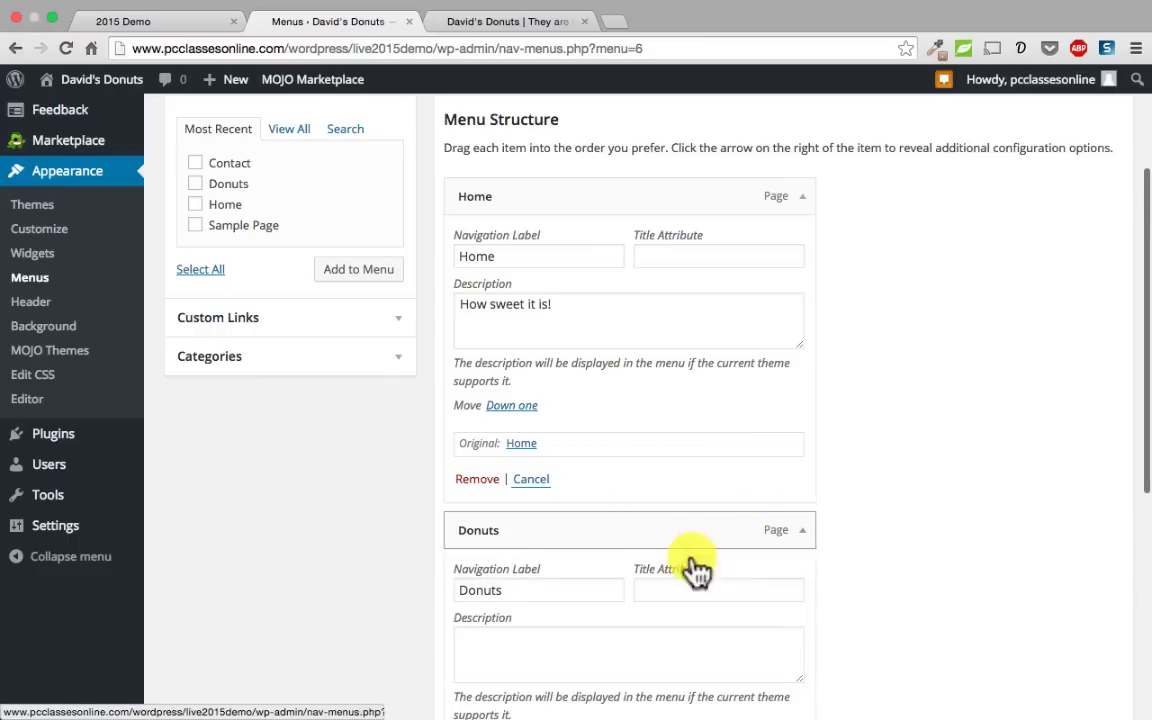
left_click(535, 642)
type("No")
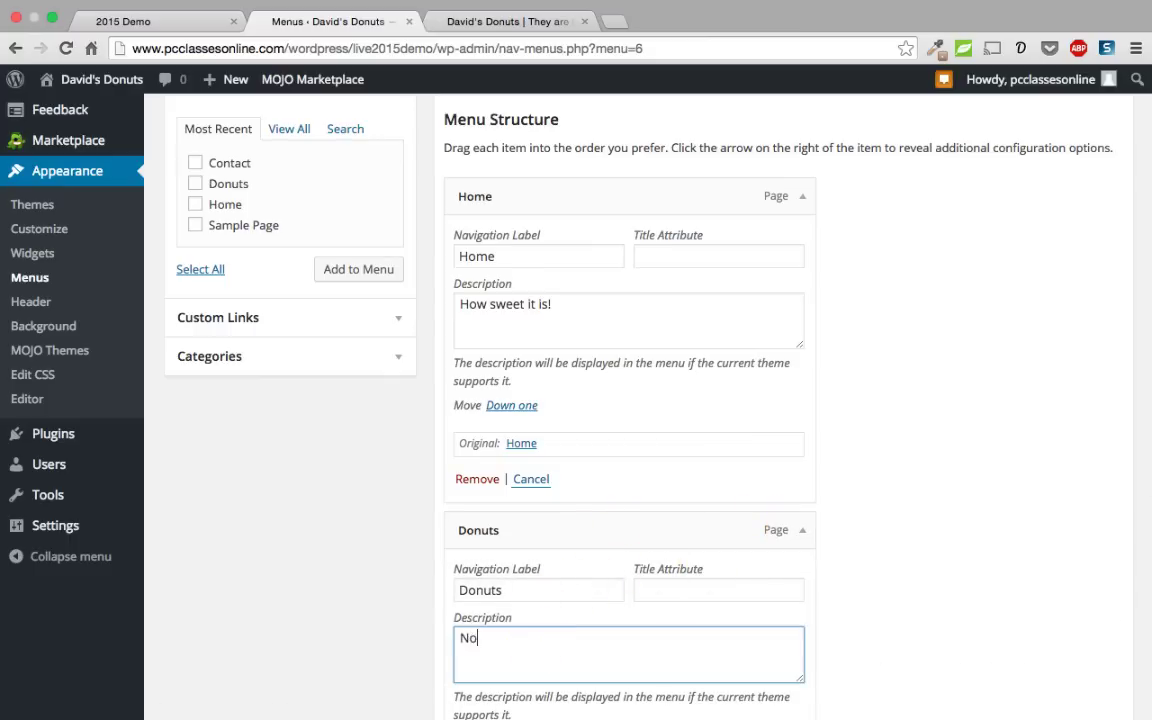
type(" they aren't health")
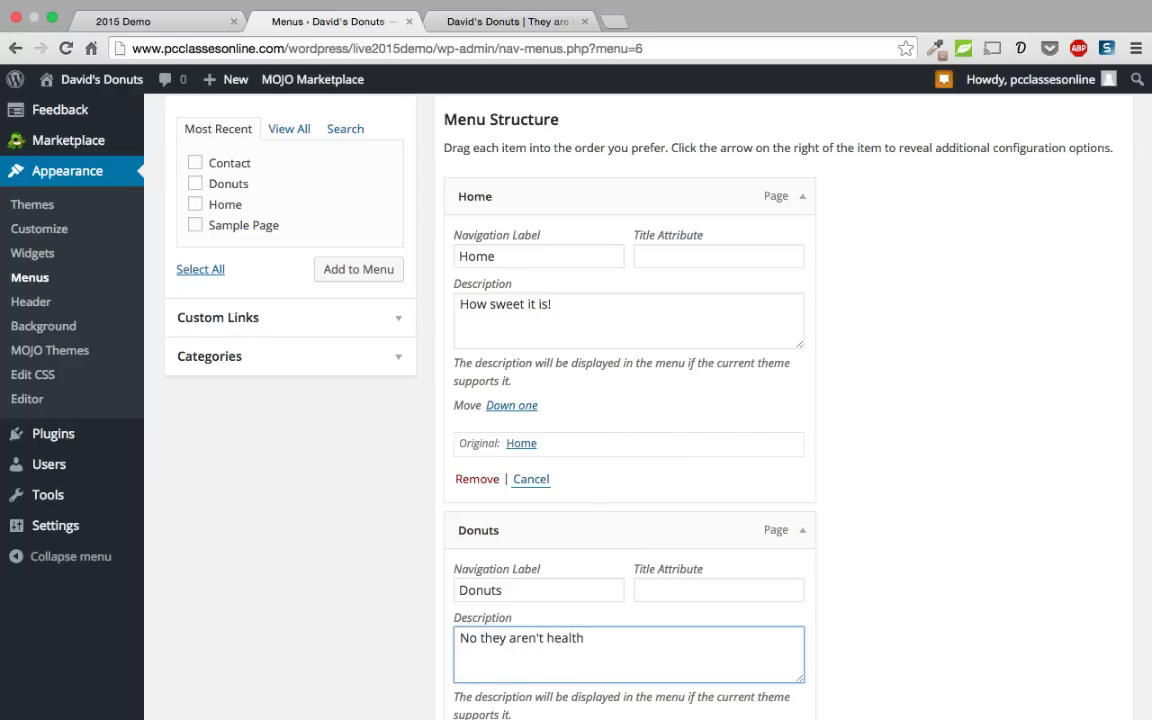
type("y. Who wants a health")
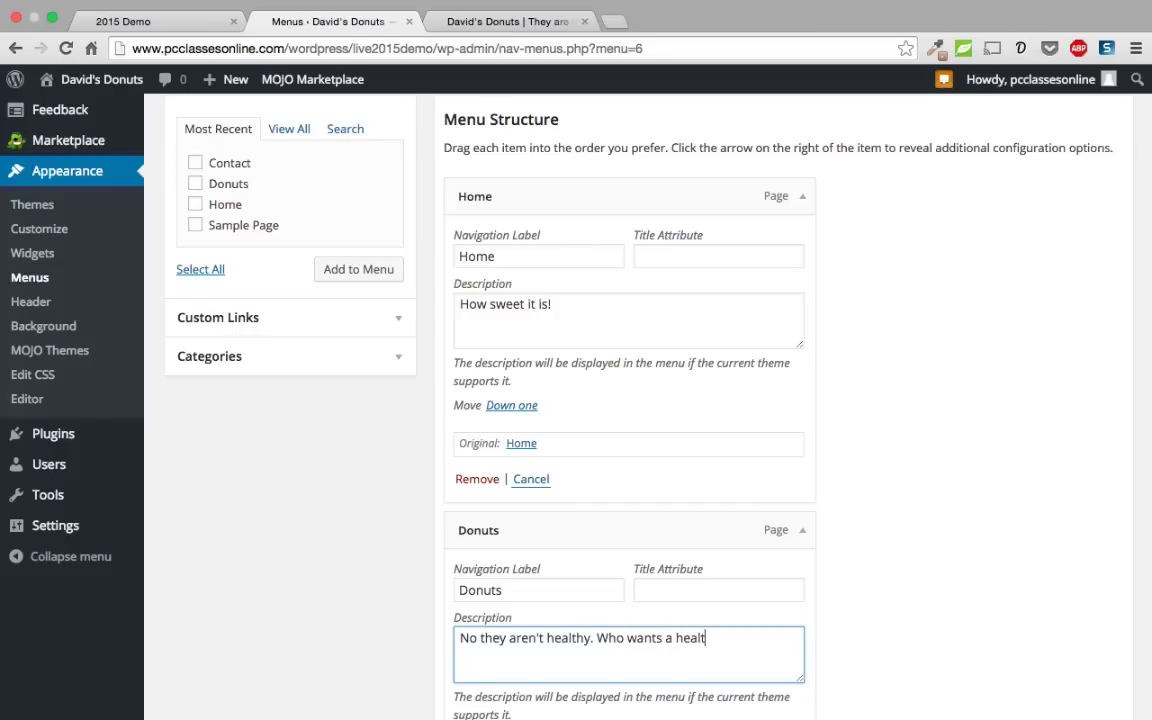
type("y donut?")
scroll(576, 400, "down", 1)
scroll(864, 411, "down", 4)
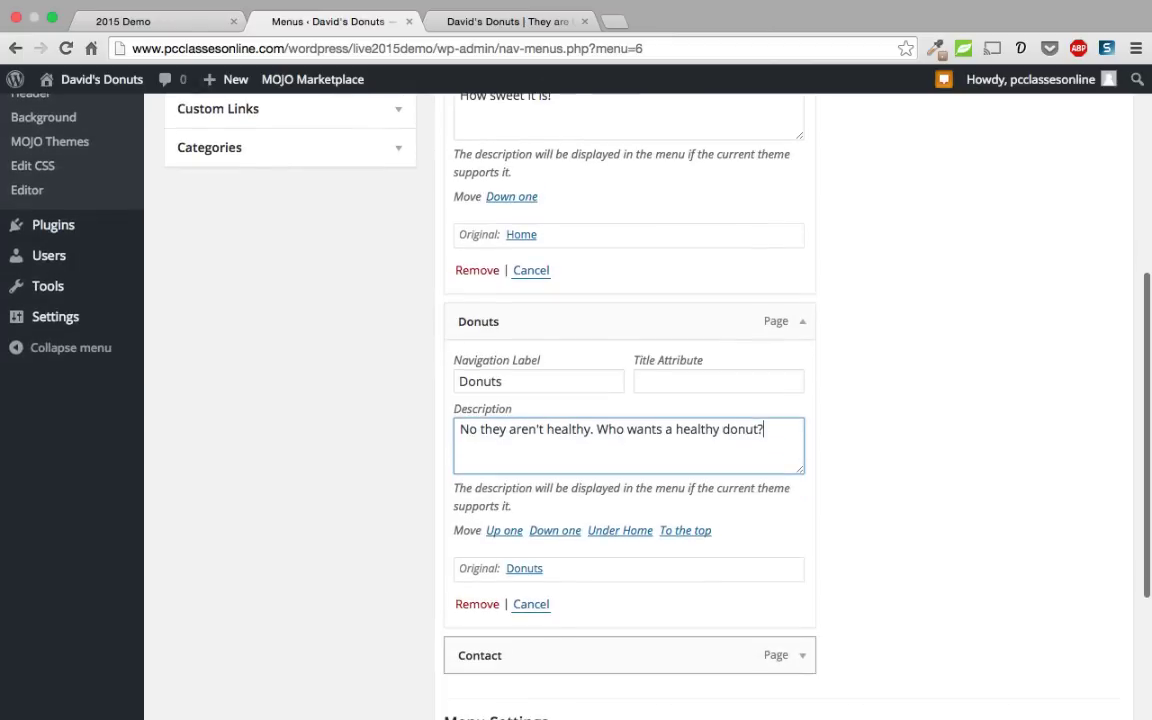
scroll(864, 411, "up", 5)
scroll(895, 368, "up", 2)
left_click(1083, 183)
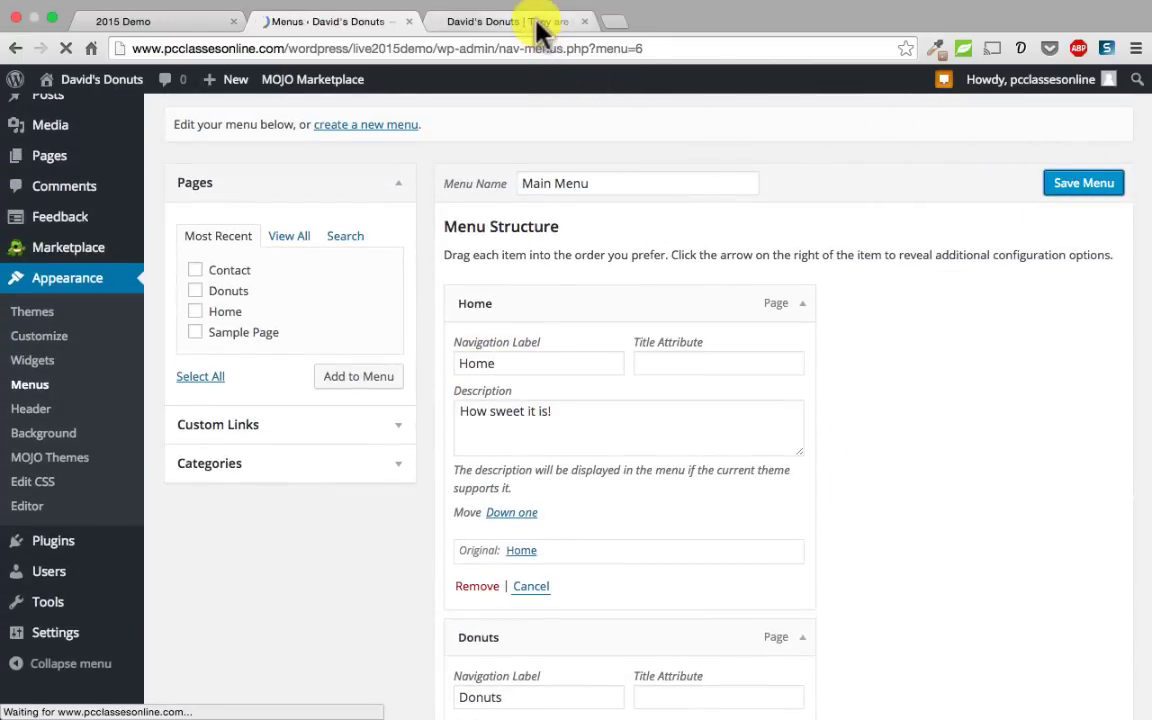
left_click(535, 21)
key("super+r")
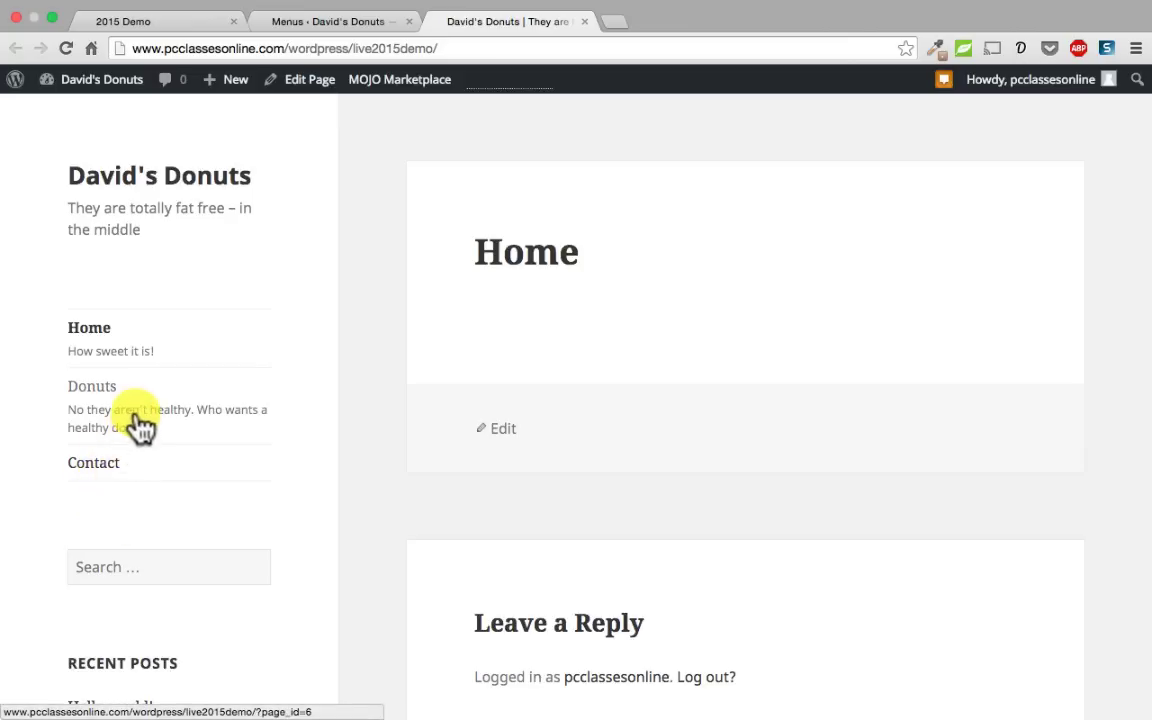
left_click(356, 26)
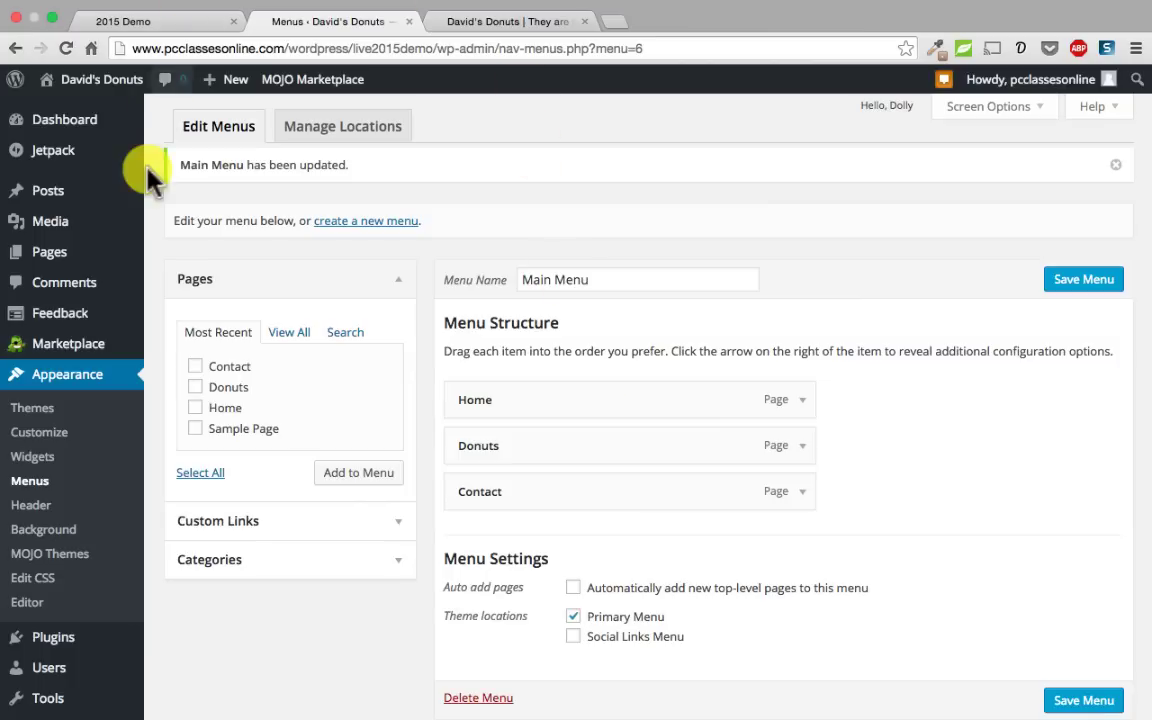
left_click(183, 21)
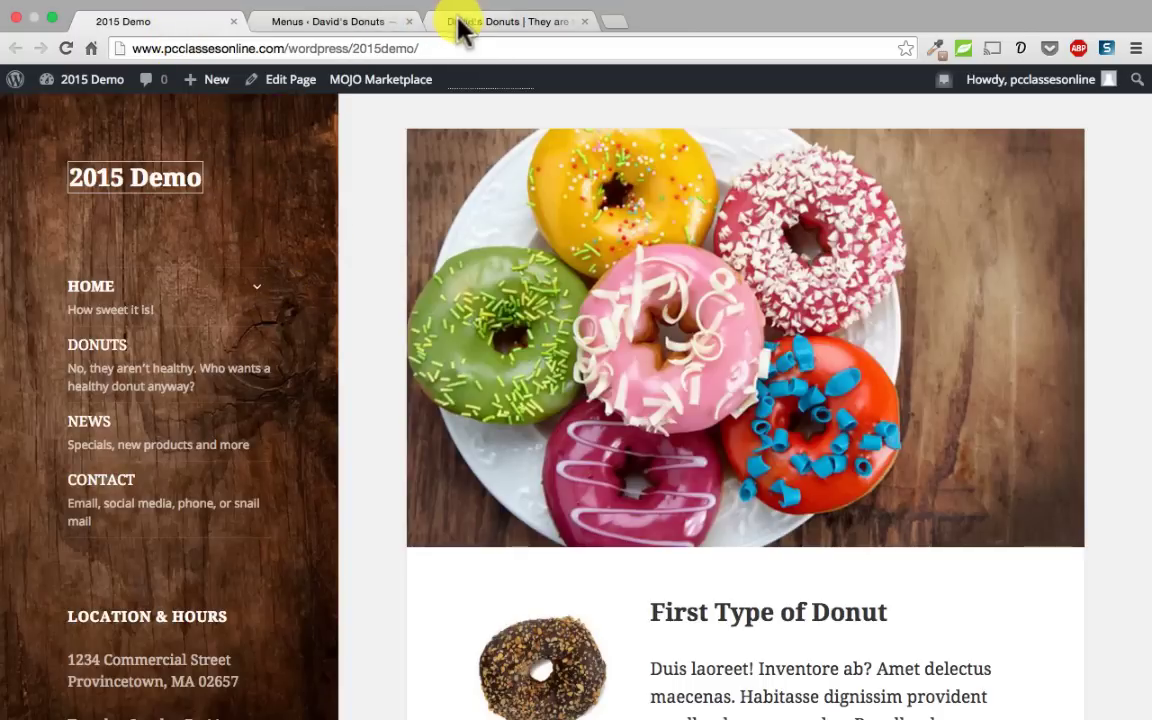
left_click(373, 24)
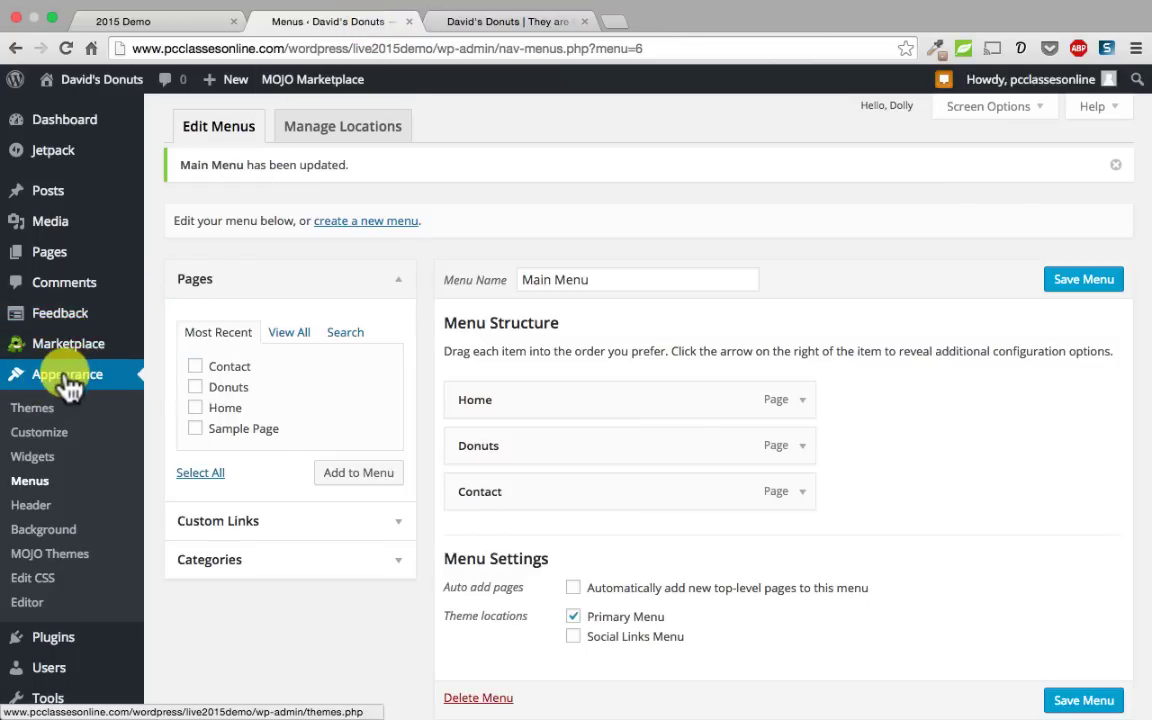
Open the David's Donuts Customizer and expand its Header Image section
left_click(40, 432)
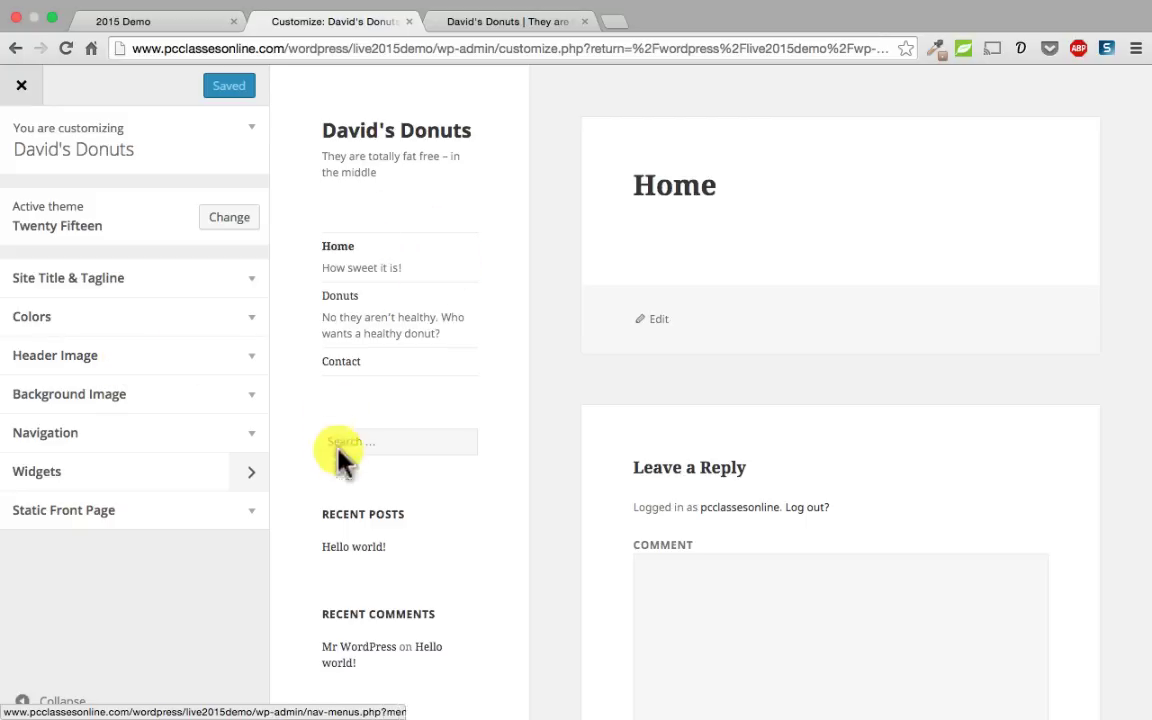
left_click(193, 363)
scroll(190, 360, "down", 3)
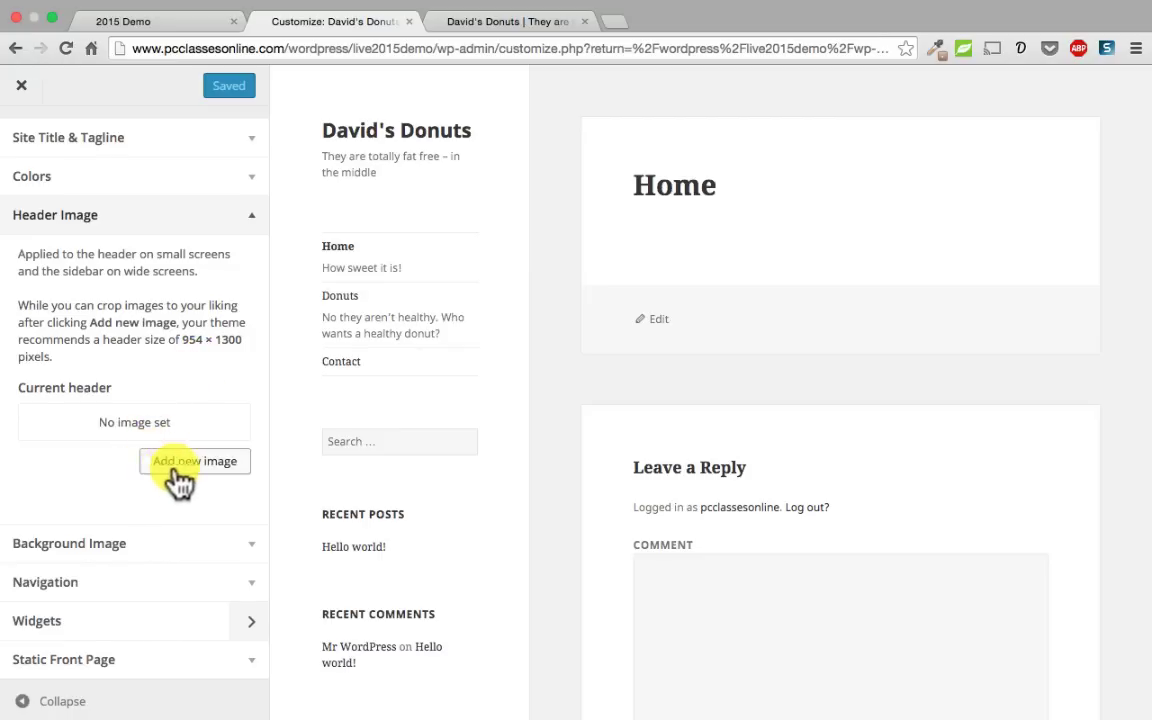
Upload Wood-Background.jpg from the Background folder and select it for header cropping
left_click(207, 470)
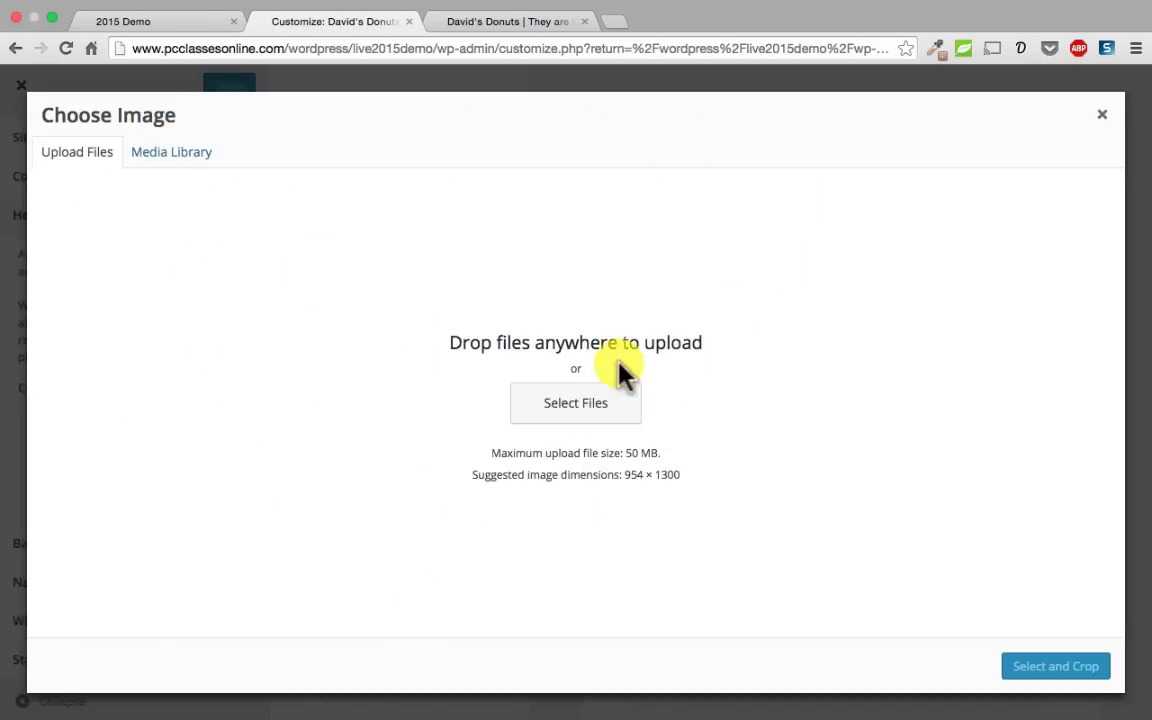
left_click(191, 158)
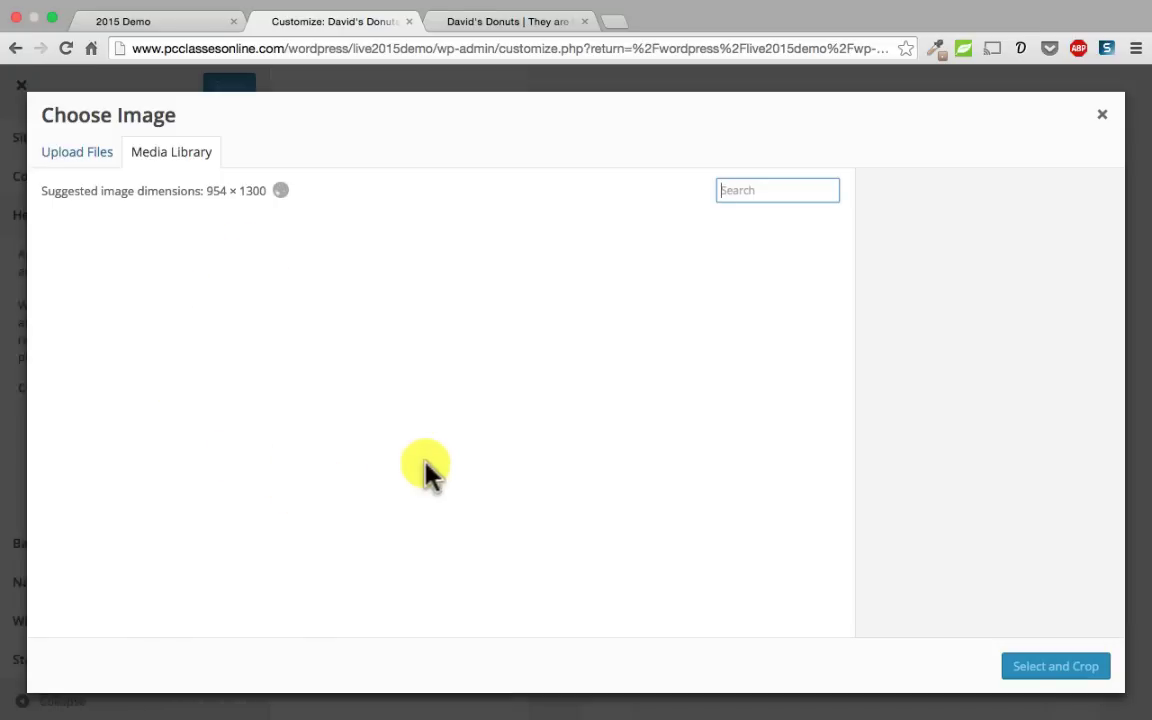
left_click(80, 158)
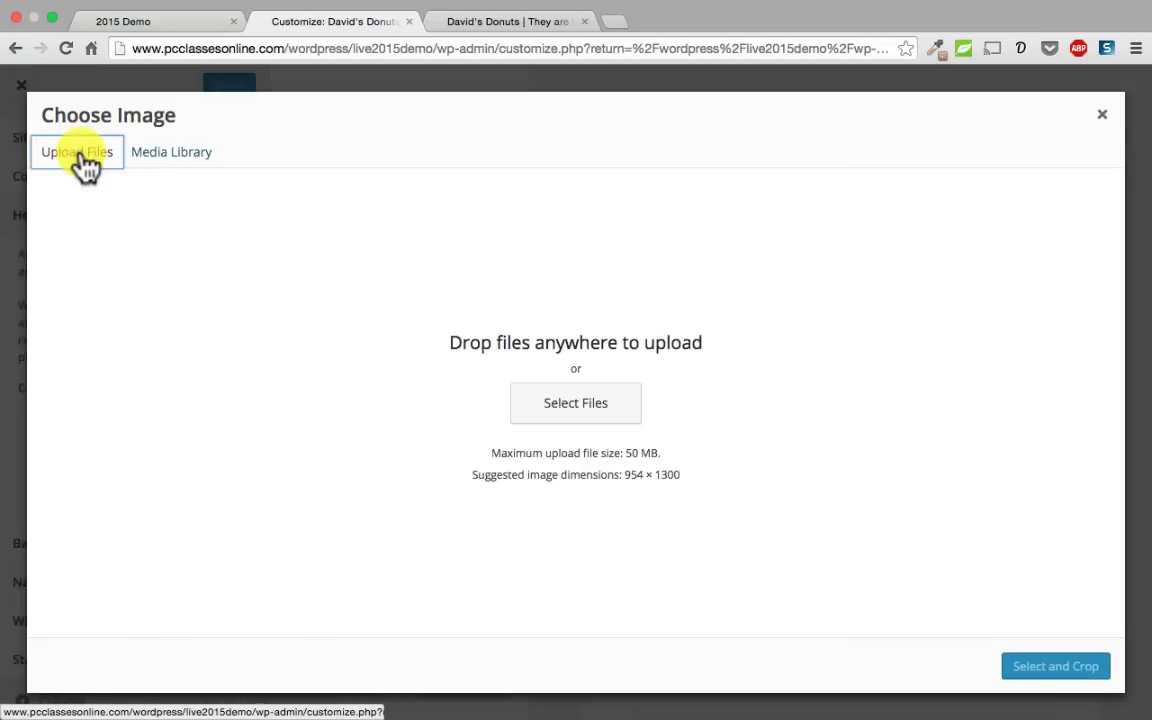
left_click(552, 415)
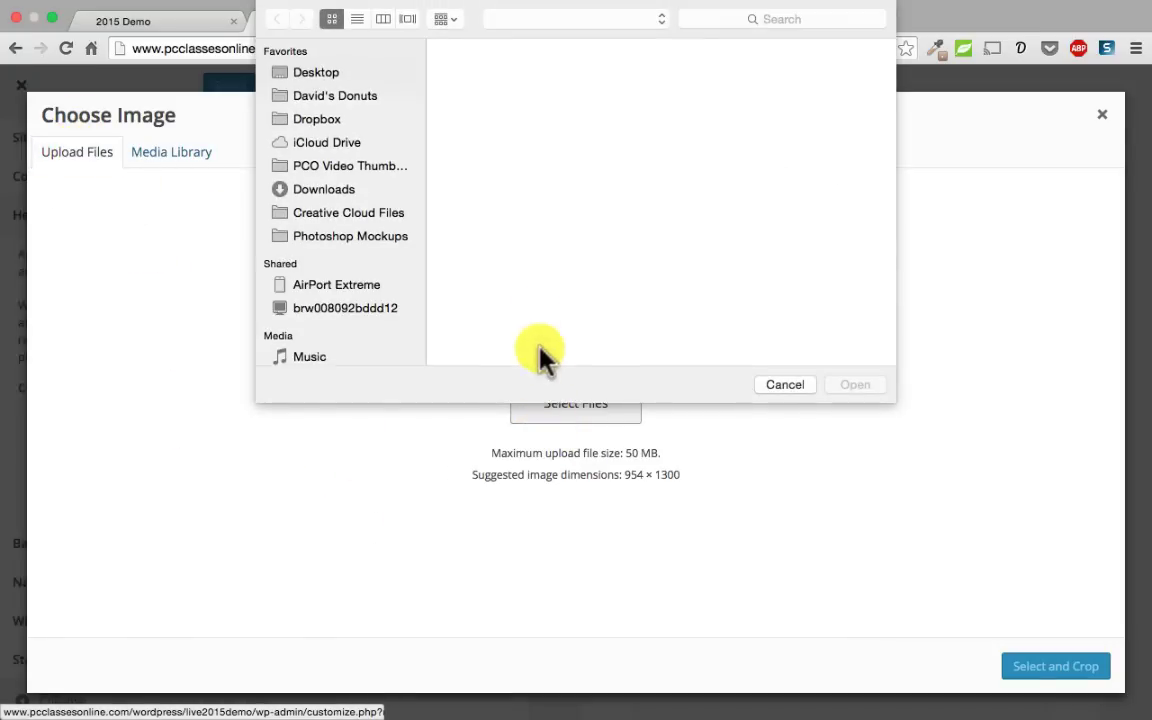
left_click(349, 96)
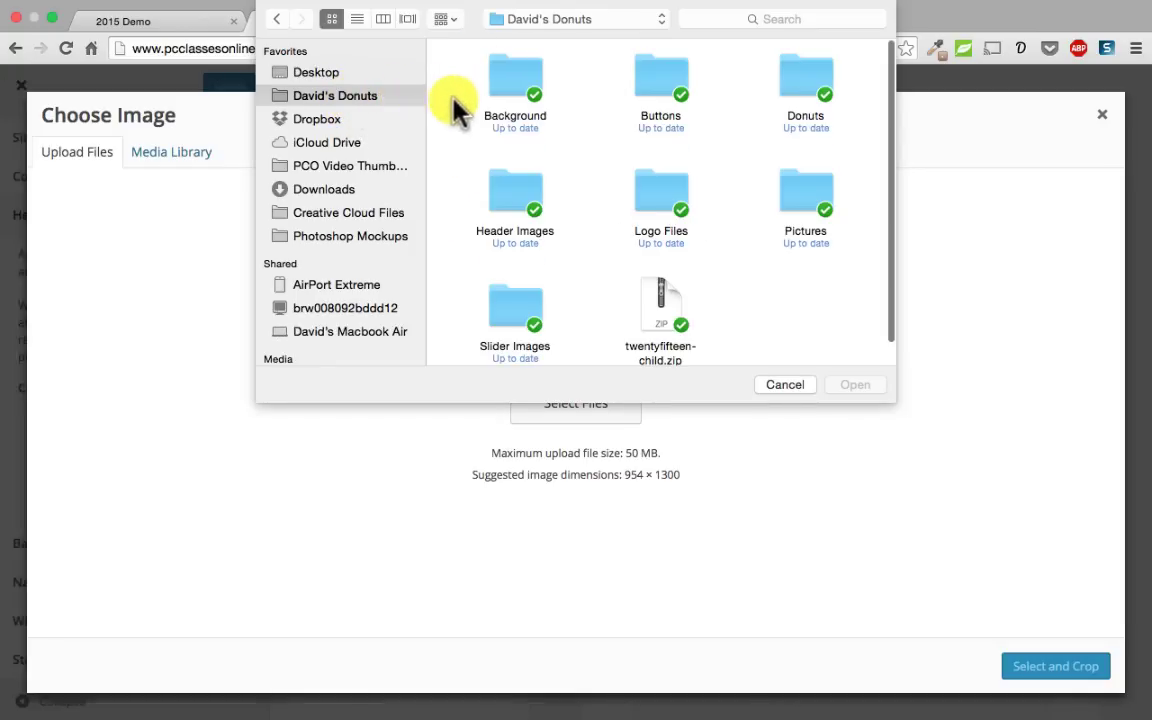
double_click(506, 86)
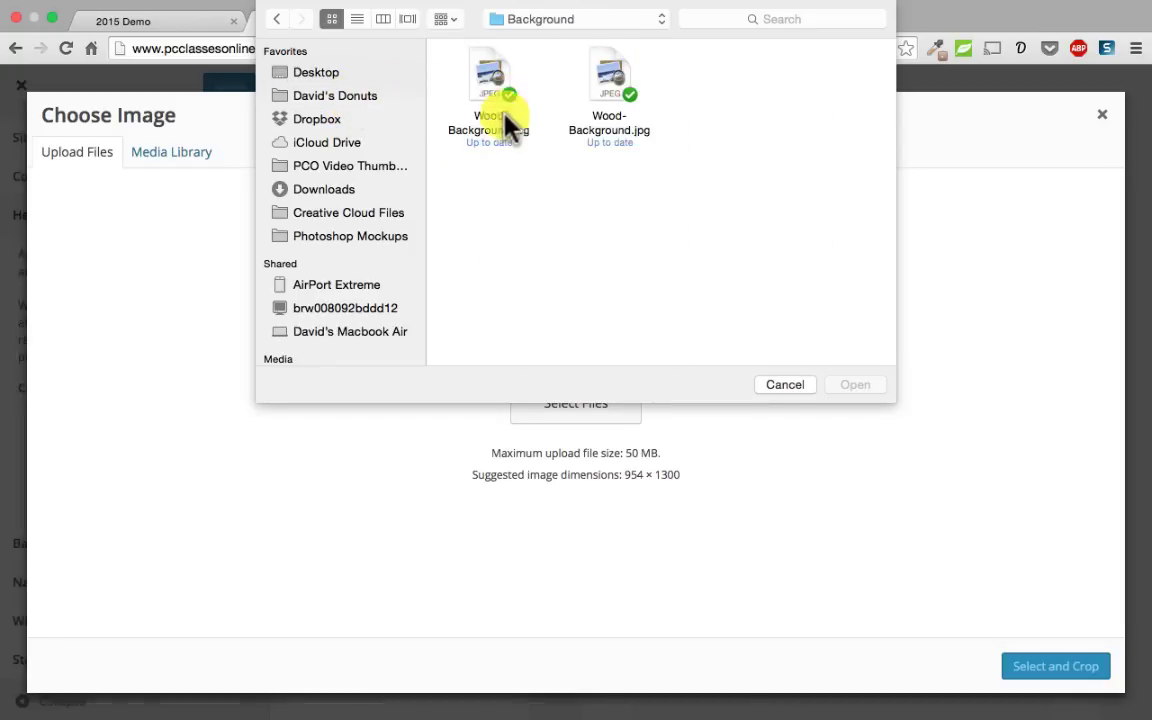
double_click(612, 92)
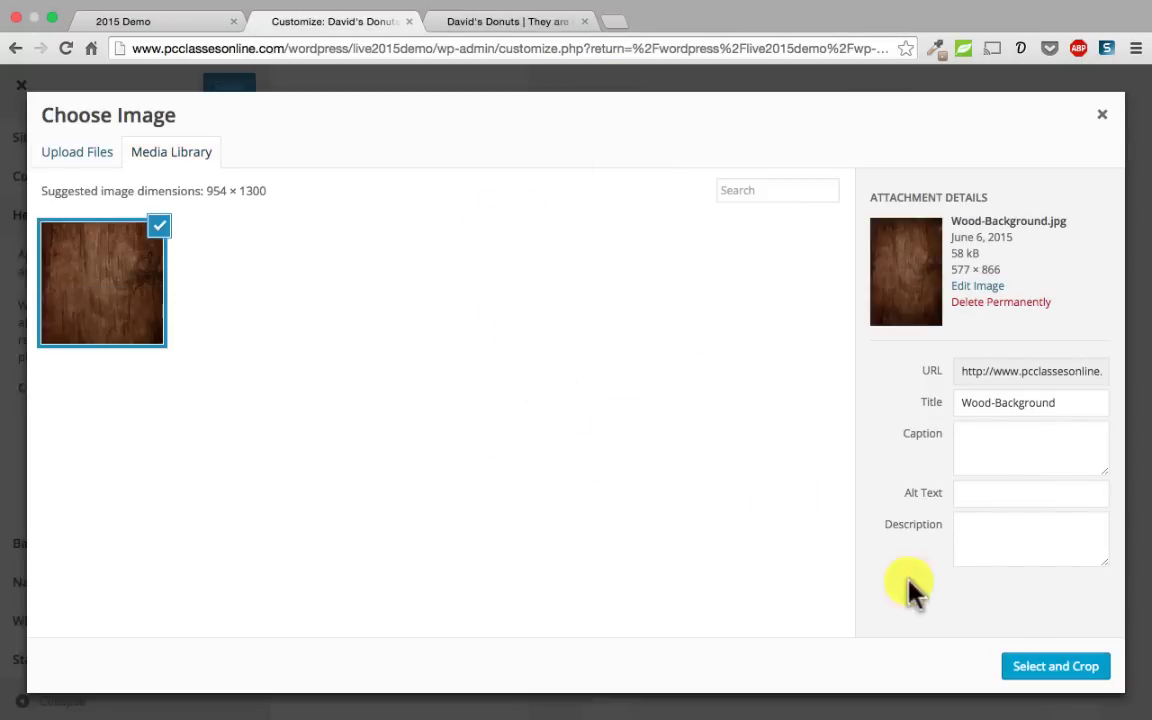
left_click(1052, 684)
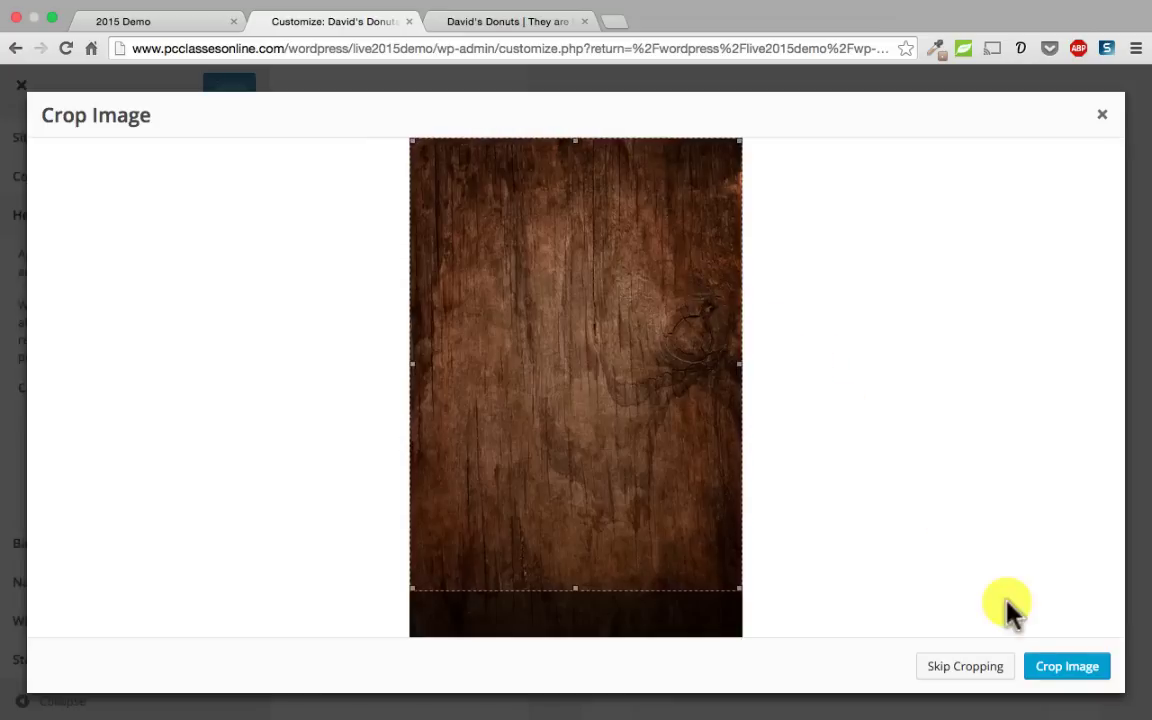
Crop the wood image, publish it as the header, and reload the live site to check it
left_click(1050, 668)
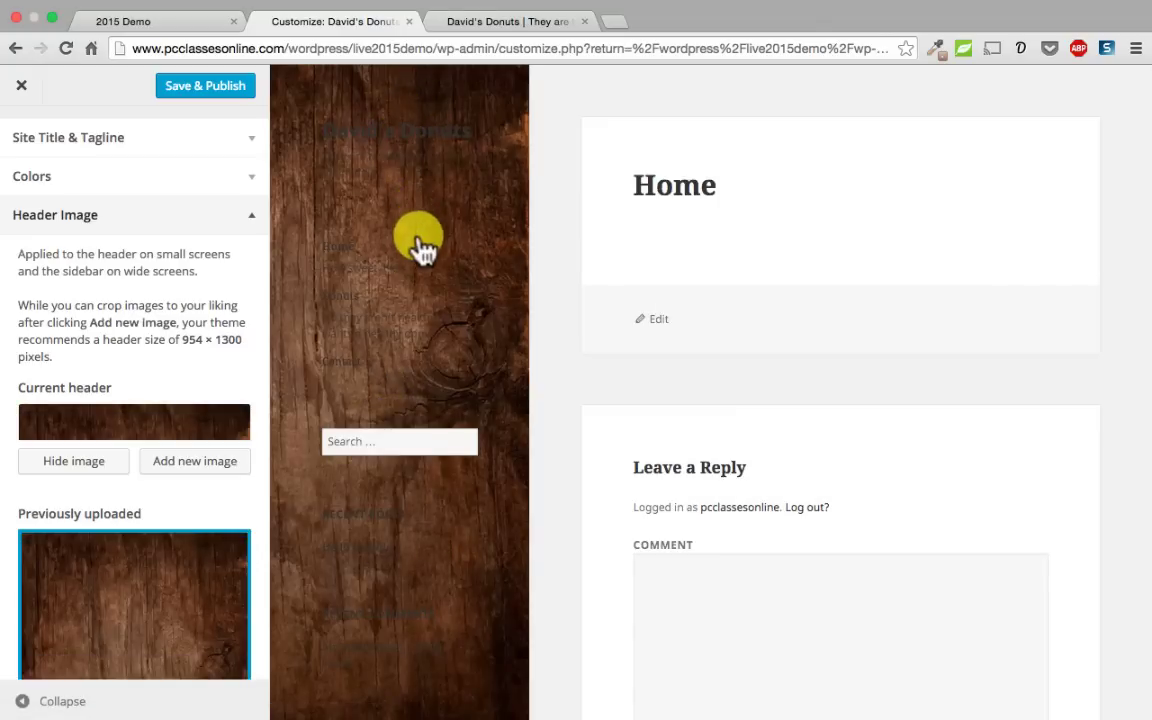
left_click(212, 95)
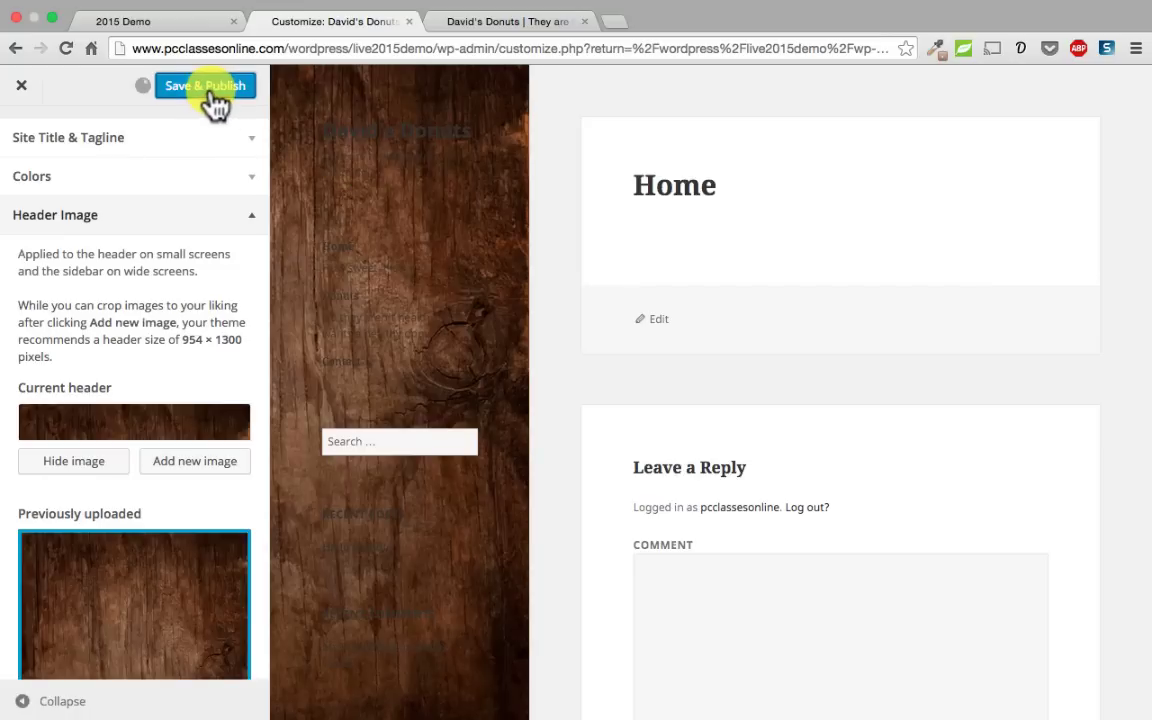
left_click(487, 22)
key("super+r")
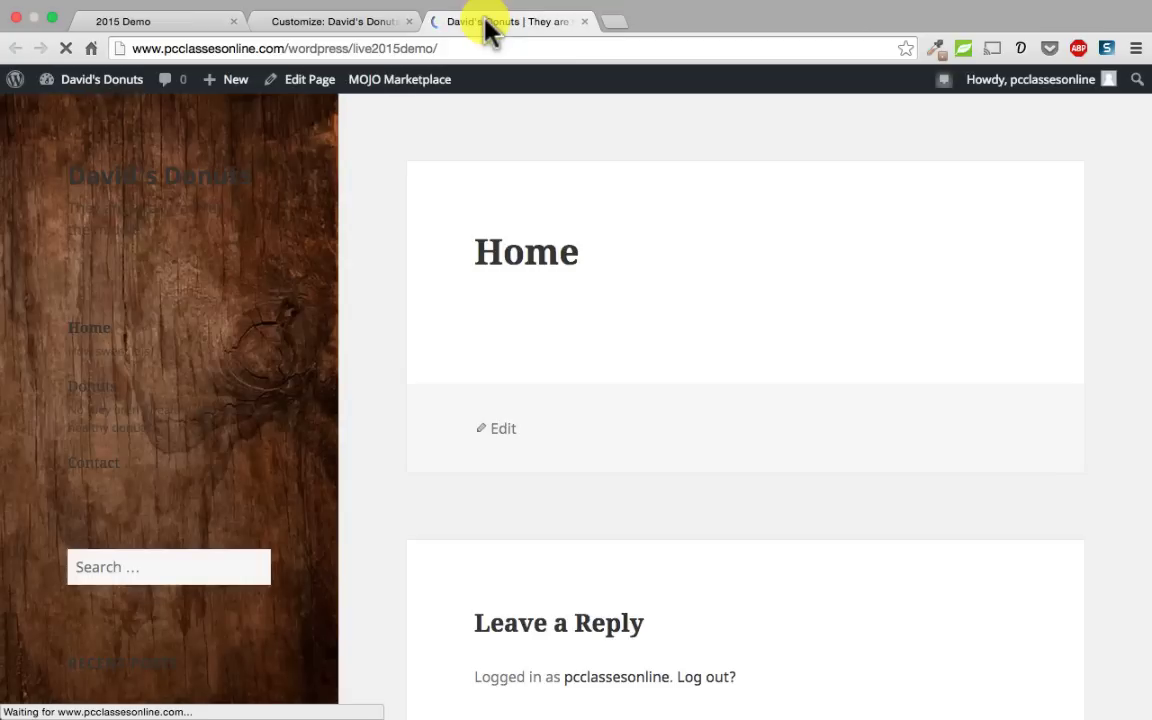
left_click(334, 22)
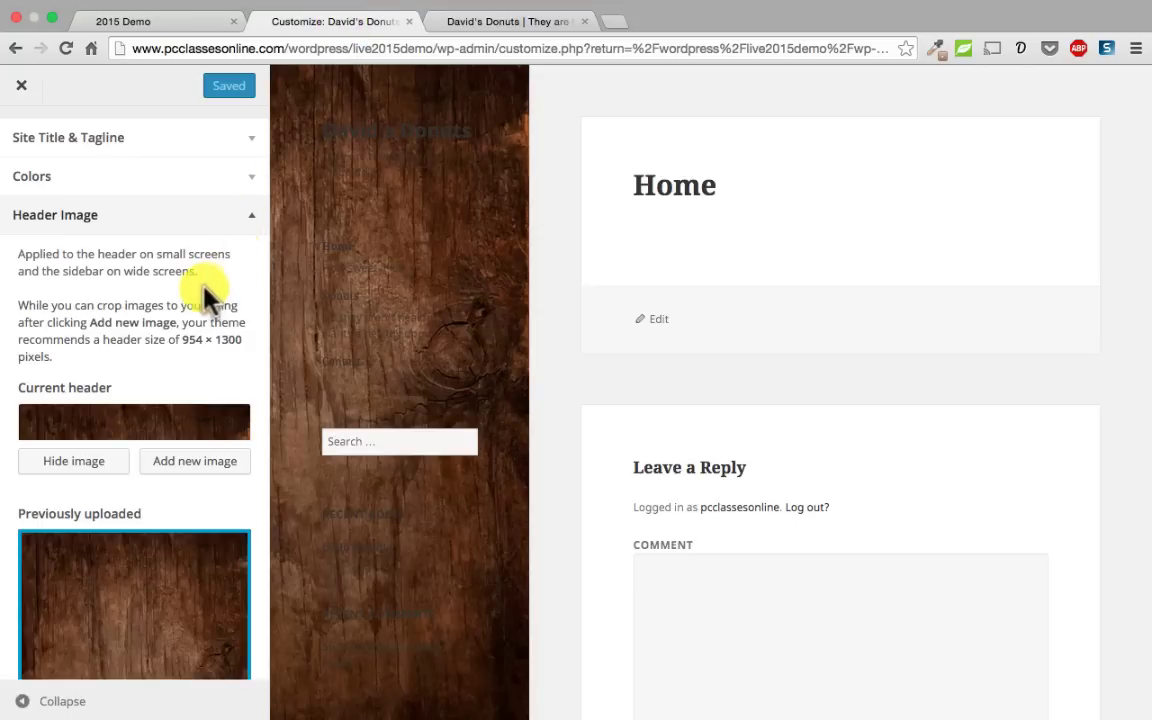
scroll(154, 290, "up", 3)
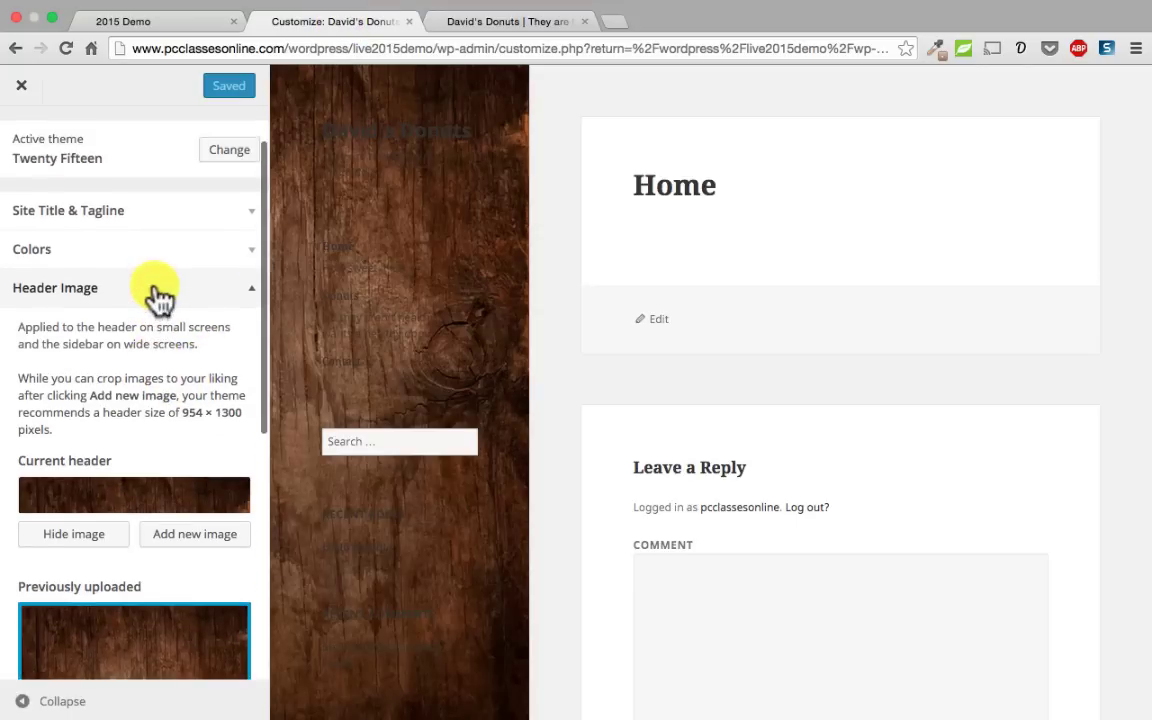
Toggle Display Header Text off and back on under Site Title & Tagline, then expand Colors
left_click(116, 222)
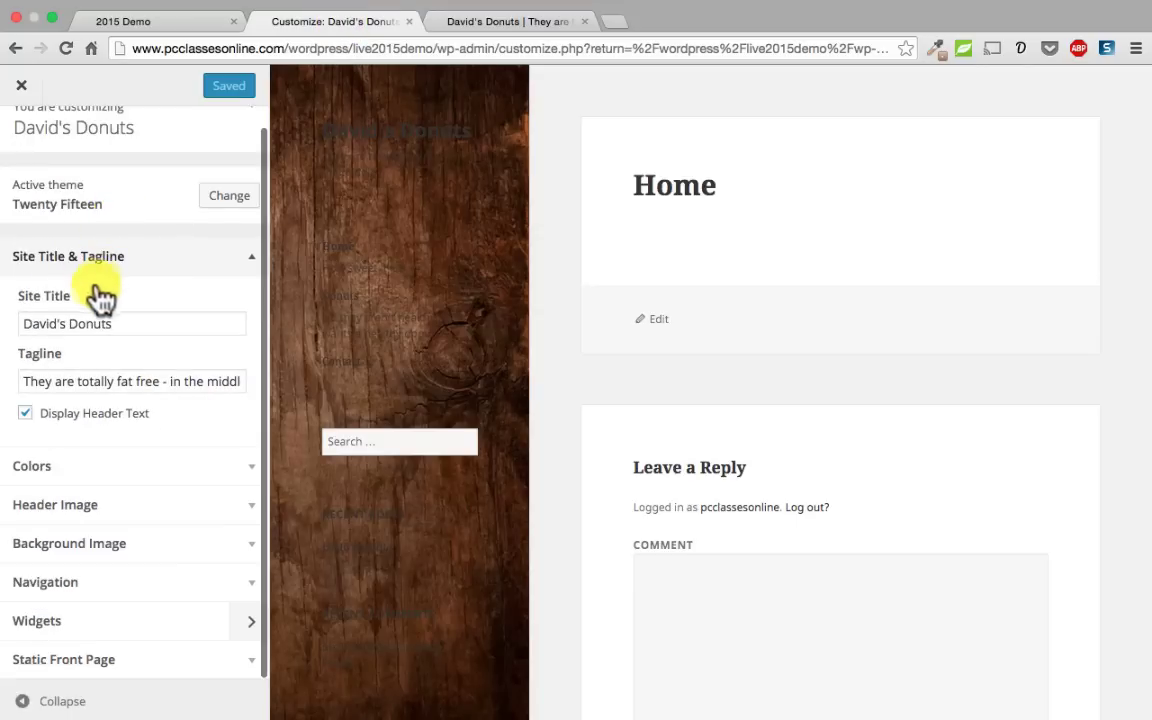
left_click(25, 414)
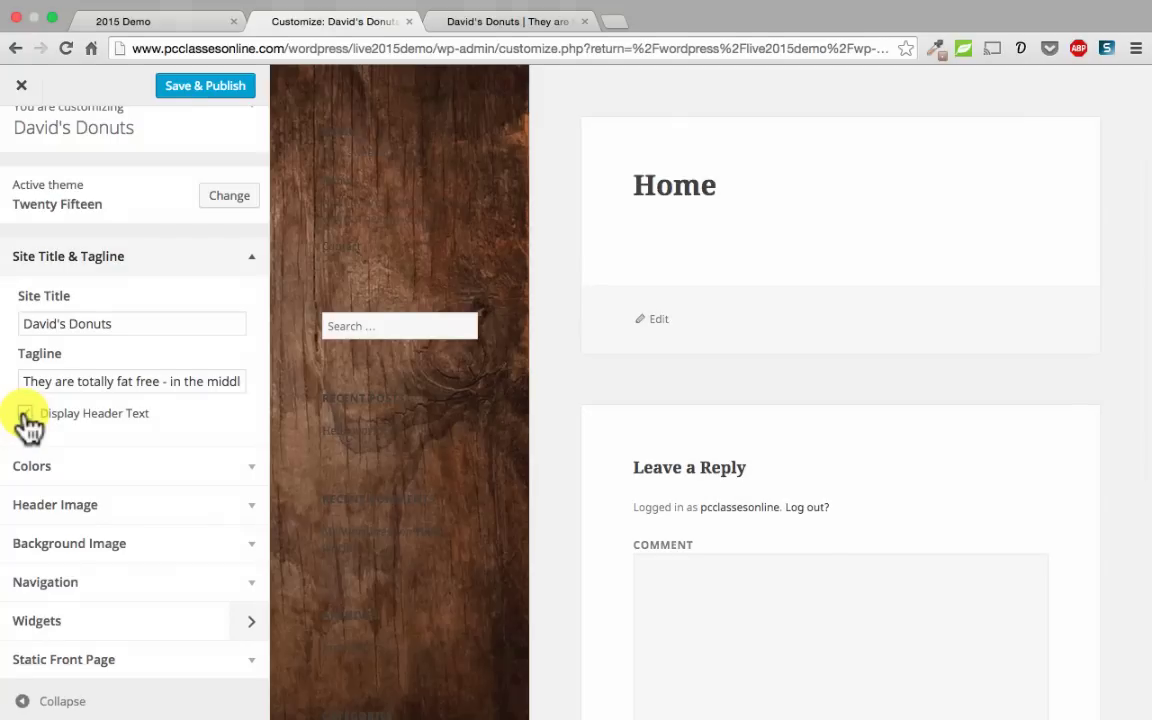
left_click(25, 414)
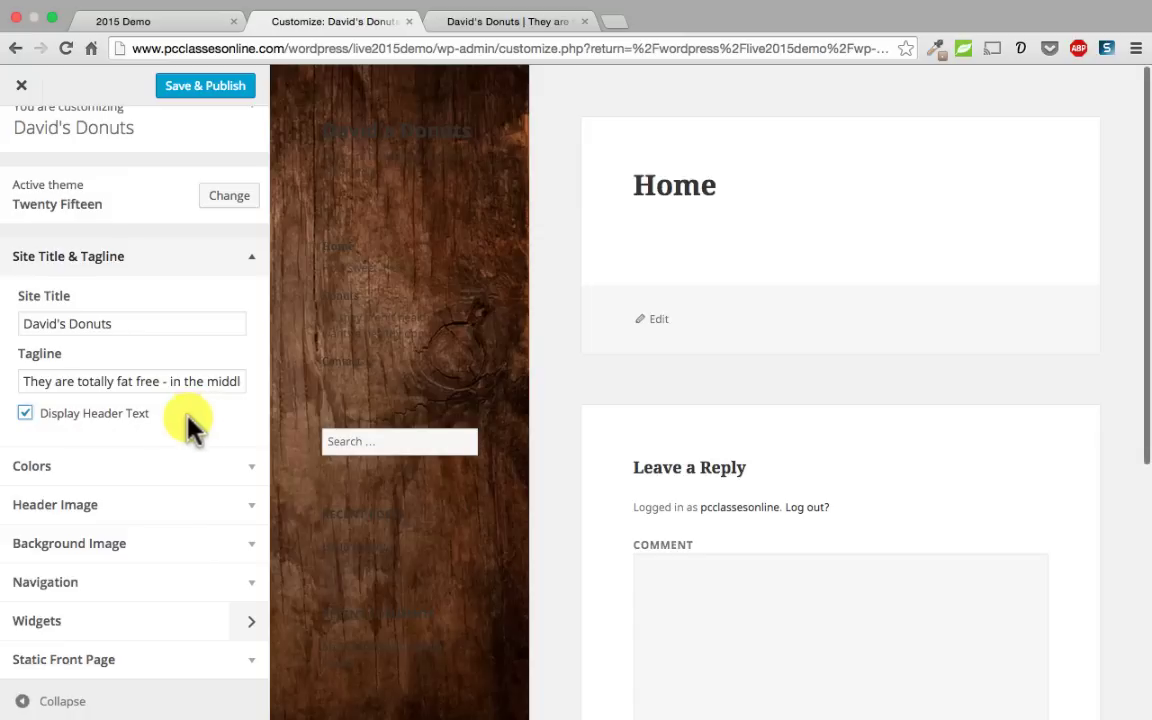
left_click(170, 467)
scroll(170, 470, "down", 2)
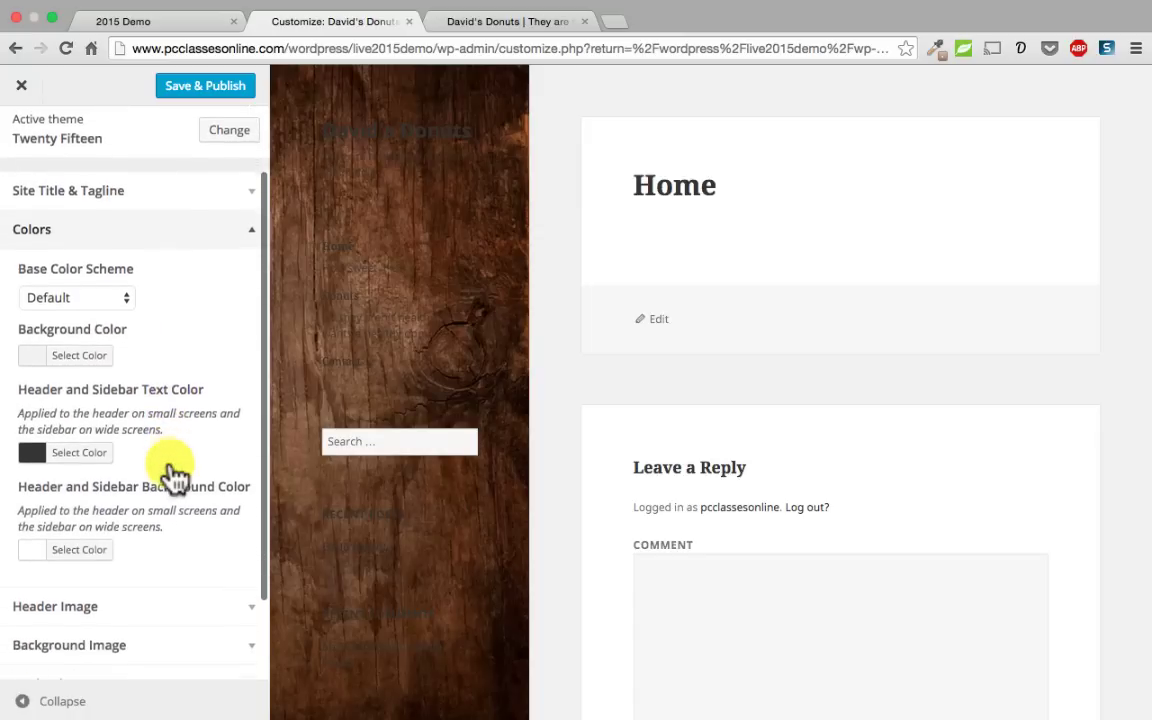
Preview the Dark, Yellow, Pink and Purple colour schemes, then return to Default
left_click(100, 295)
left_click(97, 314)
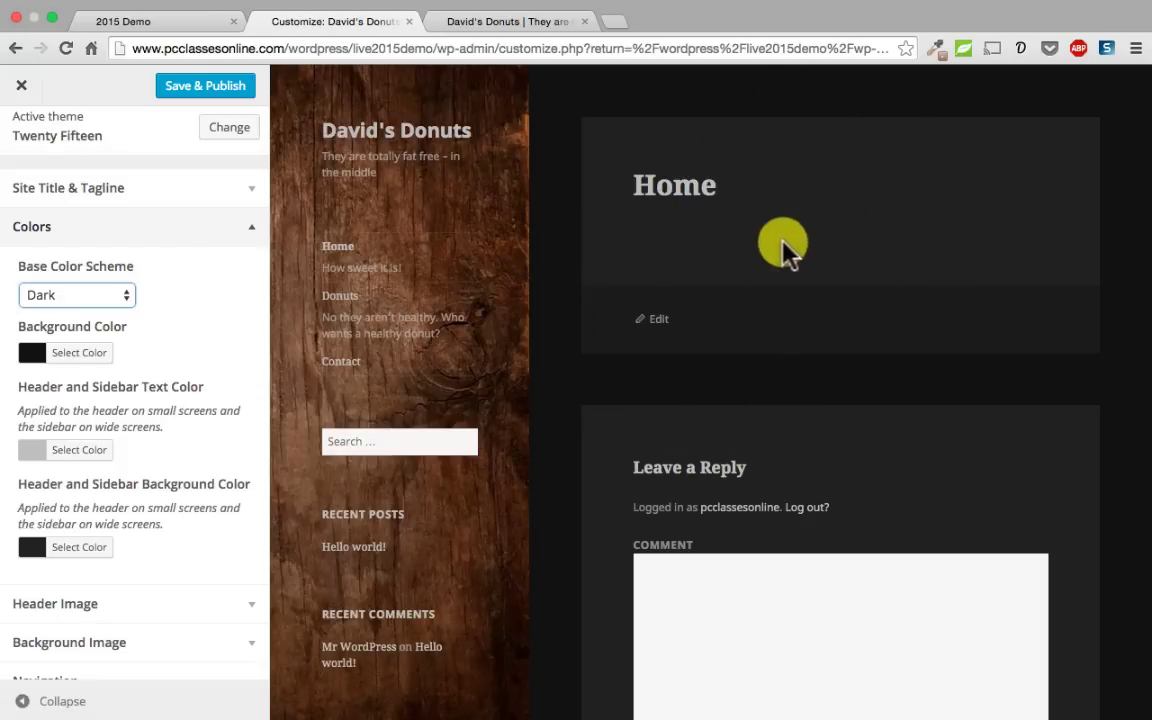
left_click(72, 296)
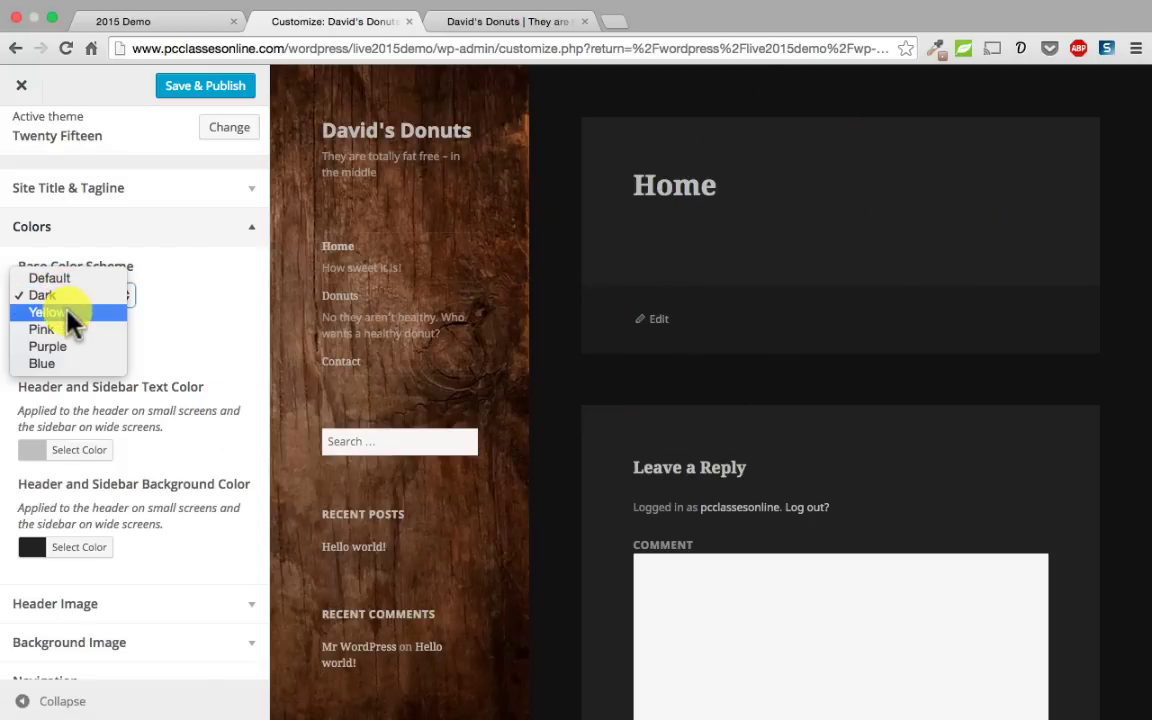
left_click(70, 313)
left_click(55, 296)
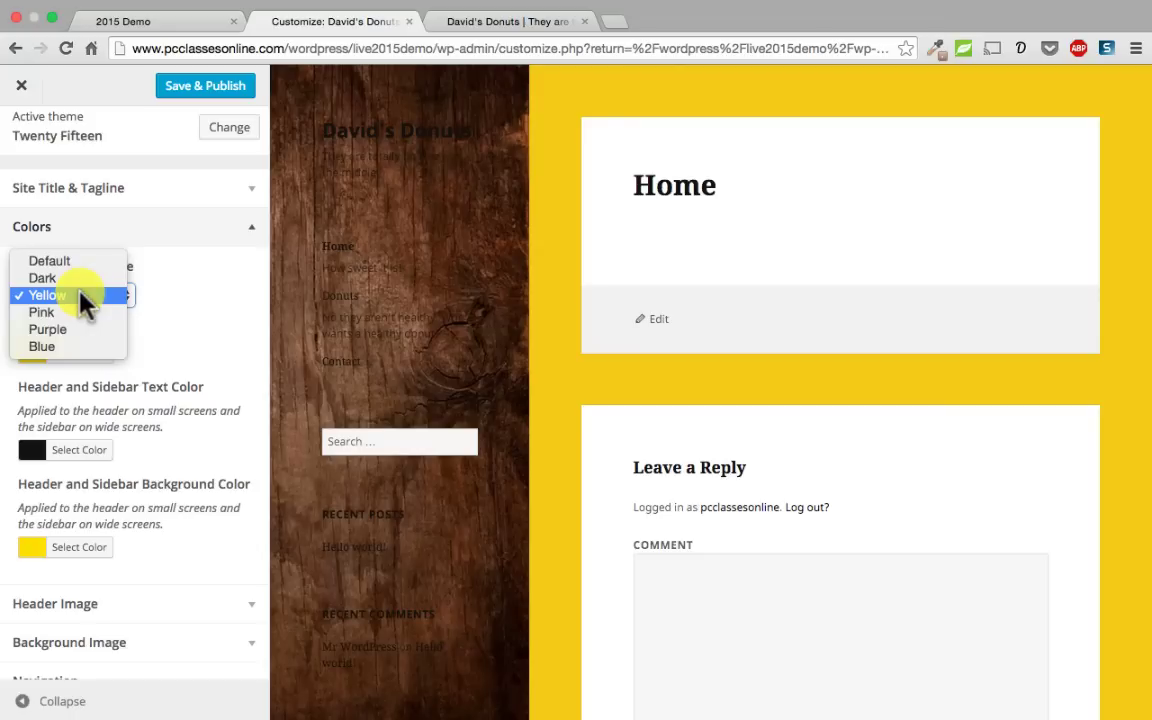
left_click(78, 310)
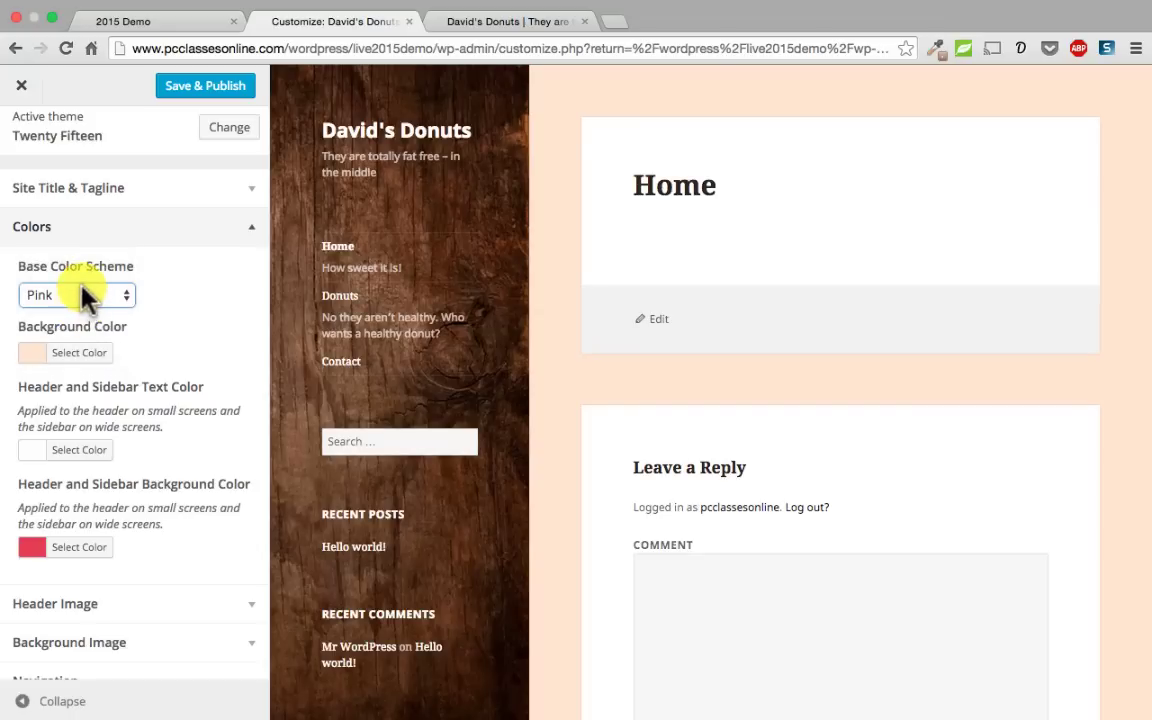
left_click(84, 294)
left_click(84, 312)
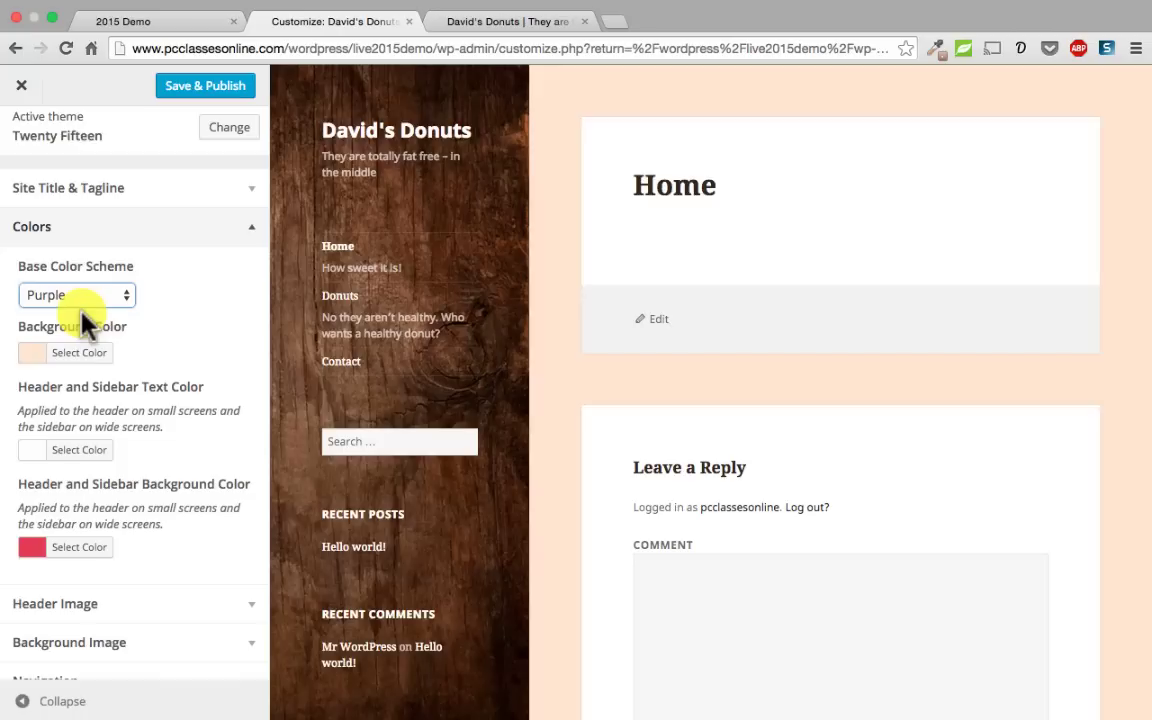
left_click(88, 298)
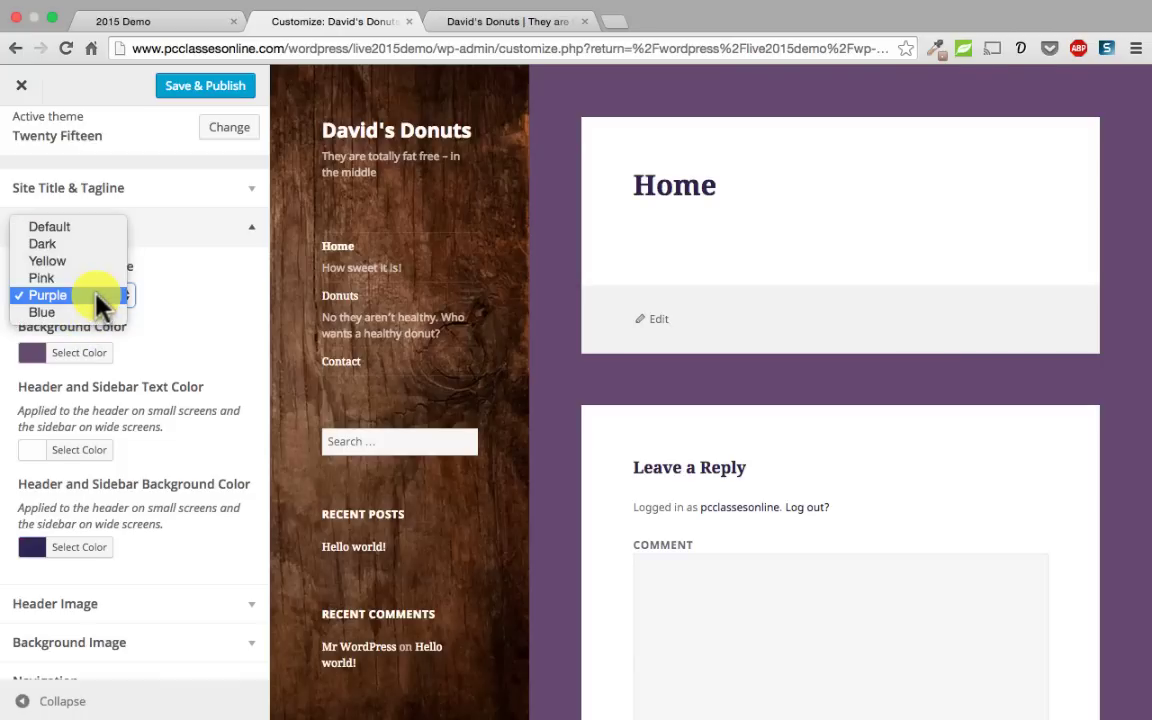
left_click(103, 230)
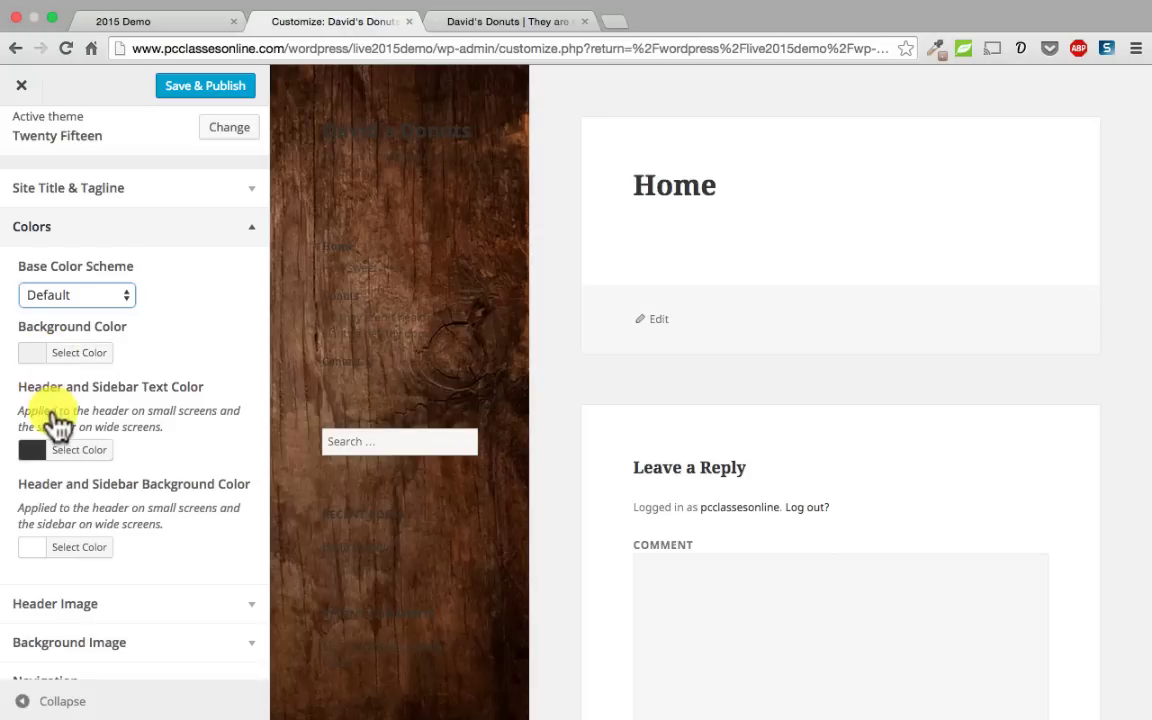
Set Header and Sidebar Text Color to white #ffffff and publish the colour changes
scroll(110, 405, "down", 2)
left_click(34, 392)
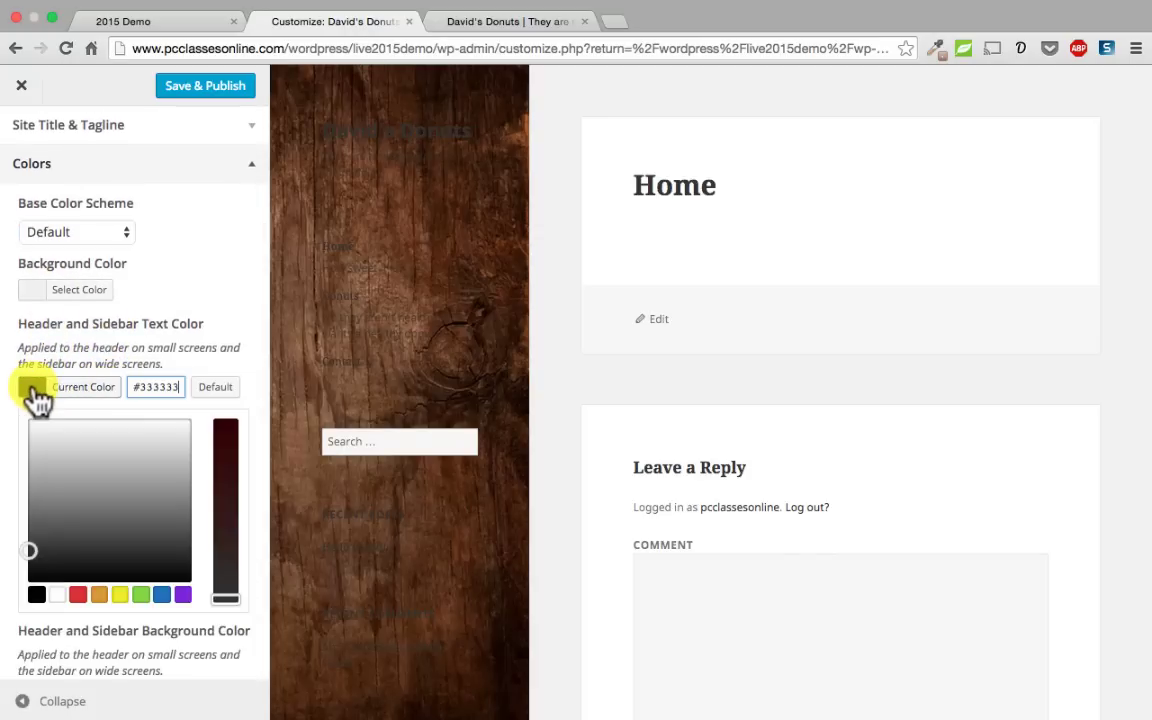
left_click(32, 430)
left_click_drag(32, 430, 23, 424)
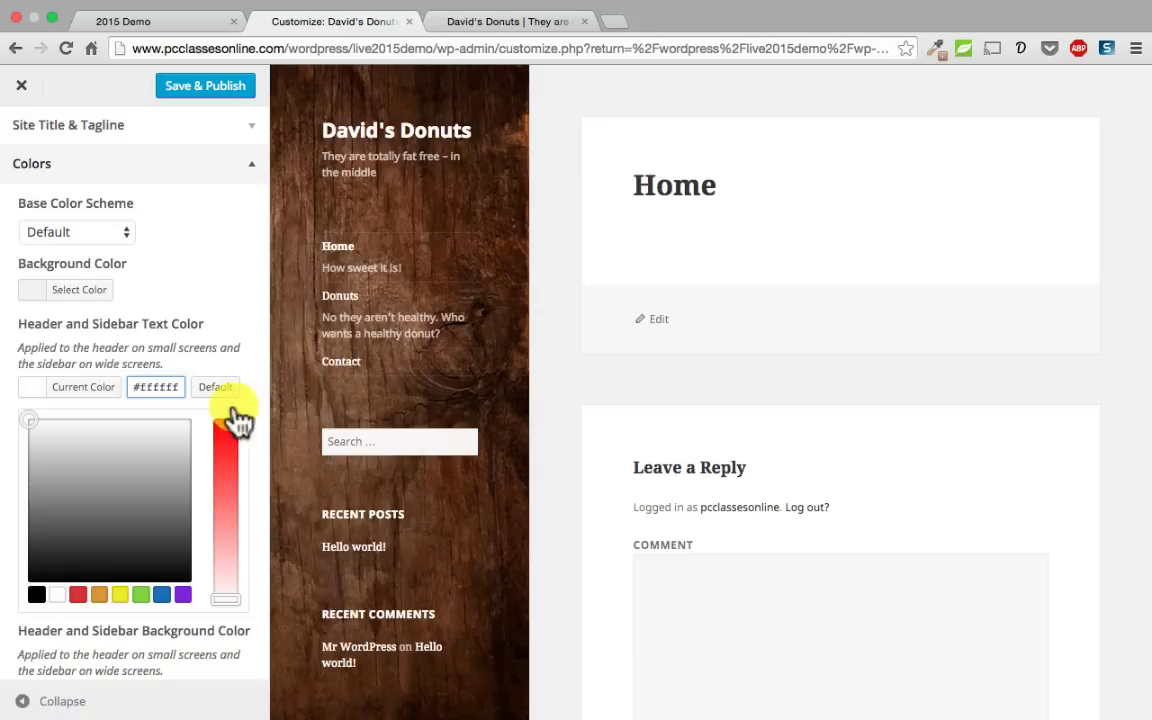
left_click_drag(48, 447, 14, 413)
scroll(156, 335, "down", 5)
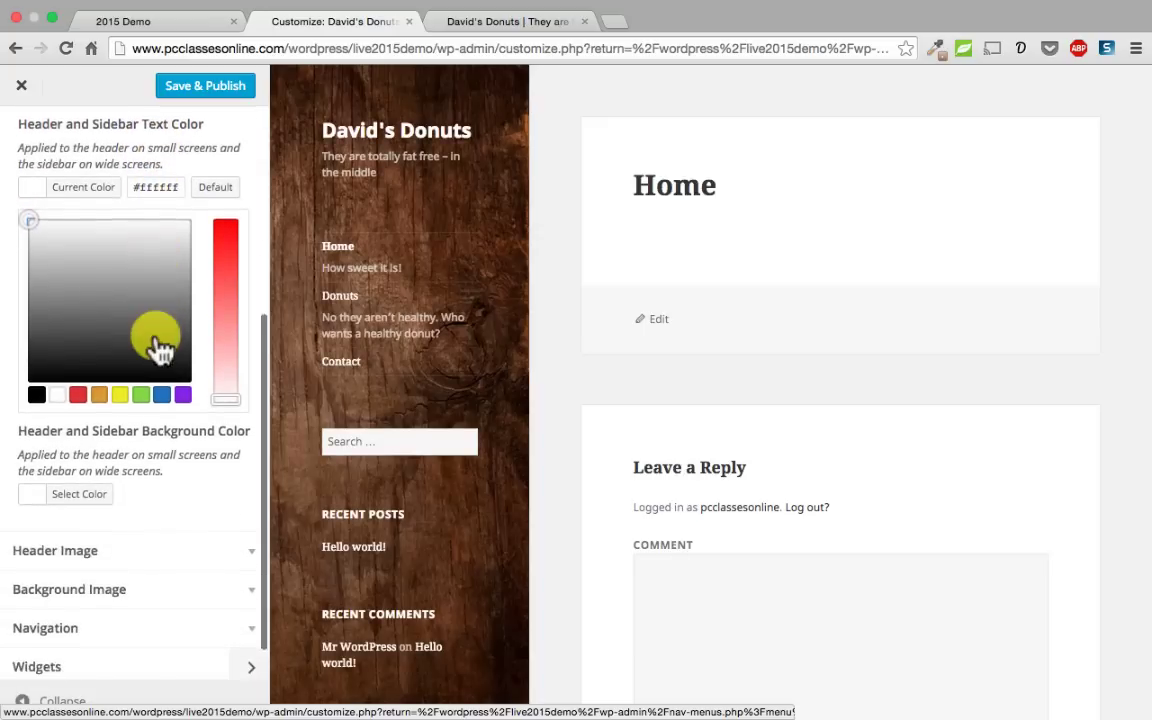
left_click(217, 91)
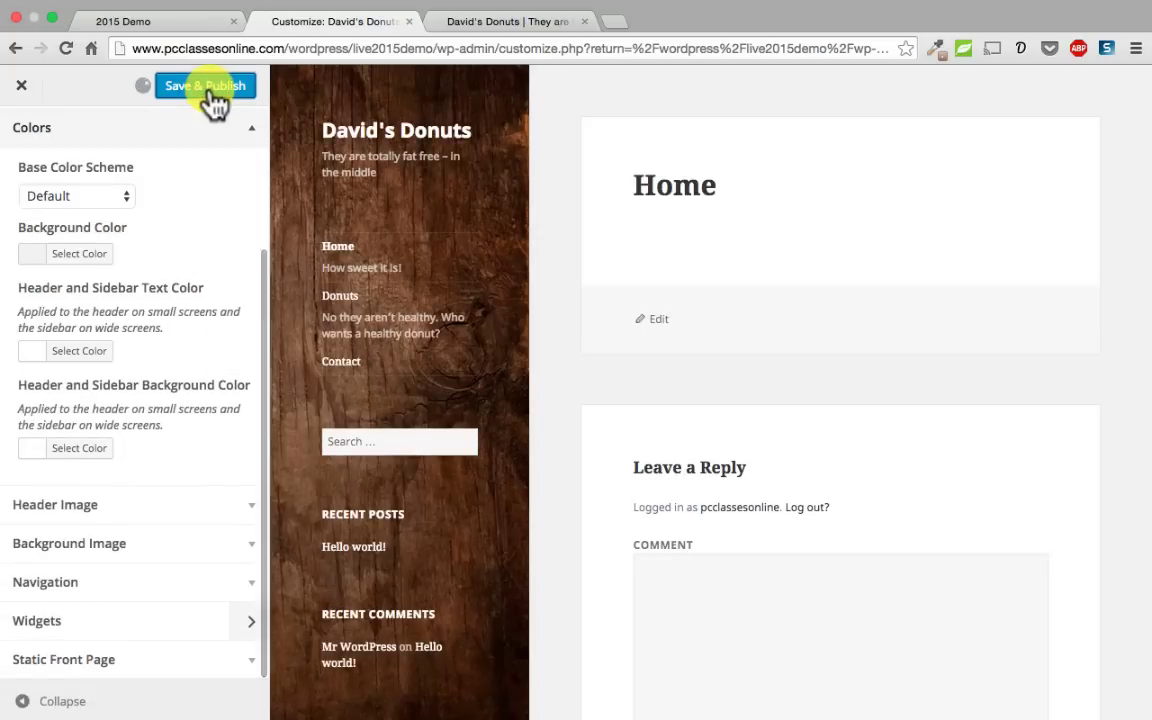
left_click(485, 22)
Reload the live site and compare its white sidebar text with the 2015 Demo site
key("super+r")
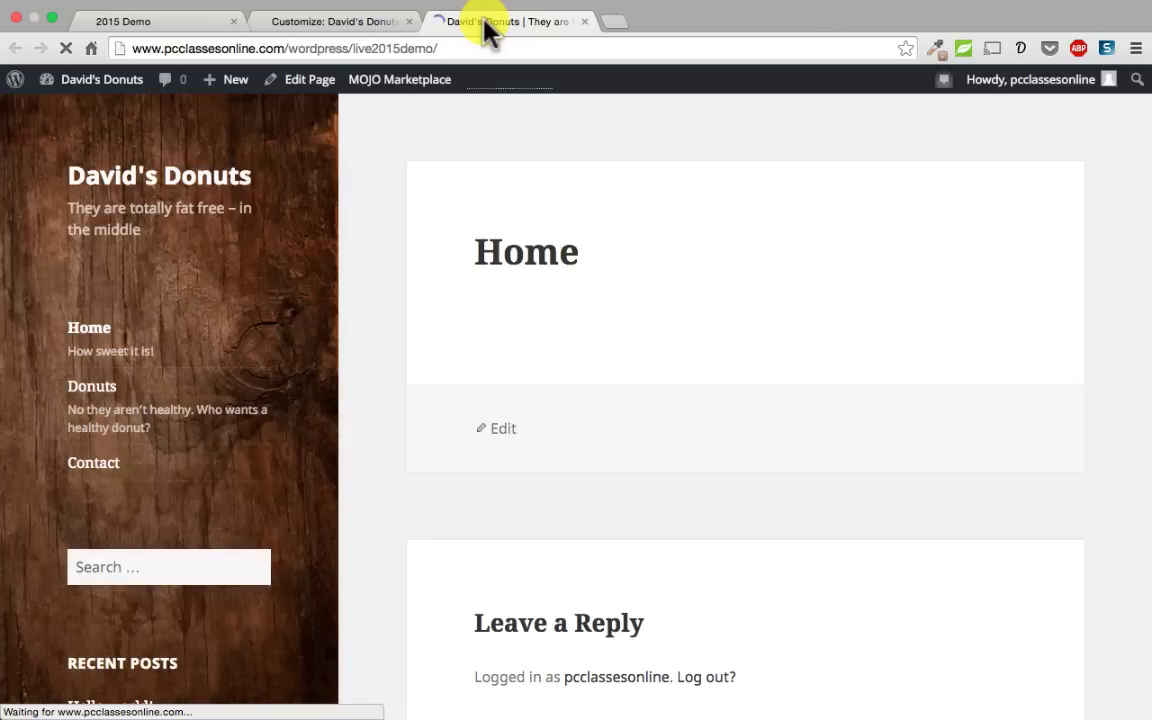
left_click(168, 27)
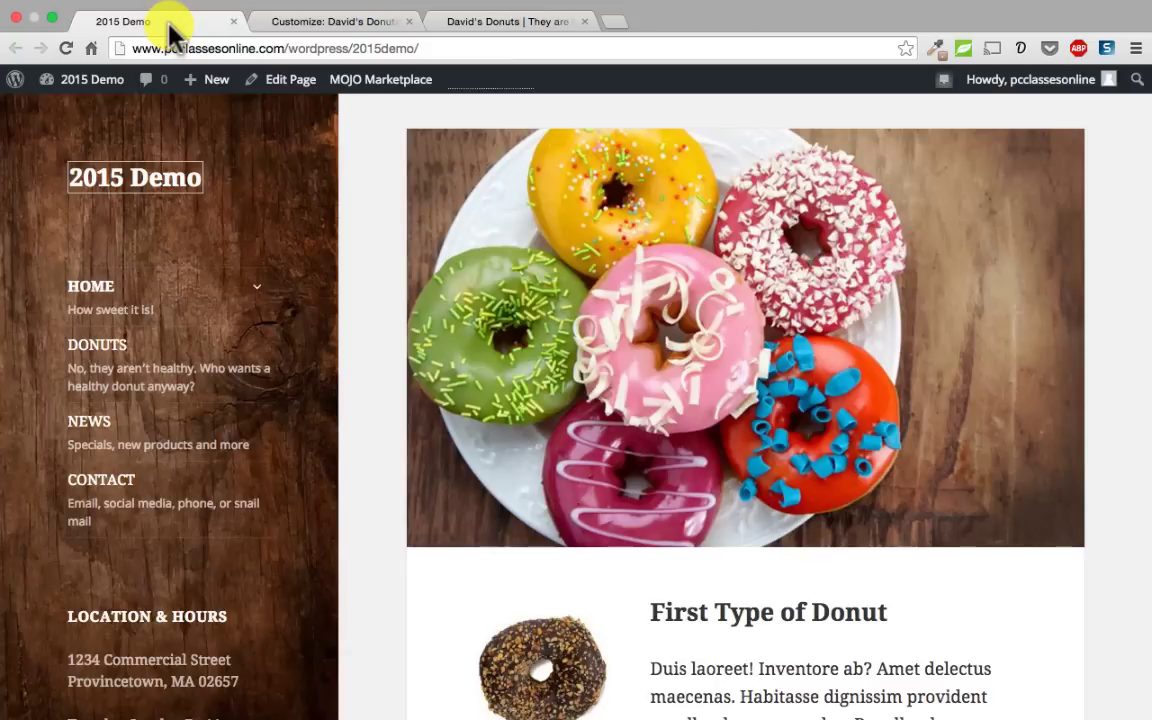
left_click(449, 30)
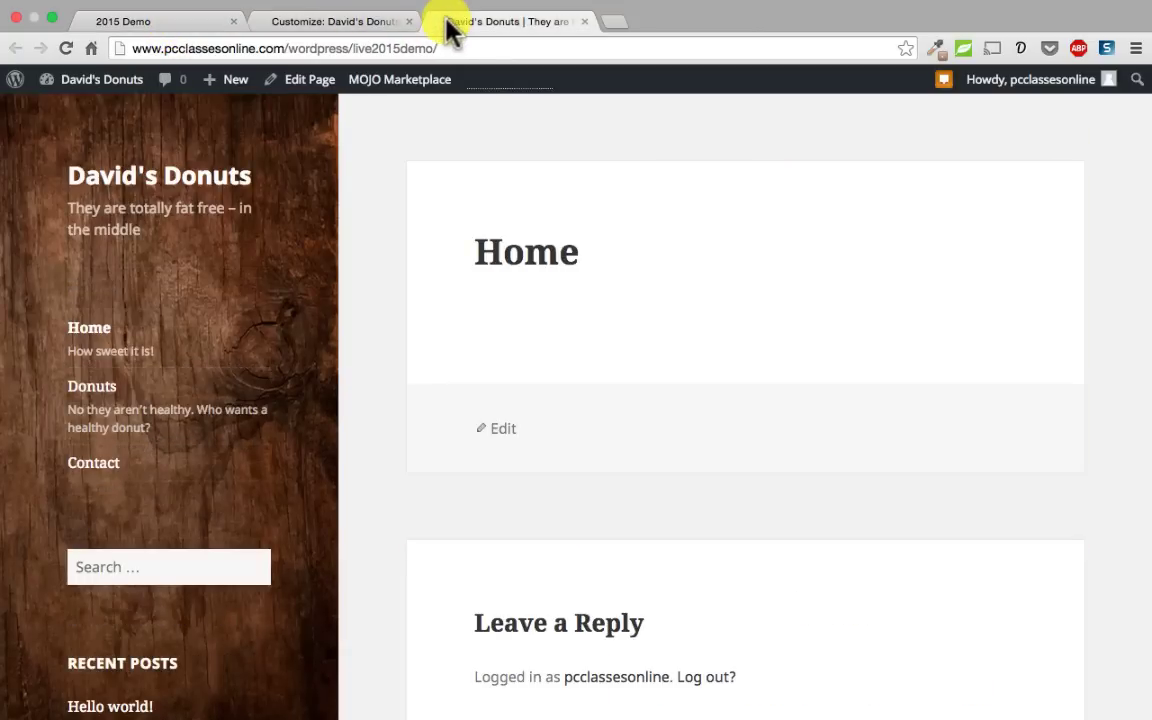
left_click(182, 25)
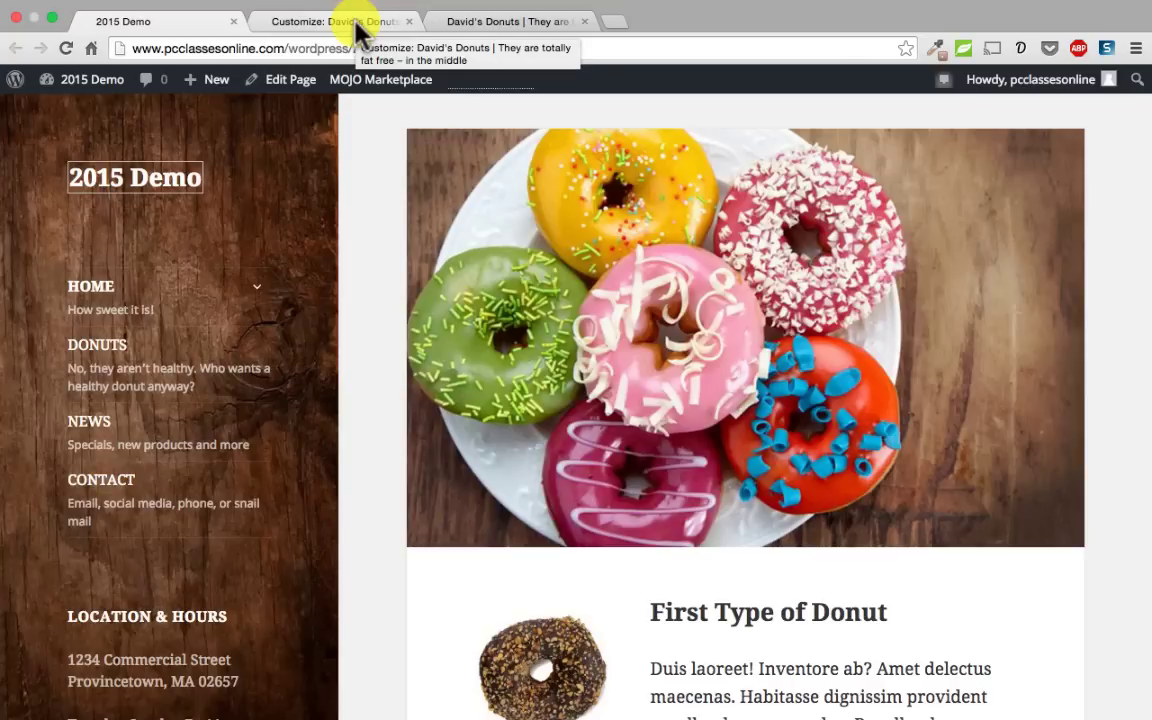
left_click(472, 24)
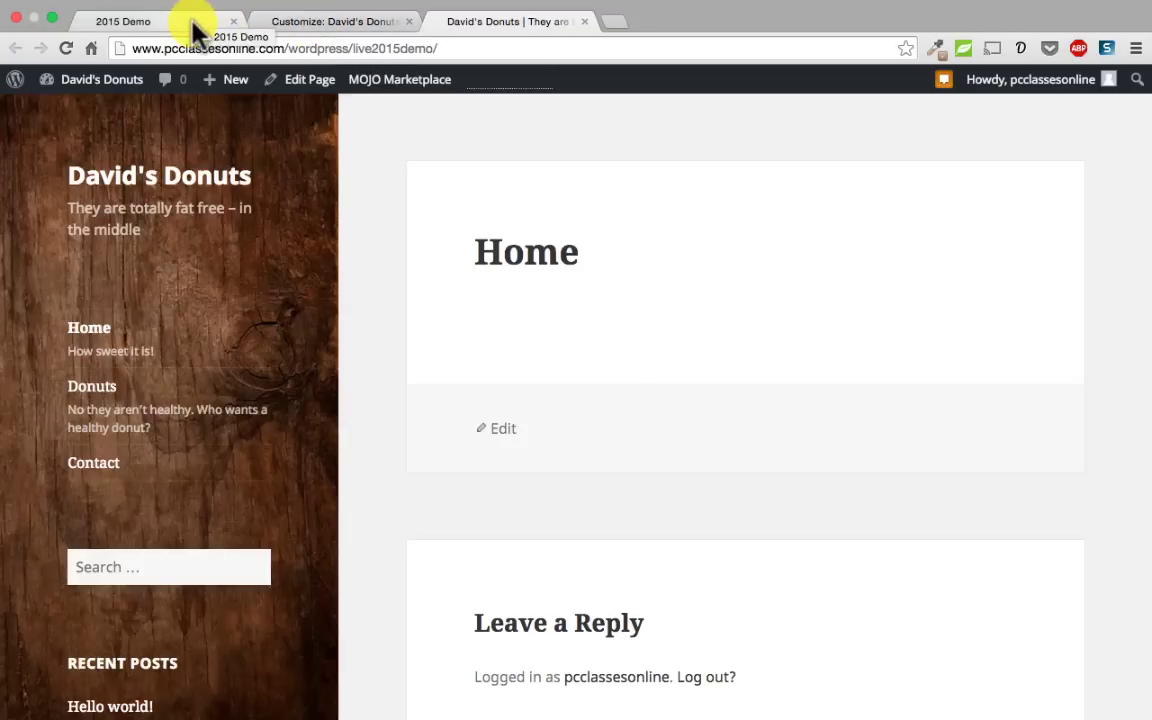
left_click(301, 24)
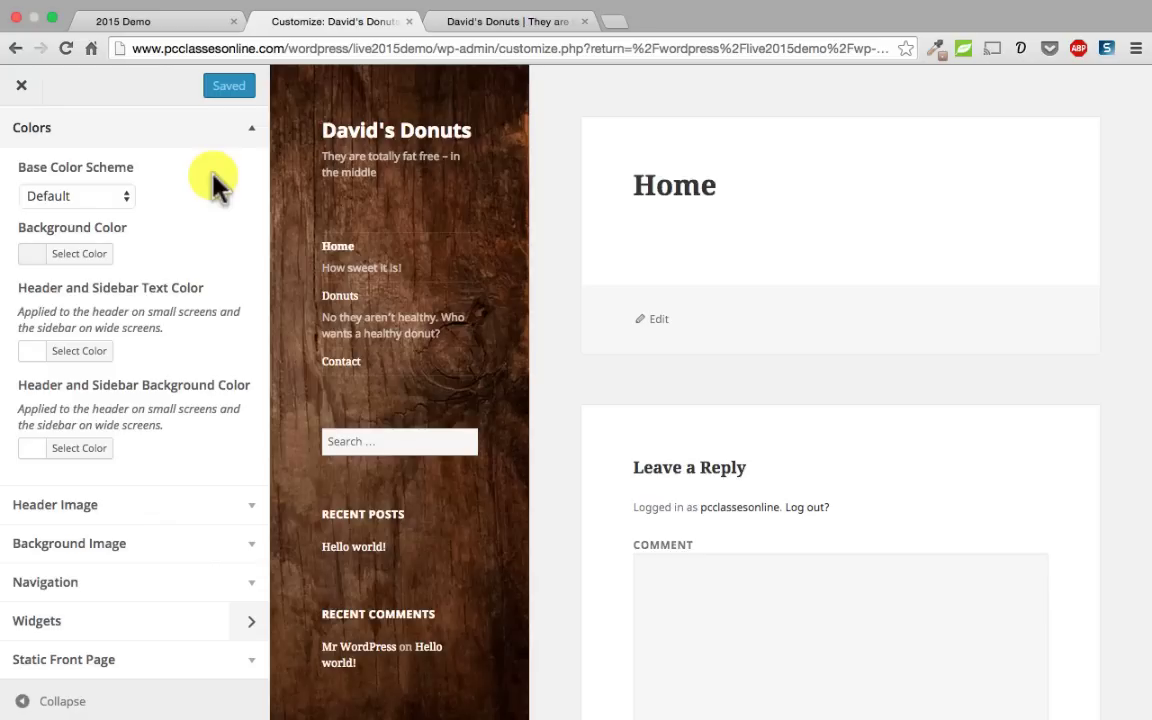
Review Main Menu's Home, Donuts and Contact items assigned to the Primary Menu location
left_click(27, 89)
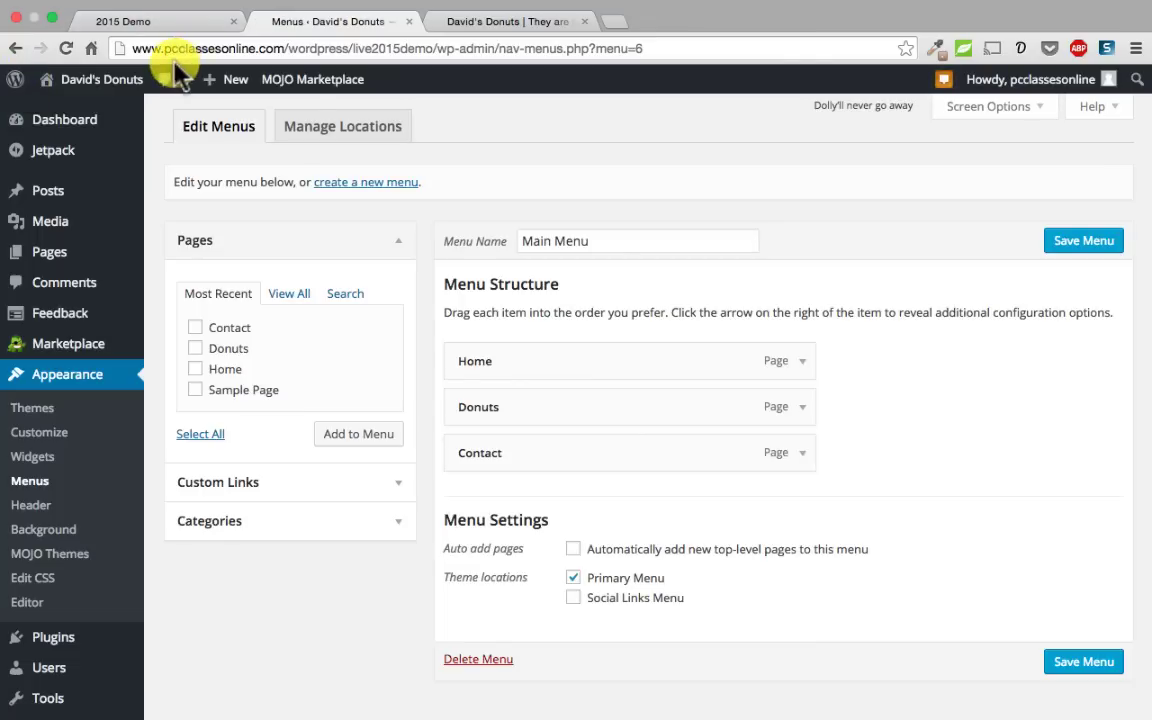
mouse_move(285, 80)
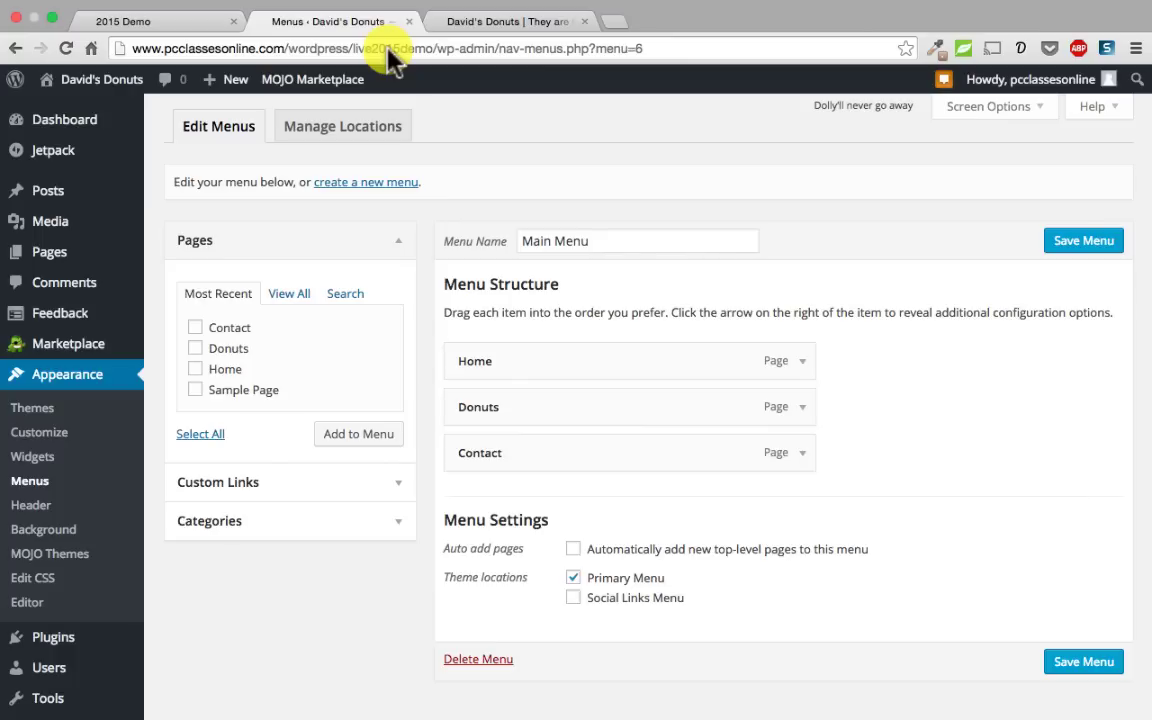
mouse_move(57, 250)
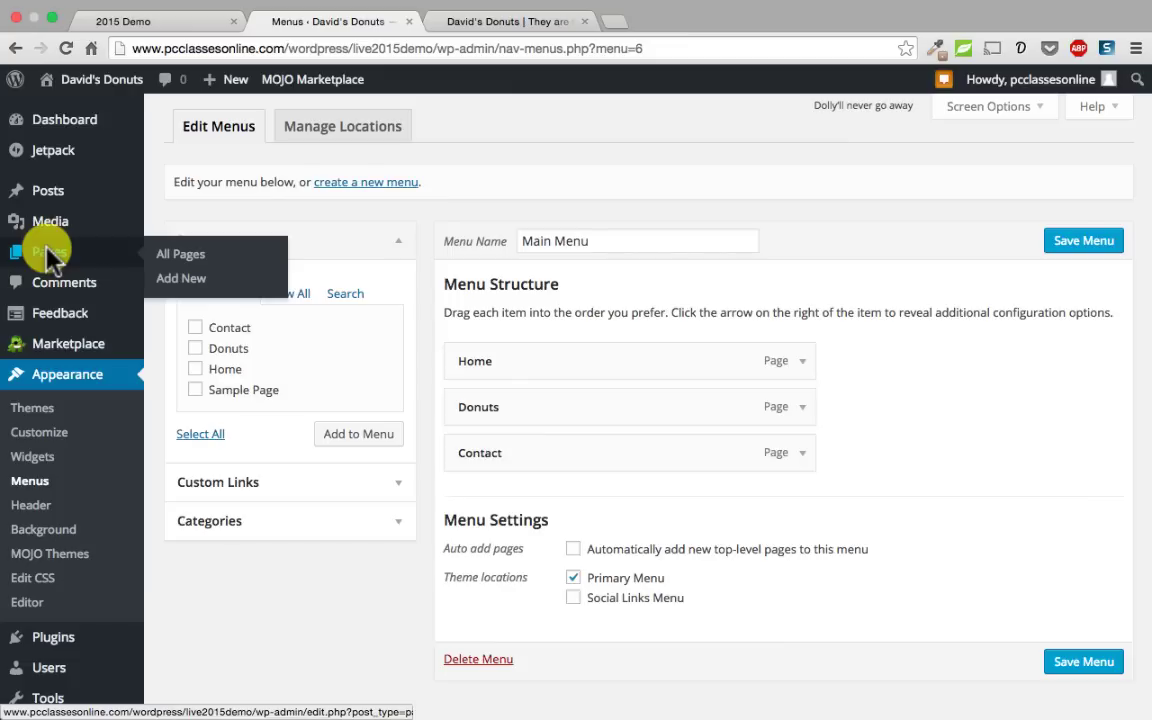
scroll(80, 558, "down", 2)
Confirm in Reading Settings that Home is the static front page and Sample Page the posts page
mouse_move(77, 663)
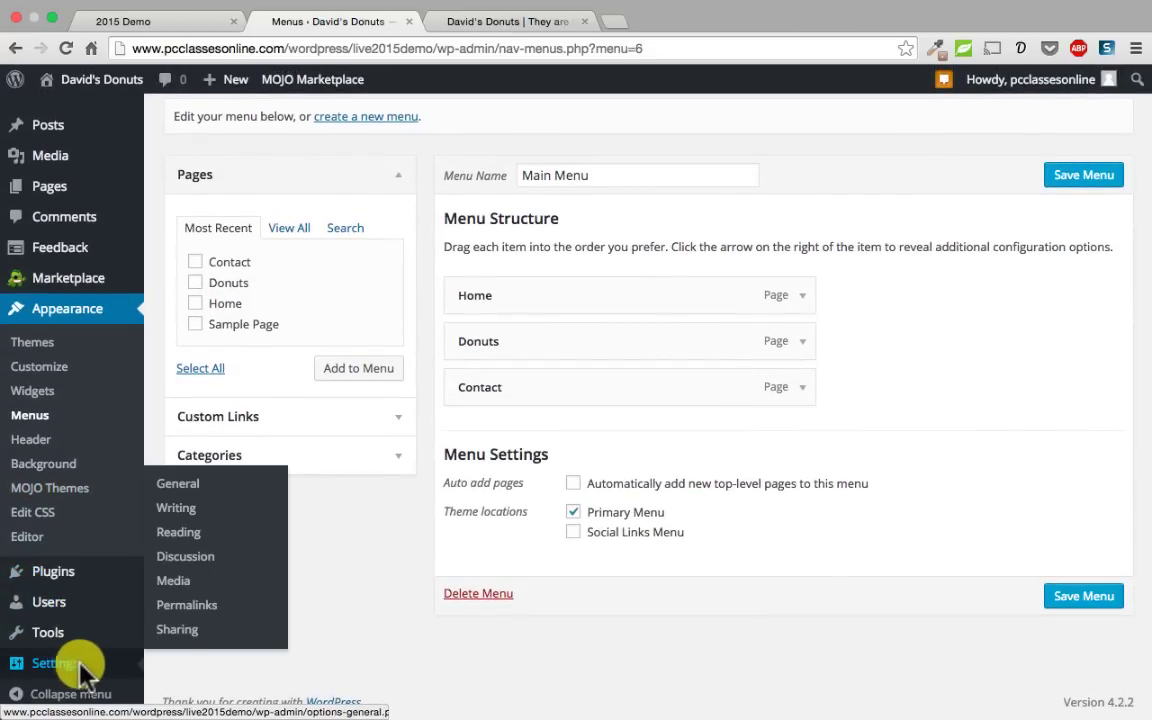
left_click(178, 533)
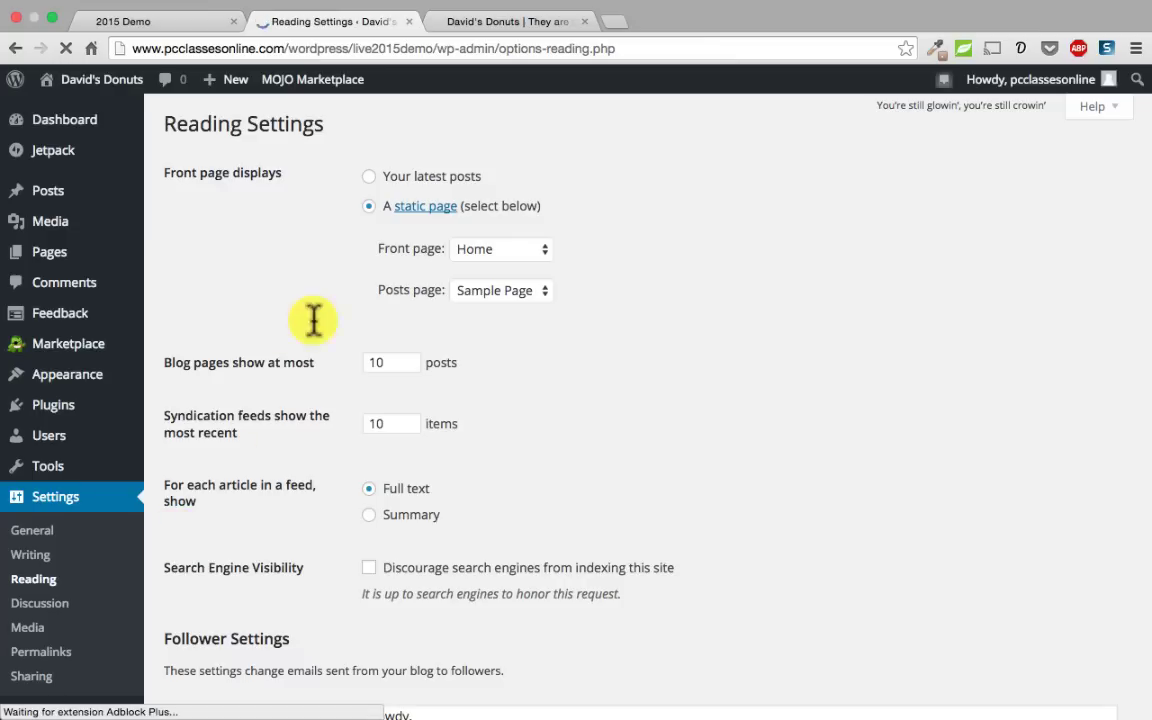
left_click(494, 249)
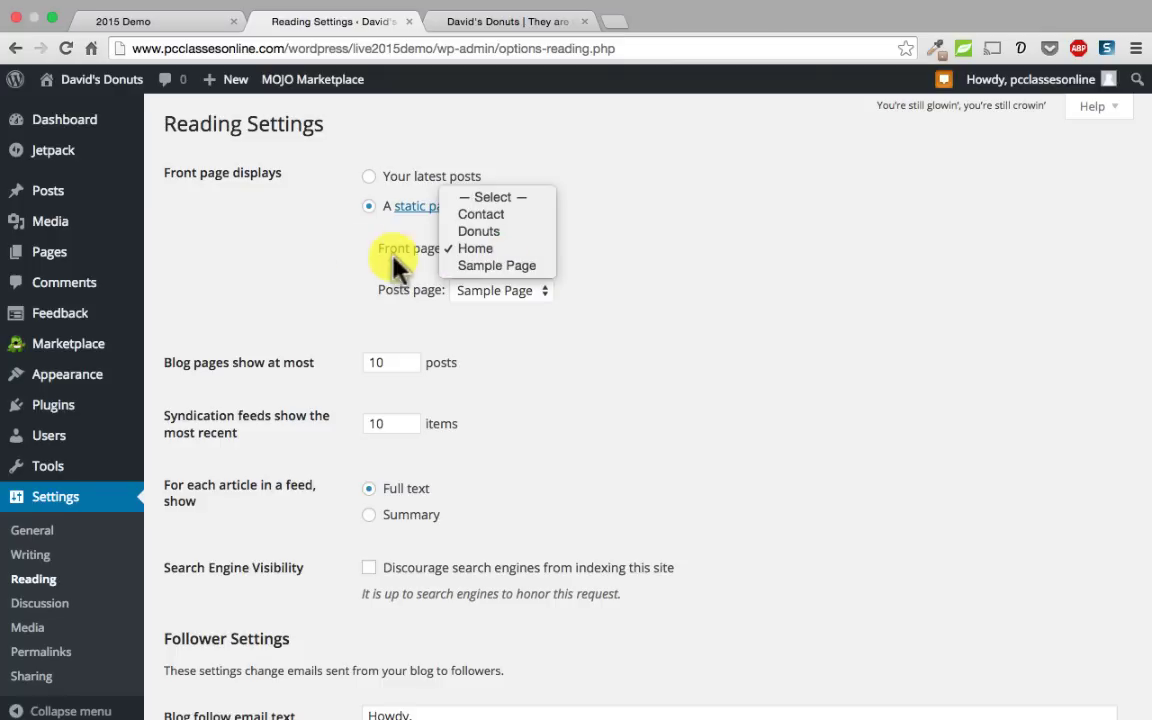
left_click(303, 264)
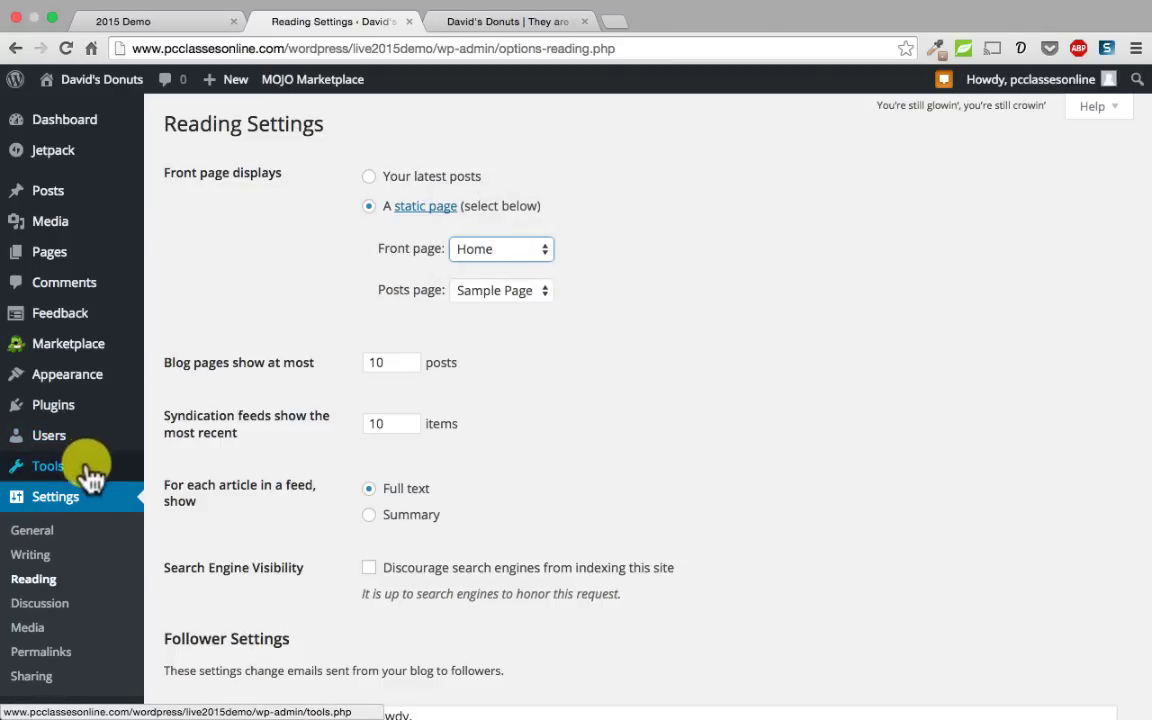
scroll(95, 530, "down", 1)
scroll(95, 530, "down", 1)
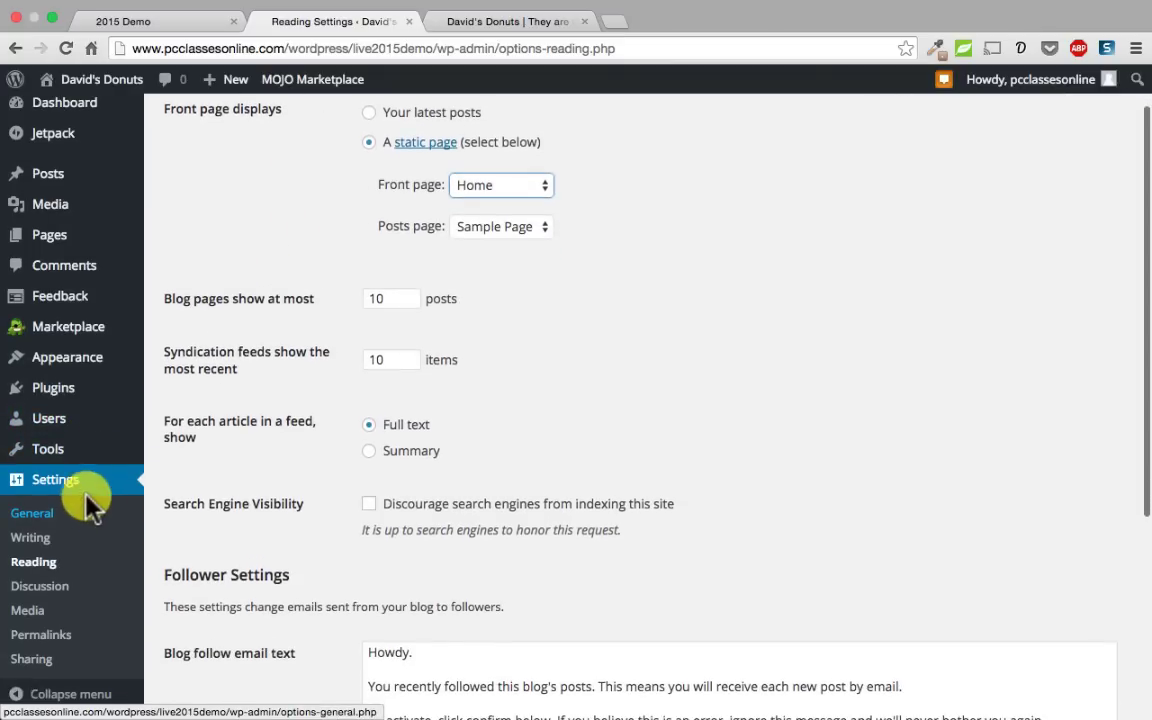
mouse_move(76, 362)
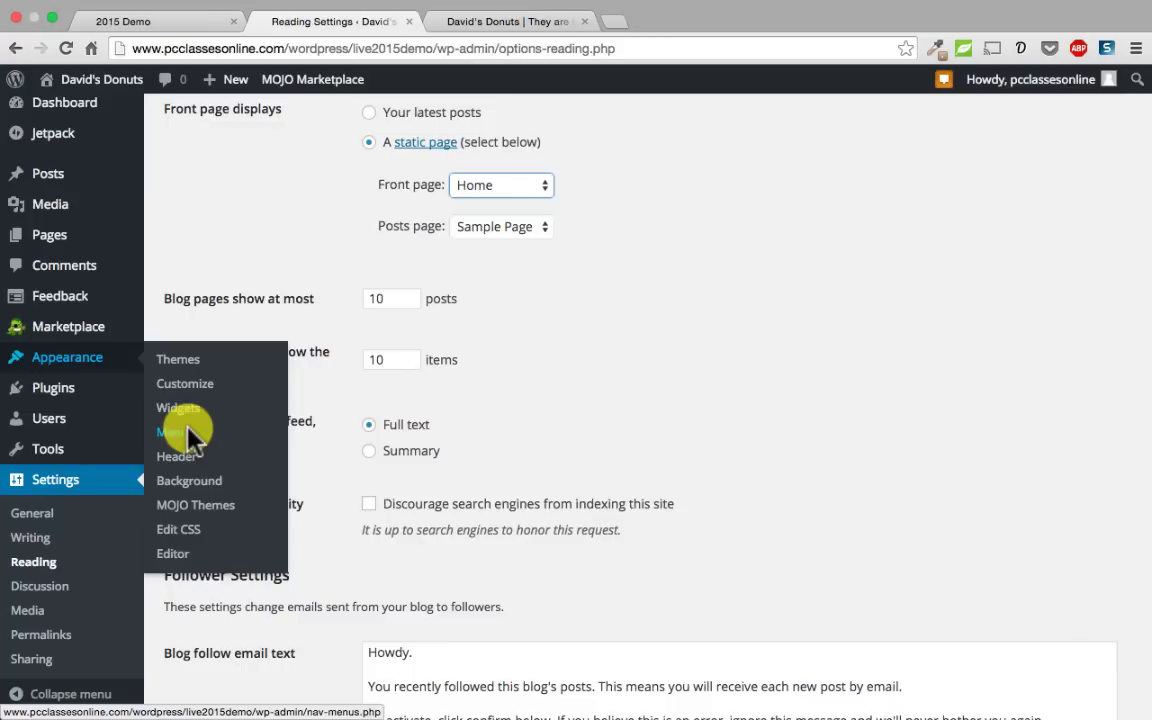
left_click(705, 330)
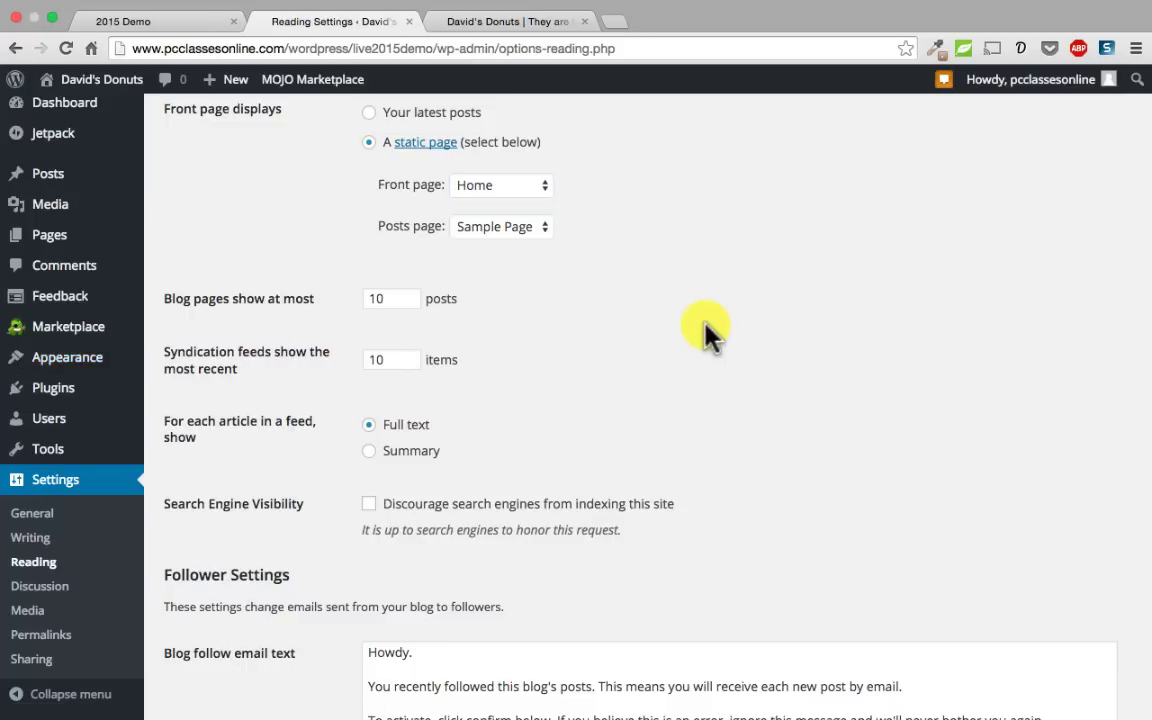
scroll(705, 330, "up", 3)
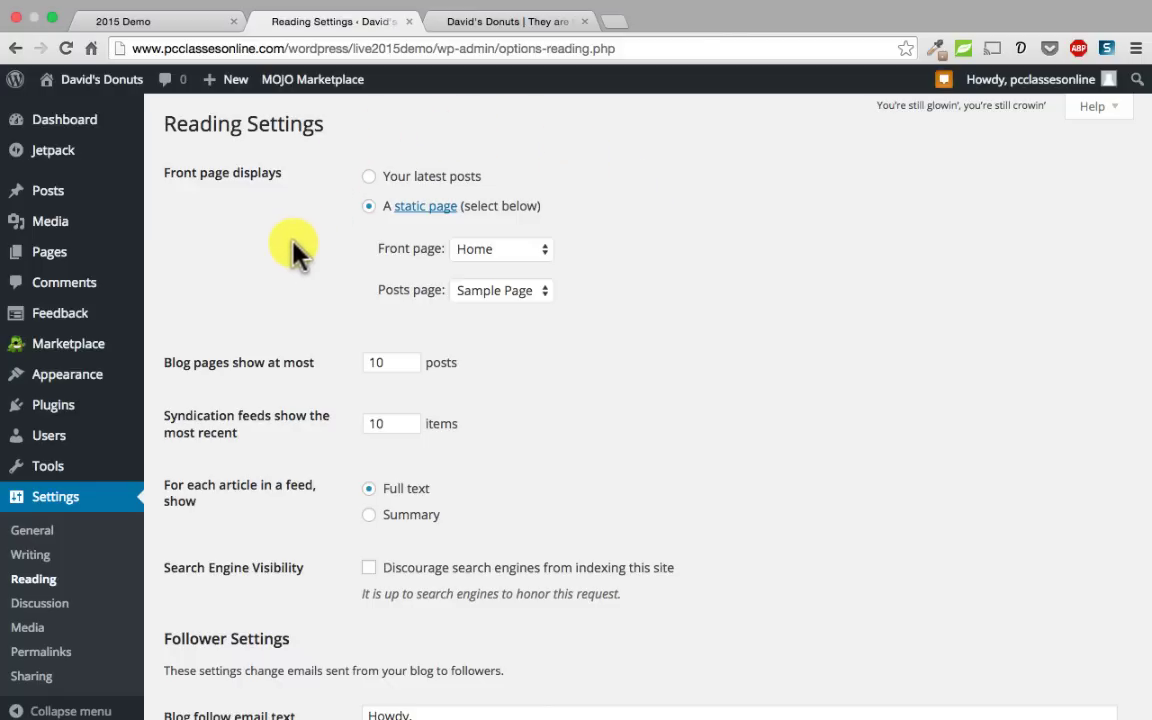
Scroll through the live David's Donuts Home front page
left_click(470, 22)
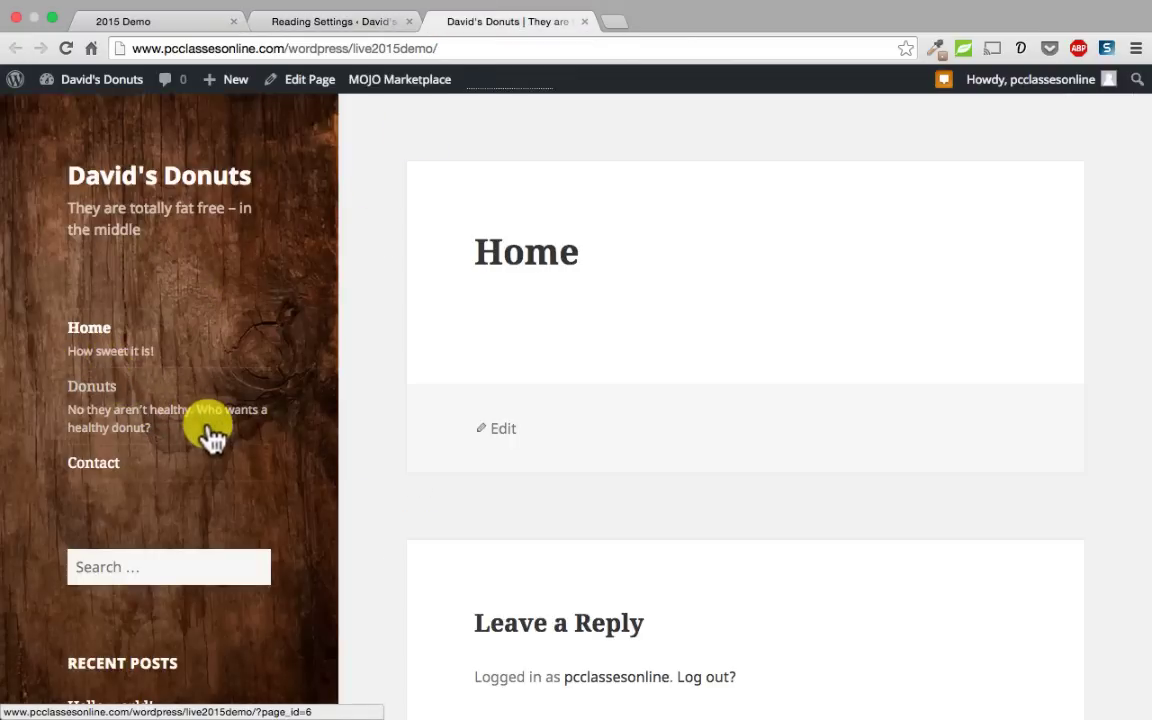
scroll(207, 548, "down", 1)
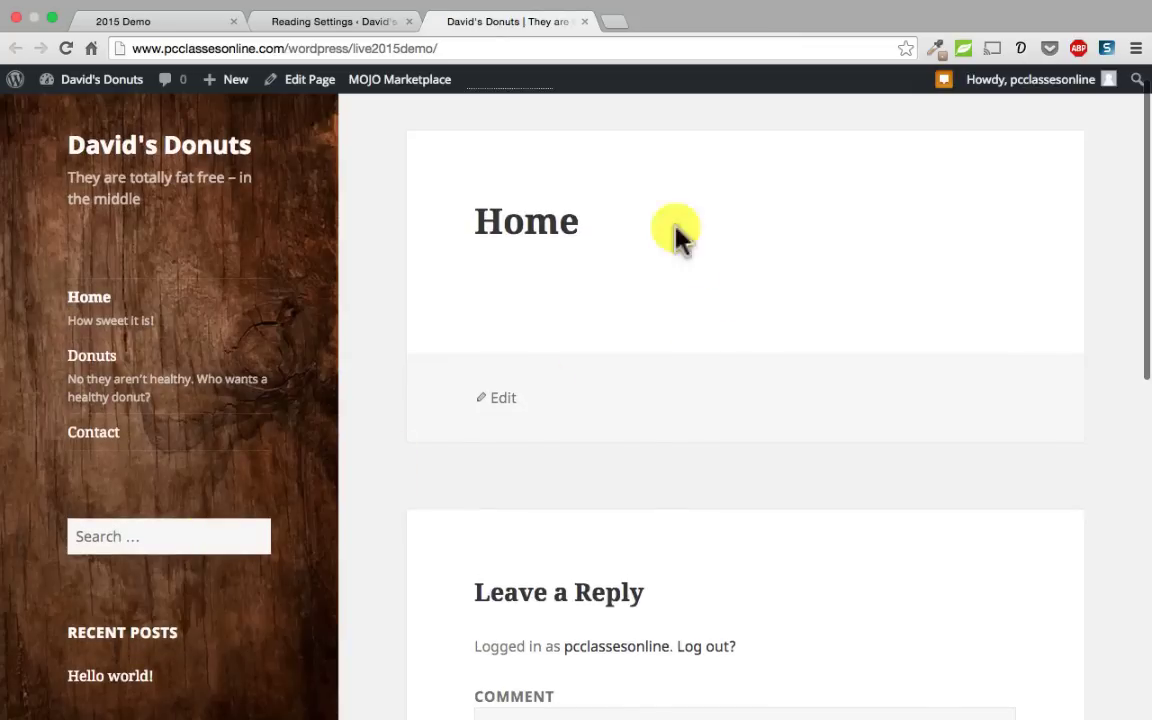
scroll(240, 478, "down", 3)
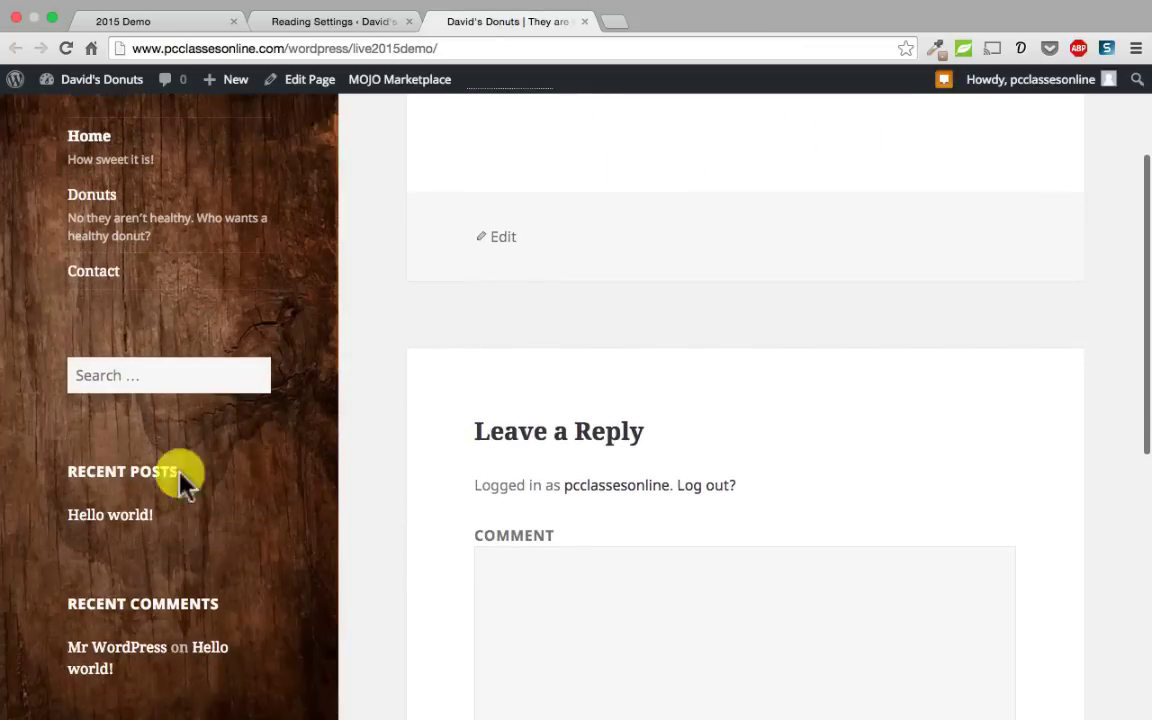
scroll(130, 415, "down", 1)
scroll(130, 418, "down", 2)
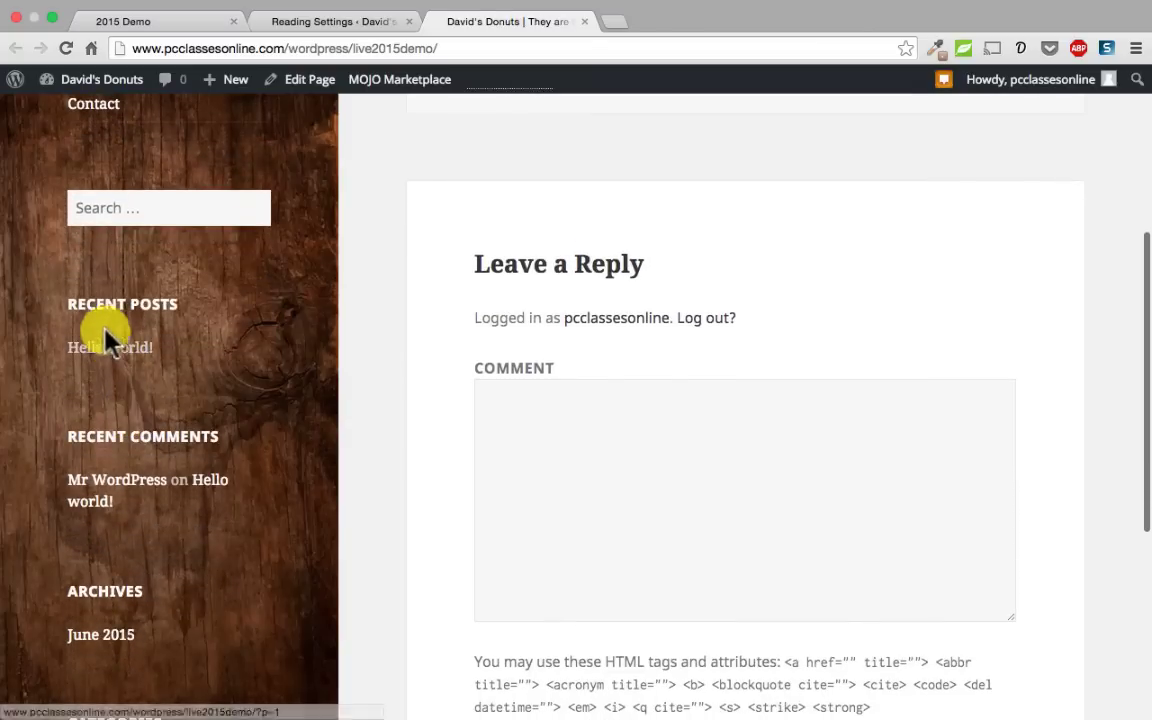
scroll(105, 540, "down", 1)
scroll(115, 552, "up", 7)
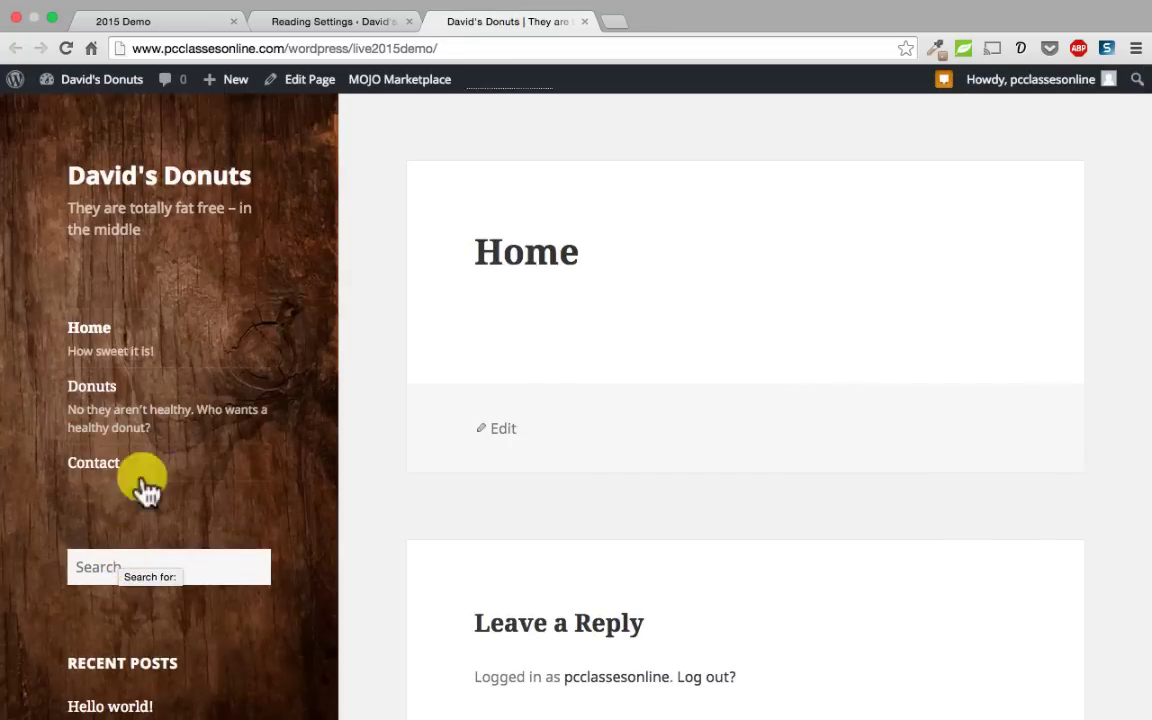
On the 2015 Demo site, select the Location & Hours address and contact text
left_click(168, 22)
scroll(192, 310, "down", 3)
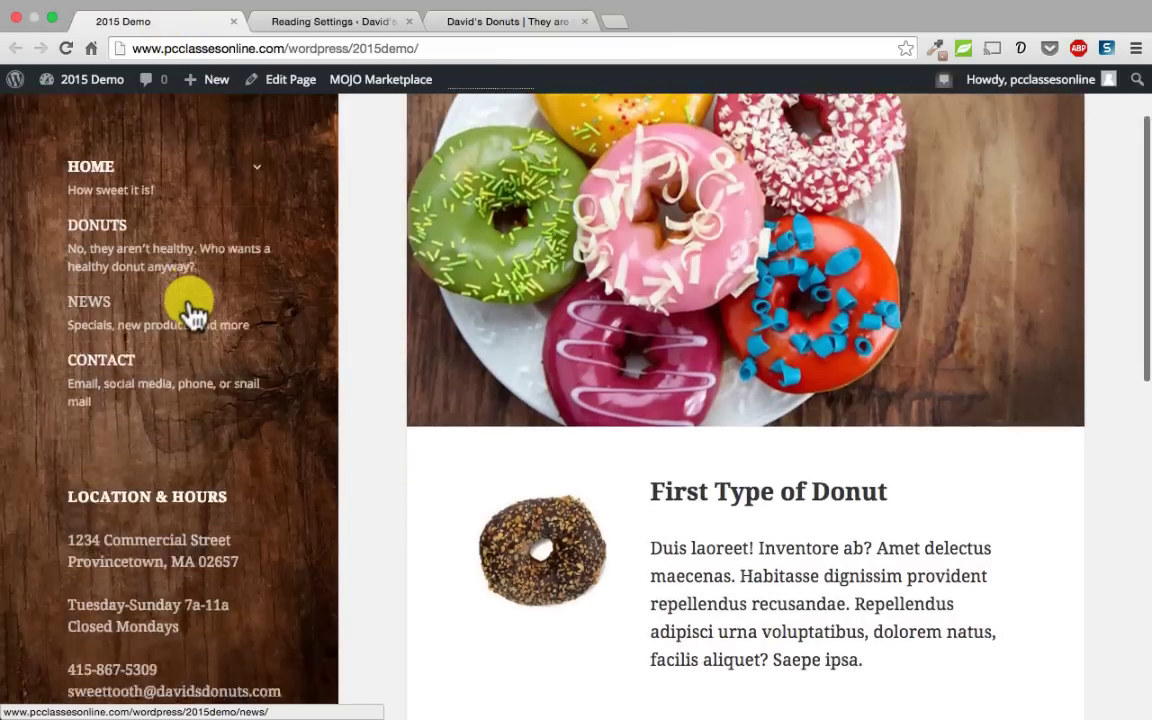
scroll(85, 448, "down", 2)
scroll(87, 445, "down", 2)
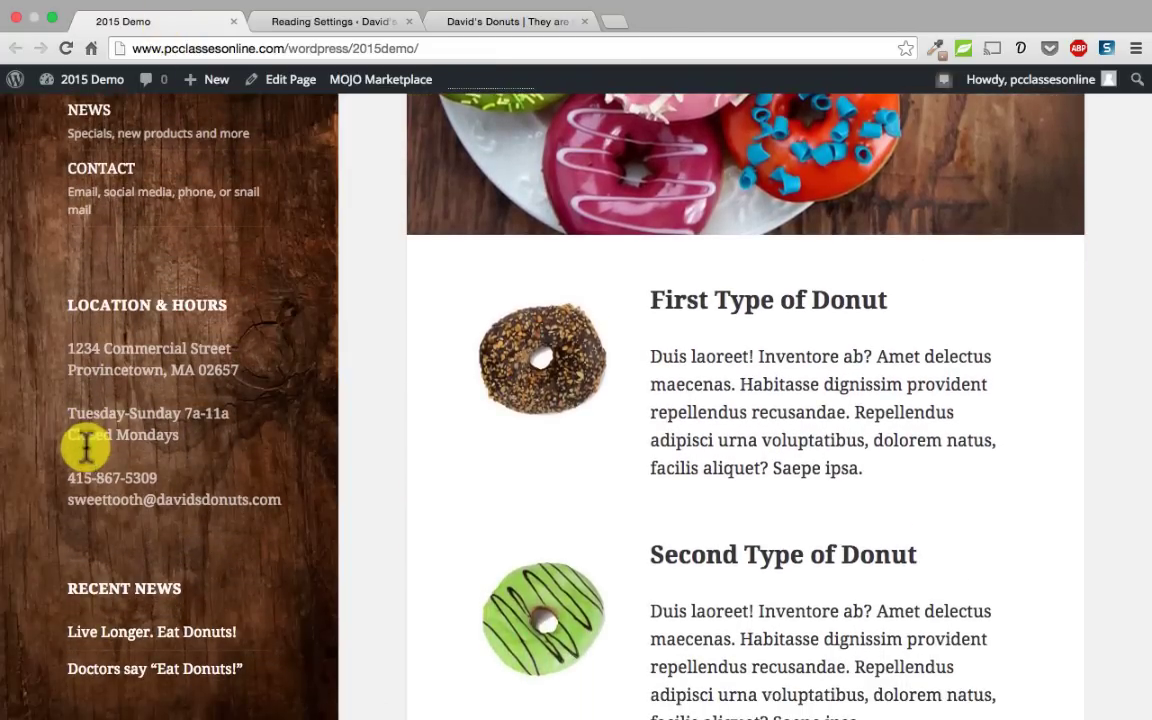
left_click_drag(70, 348, 279, 502)
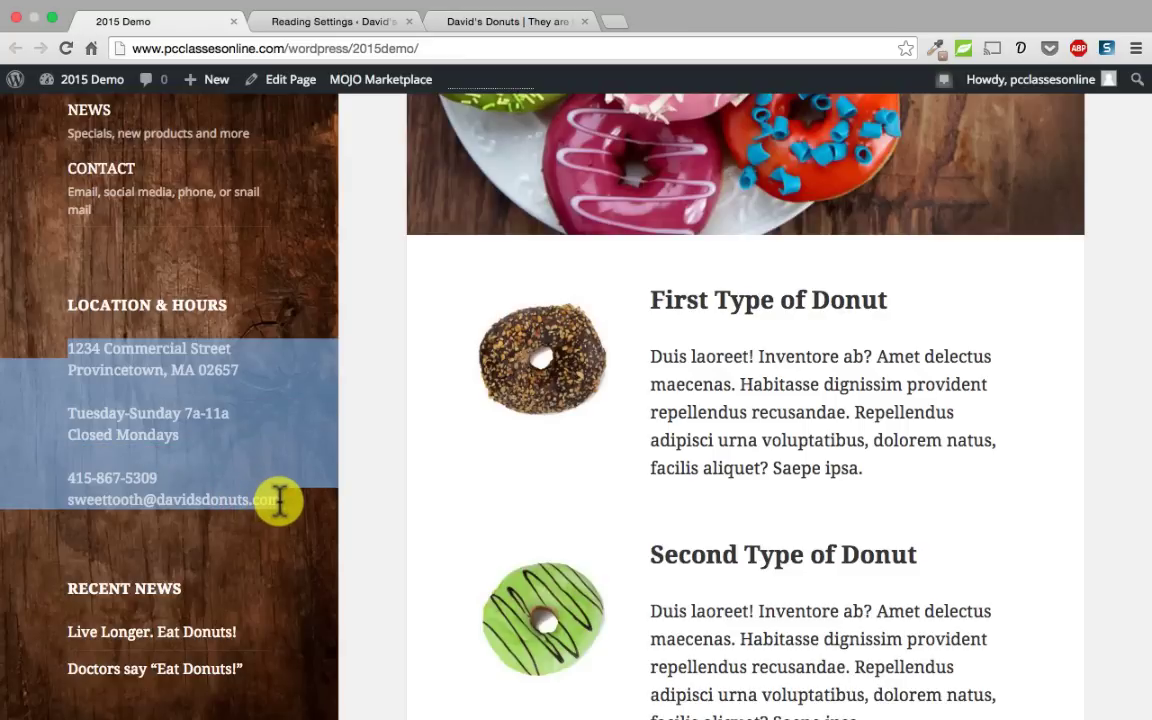
scroll(216, 406, "up", 6)
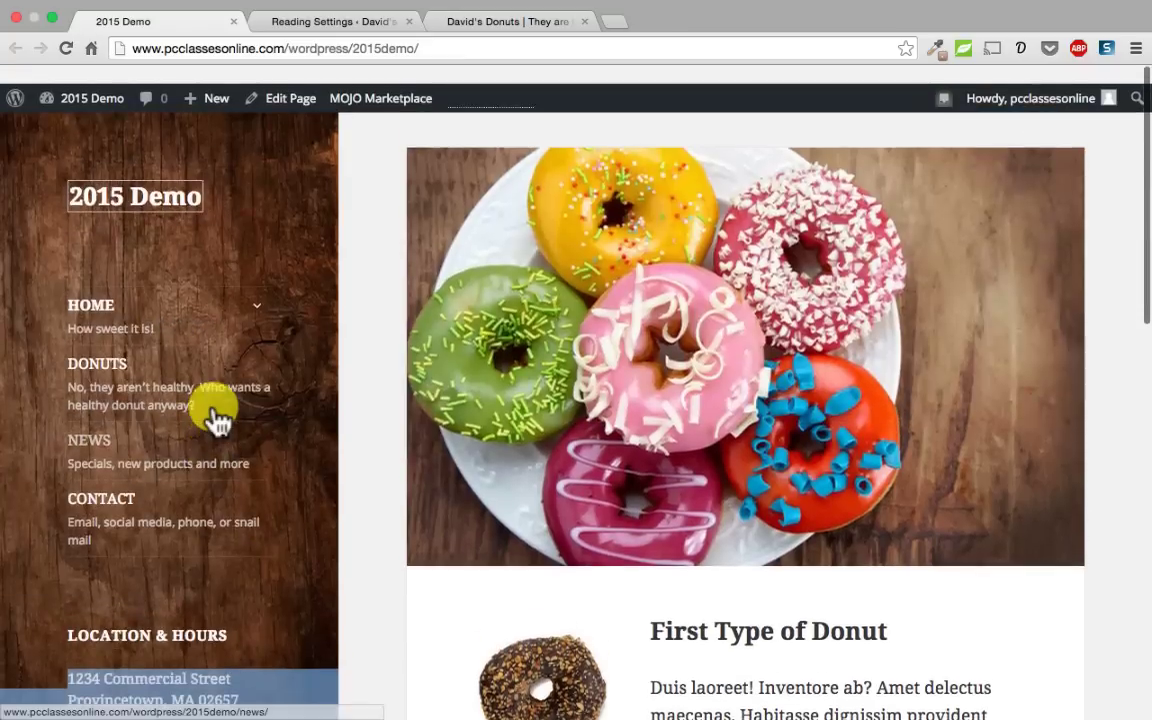
Return to the Reading Settings tab and go to Appearance > Widgets
left_click(375, 28)
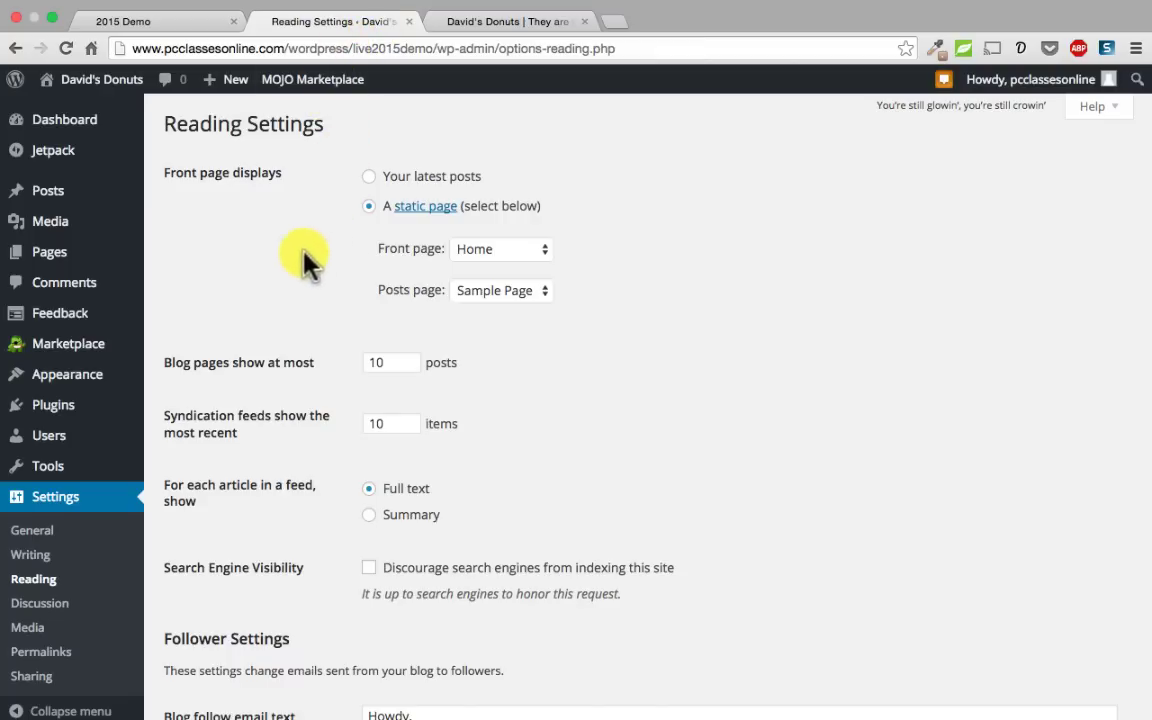
mouse_move(85, 388)
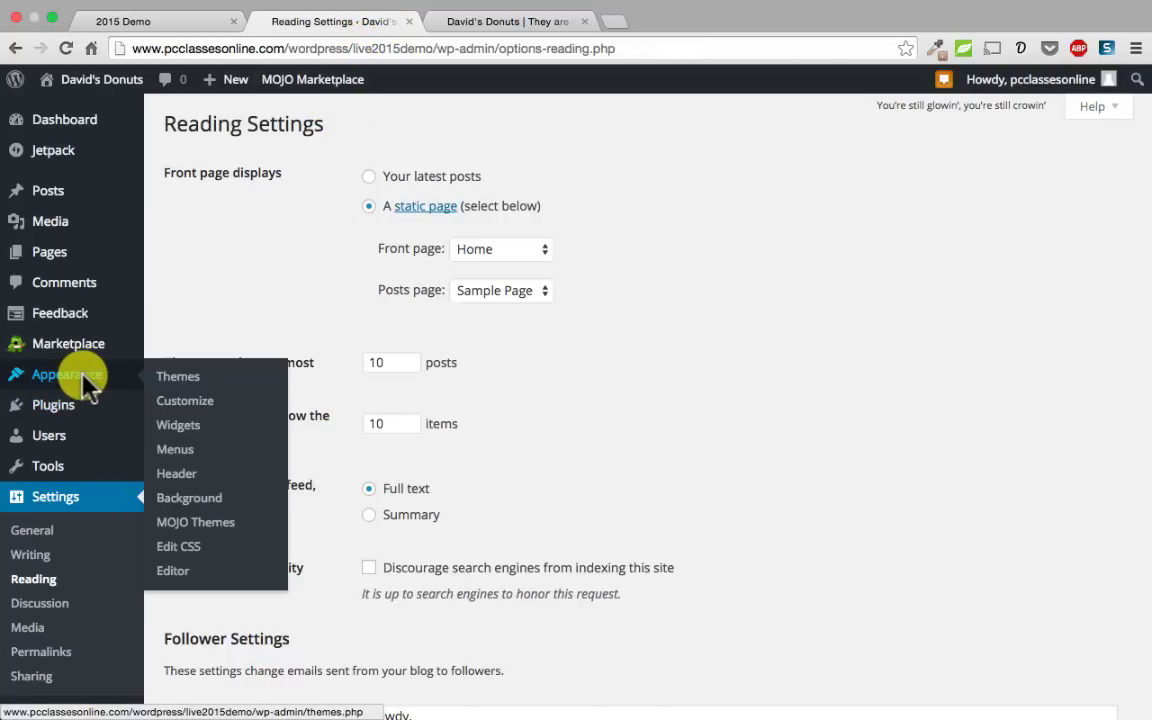
left_click(170, 428)
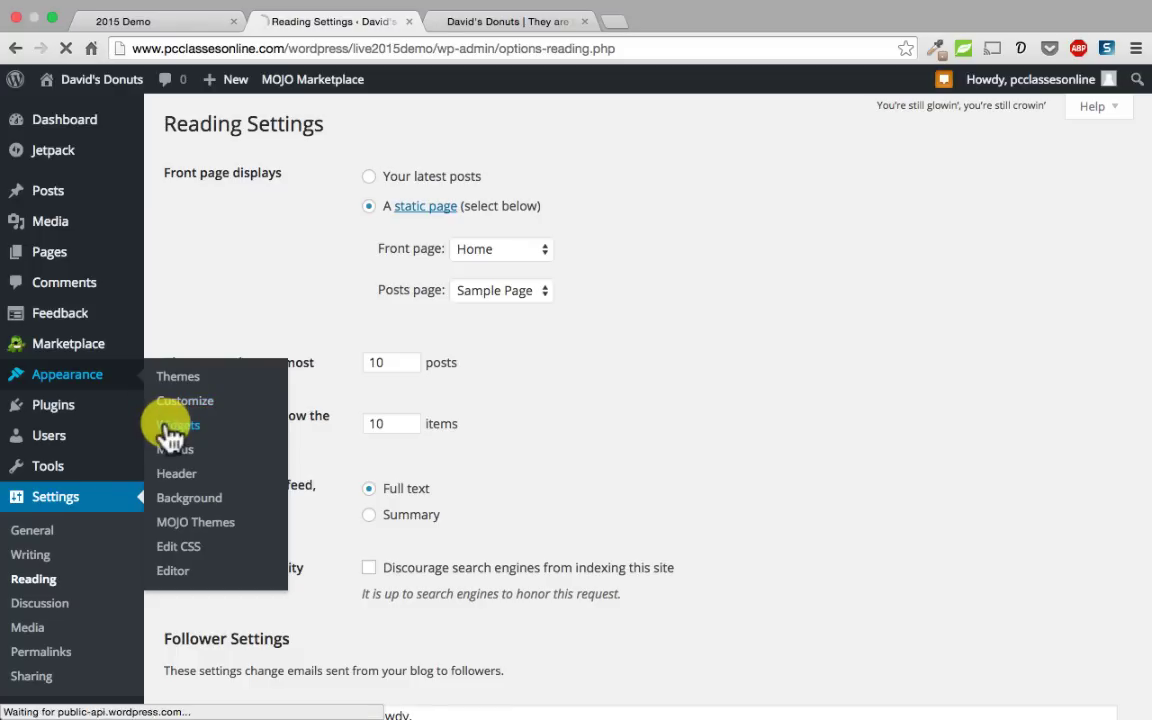
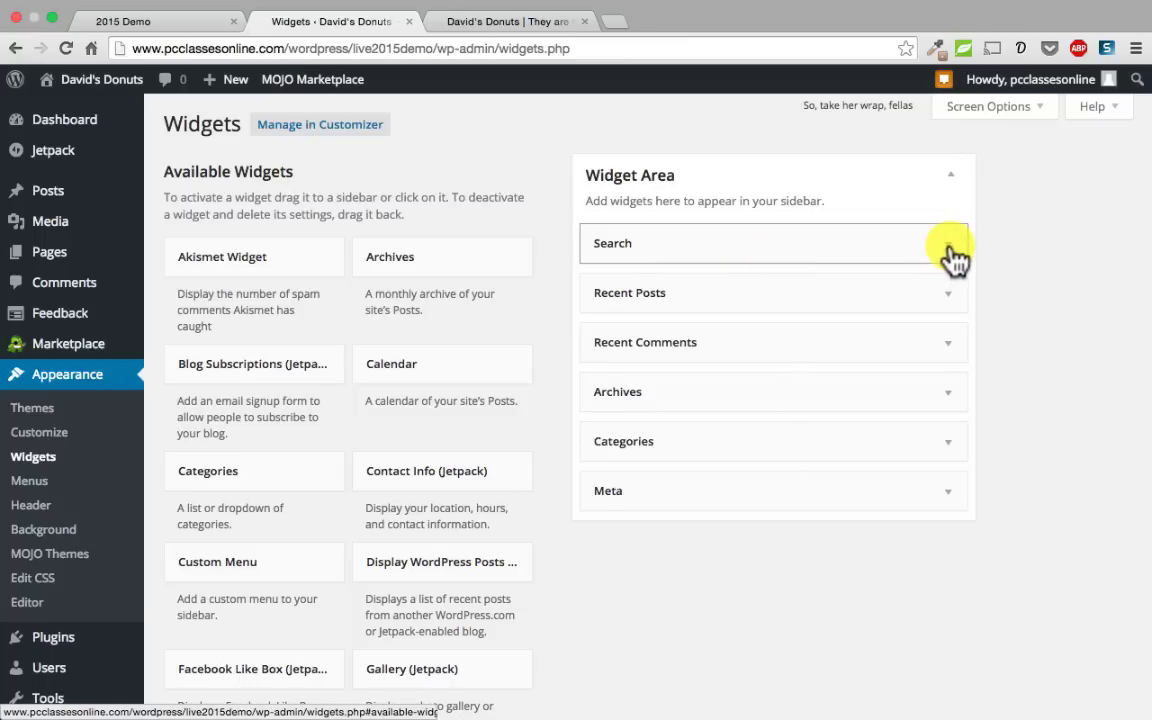
Remove the Search, Recent Posts, Recent Comments, Archives, Categories and Meta widgets from the sidebar
left_click(950, 250)
left_click(612, 340)
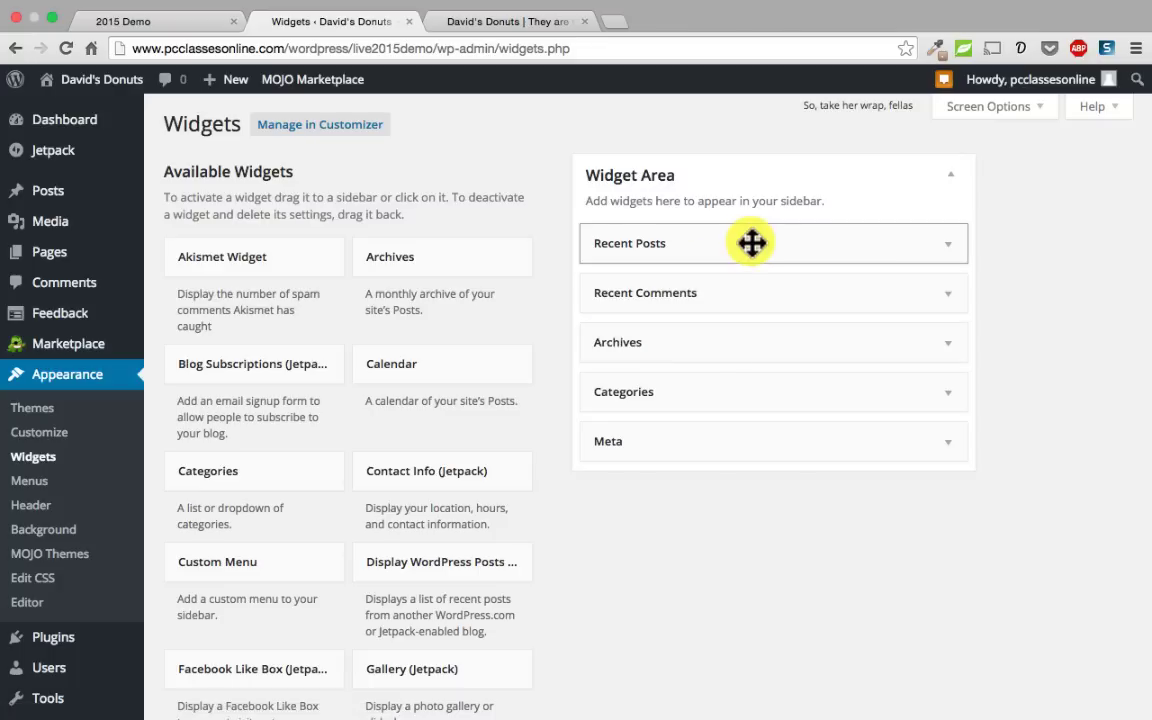
left_click_drag(725, 247, 455, 292)
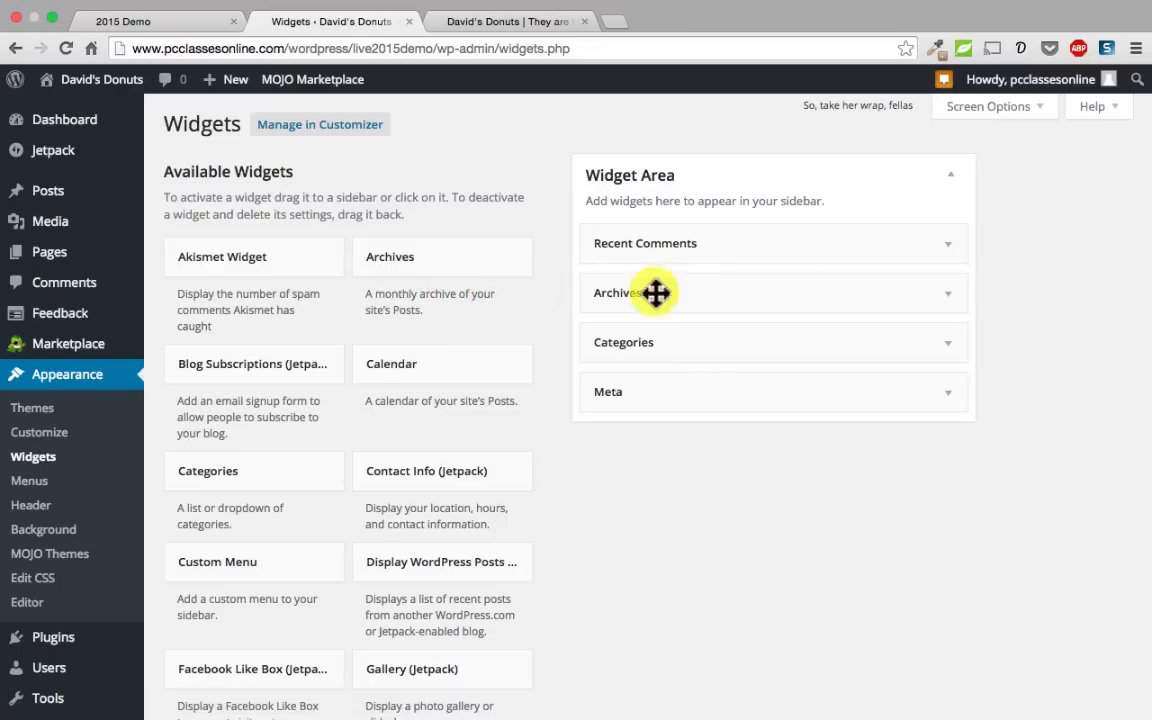
left_click_drag(743, 244, 470, 296)
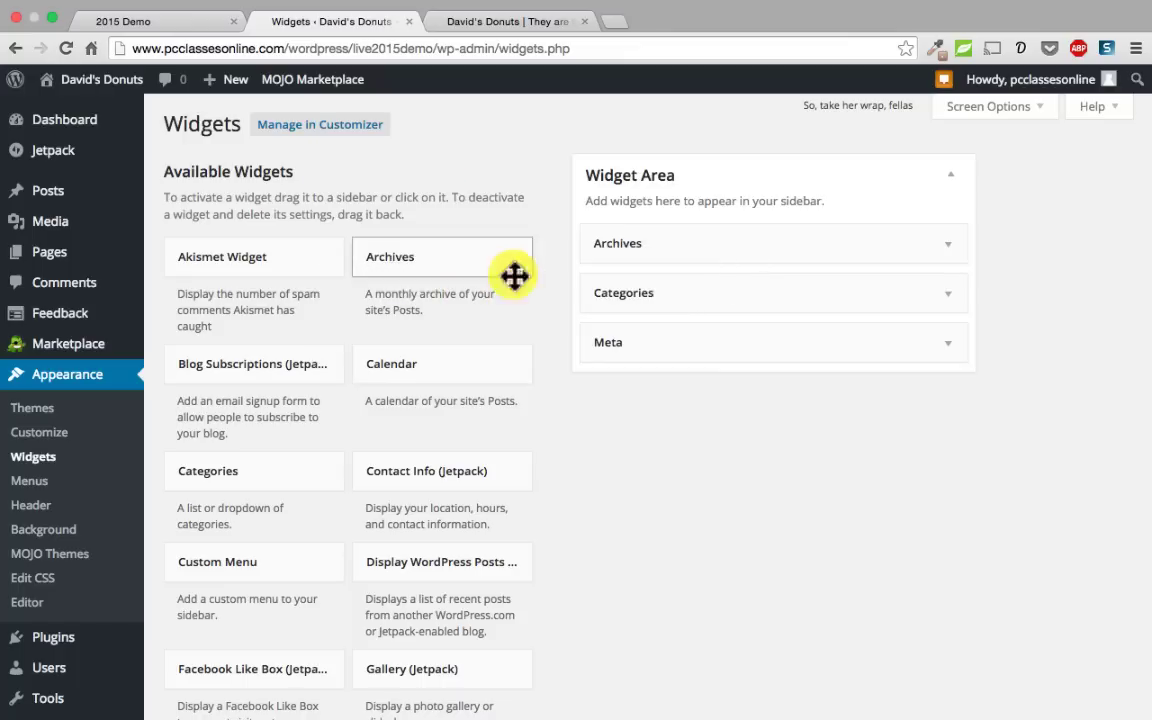
left_click_drag(746, 237, 548, 275)
left_click_drag(746, 257, 391, 289)
left_click_drag(728, 247, 431, 288)
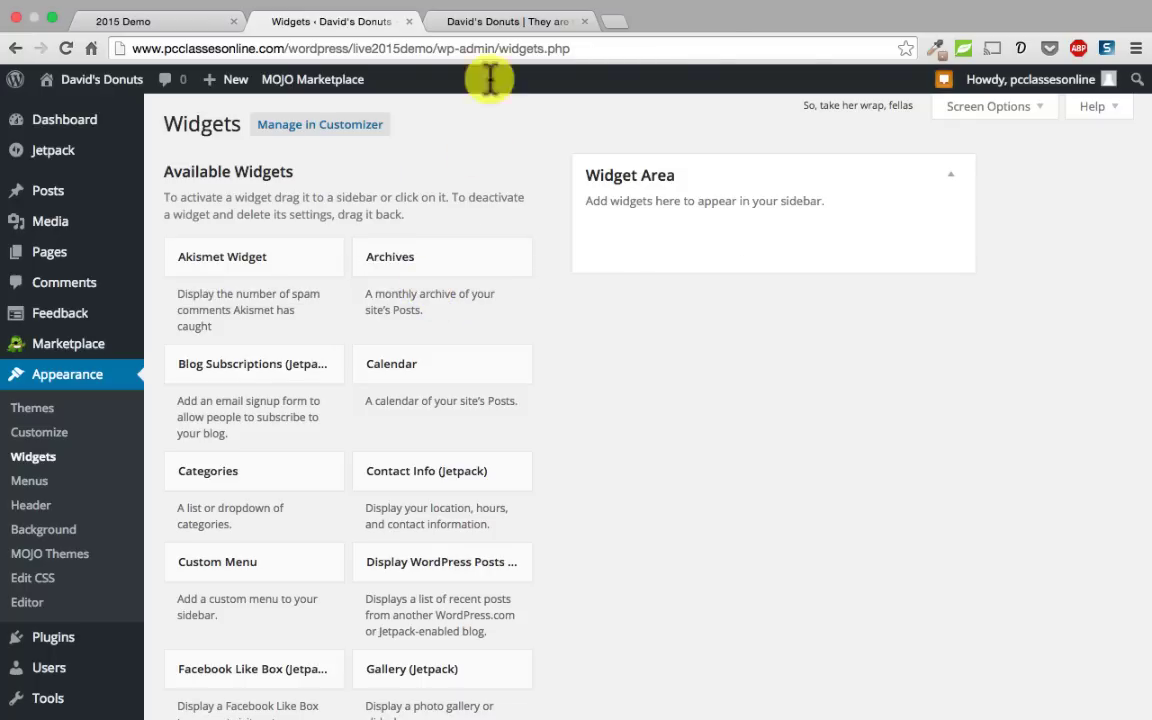
Reload the home page to confirm the empty sidebar, then return to the Widgets screen
left_click(503, 26)
key("super+r")
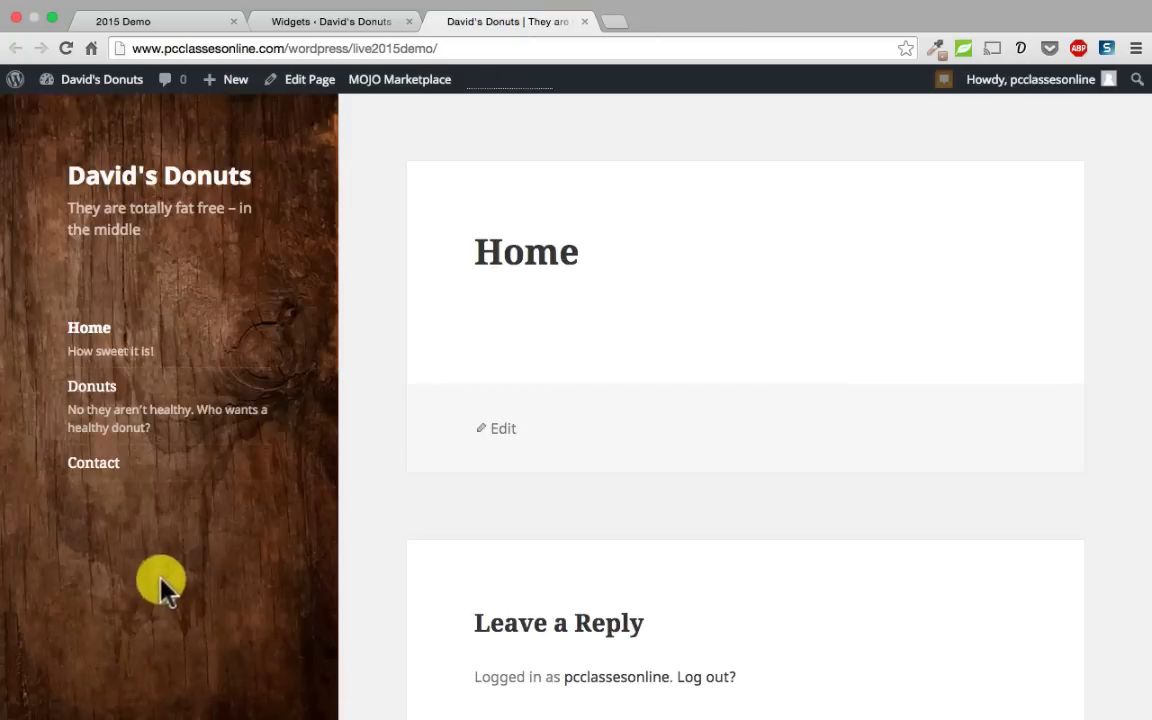
left_click(293, 28)
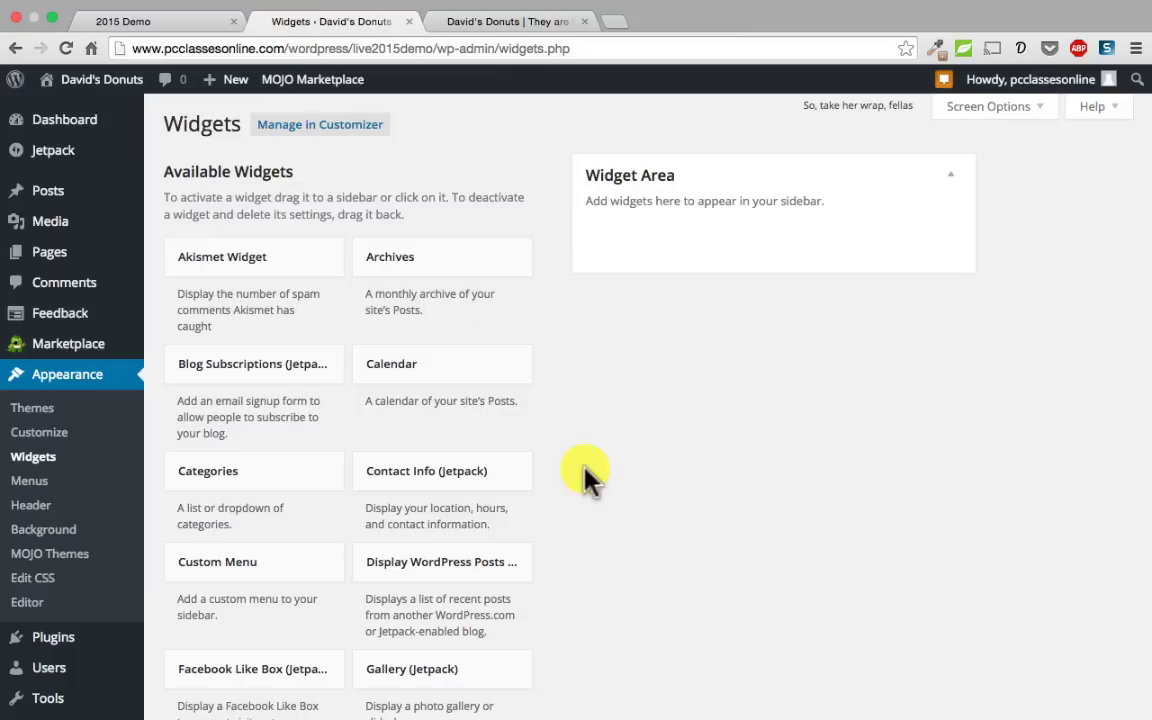
Add a Text widget to the sidebar titled 'Location and Hours'
scroll(589, 481, "down", 5)
scroll(589, 481, "down", 7)
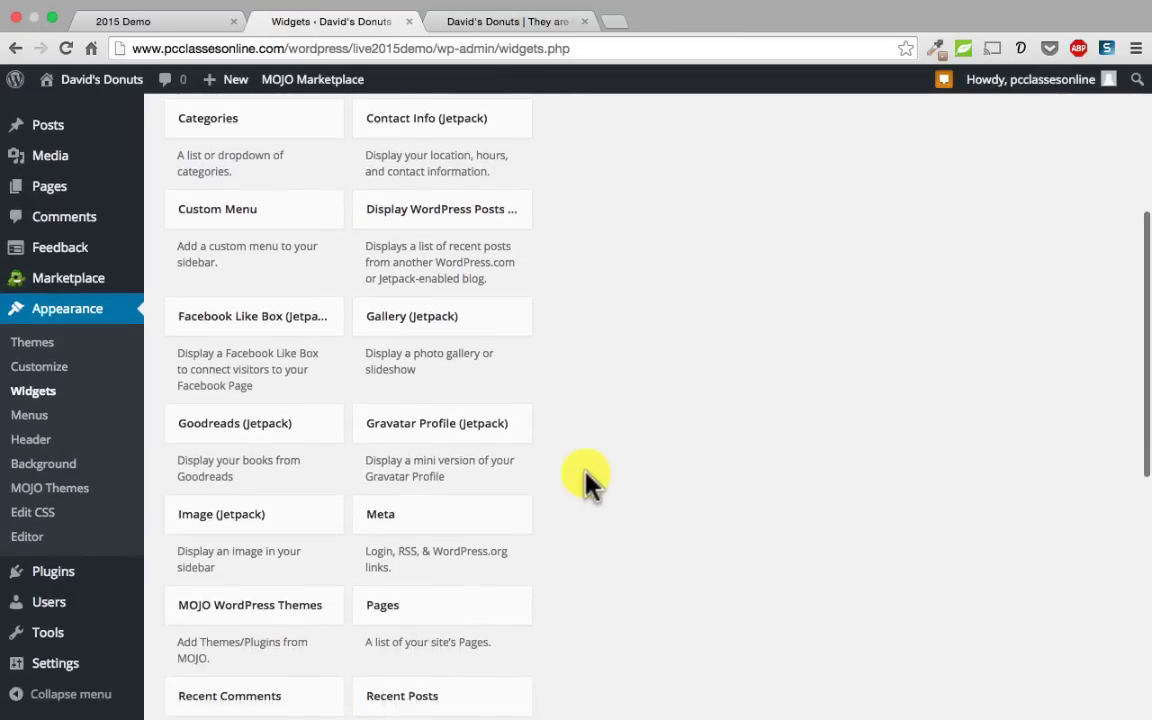
scroll(589, 481, "down", 1)
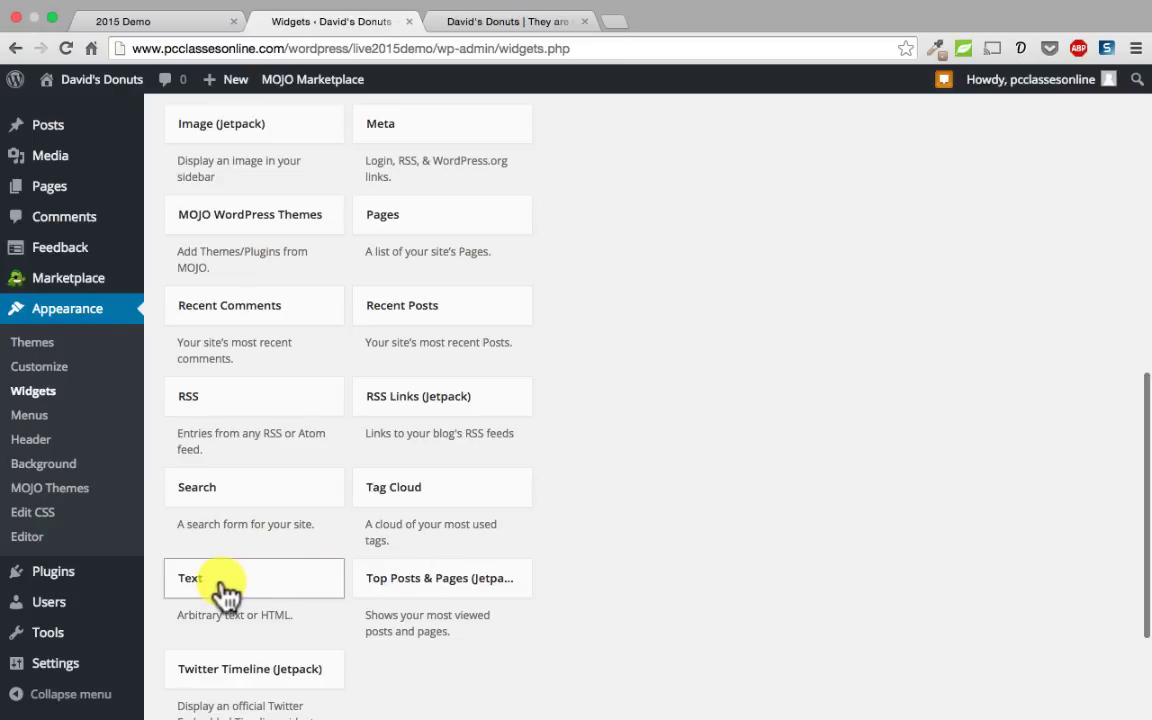
left_click_drag(226, 596, 687, 243)
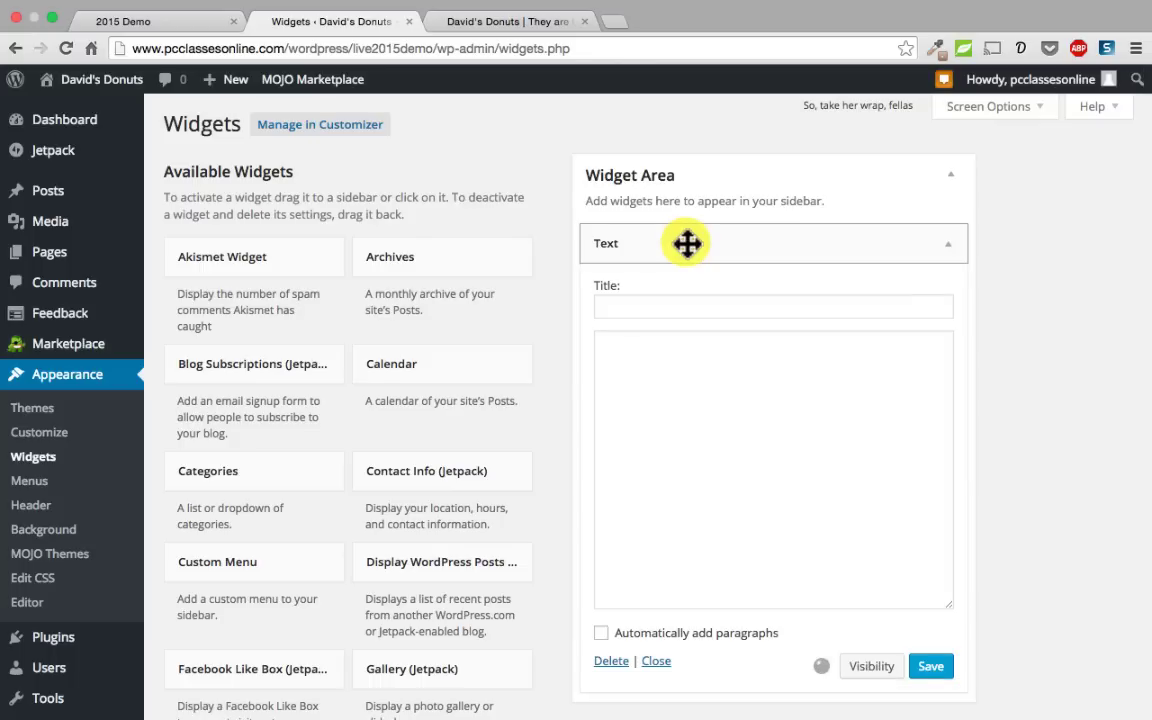
left_click(684, 242)
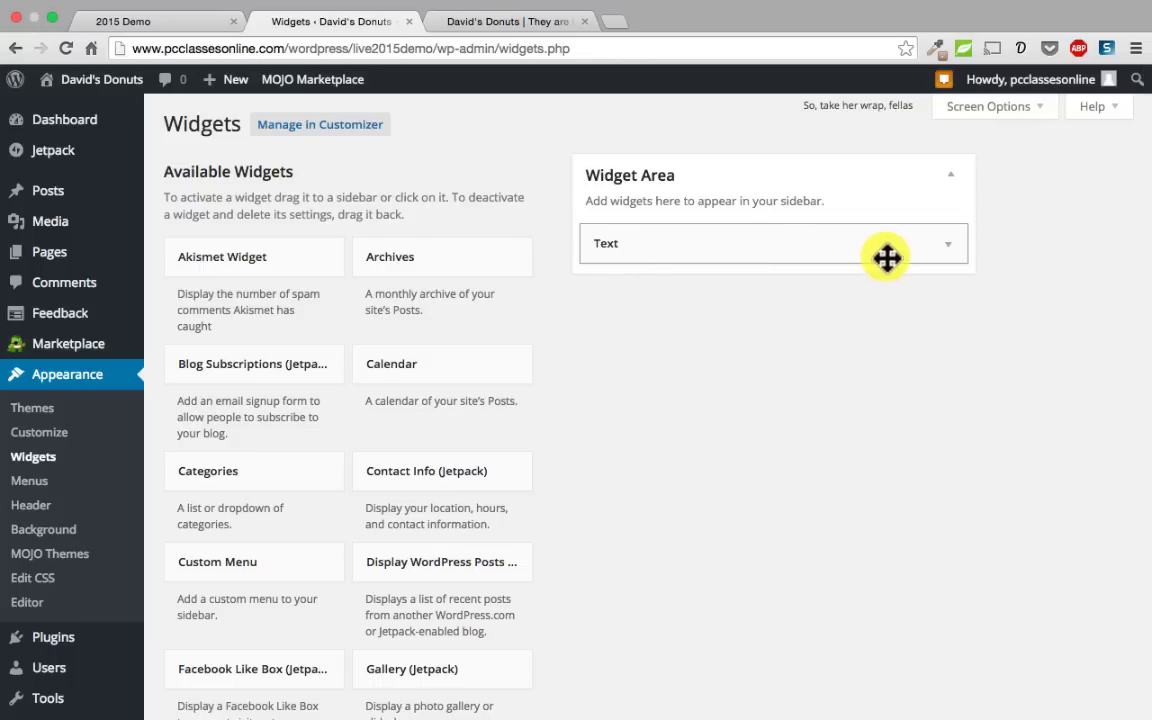
left_click(887, 258)
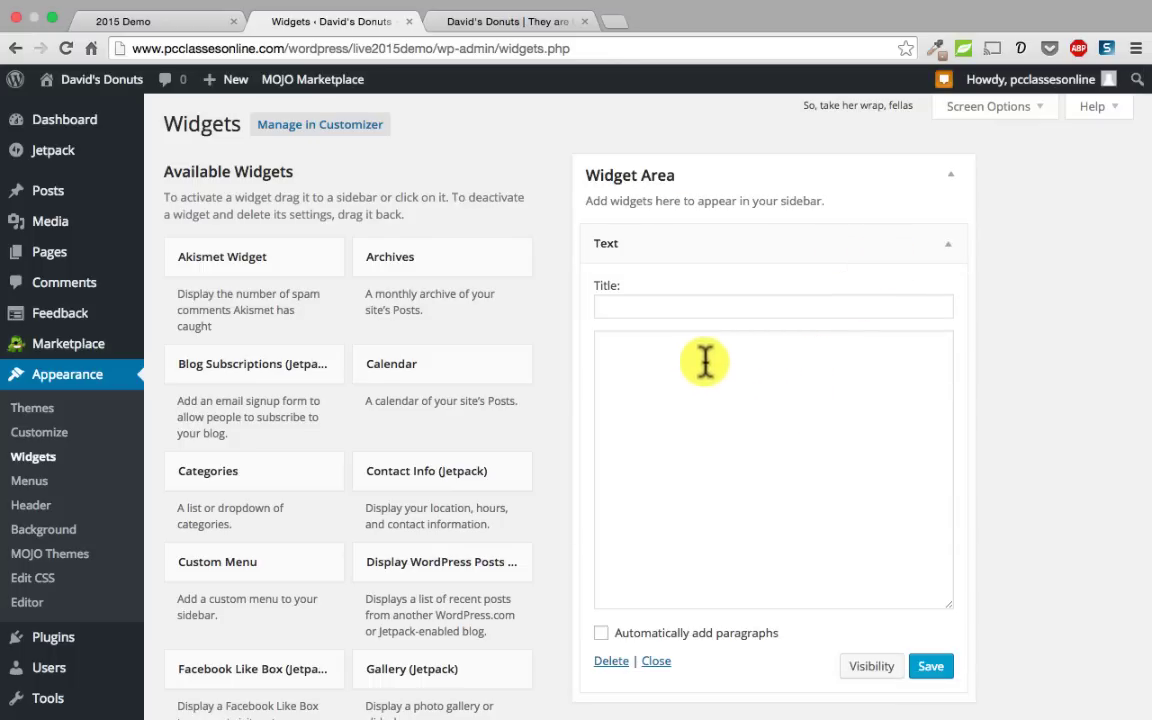
left_click(617, 304)
type("Location and Hours")
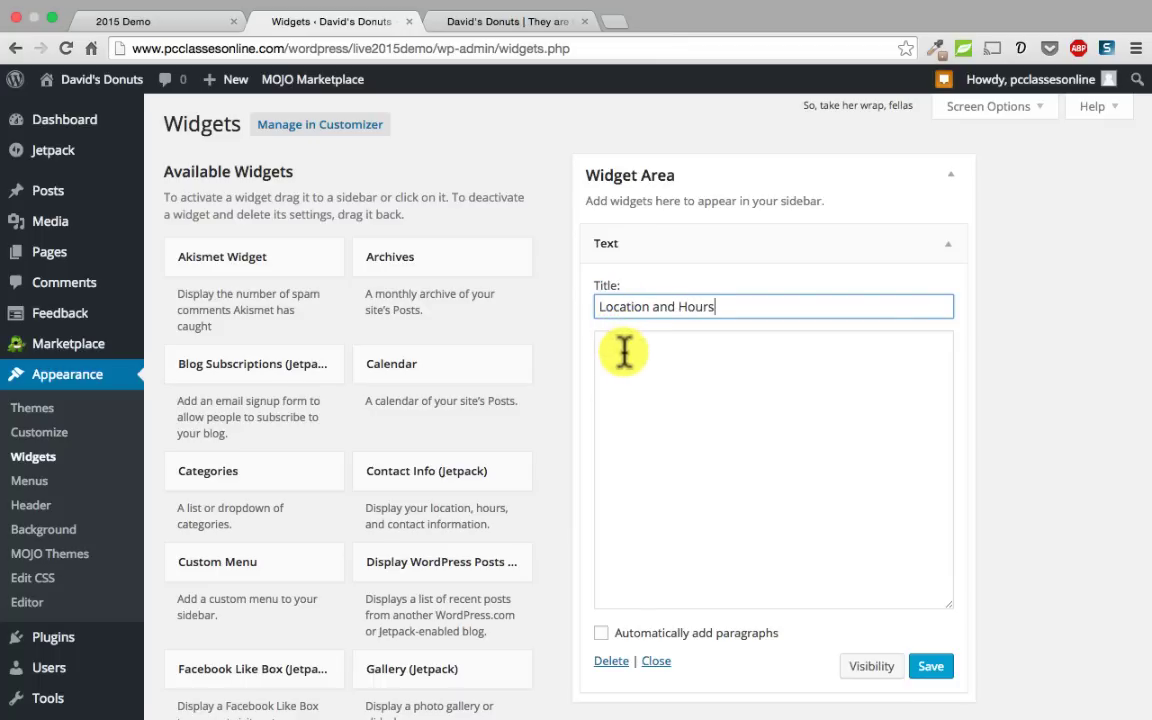
Paste the shop's address, hours, phone and e-mail, enable automatic paragraphs, and save the widget
left_click(627, 354)
key("ctrl+v")
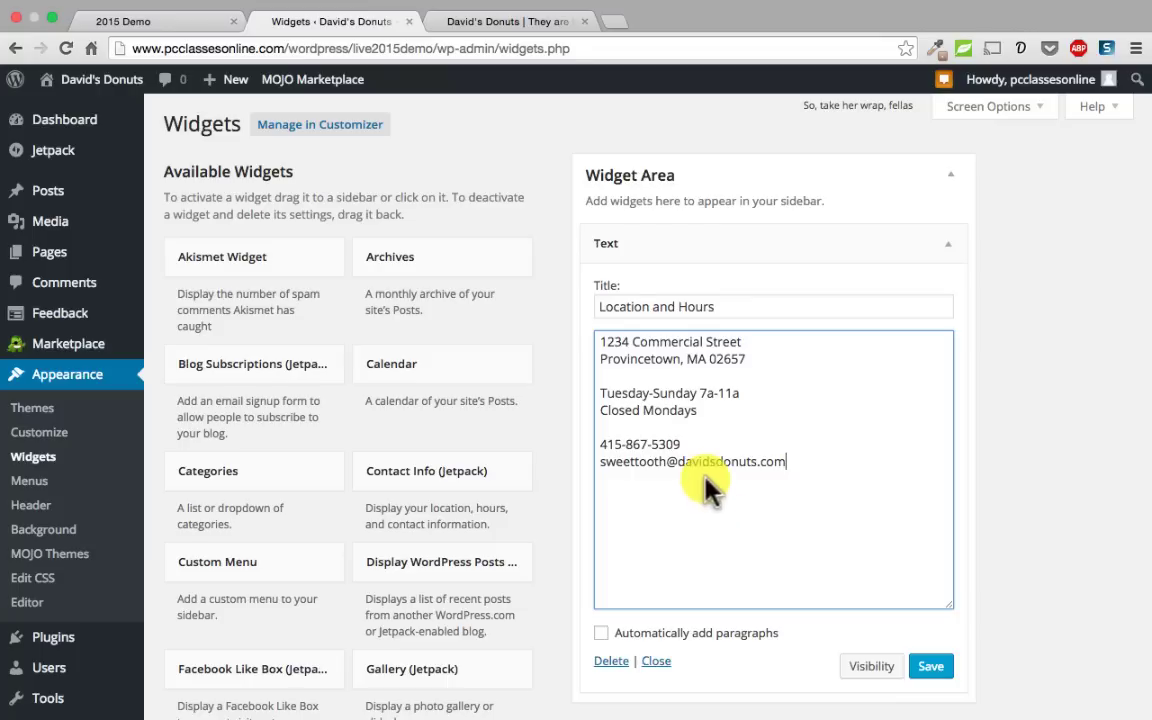
left_click(600, 633)
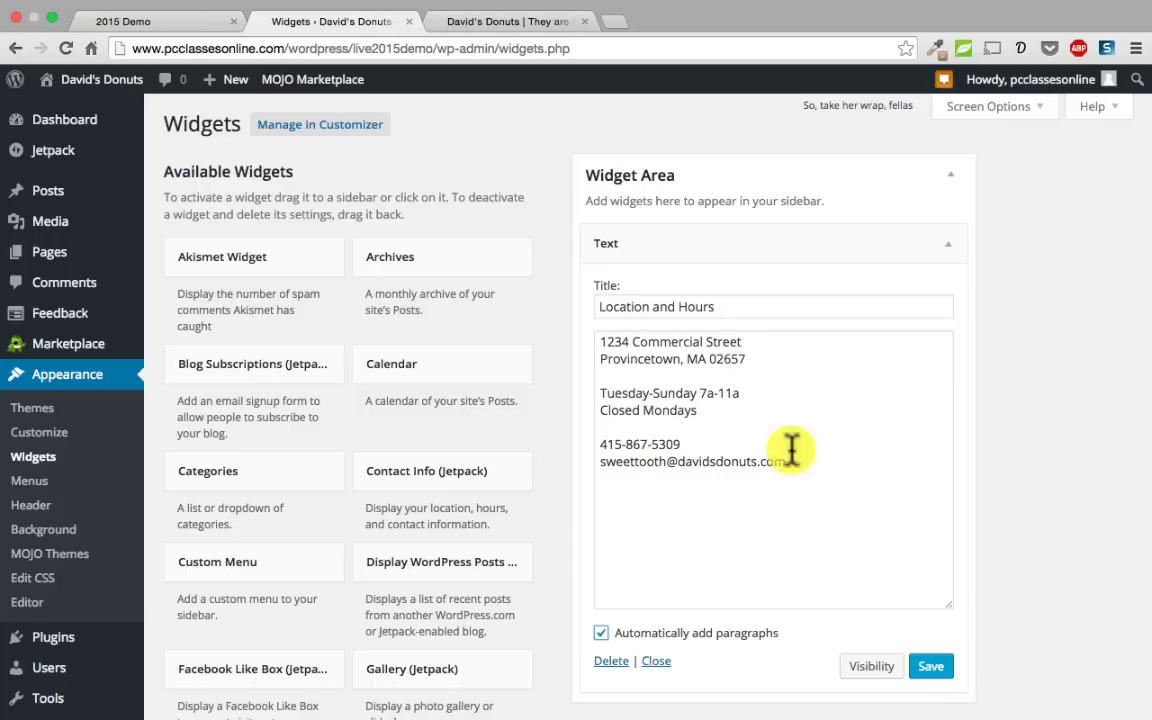
left_click(930, 667)
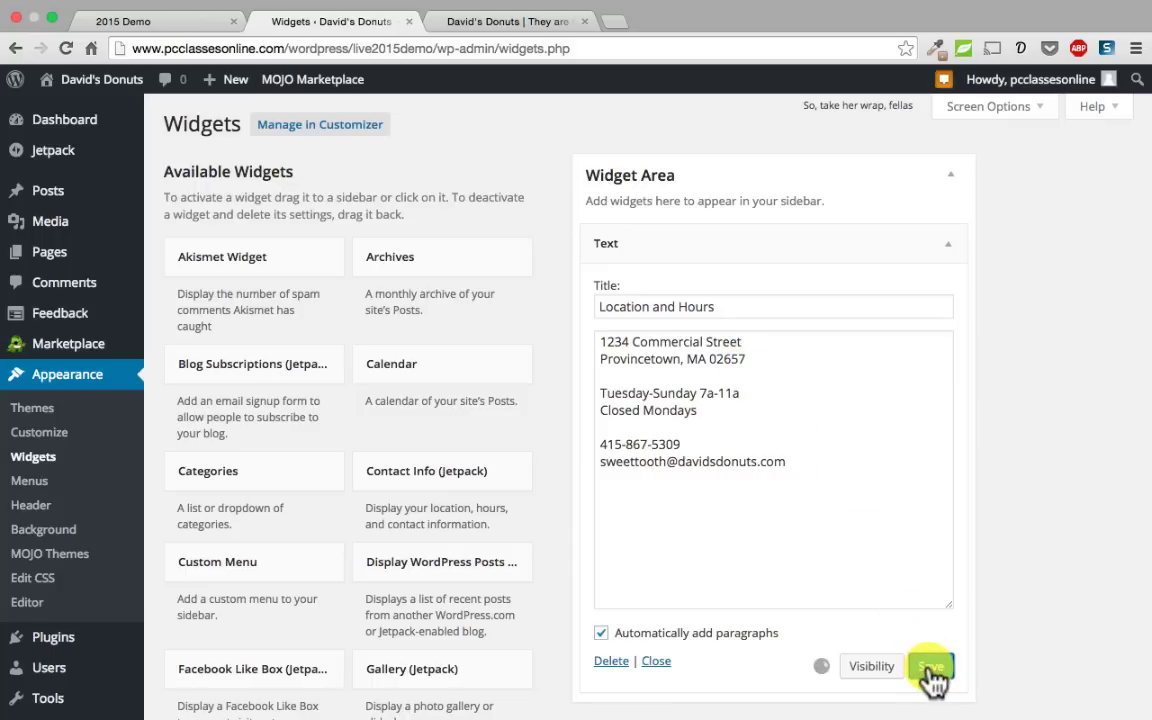
left_click(519, 25)
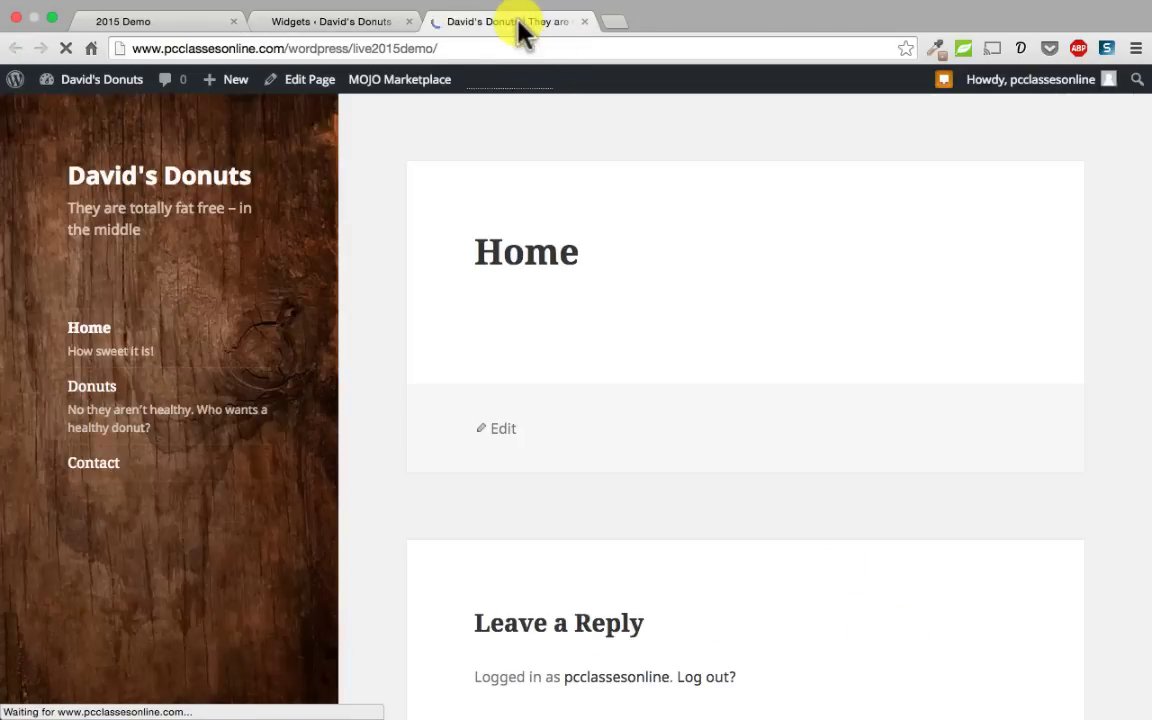
Check the Location and Hours block on the live sidebar, then collapse that widget in Widgets
scroll(205, 495, "down", 1)
scroll(205, 495, "down", 3)
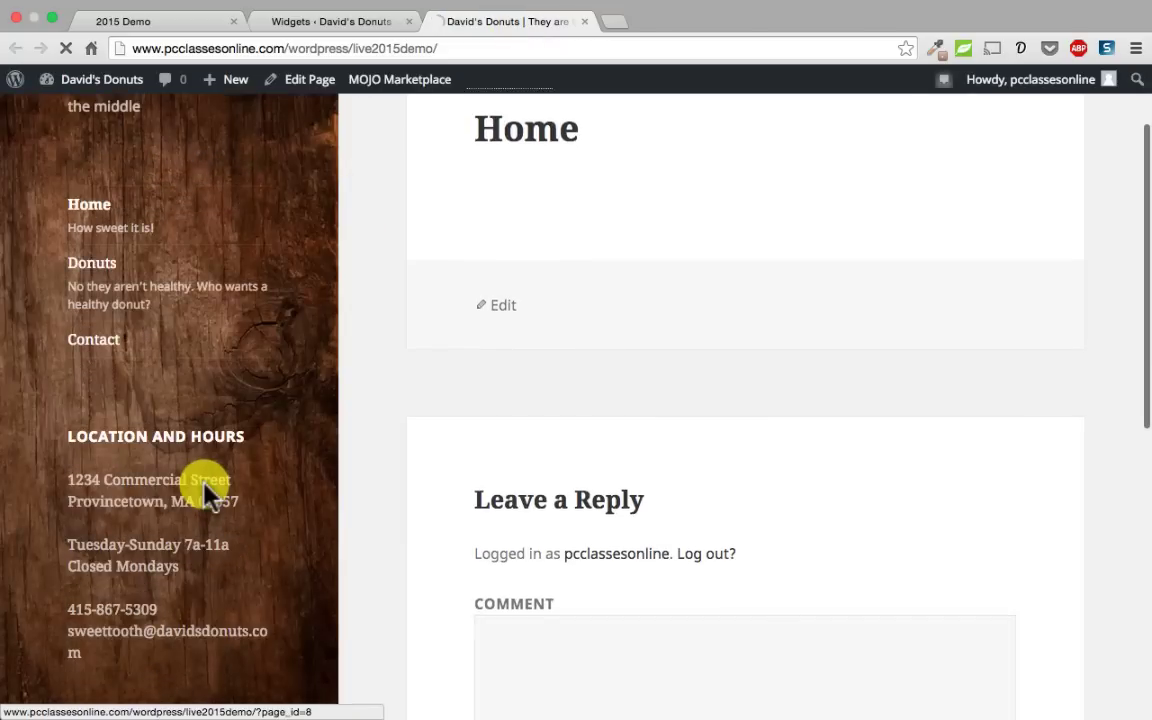
scroll(205, 495, "up", 3)
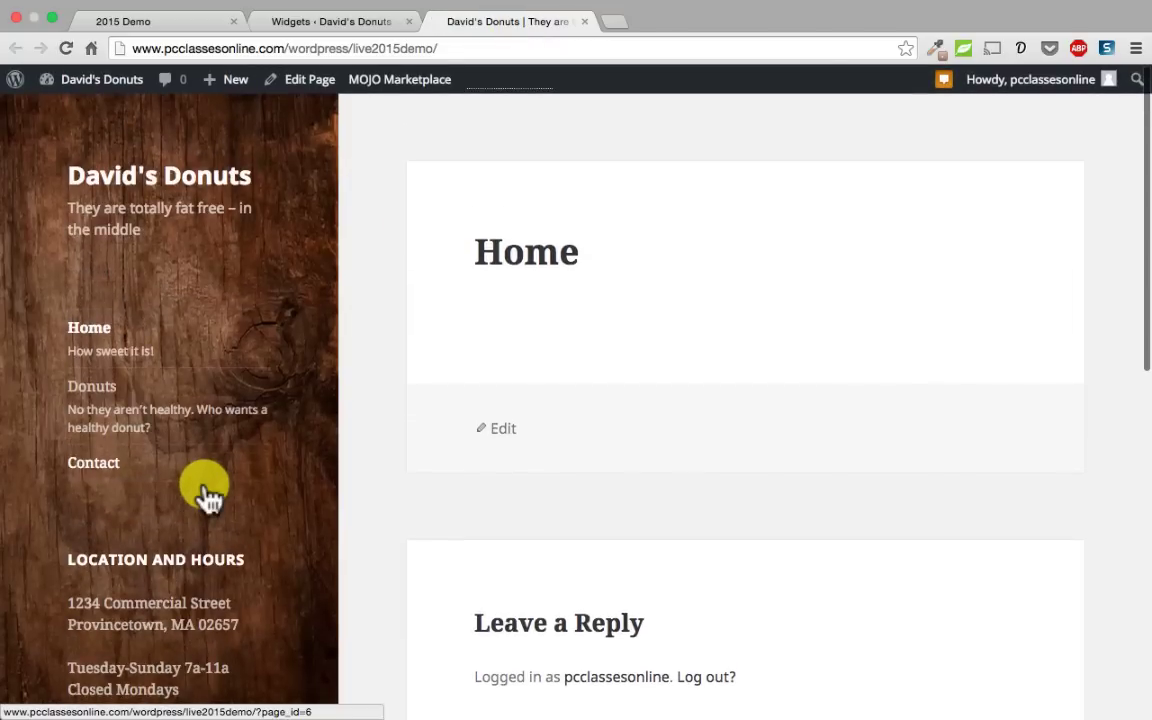
left_click(338, 24)
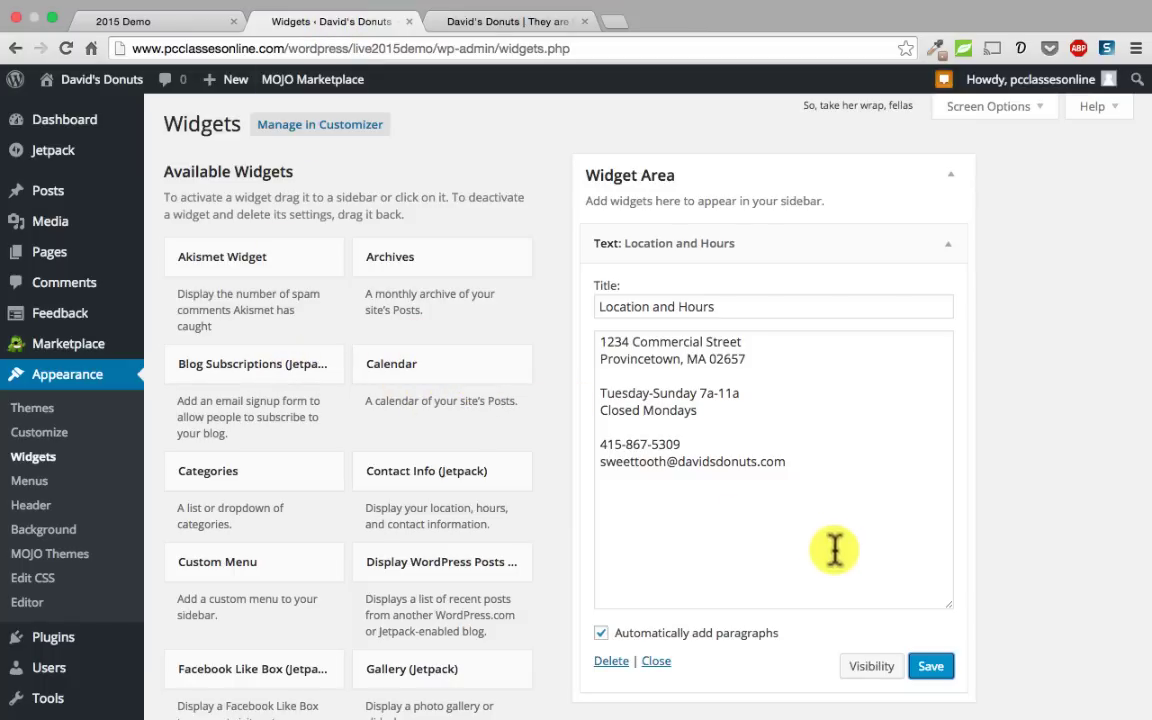
left_click(947, 247)
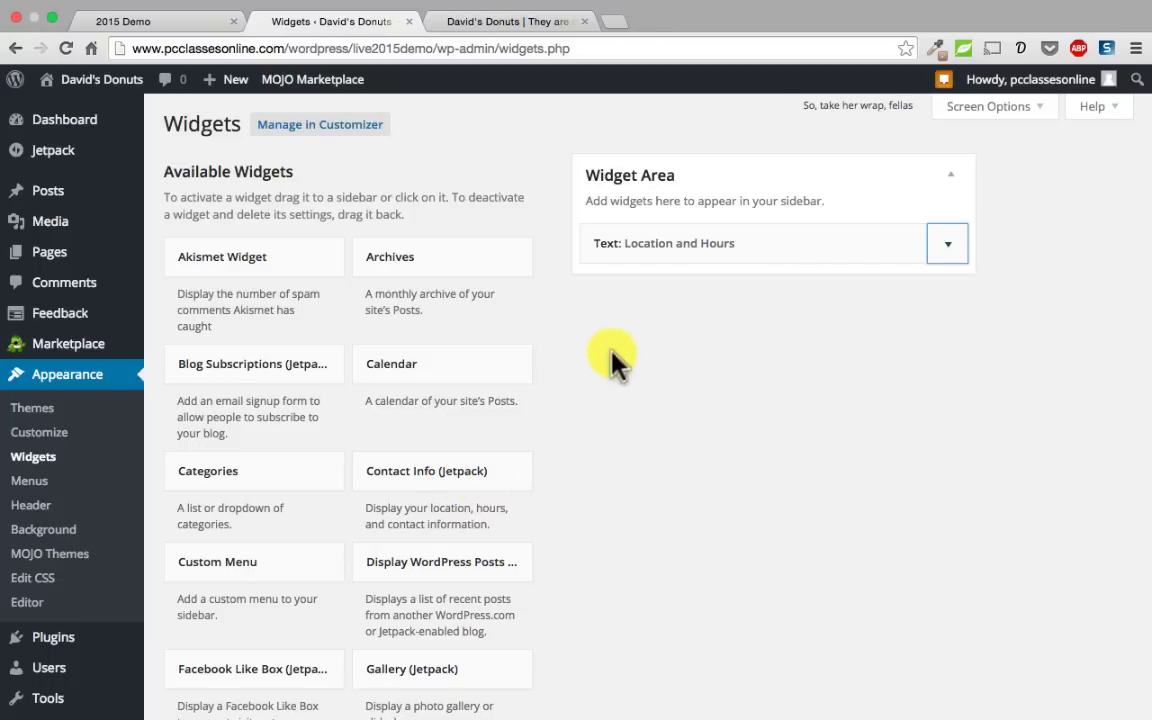
left_click(543, 24)
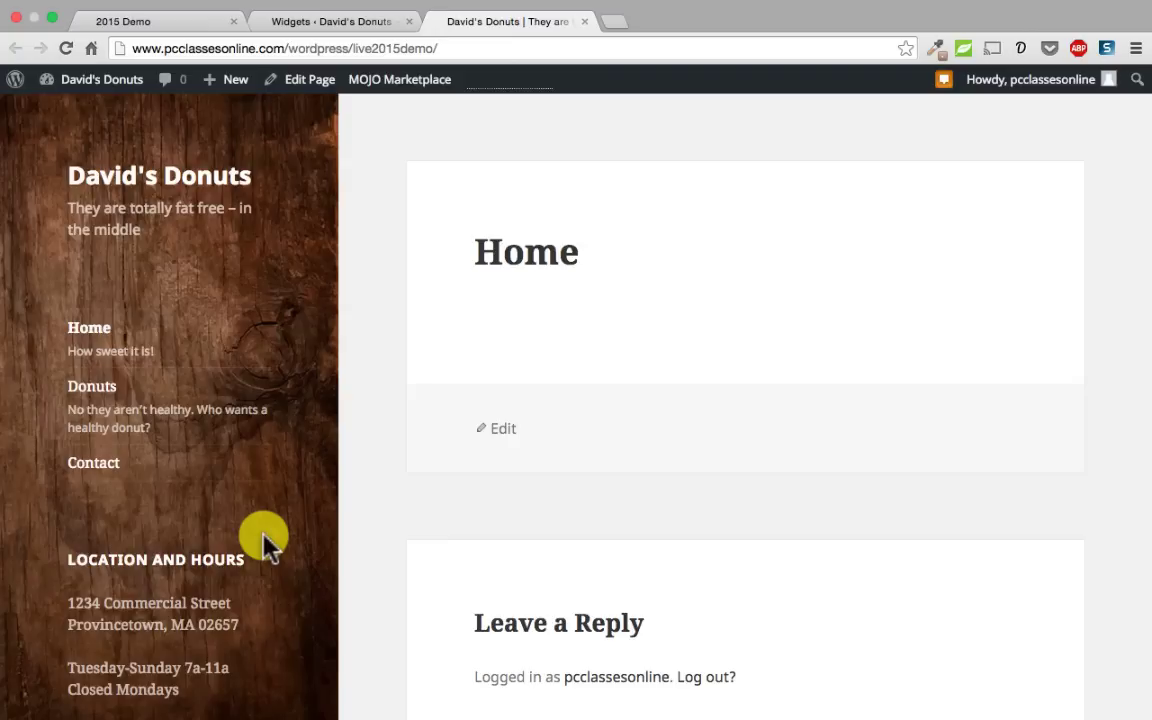
Review the sidebar's address, hours, phone and e-mail lines on the live home page
scroll(265, 540, "down", 2)
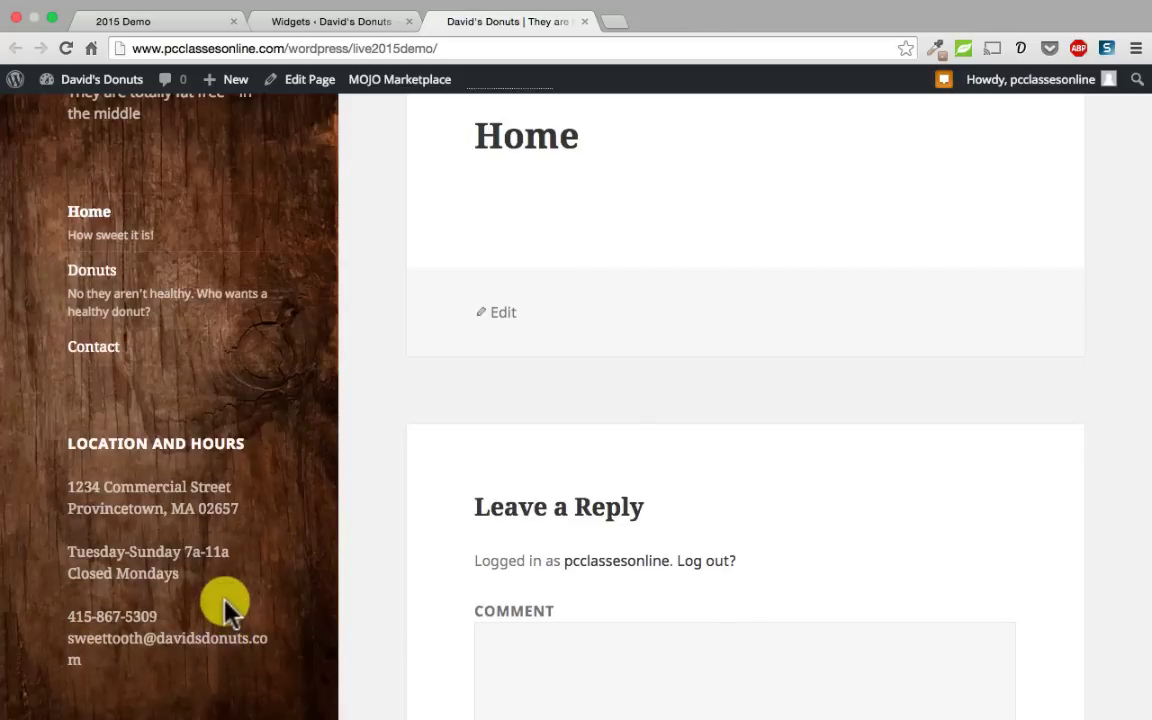
scroll(224, 606, "up", 2)
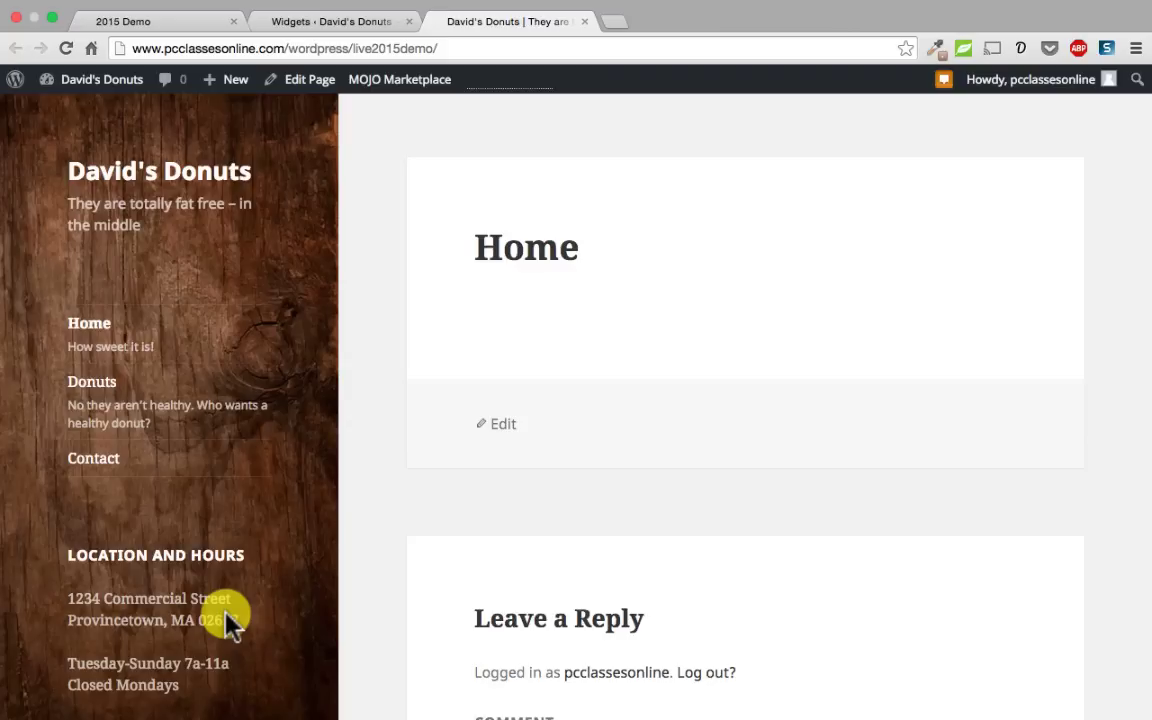
scroll(226, 617, "down", 5)
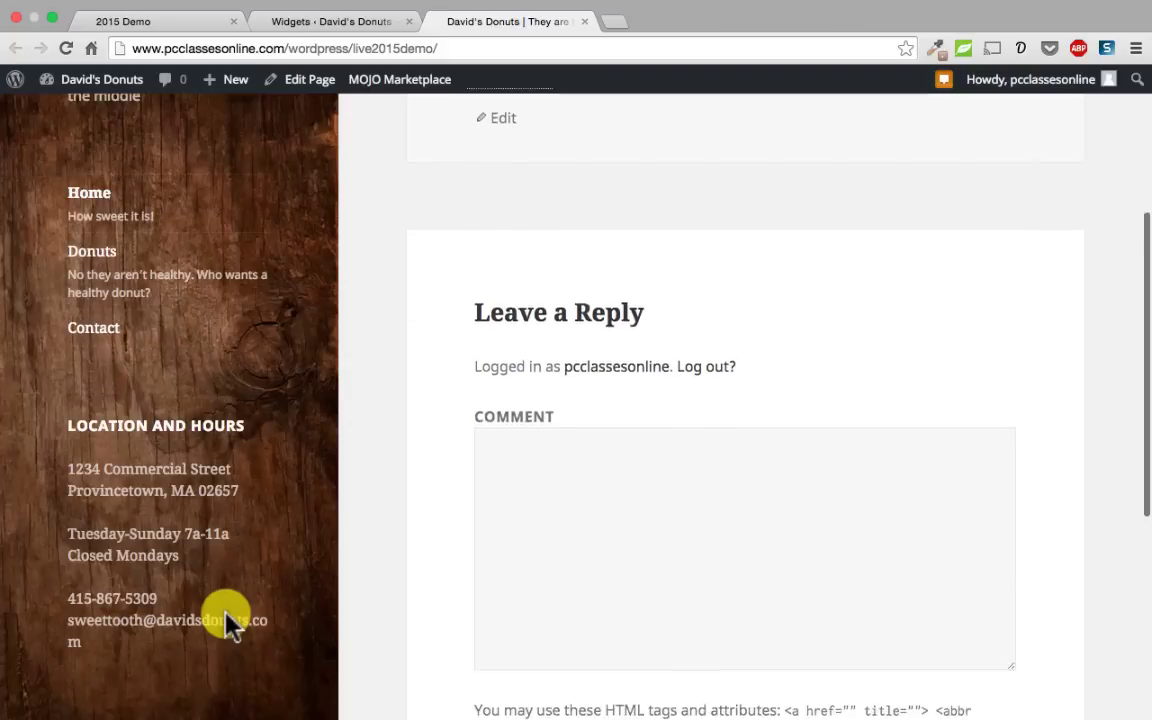
scroll(248, 645, "up", 2)
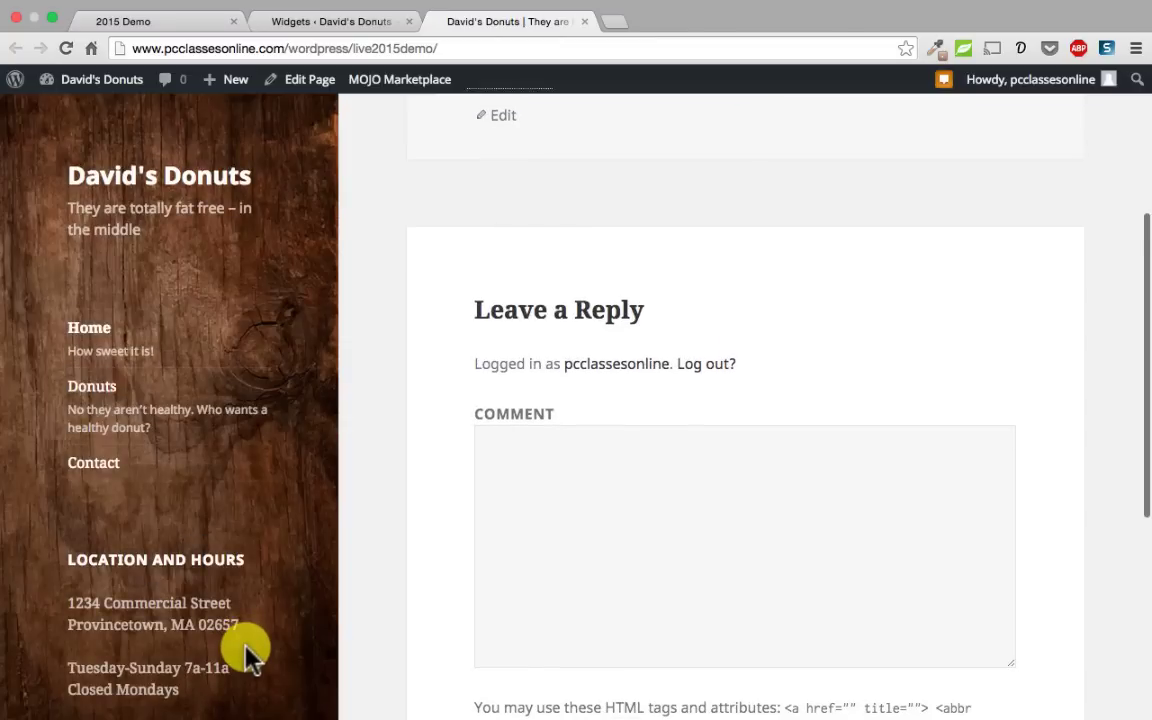
scroll(248, 652, "down", 2)
triple_click(117, 688)
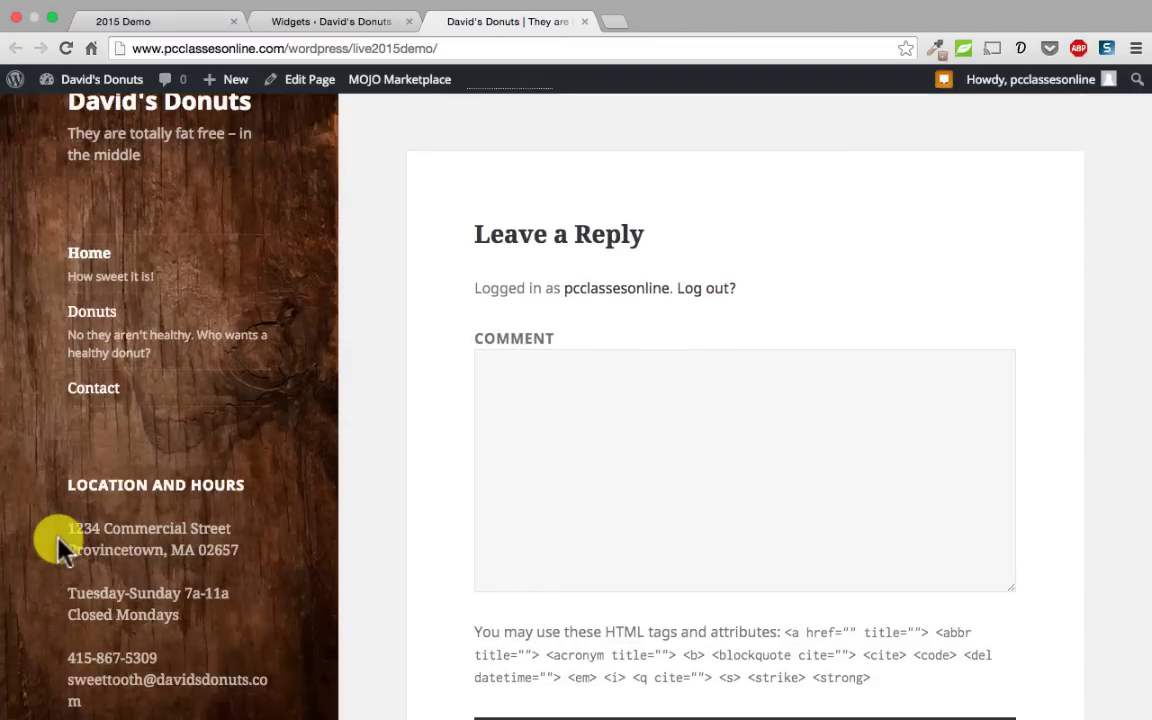
scroll(60, 548, "up", 4)
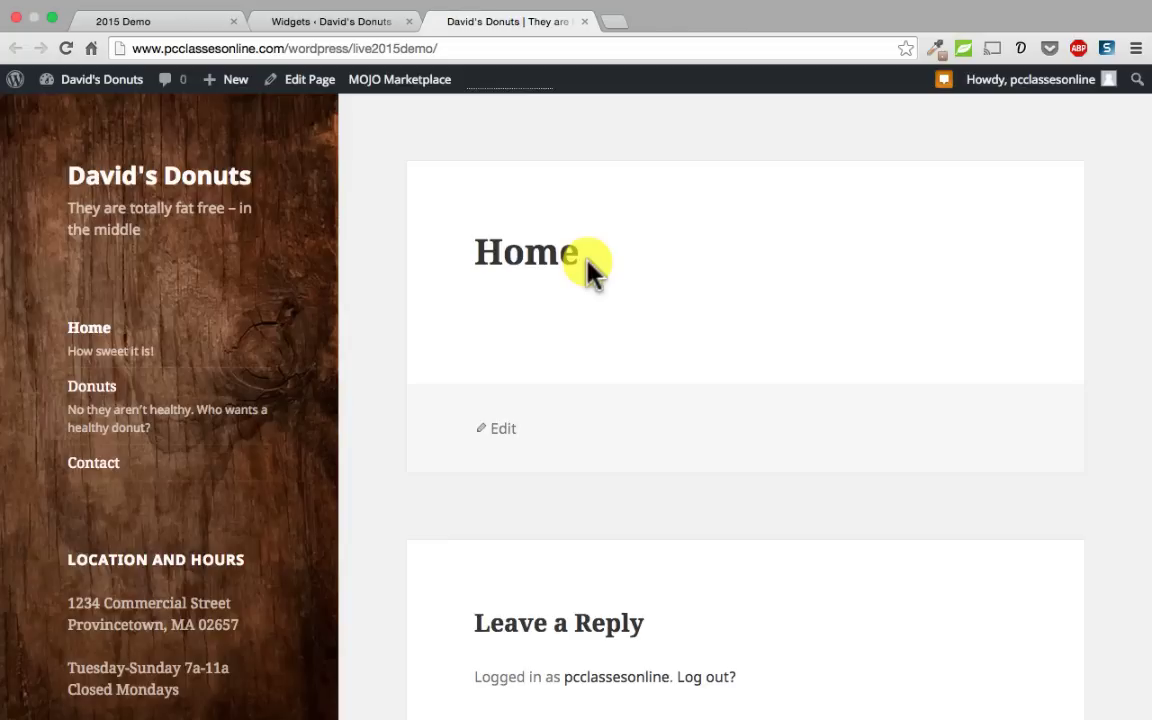
Inspect the Home title and Leave a Reply section, then return to the Widgets screen
left_click_drag(578, 257, 470, 262)
left_click(717, 266)
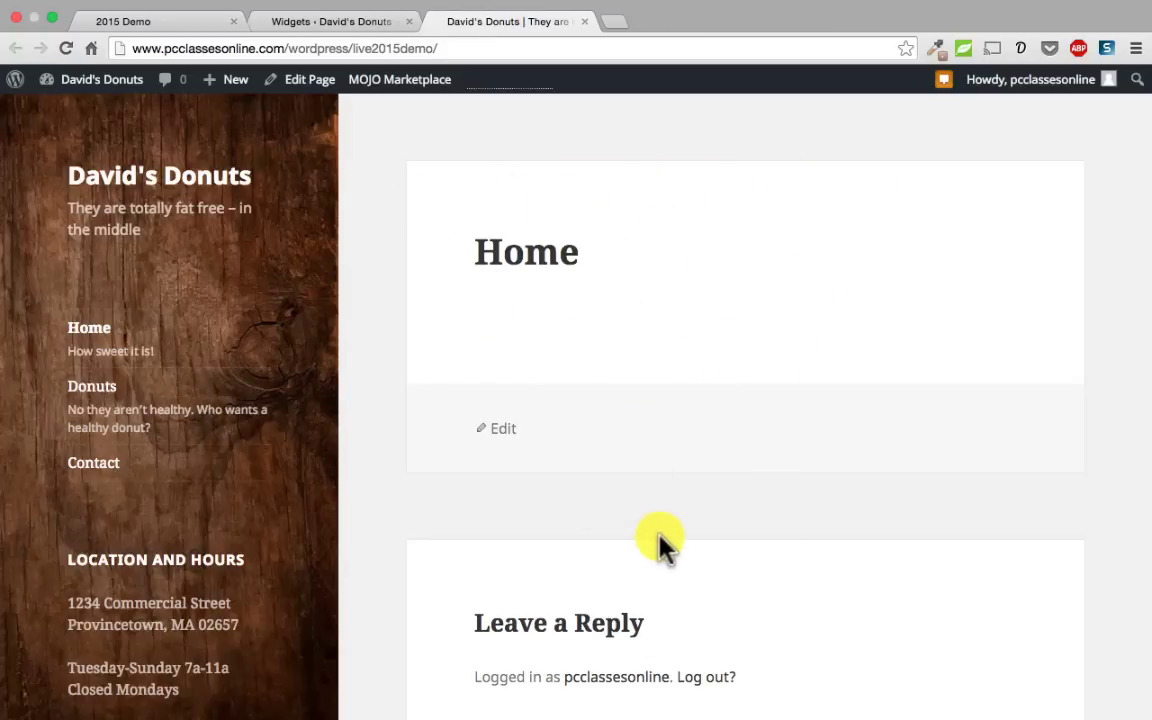
scroll(645, 540, "down", 3)
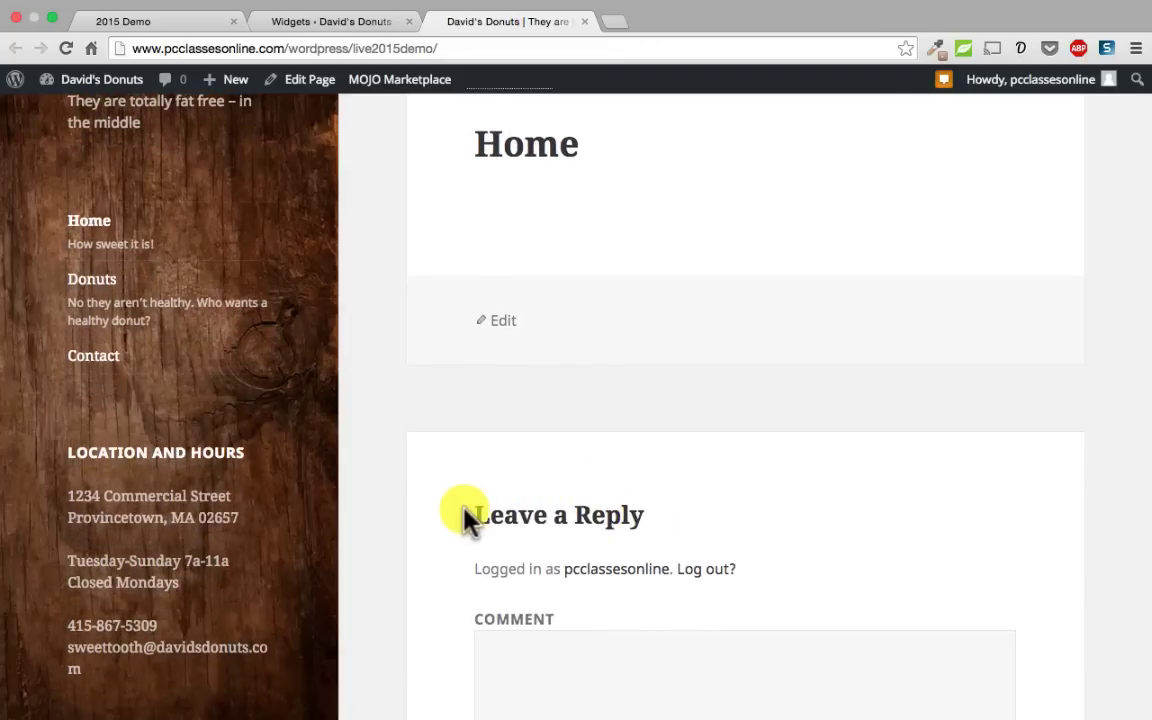
left_click_drag(465, 515, 703, 628)
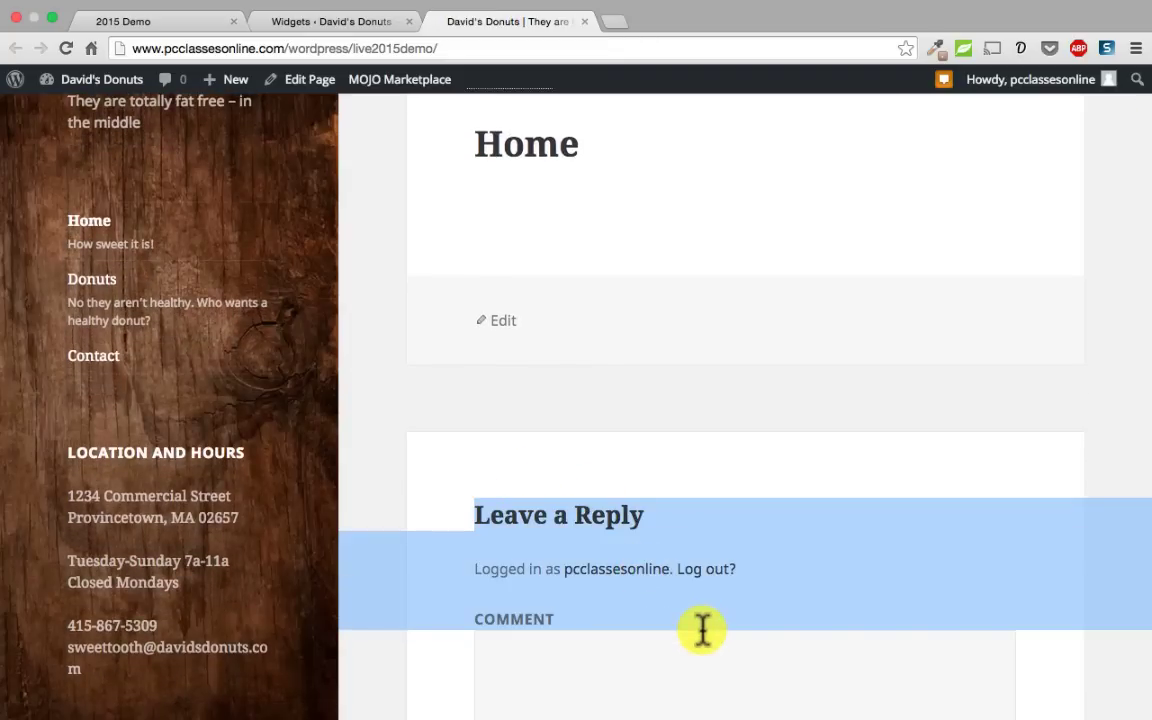
scroll(700, 630, "down", 3)
scroll(700, 632, "up", 6)
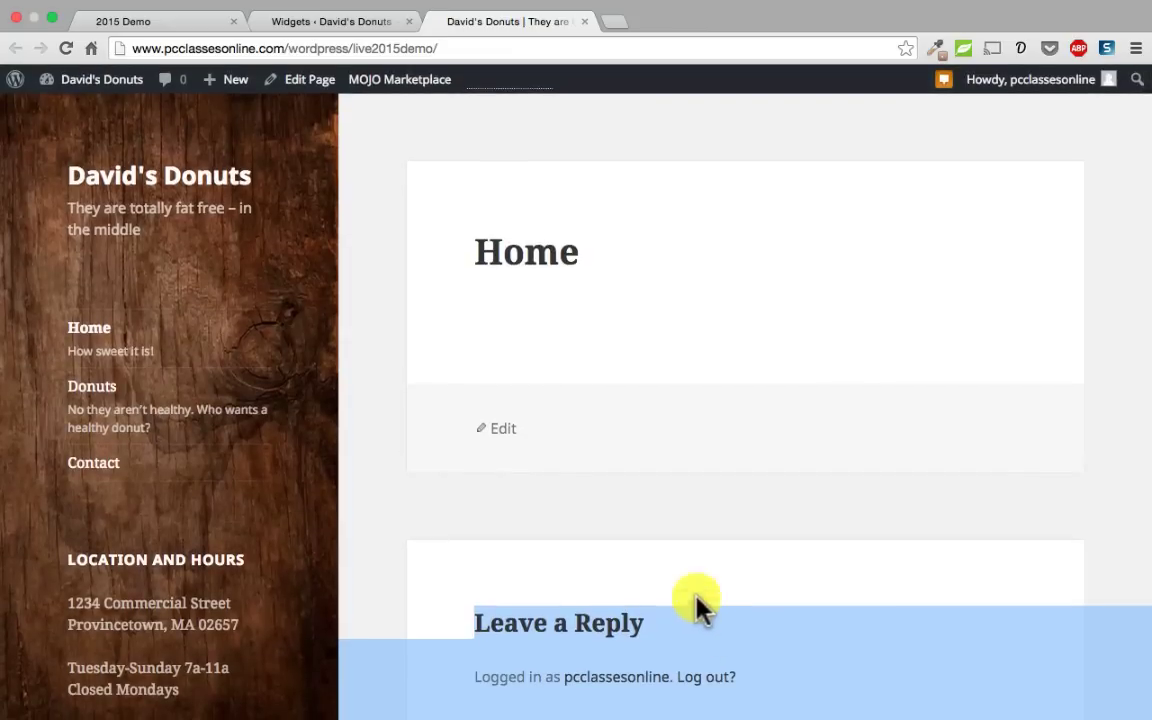
left_click(360, 28)
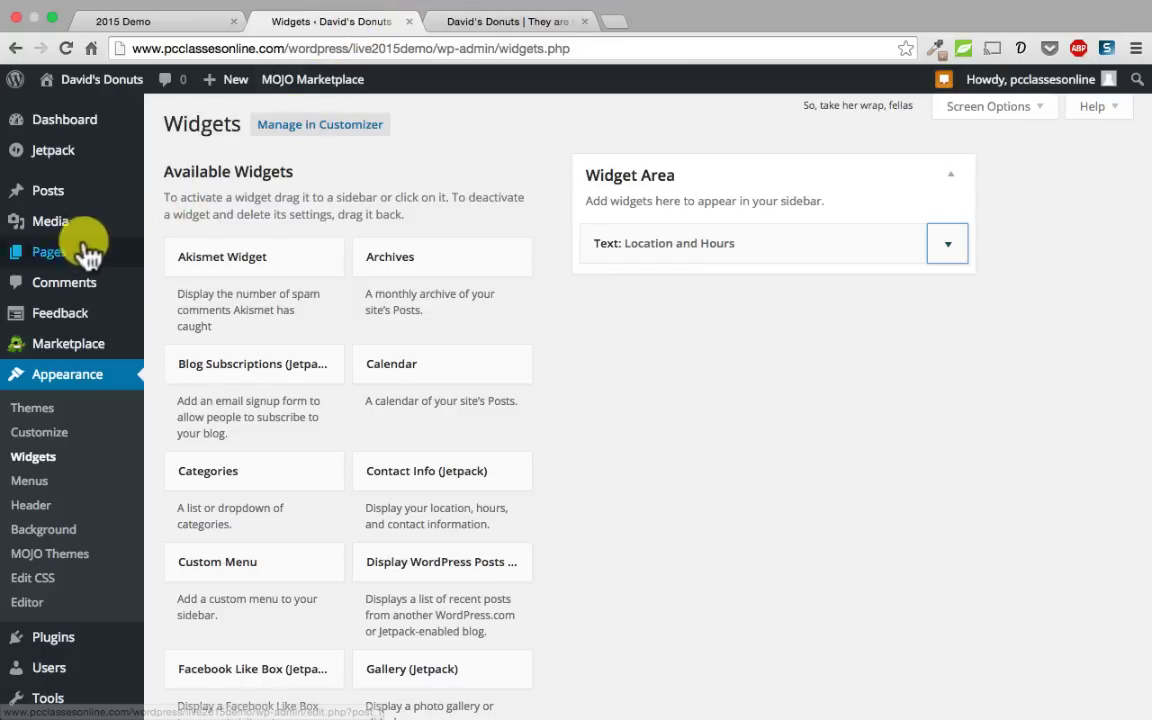
Open the Home – Front Page entry from the Pages list in the editor
mouse_move(58, 245)
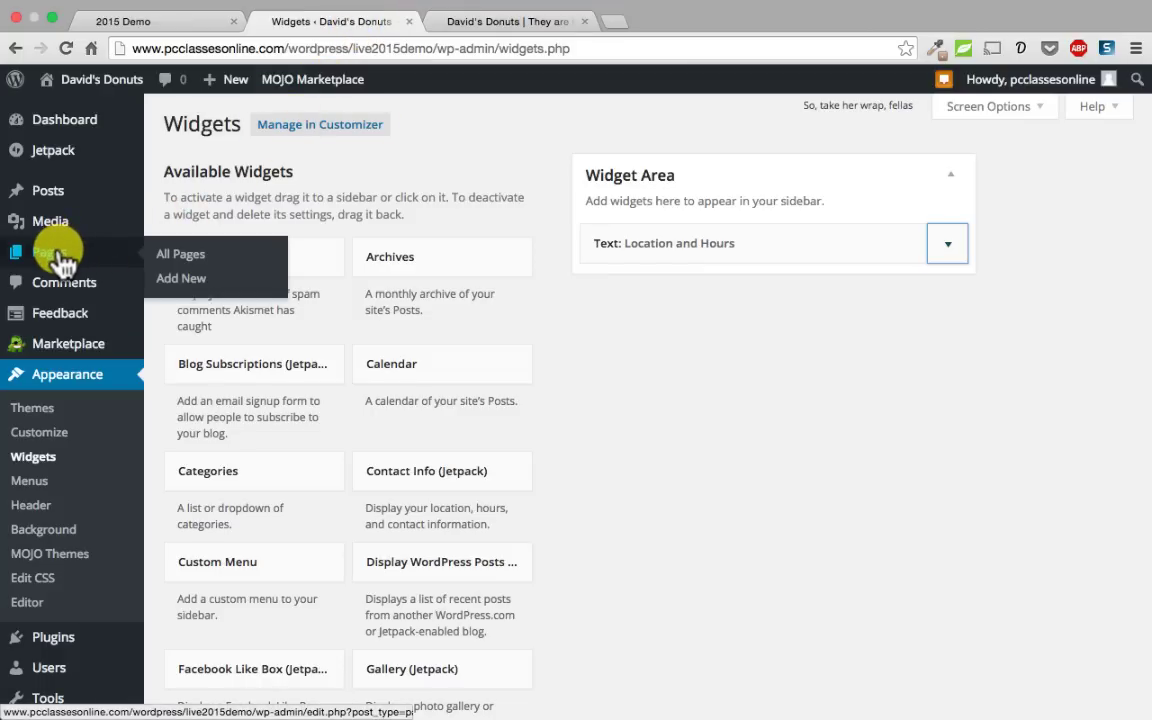
left_click(62, 260)
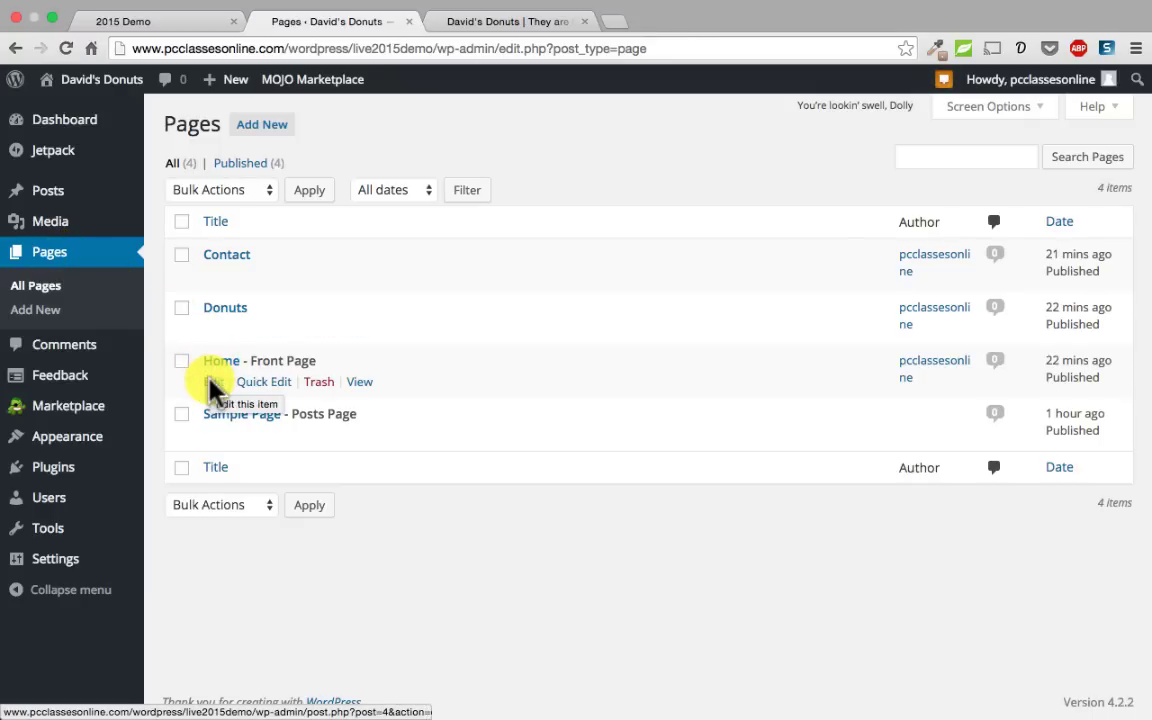
left_click(214, 383)
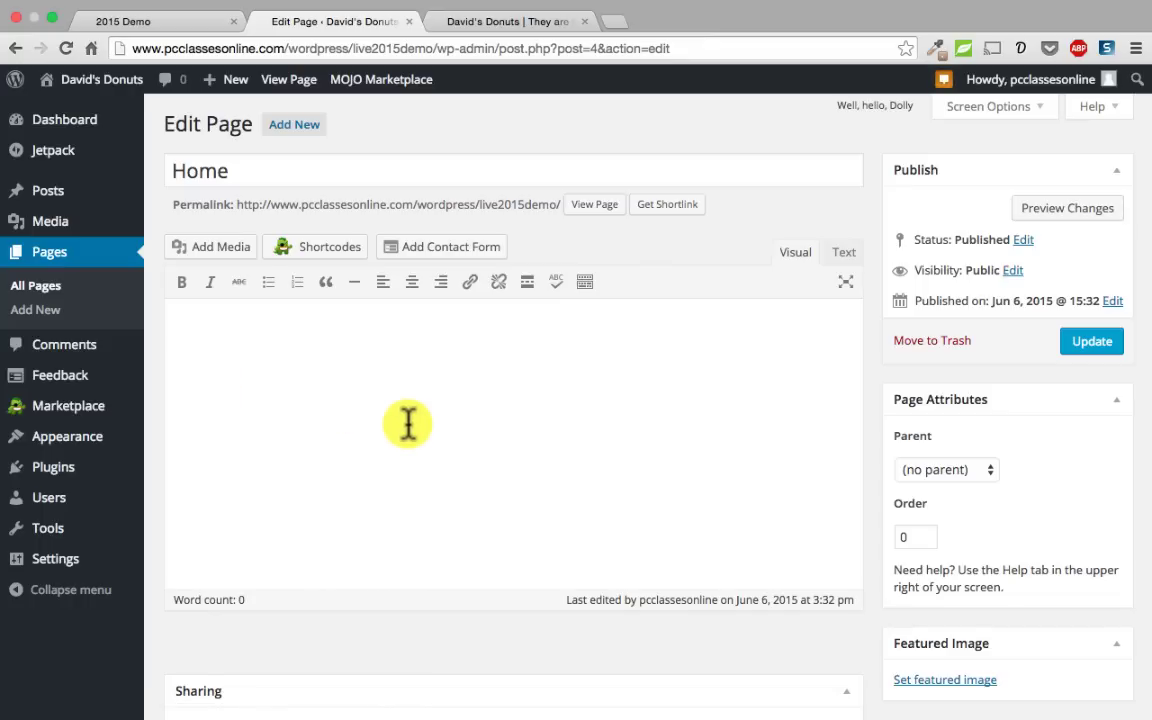
scroll(408, 424, "down", 3)
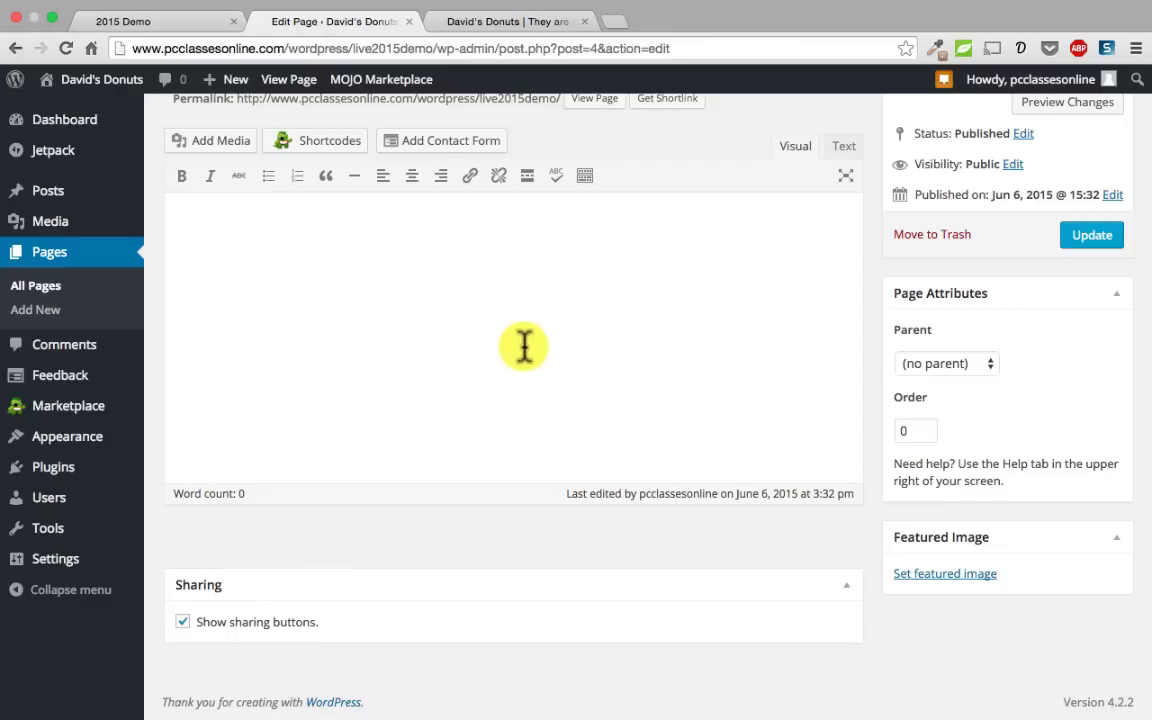
scroll(522, 348, "up", 2)
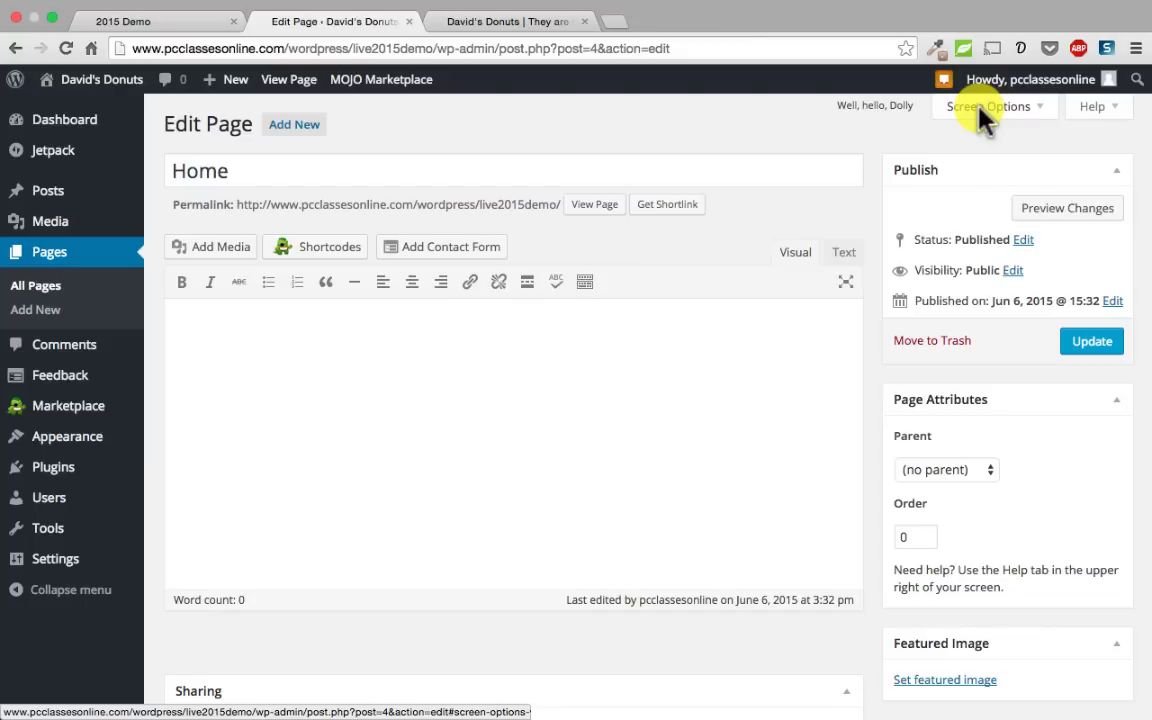
Show the Discussion and Comments boxes through Screen Options
left_click(979, 107)
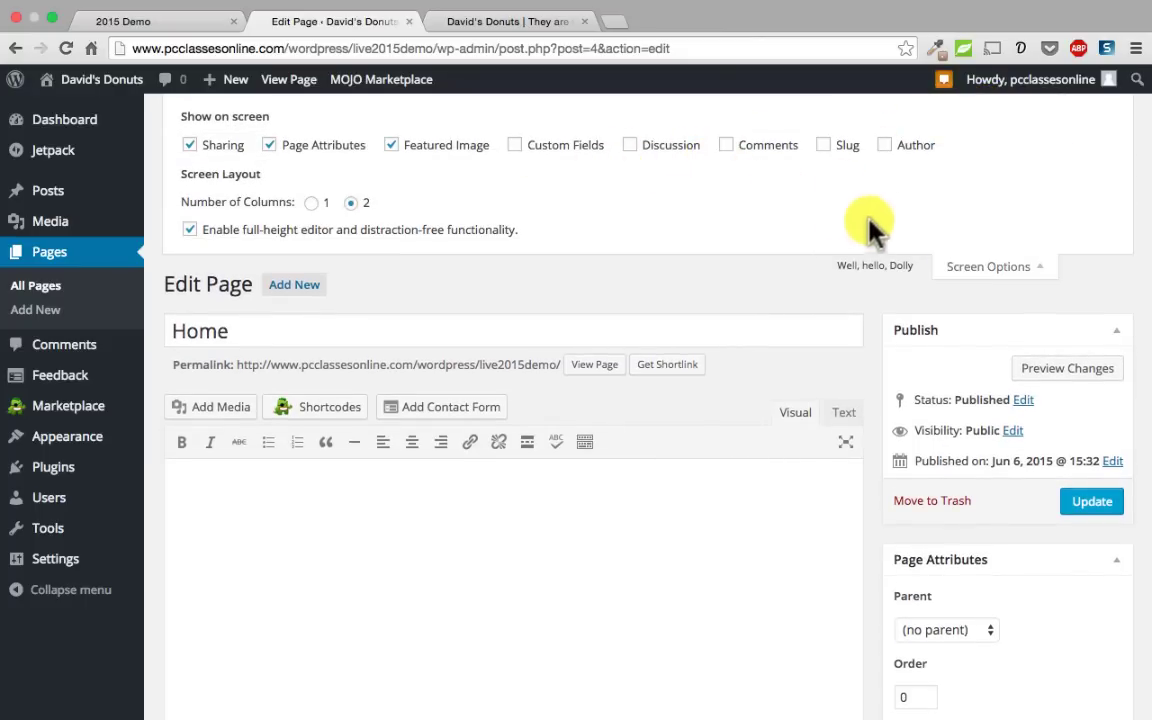
scroll(788, 262, "down", 3)
scroll(788, 262, "up", 3)
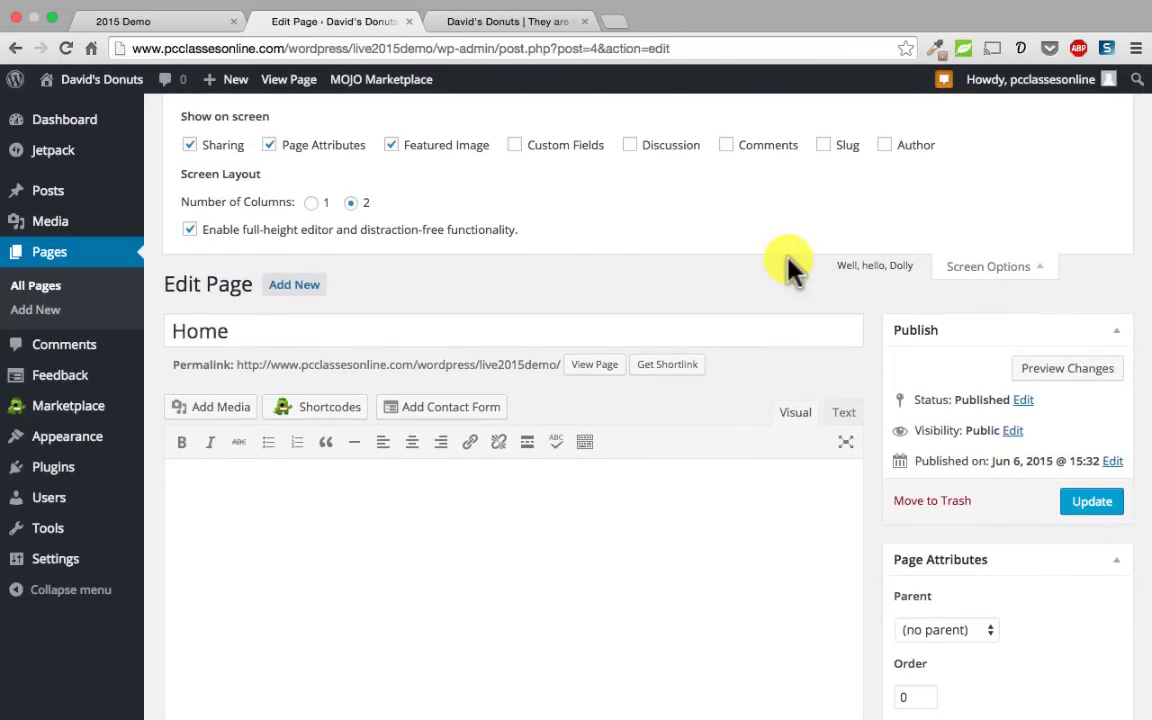
left_click(640, 146)
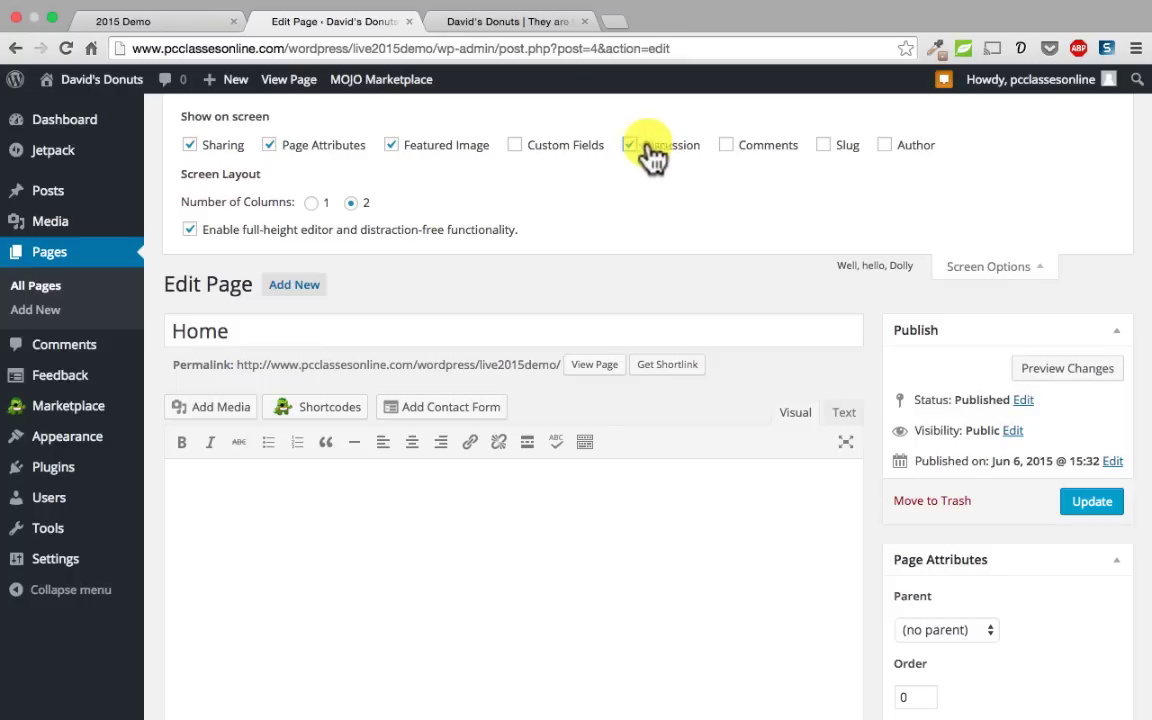
left_click(726, 147)
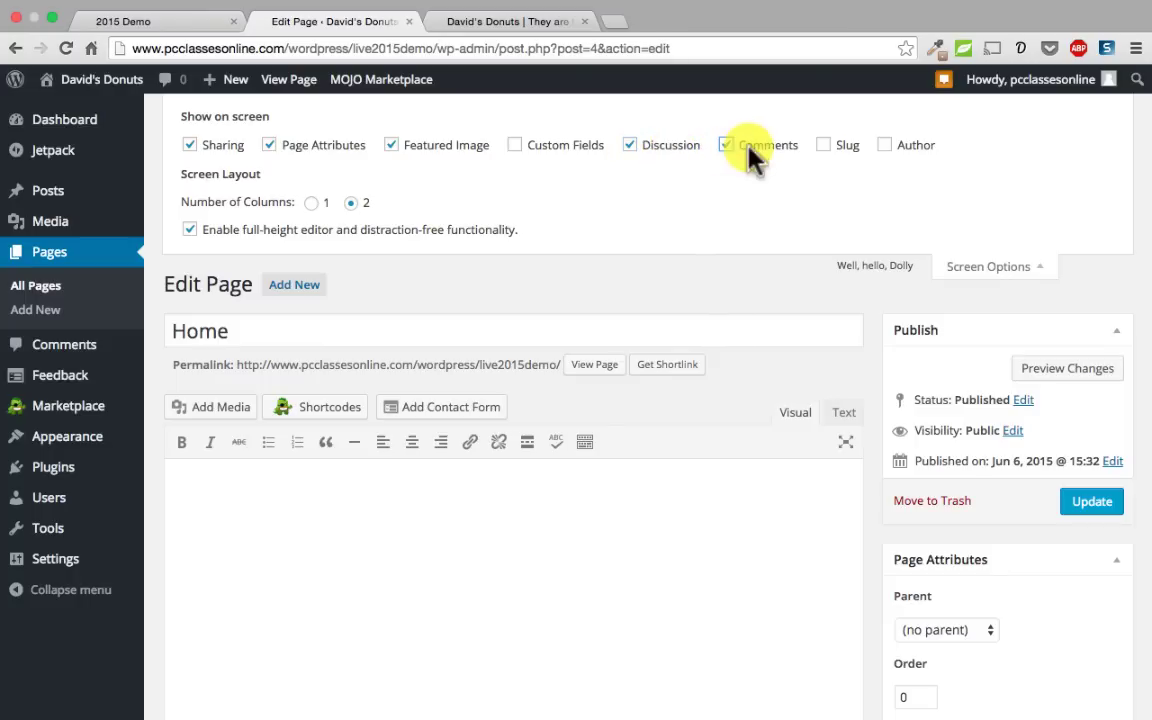
left_click(974, 268)
Uncheck Allow comments and update the Home page
scroll(700, 400, "down", 8)
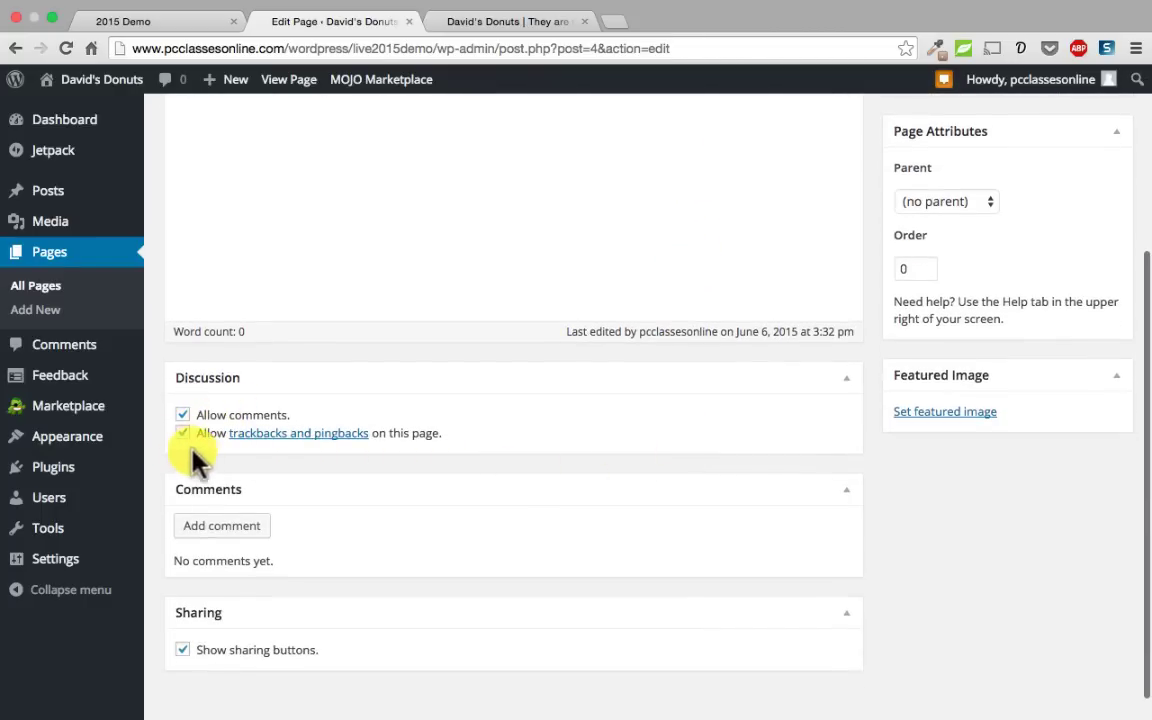
left_click(182, 416)
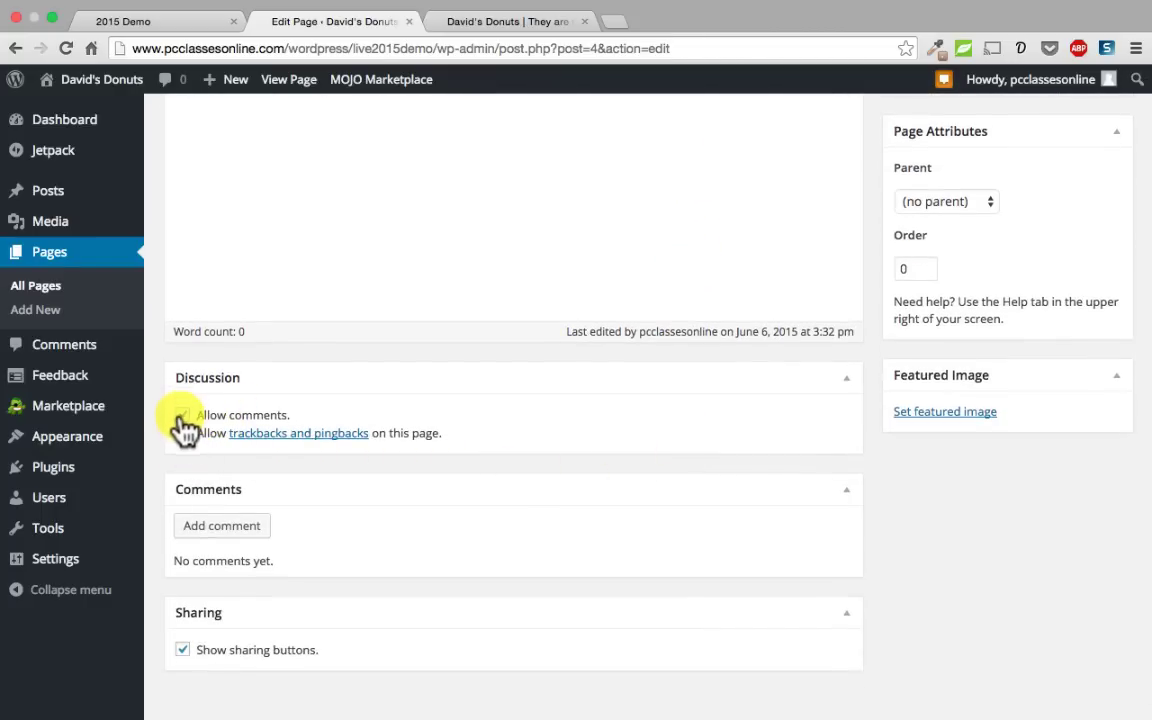
scroll(421, 383, "up", 5)
left_click(1095, 341)
Reload the live Home page to confirm comments are gone, then return to the editor
left_click(522, 22)
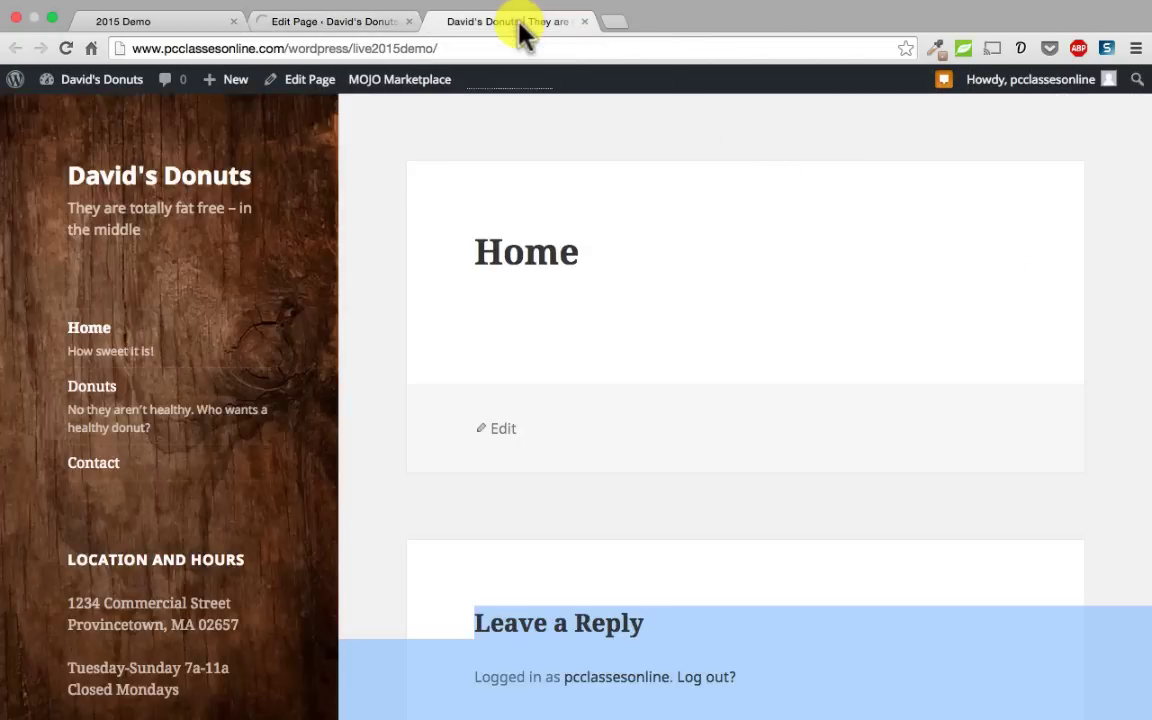
key("super+r")
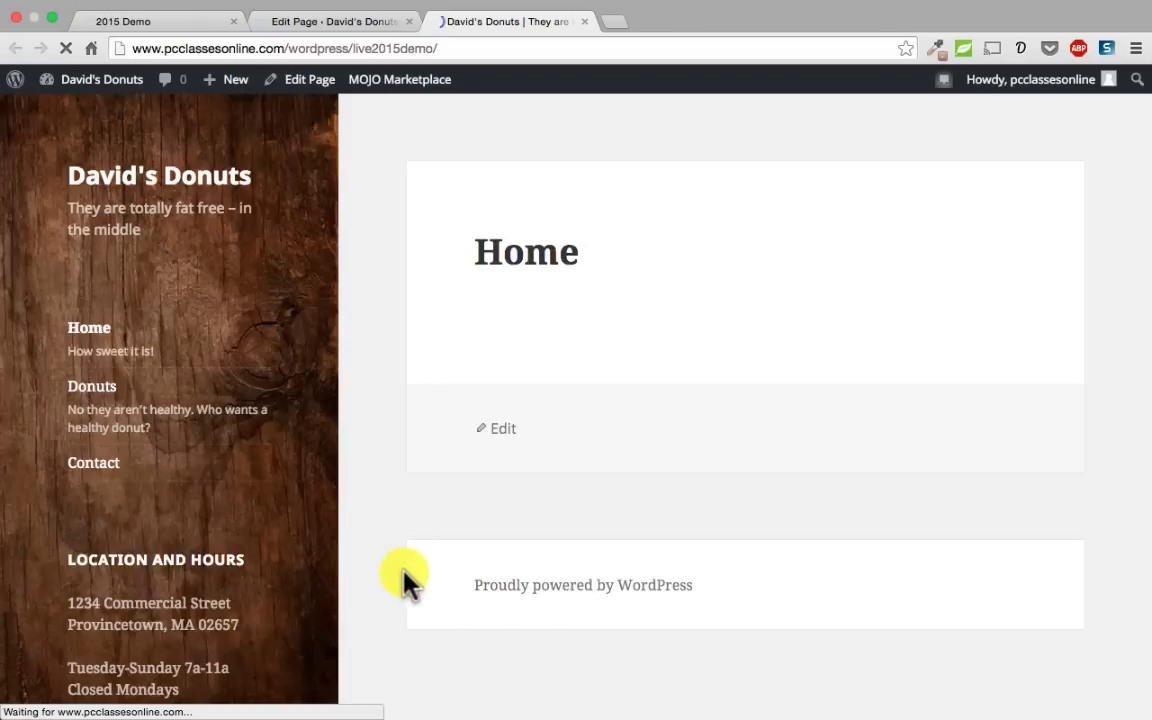
left_click(335, 22)
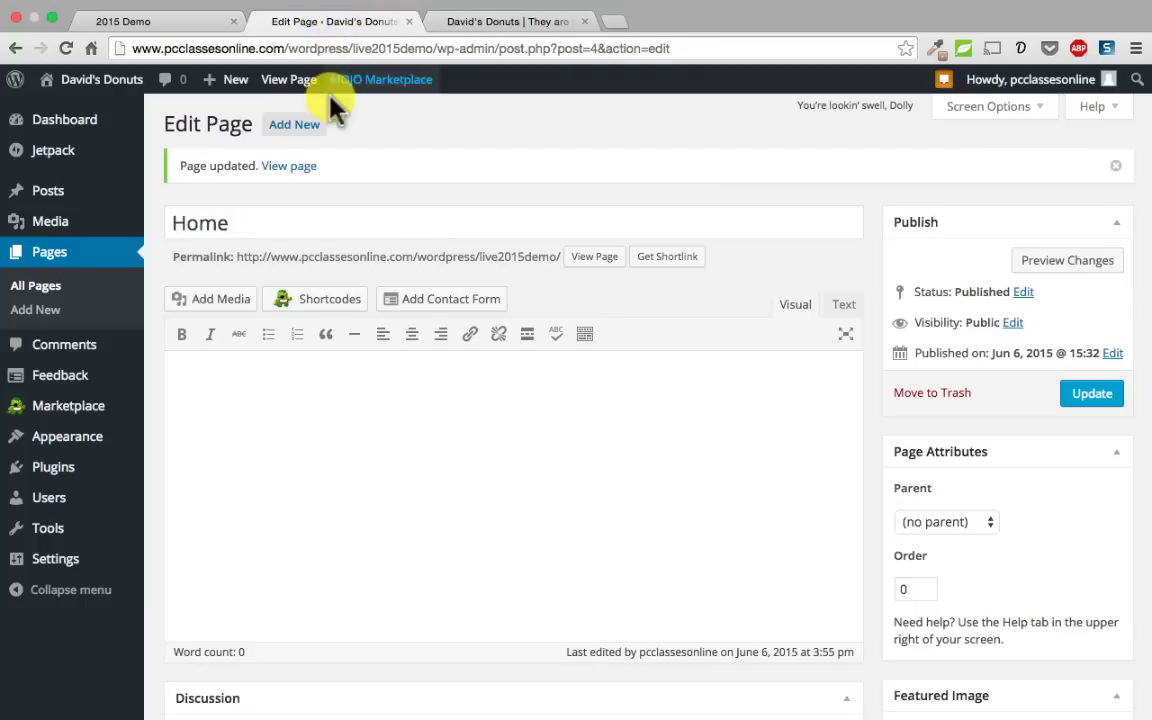
left_click(470, 21)
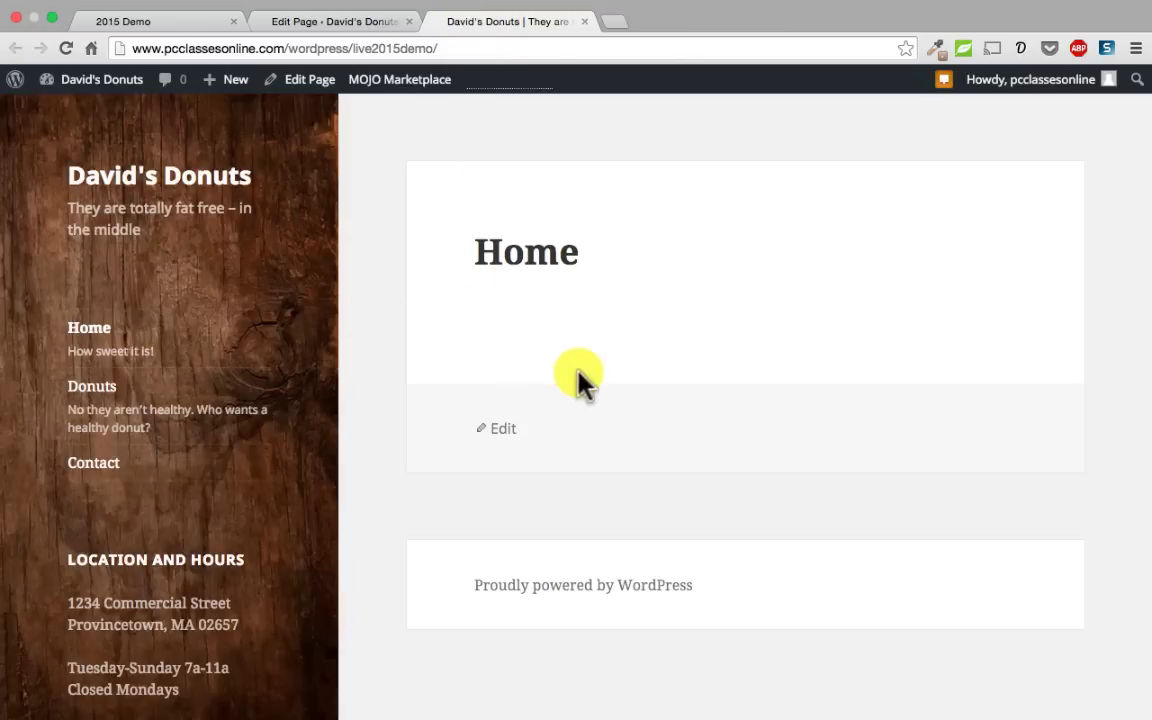
left_click(372, 22)
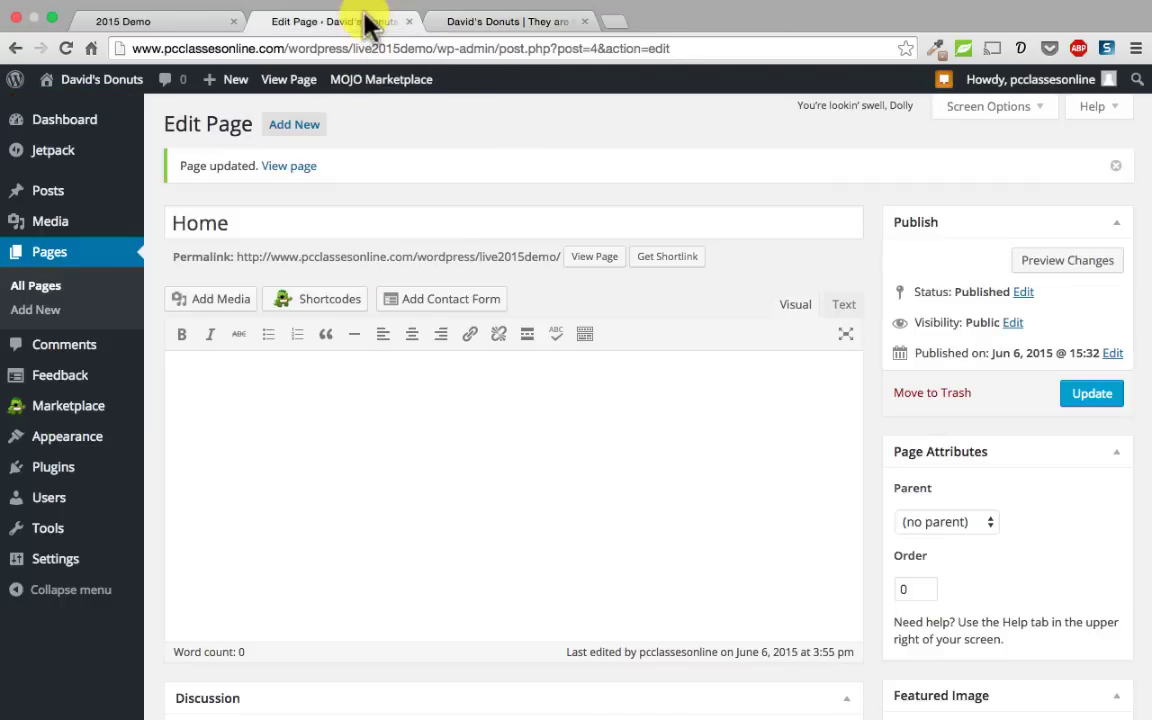
left_click(980, 108)
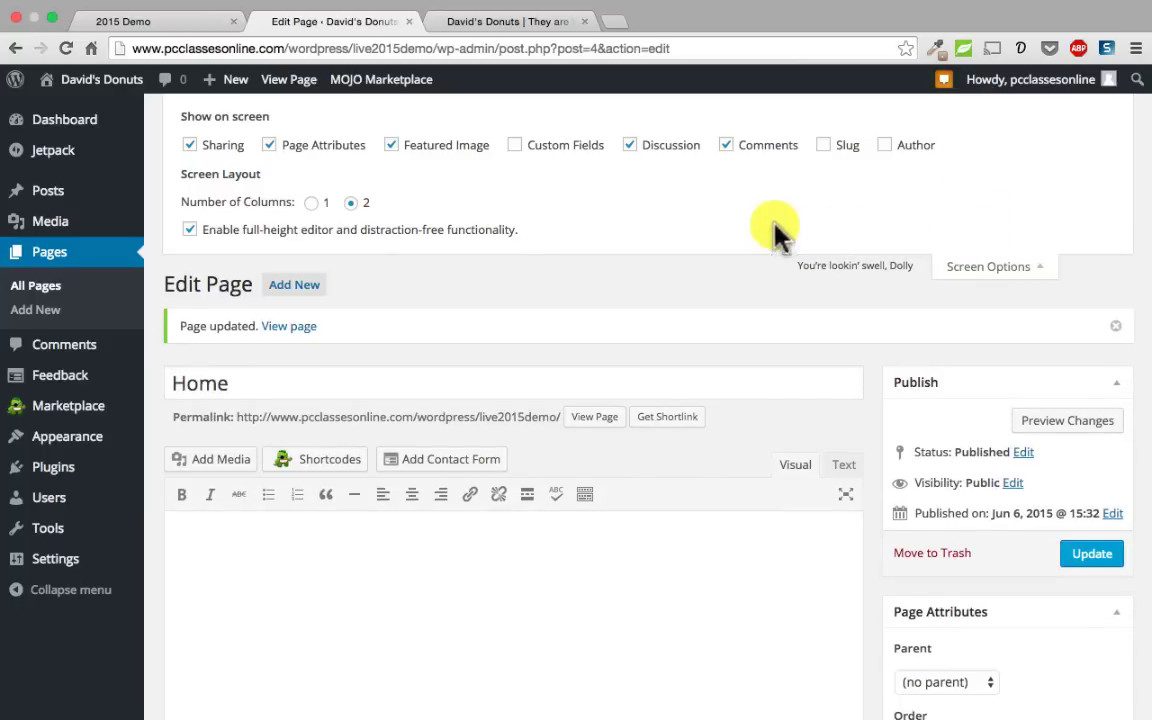
left_click(636, 152)
left_click(986, 266)
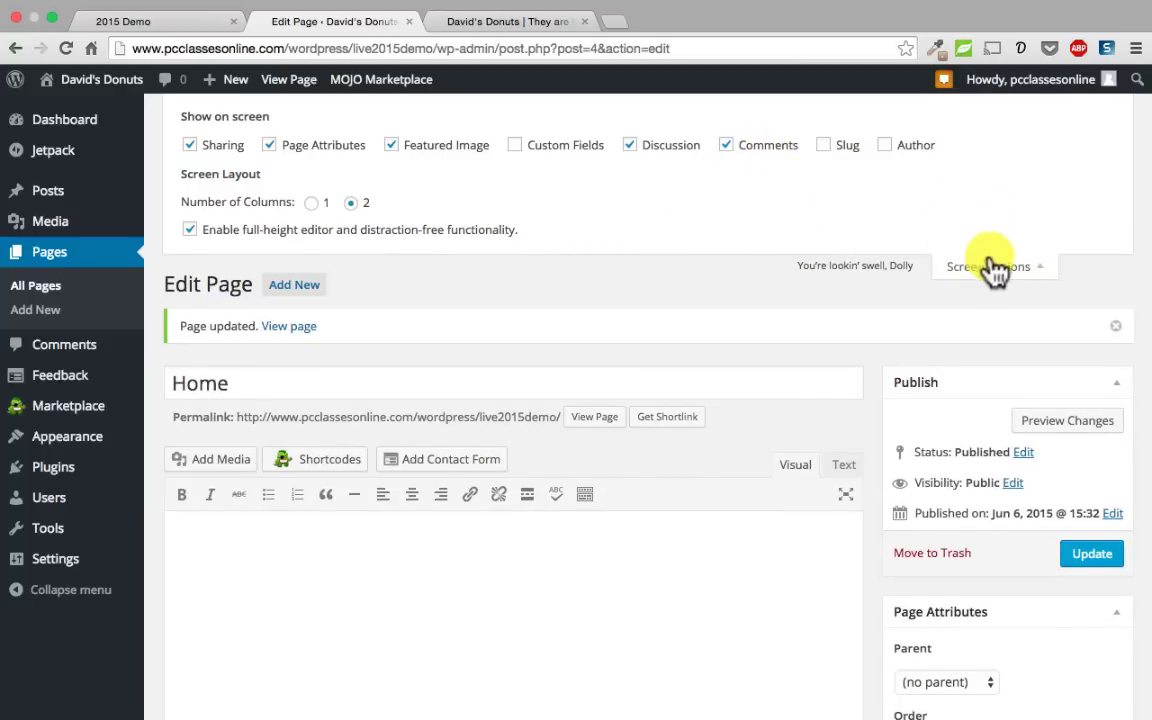
scroll(638, 468, "down", 4)
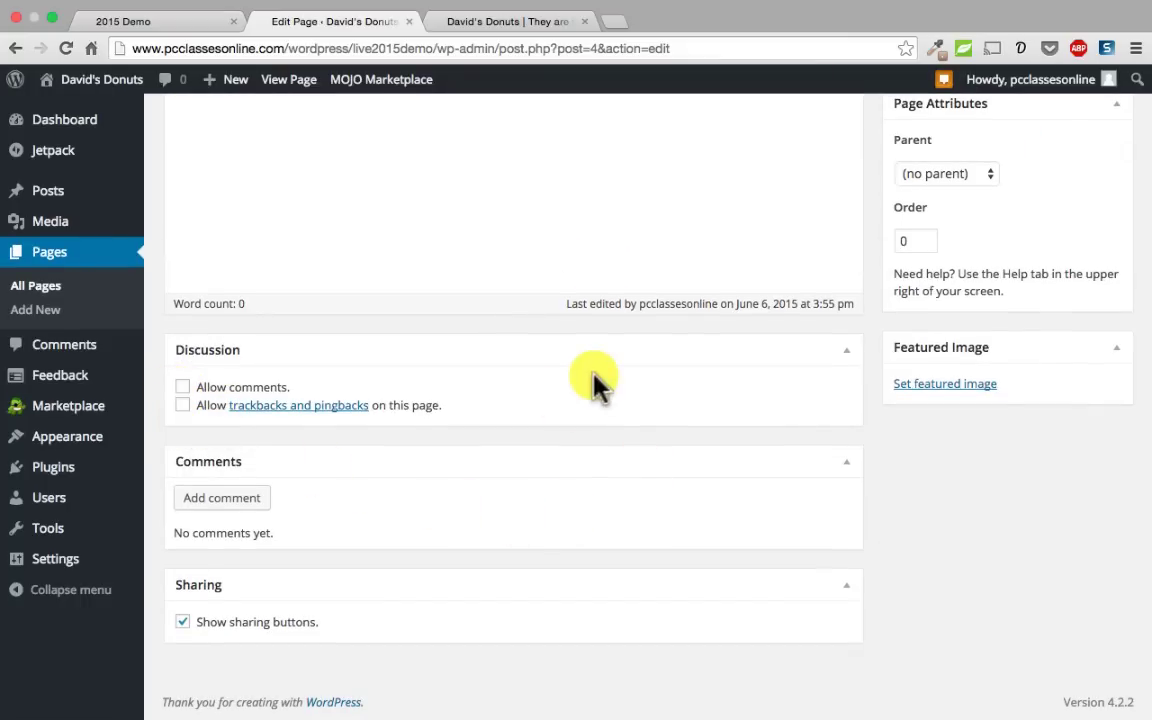
scroll(594, 380, "up", 5)
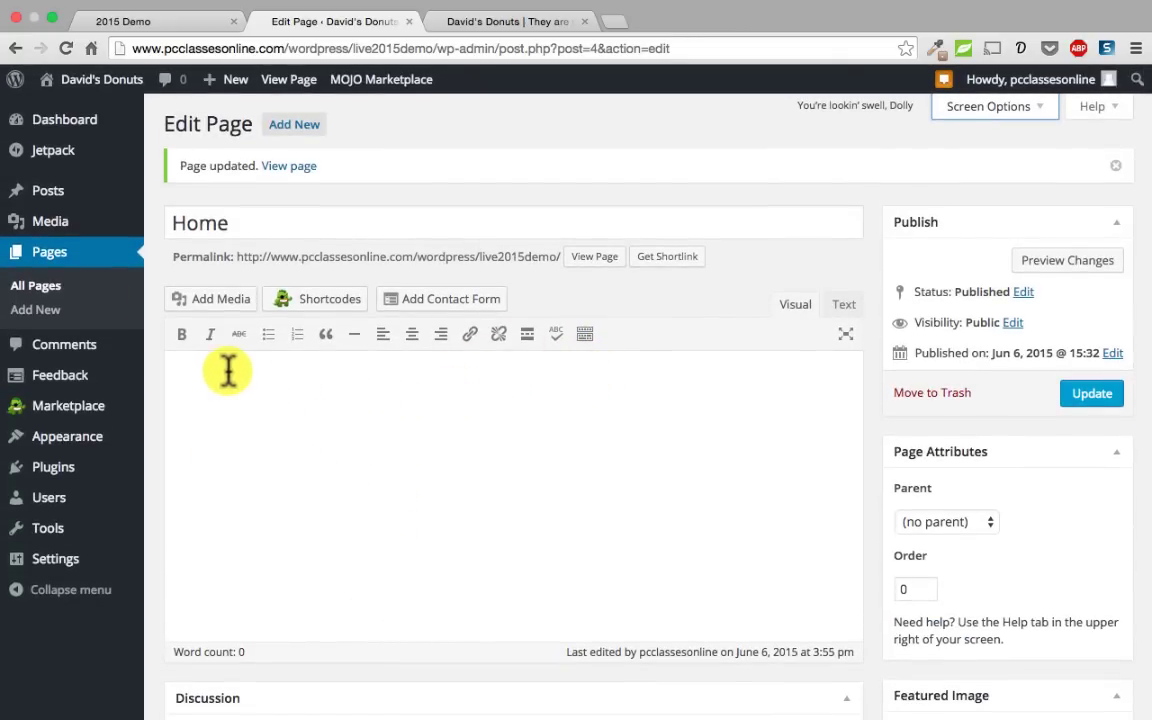
scroll(228, 371, "down", 1)
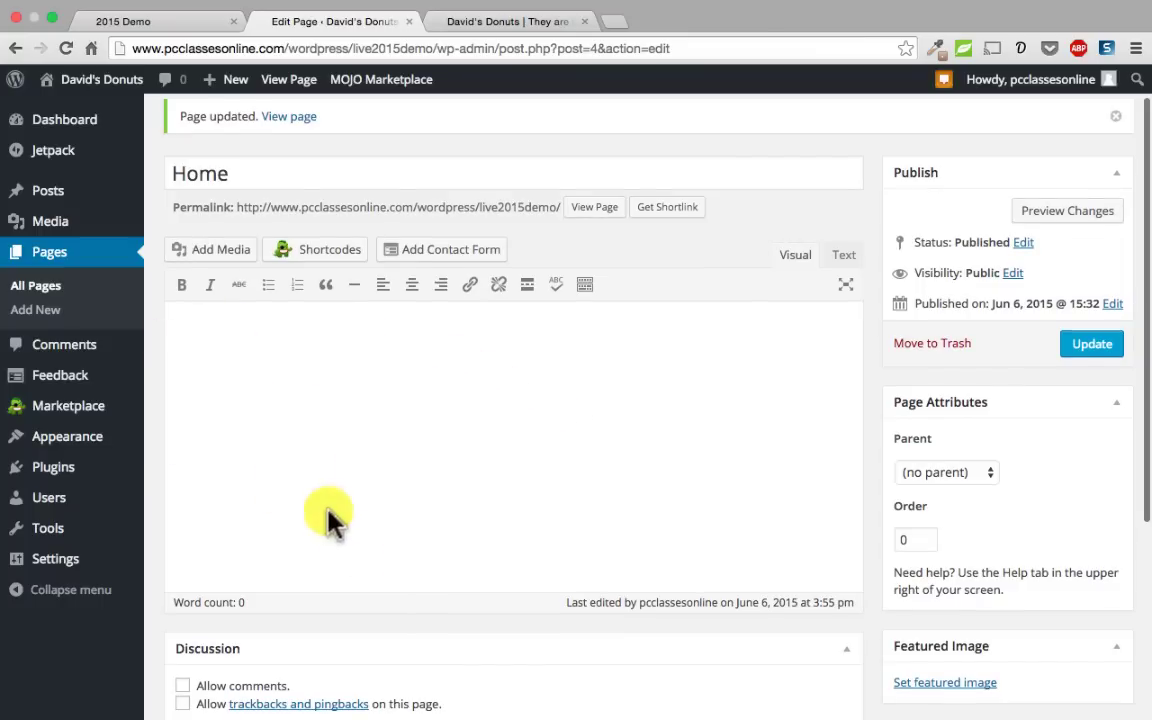
Upload Donuts-1.jpg from David's Donuts > Header Images through Add Media
left_click(222, 262)
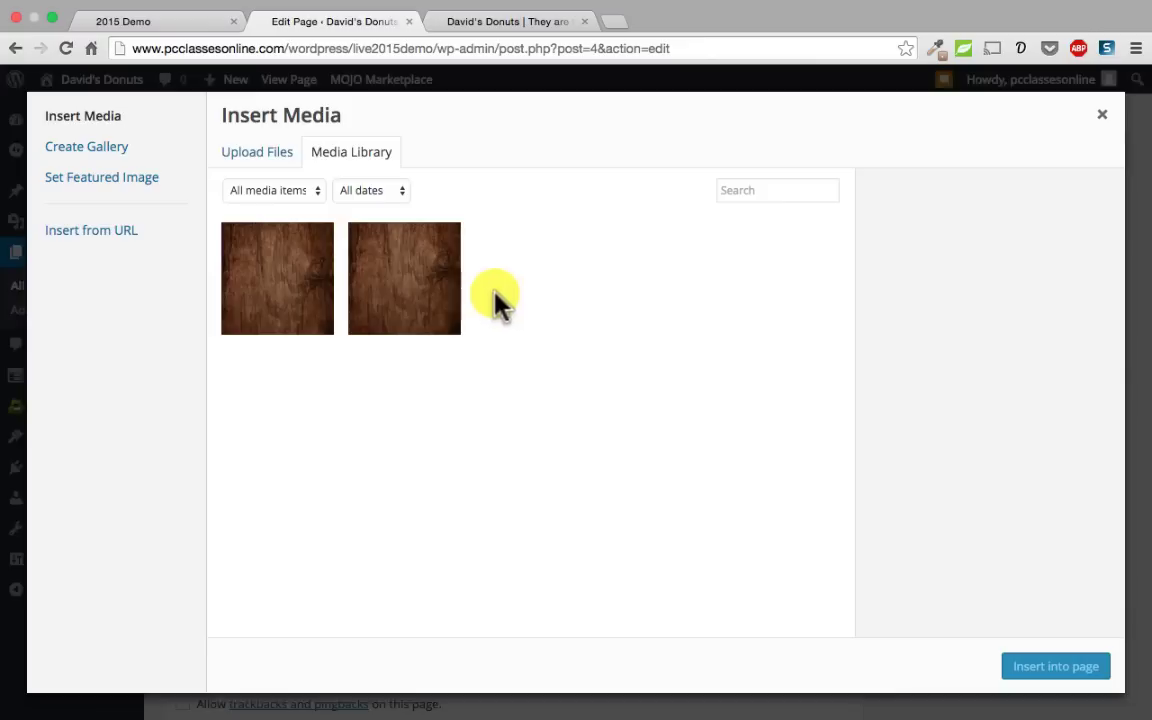
left_click(262, 152)
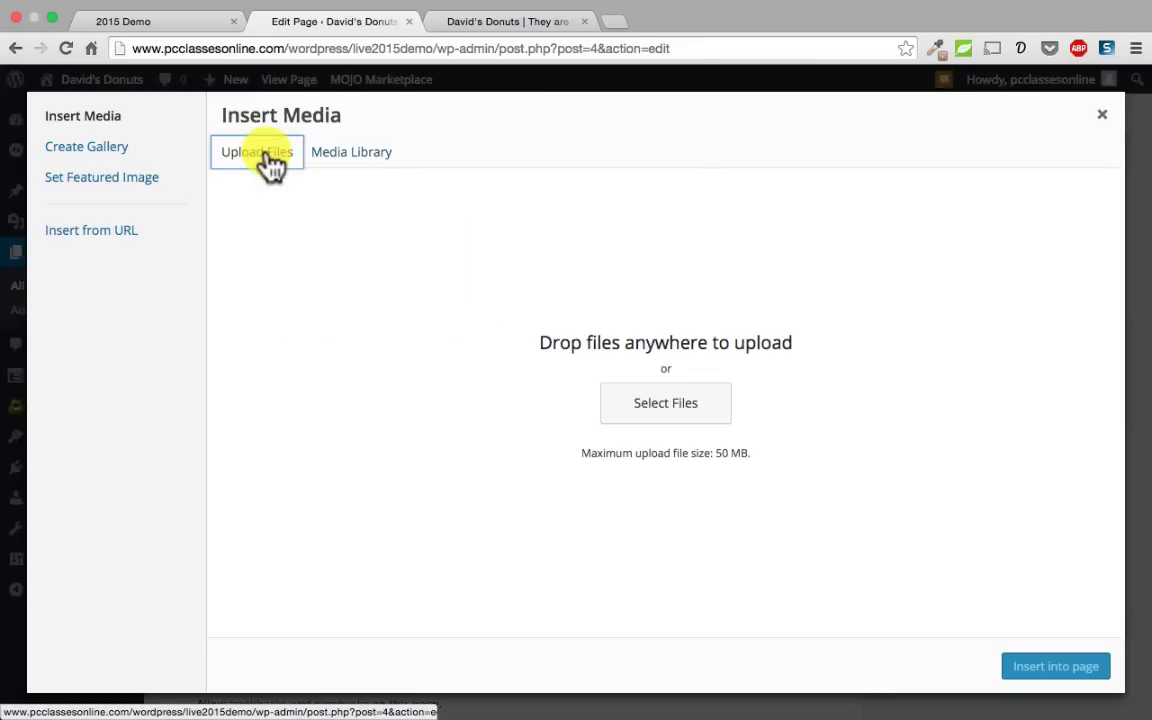
left_click(632, 402)
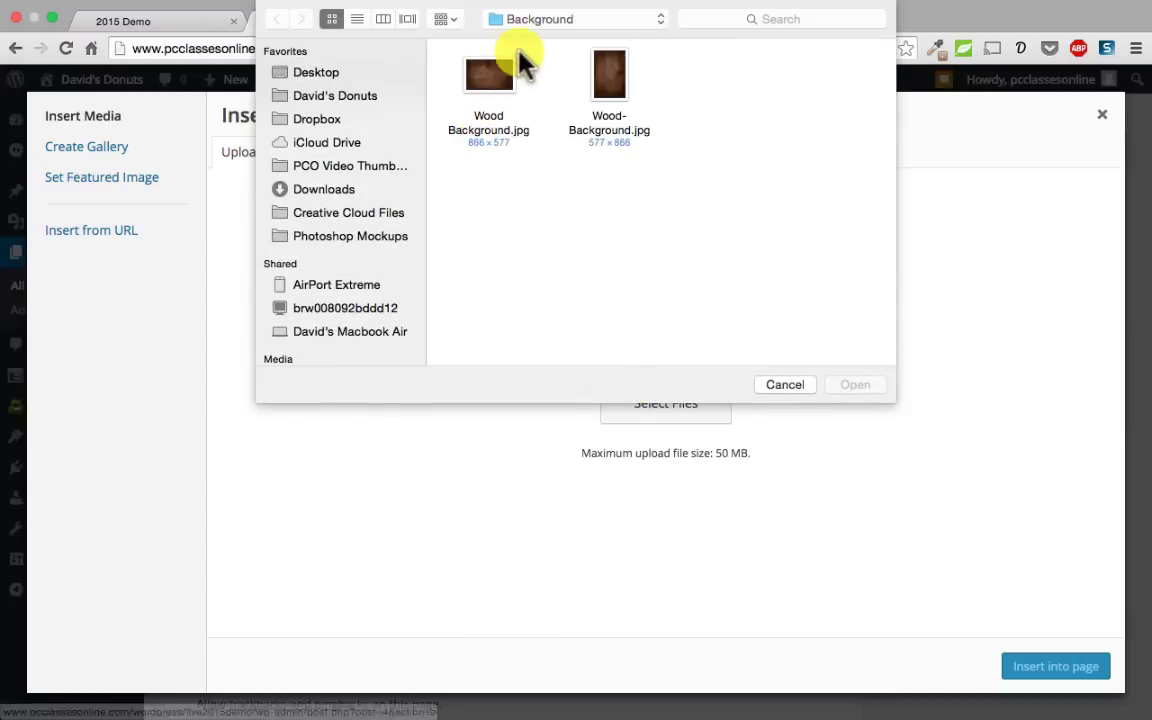
left_click(545, 22)
left_click(556, 40)
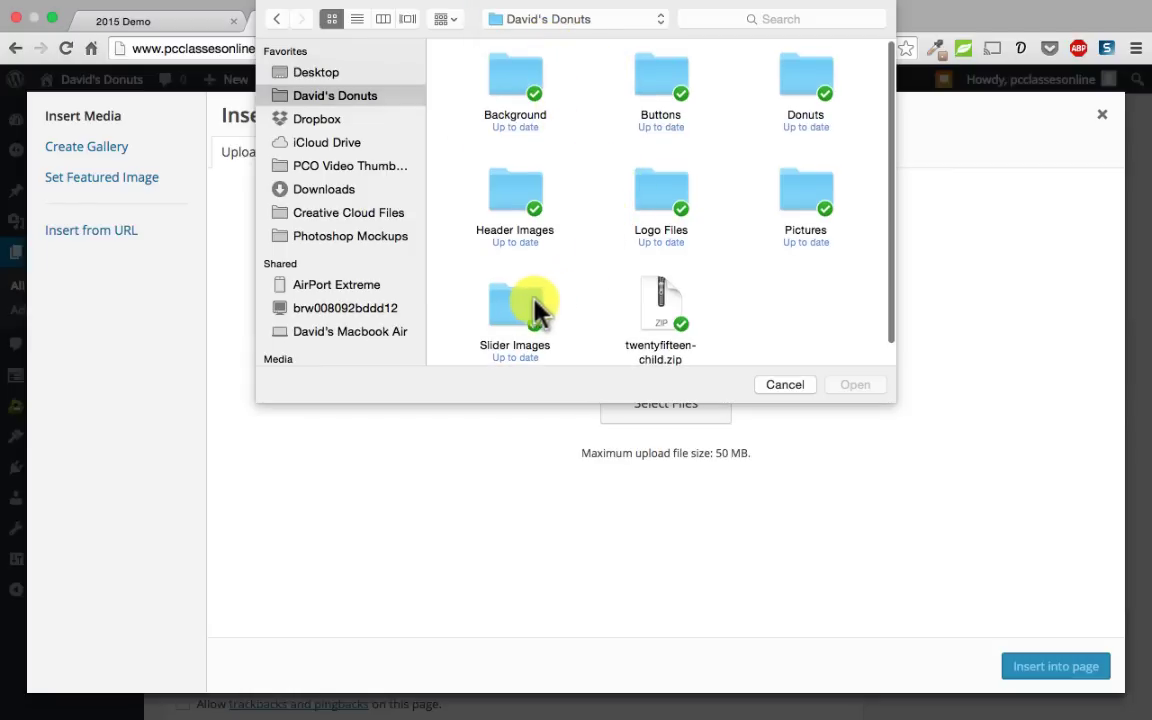
double_click(512, 207)
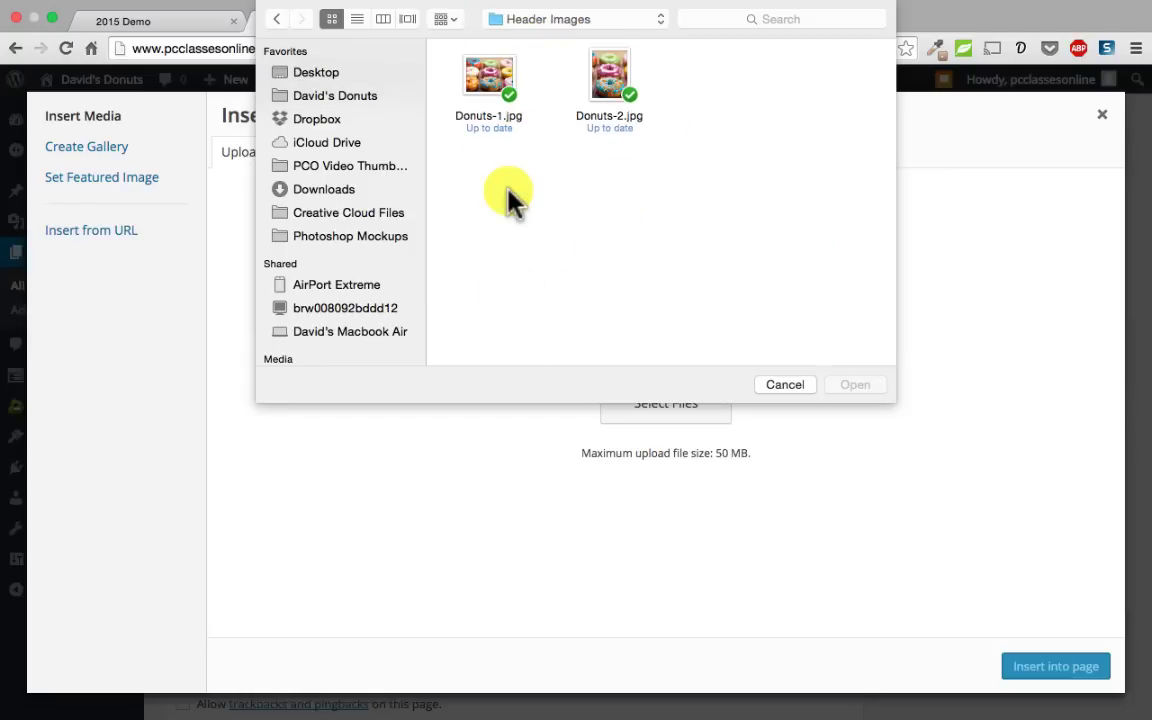
double_click(482, 79)
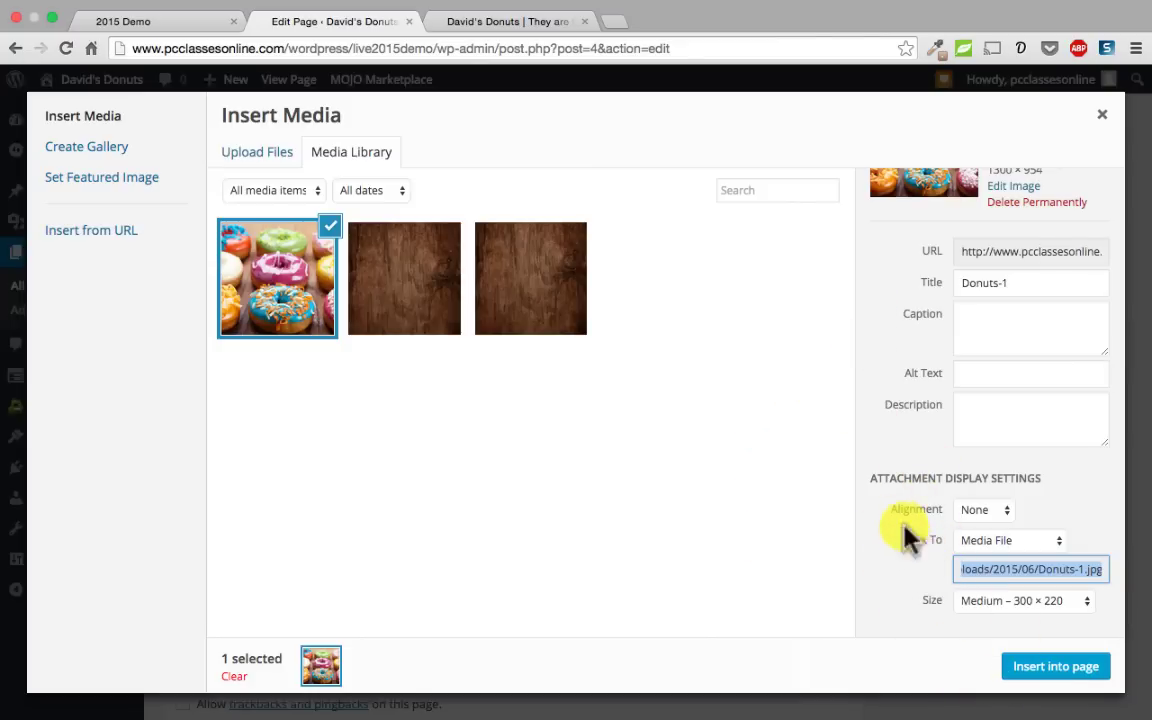
Insert Donuts-1 with alignment None, link None and Full Size 1300 × 954
left_click(977, 510)
left_click(980, 505)
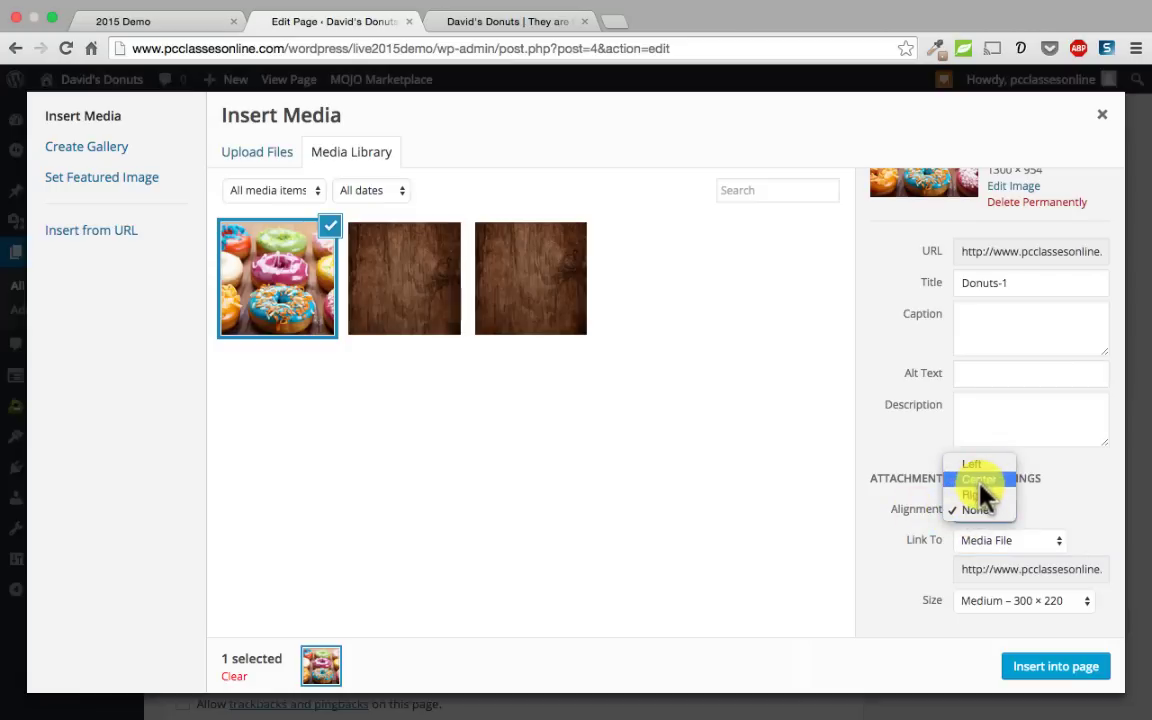
left_click(888, 548)
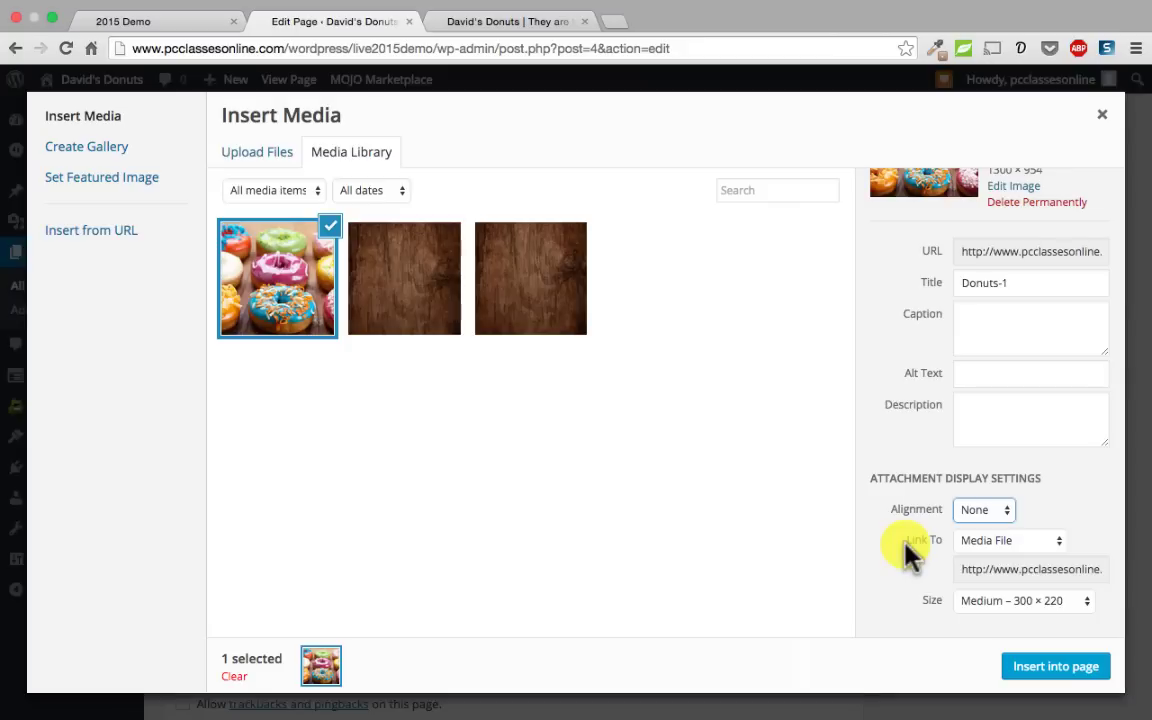
left_click(978, 548)
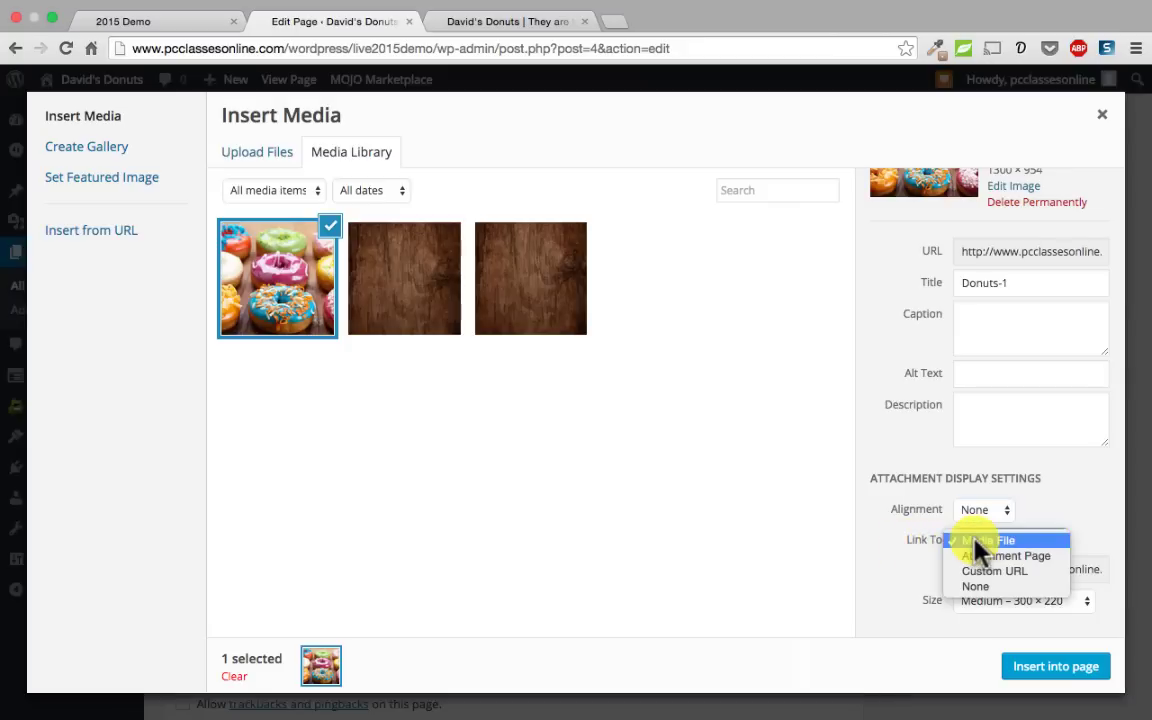
left_click(983, 588)
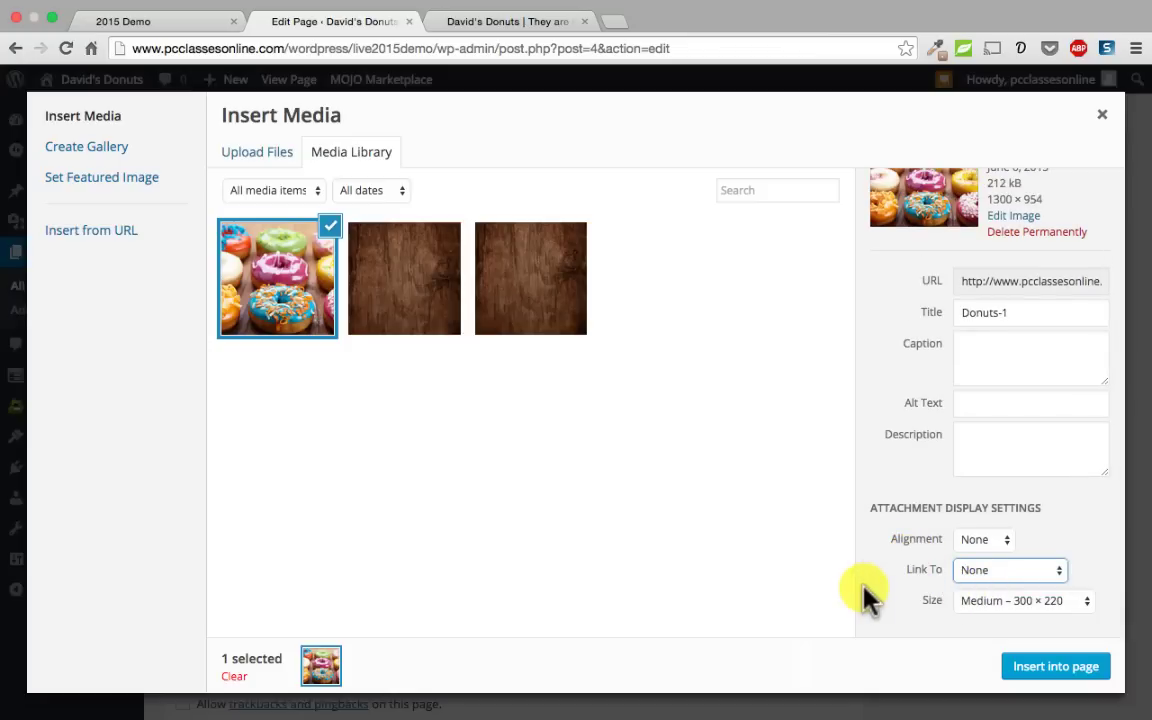
left_click(1030, 605)
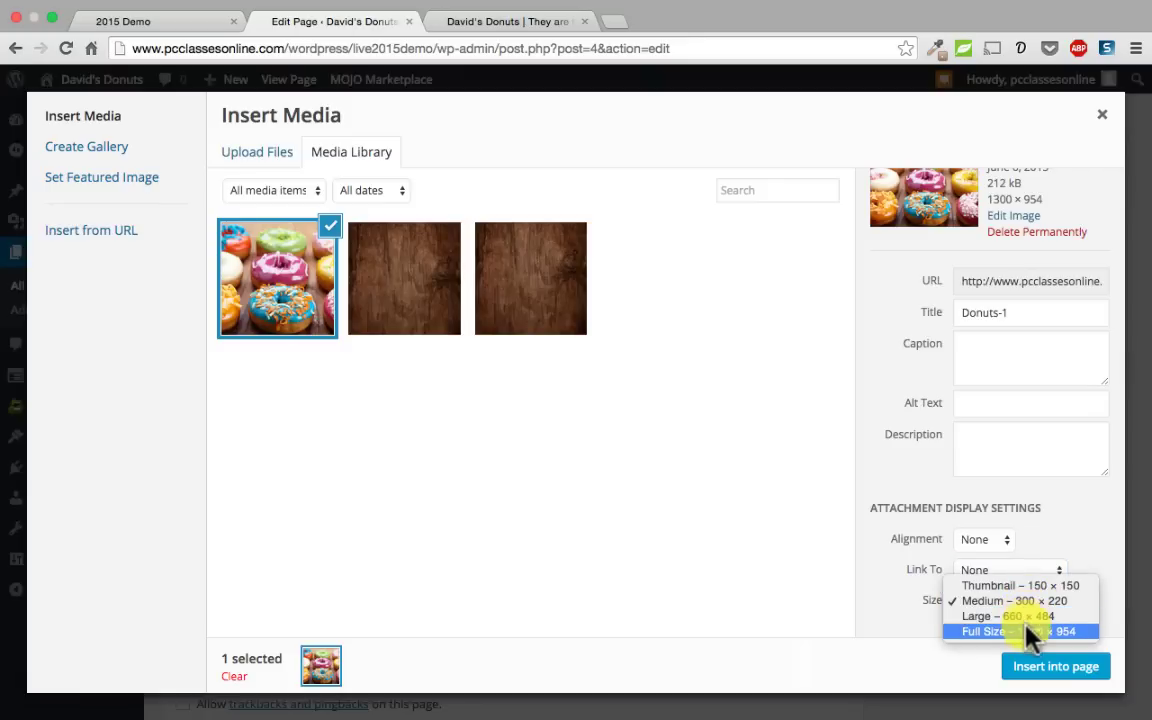
left_click(1025, 628)
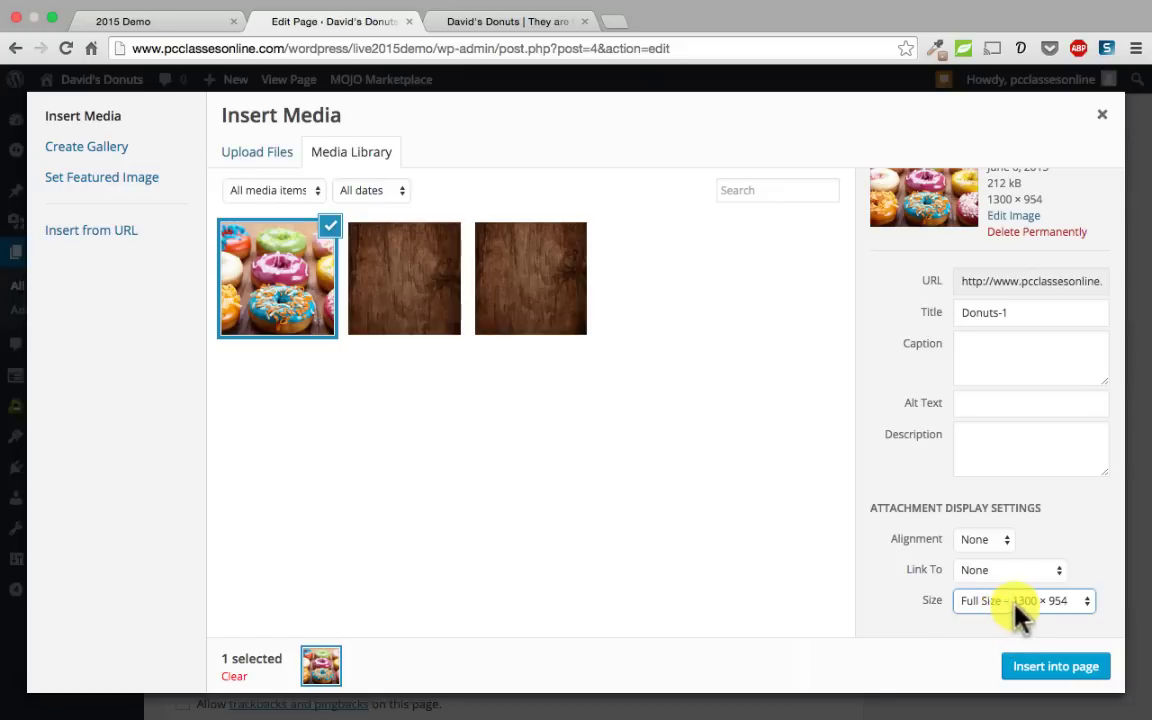
left_click(1024, 667)
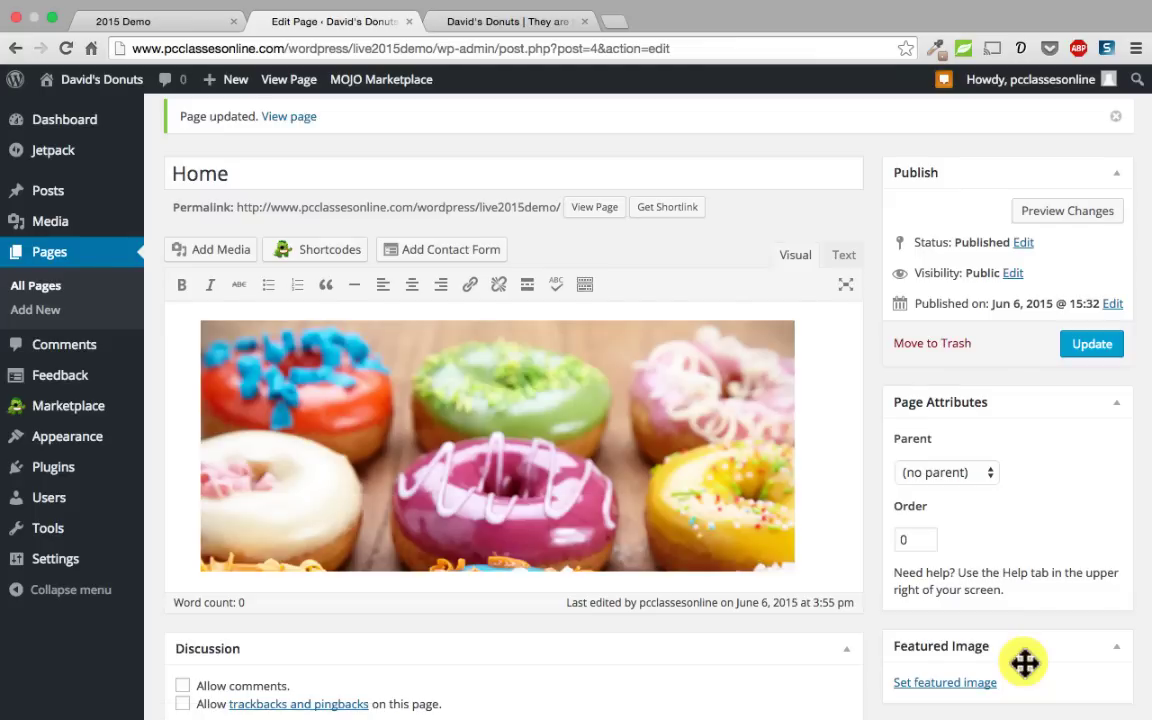
Update the Home page and reload the live site to check the donut photo
scroll(622, 500, "down", 1)
scroll(624, 500, "down", 2)
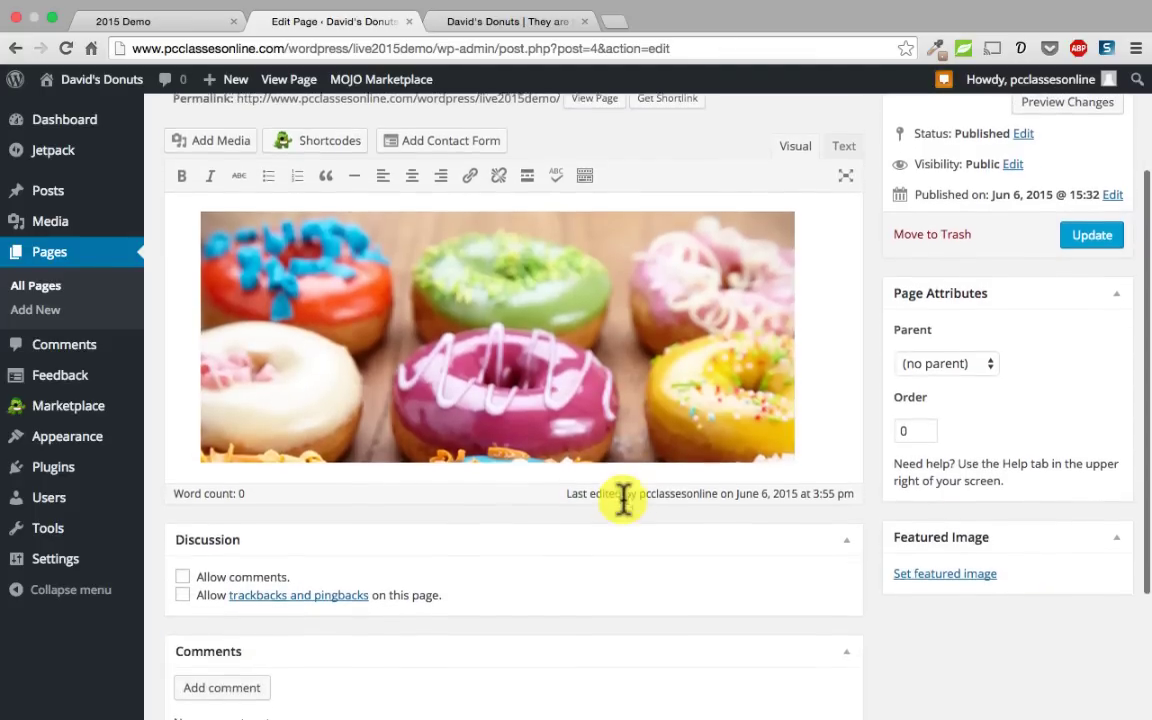
scroll(620, 497, "up", 2)
left_click(1074, 295)
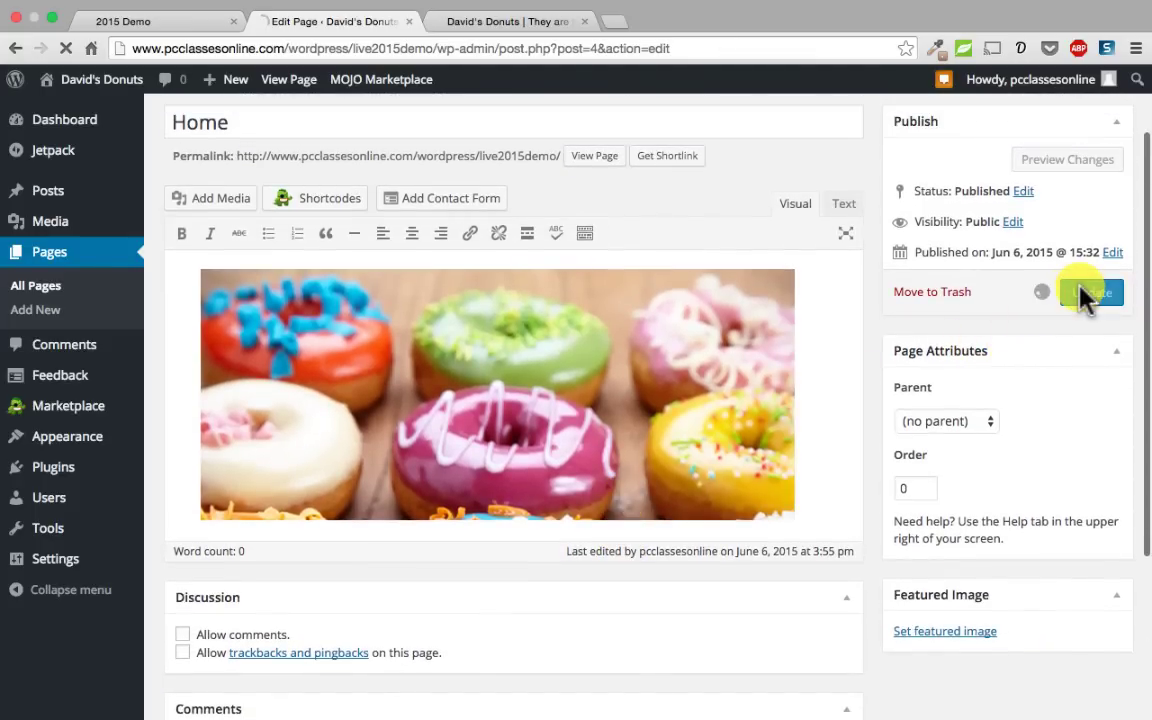
left_click(542, 24)
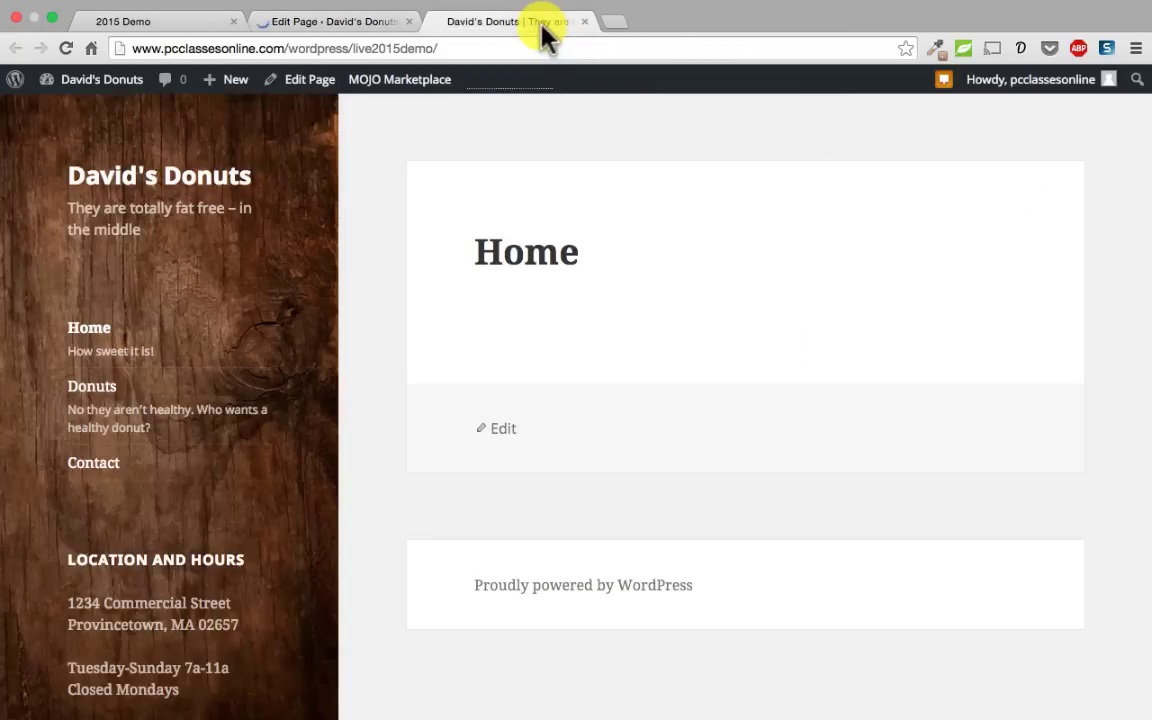
key("super+r")
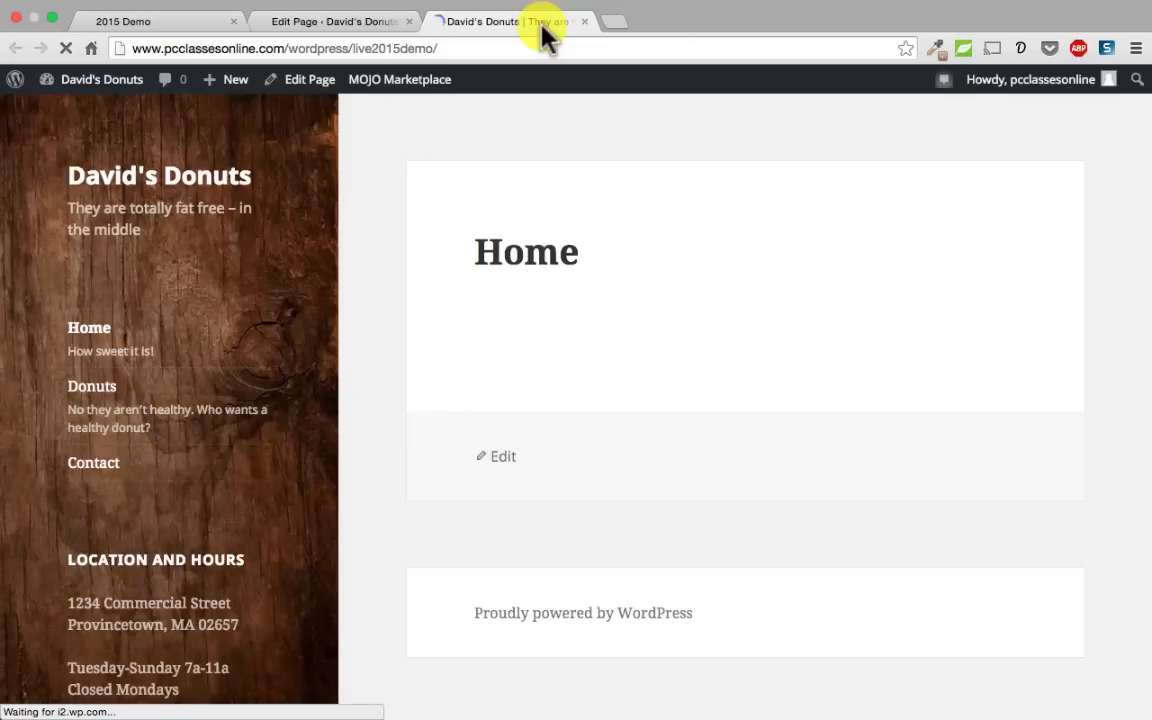
scroll(592, 348, "down", 3)
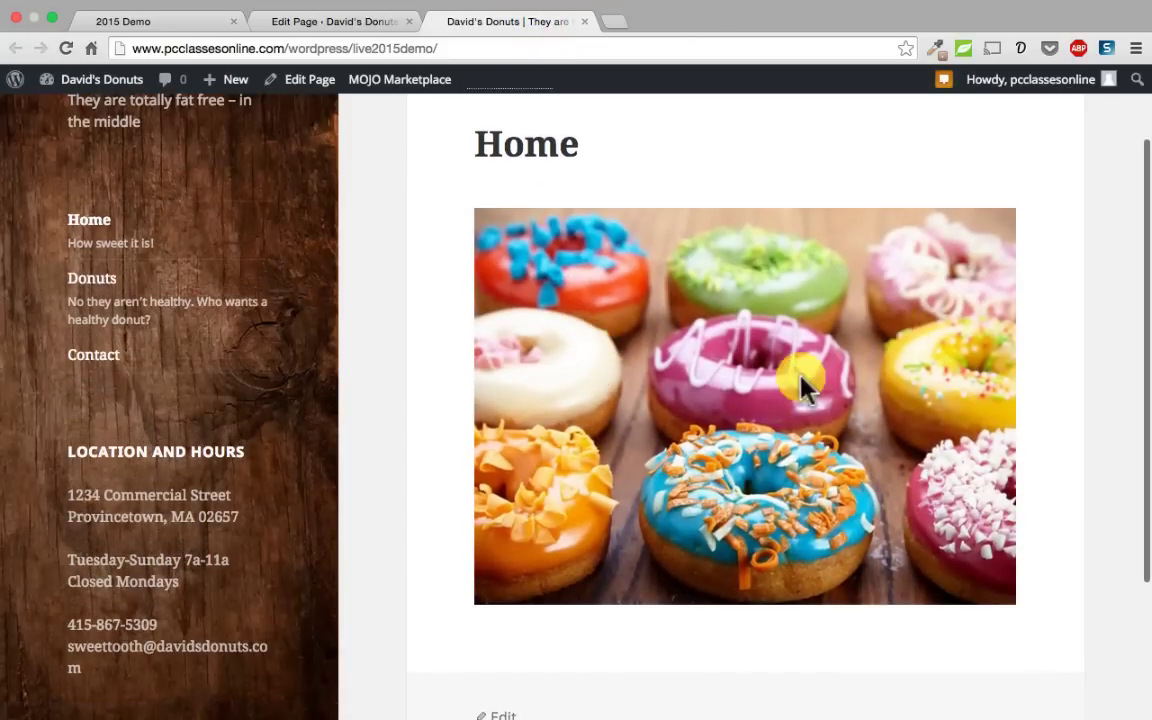
scroll(627, 338, "up", 3)
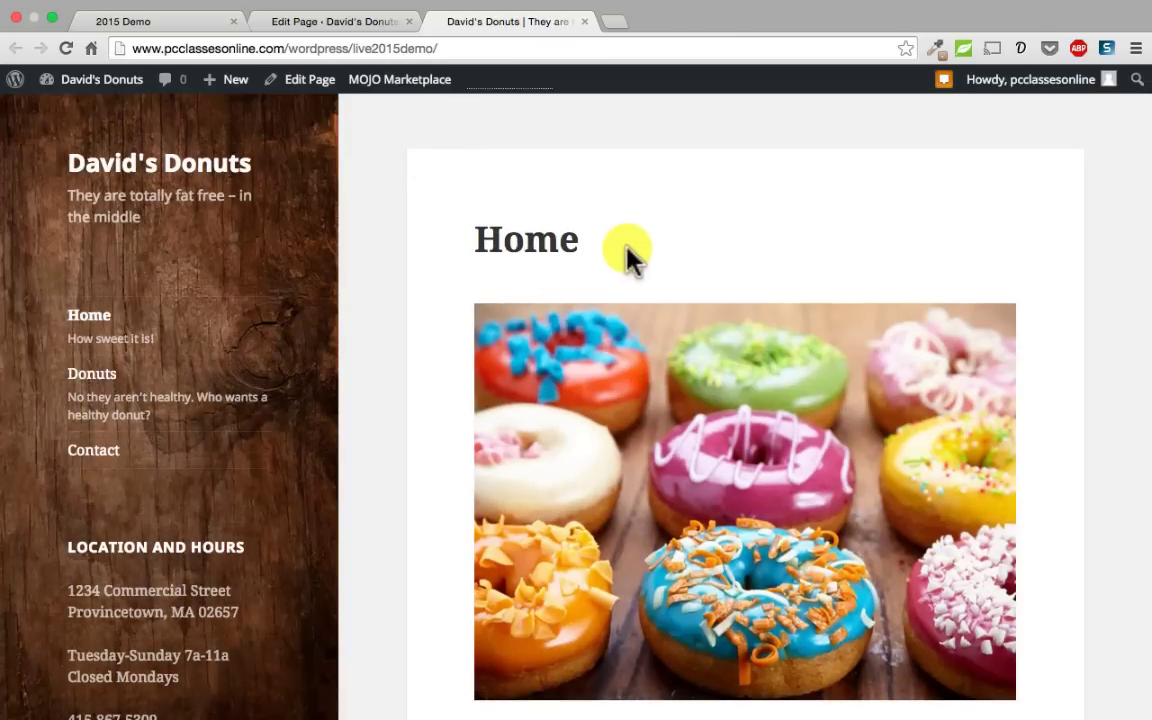
left_click_drag(564, 238, 465, 239)
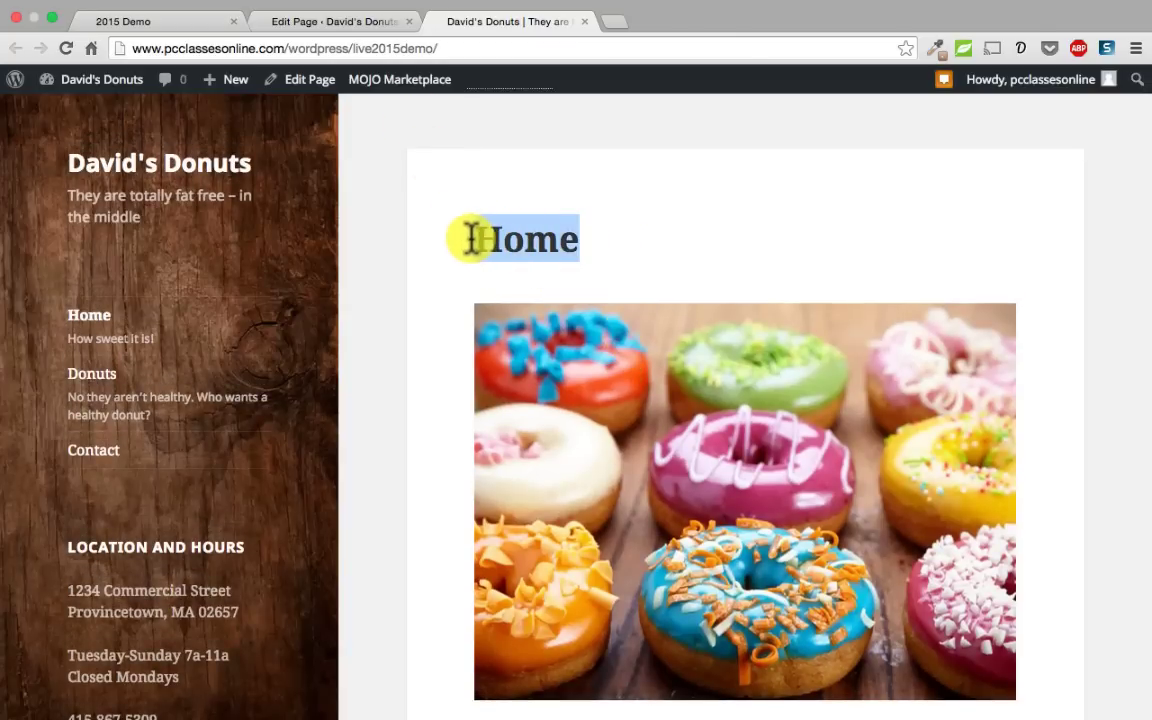
left_click(640, 173)
scroll(638, 170, "down", 9)
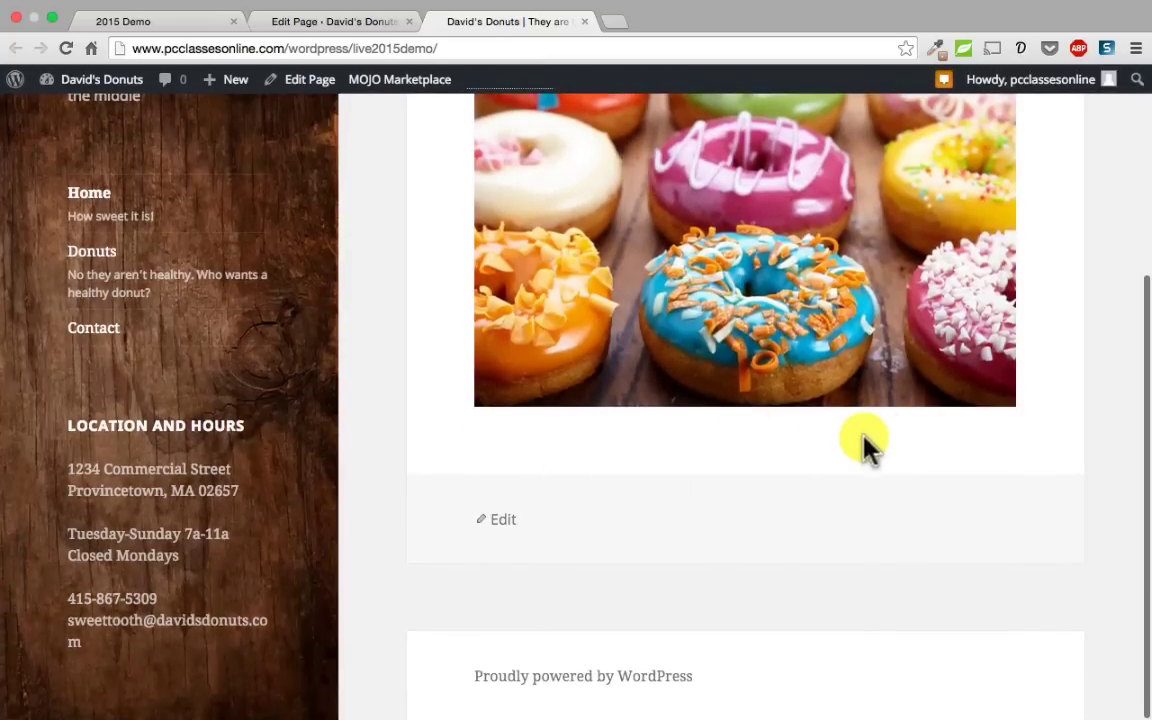
Compare the page with the 2015 Demo site, then return to the Home page editor
left_click(180, 21)
scroll(889, 557, "down", 6)
scroll(889, 557, "down", 8)
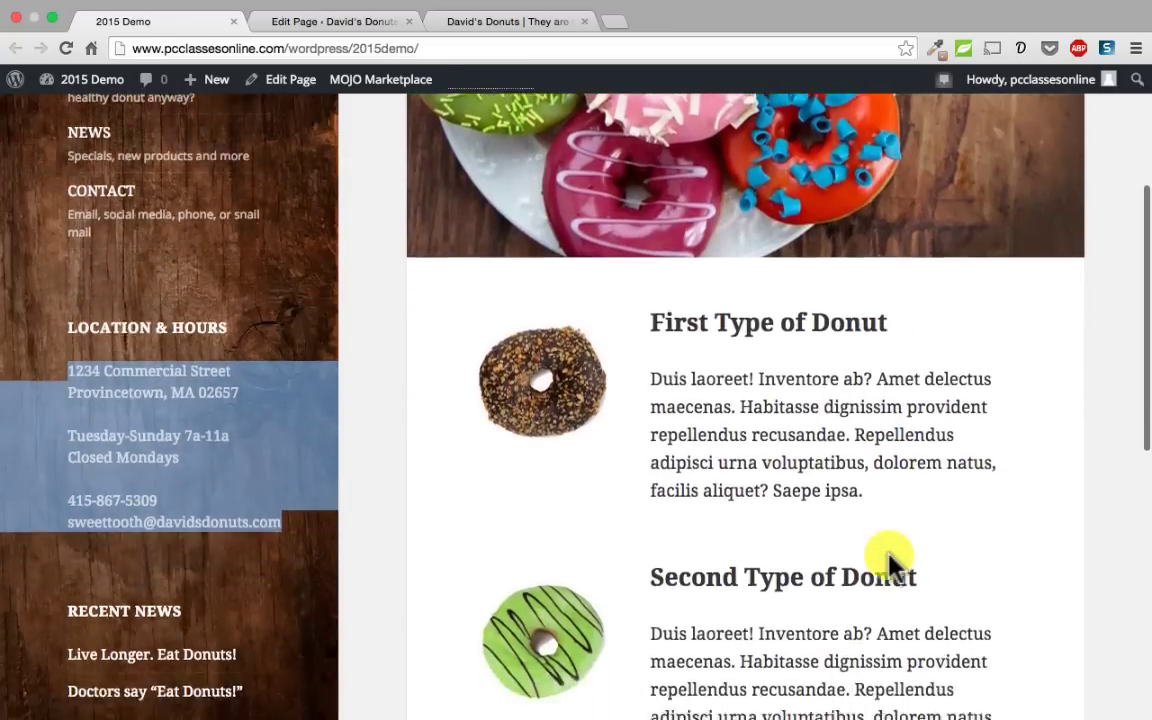
scroll(889, 557, "up", 2)
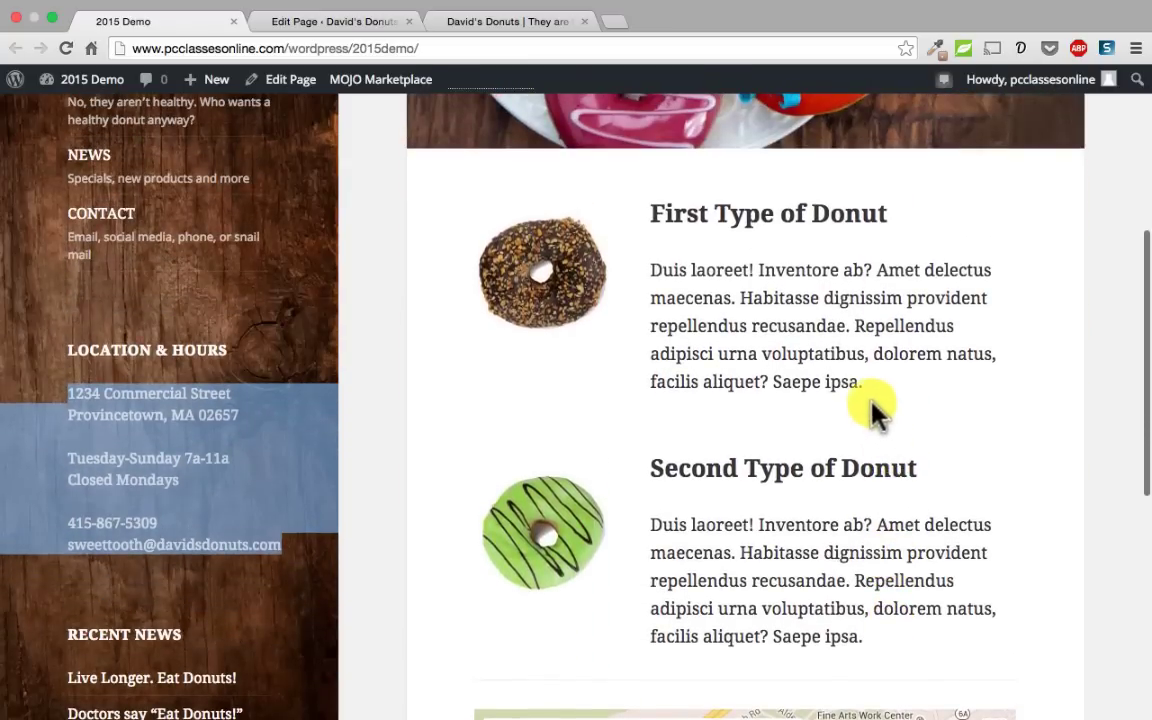
scroll(870, 408, "up", 1)
scroll(870, 408, "up", 12)
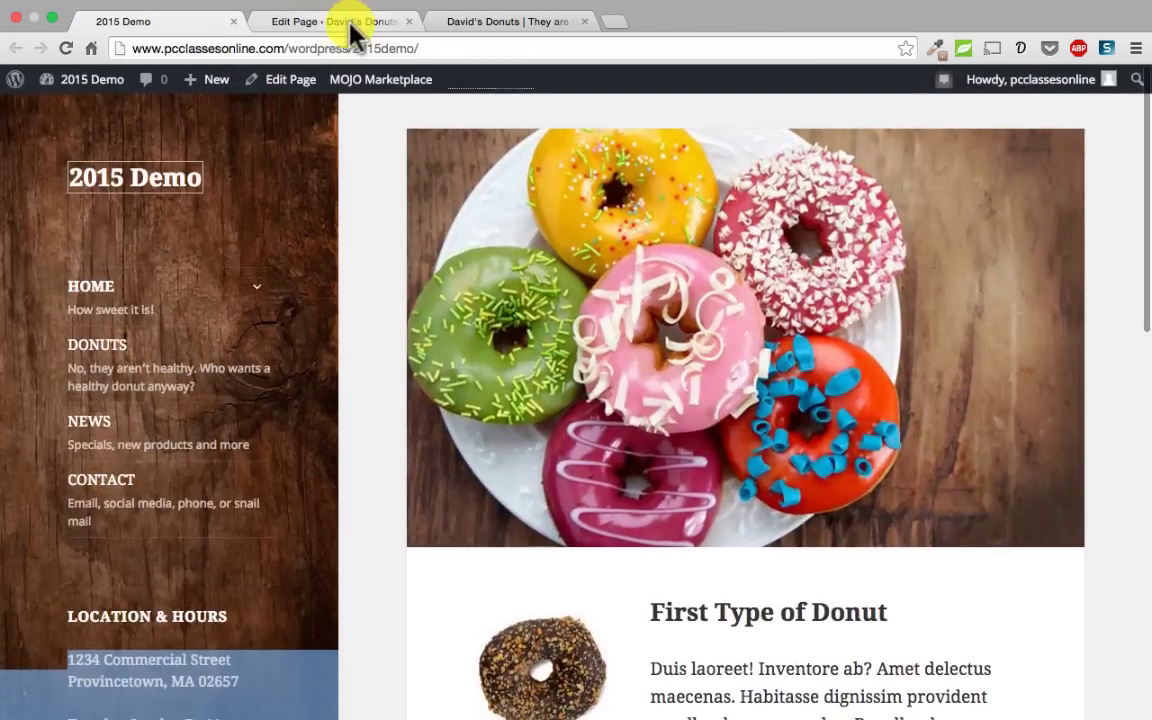
left_click(350, 25)
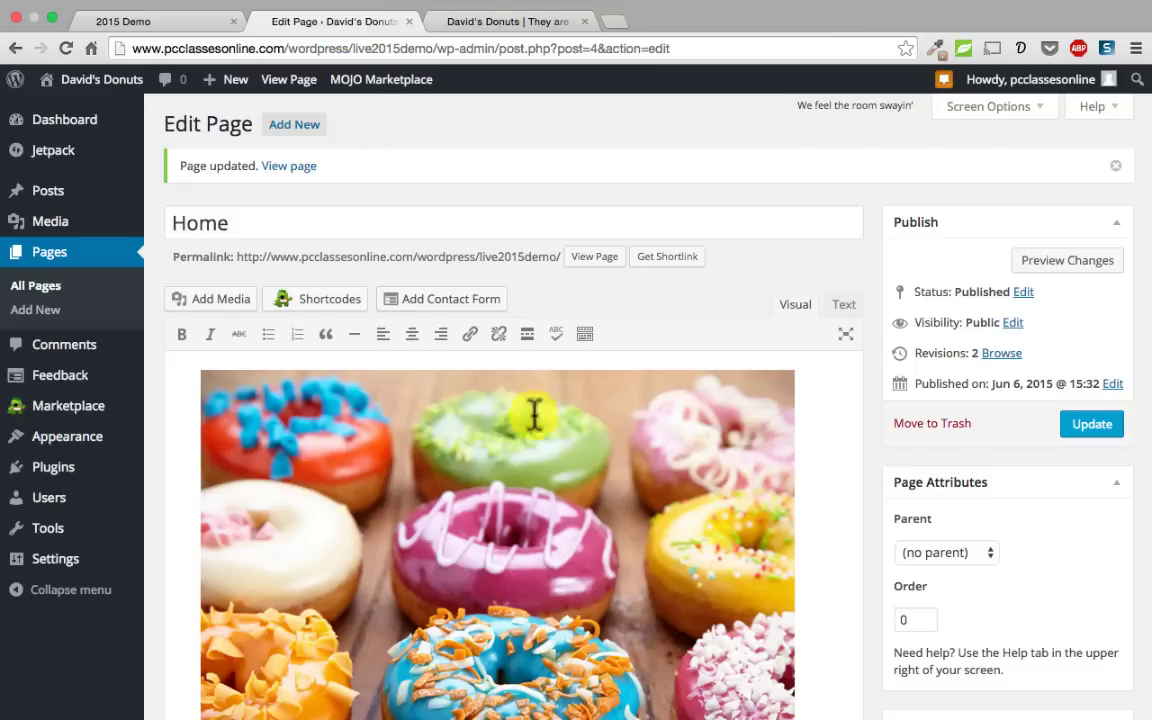
Start a new line below the photo and paste the generated lorem ipsum paragraph twice
scroll(551, 477, "down", 1)
scroll(551, 477, "down", 6)
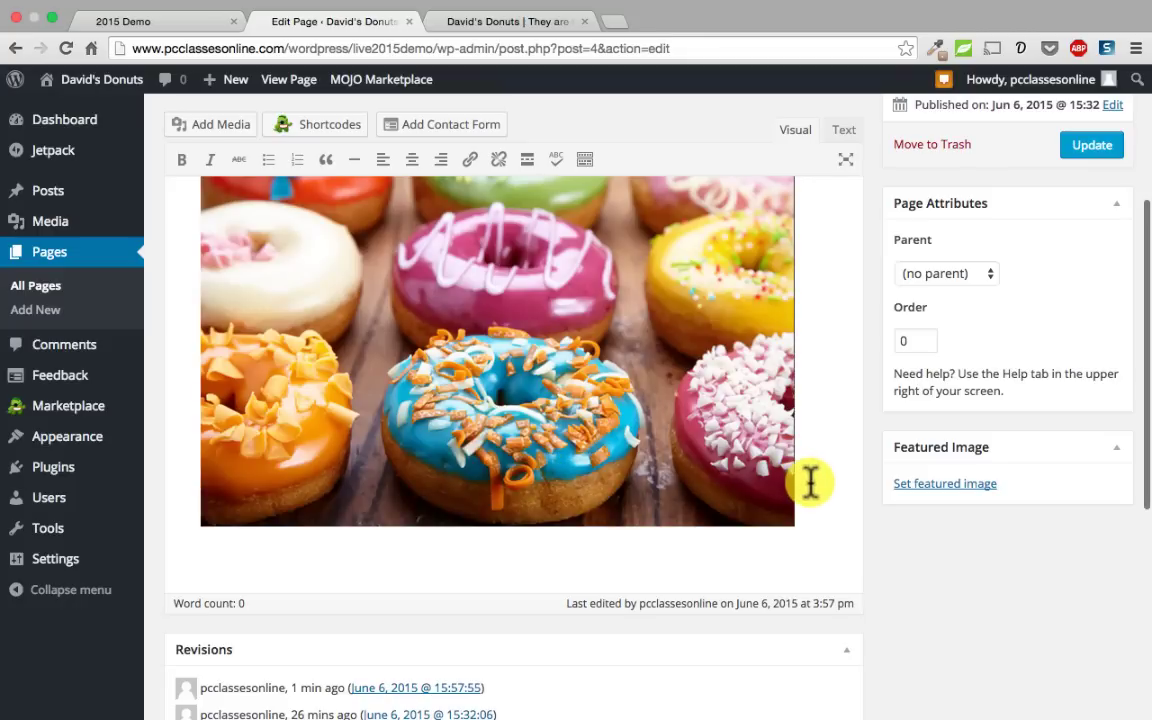
left_click(810, 483)
key("Return")
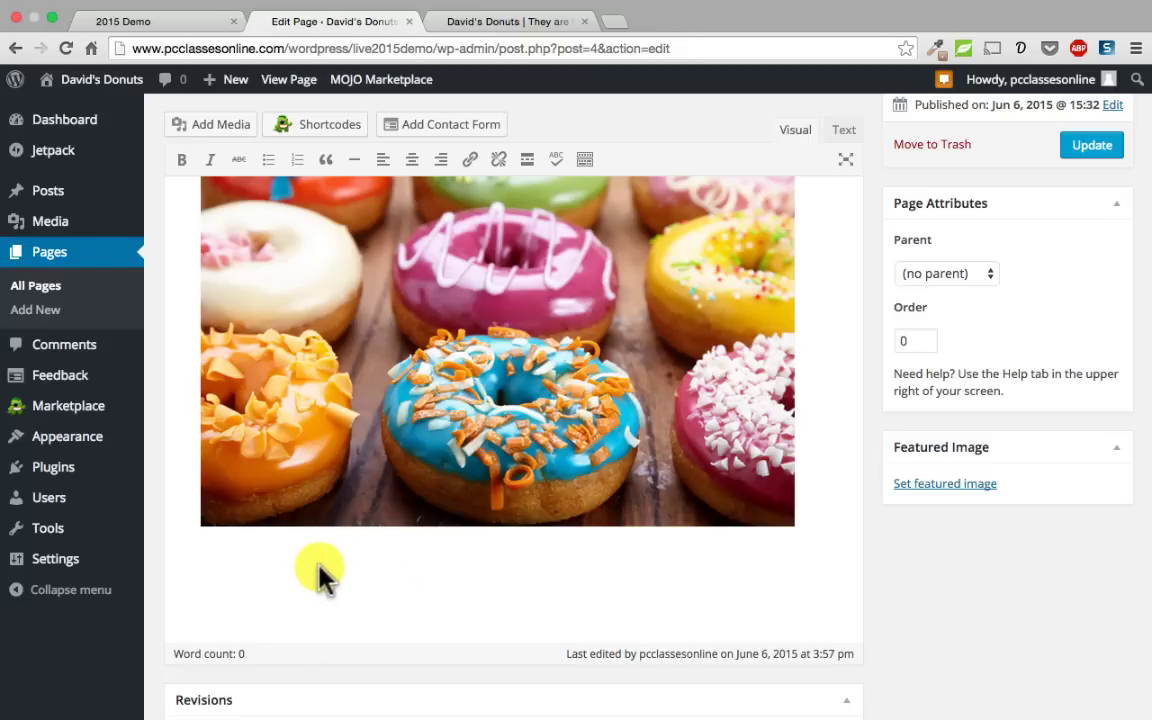
left_click(1021, 48)
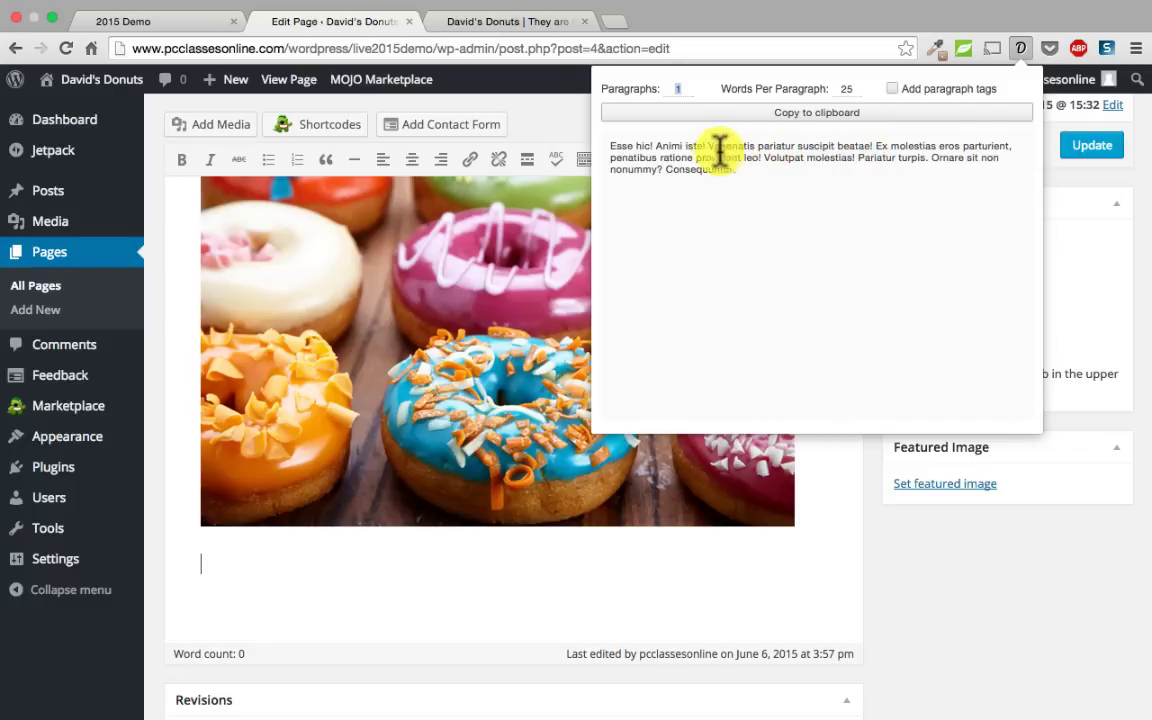
left_click(728, 113)
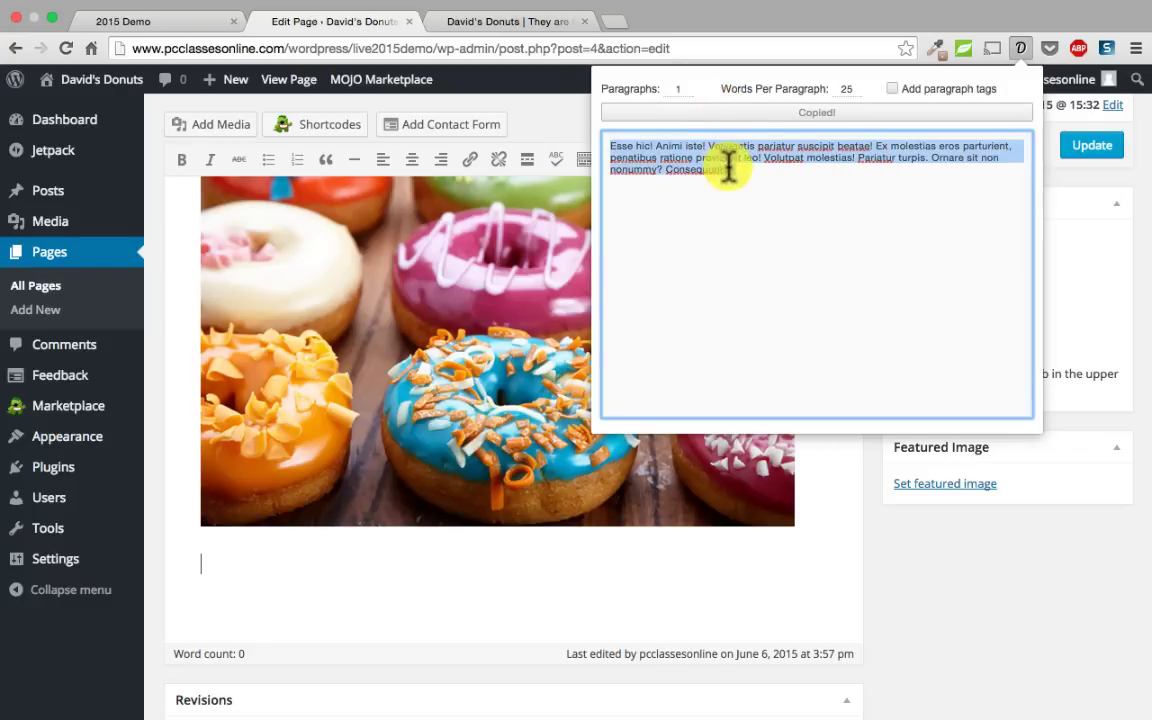
left_click(455, 573)
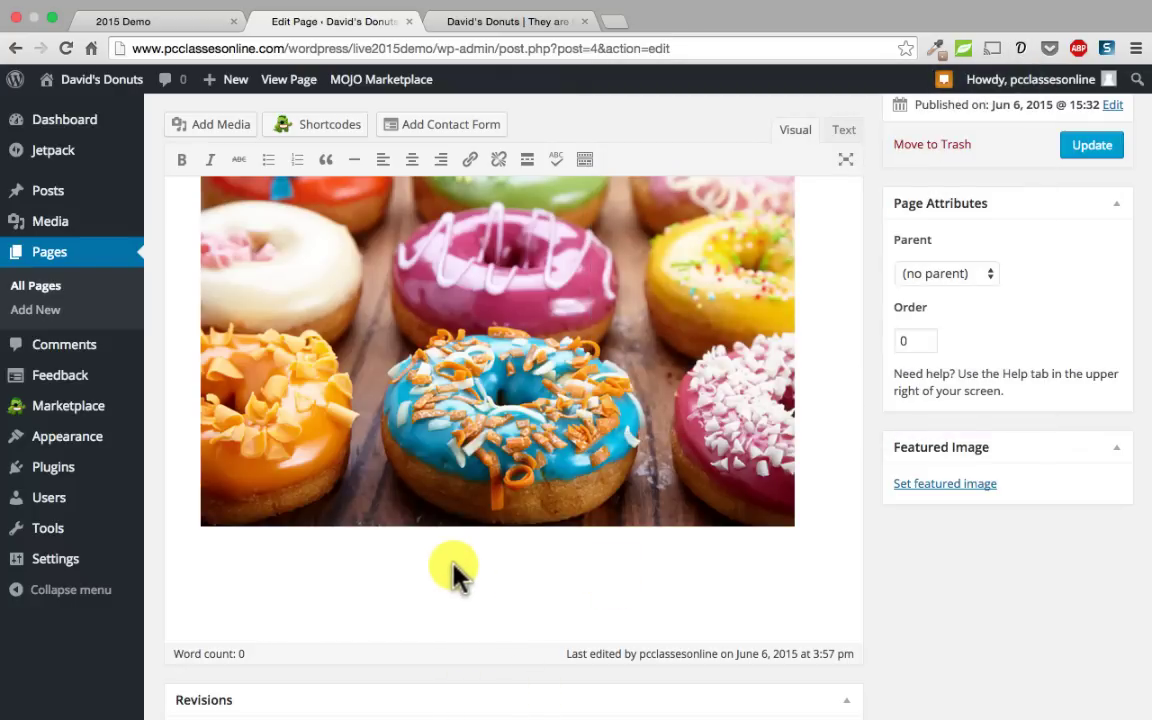
key("super+v")
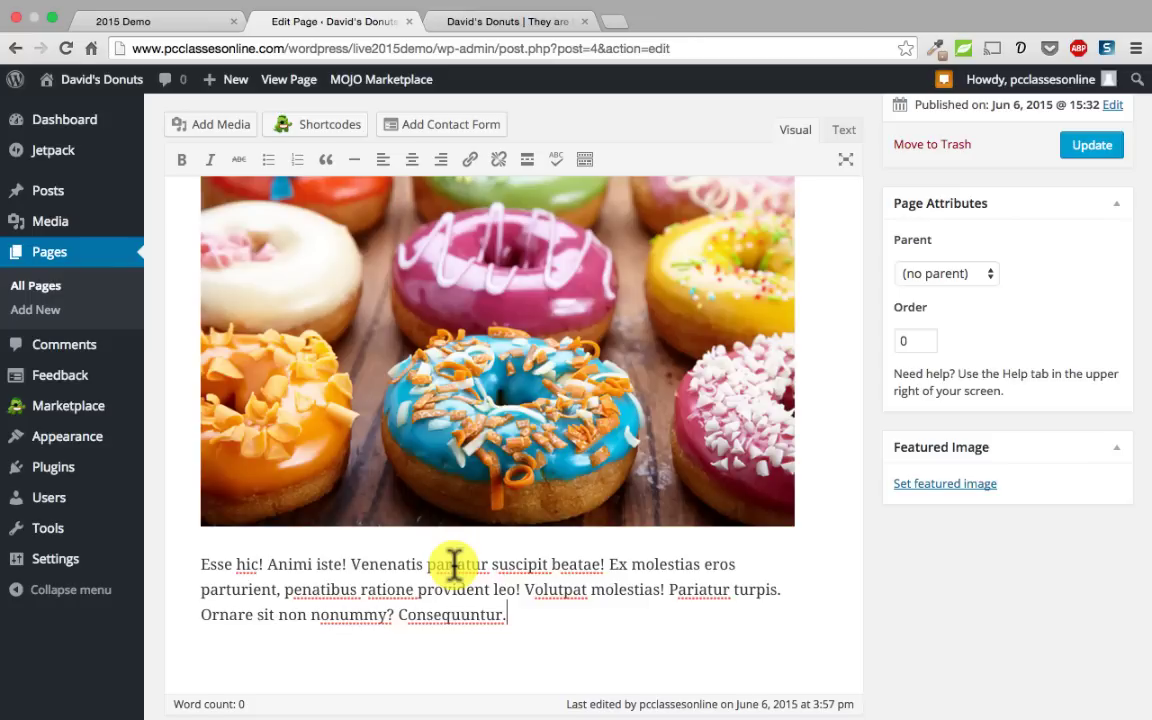
key("Return")
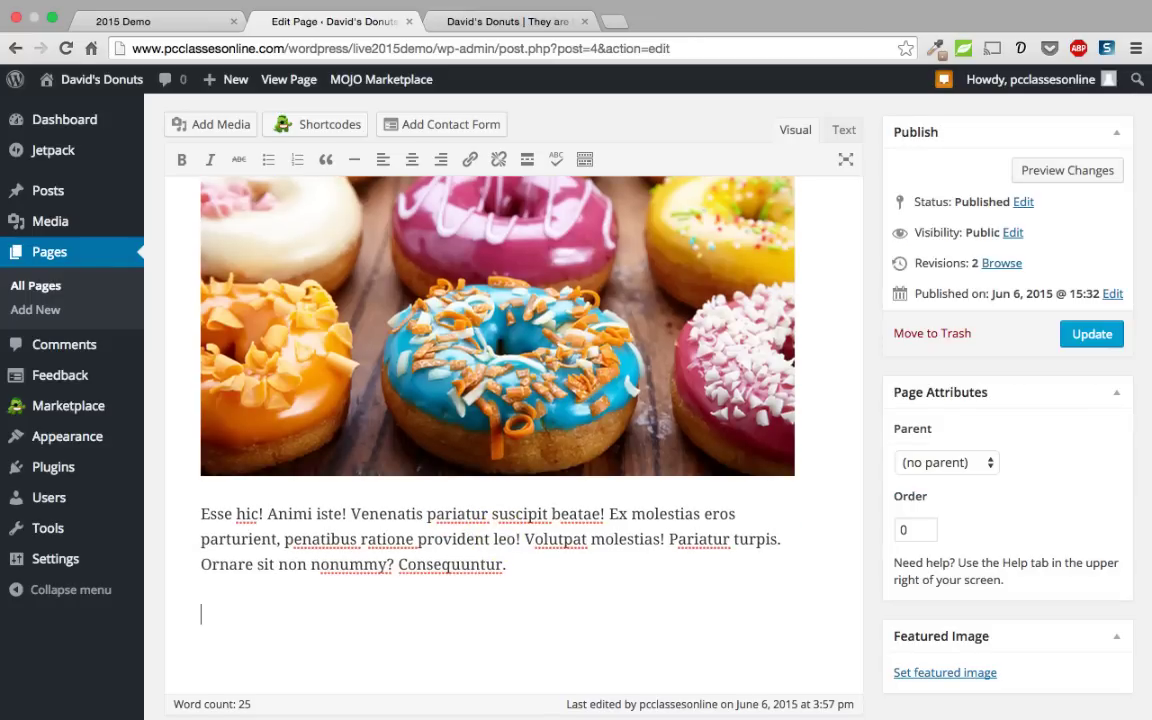
key("super+v")
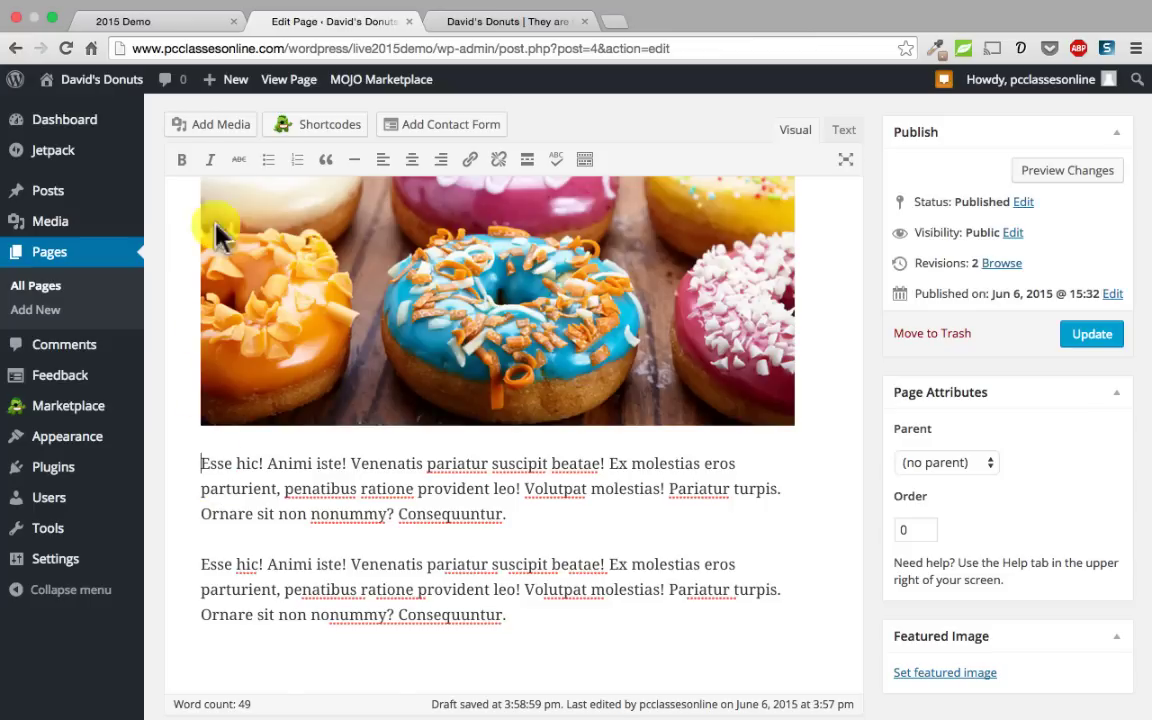
Upload Donut-Green.jpg from the David's Donuts Buttons folder into the media library
left_click(200, 124)
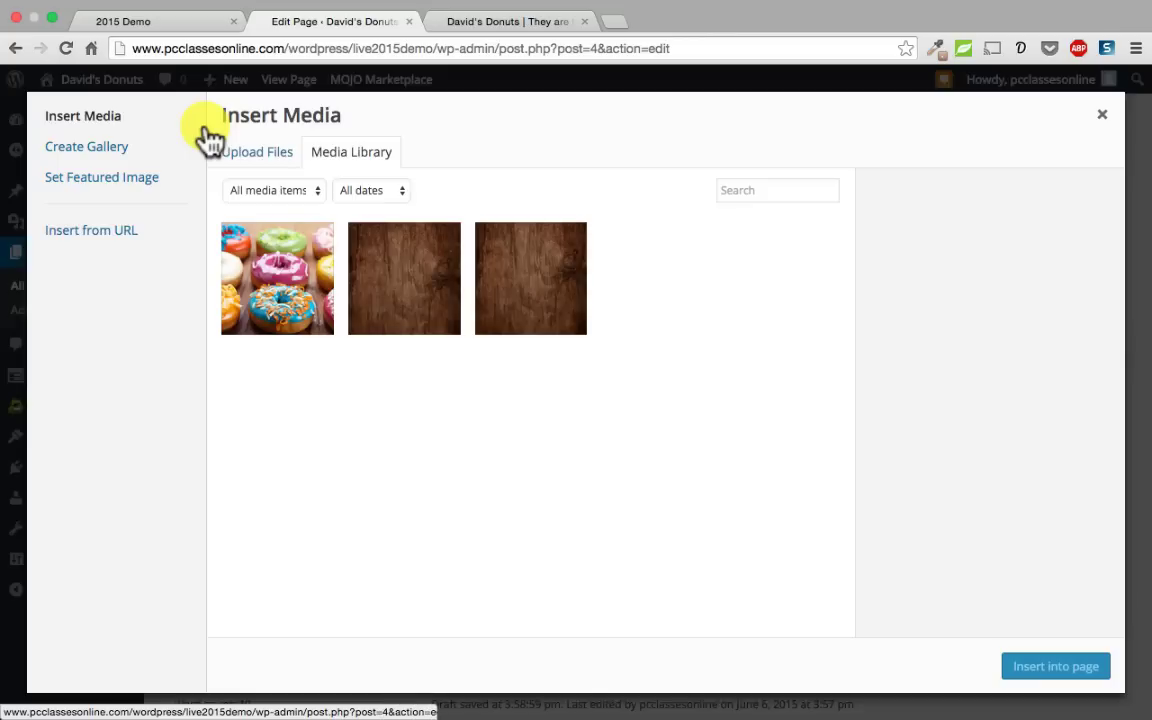
left_click(250, 158)
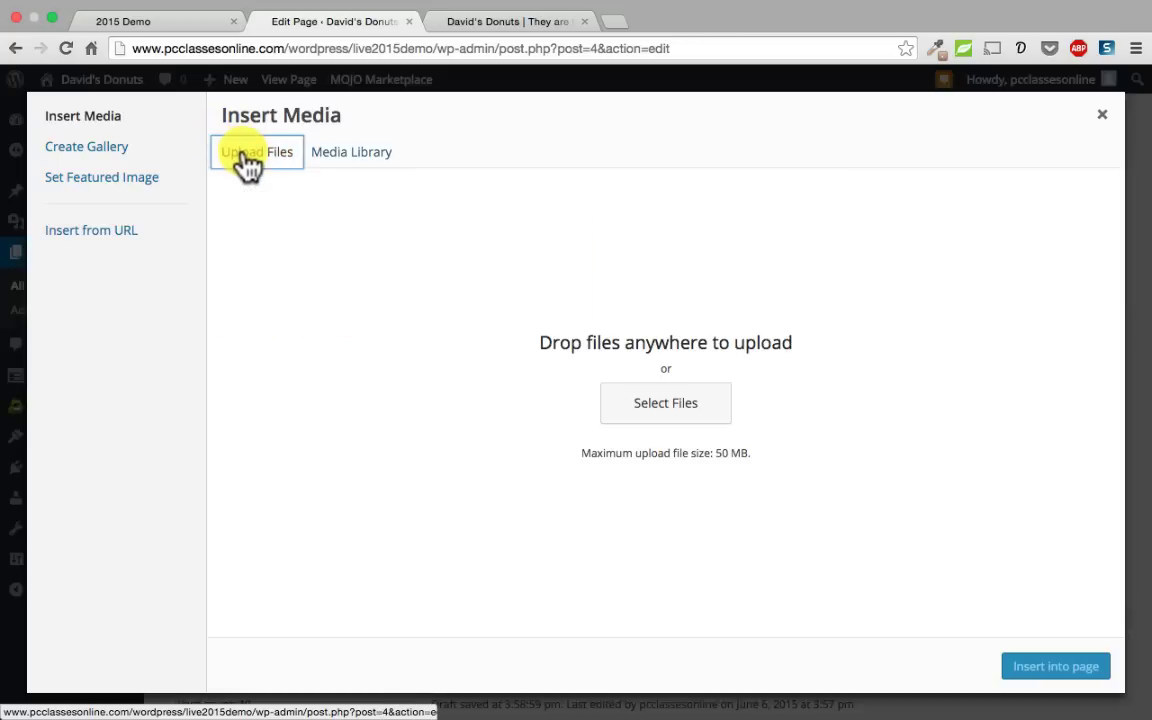
left_click(657, 408)
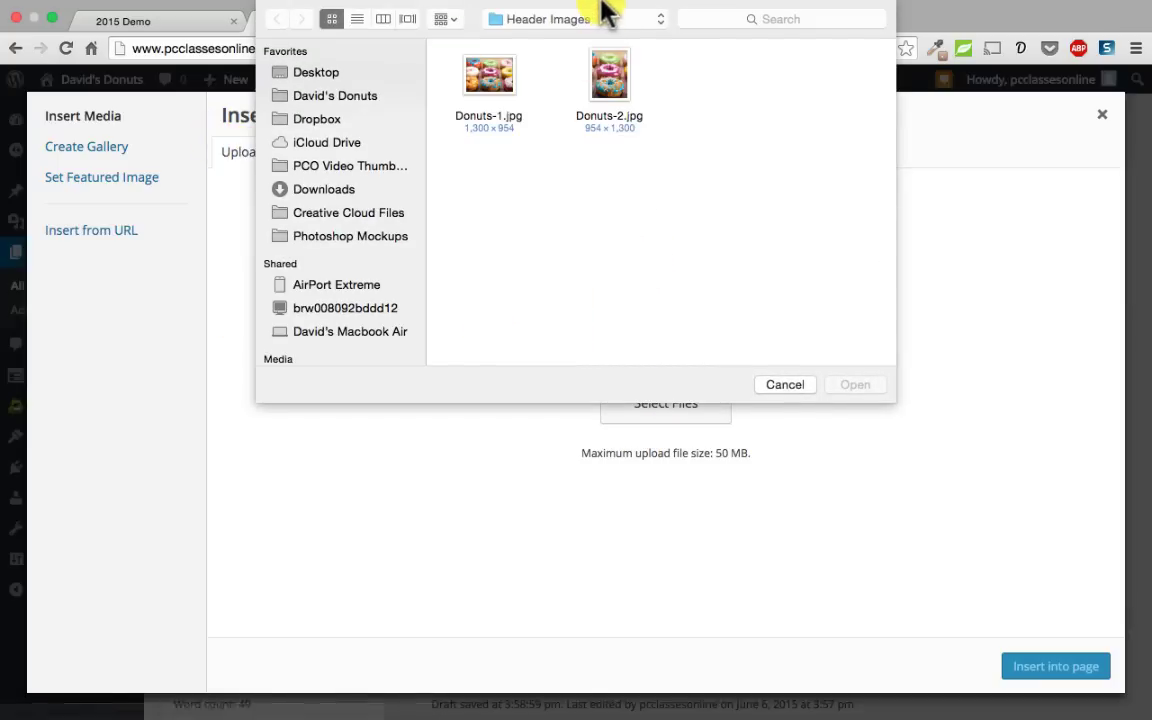
left_click(615, 19)
left_click(609, 42)
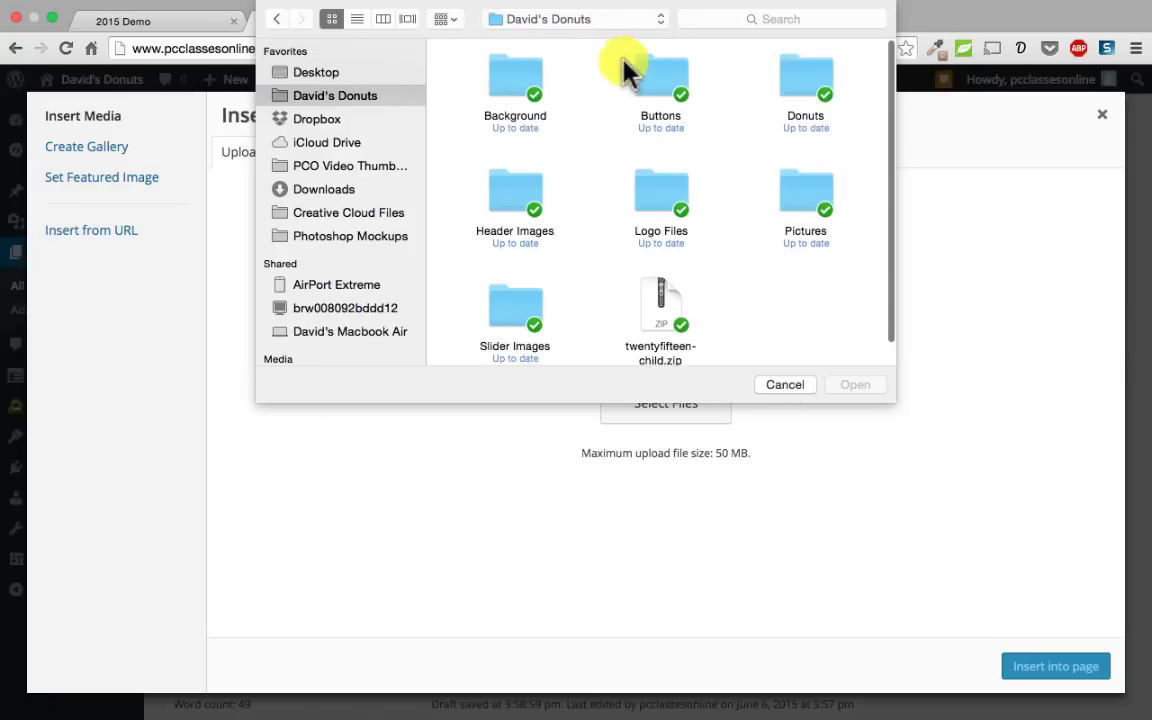
double_click(648, 84)
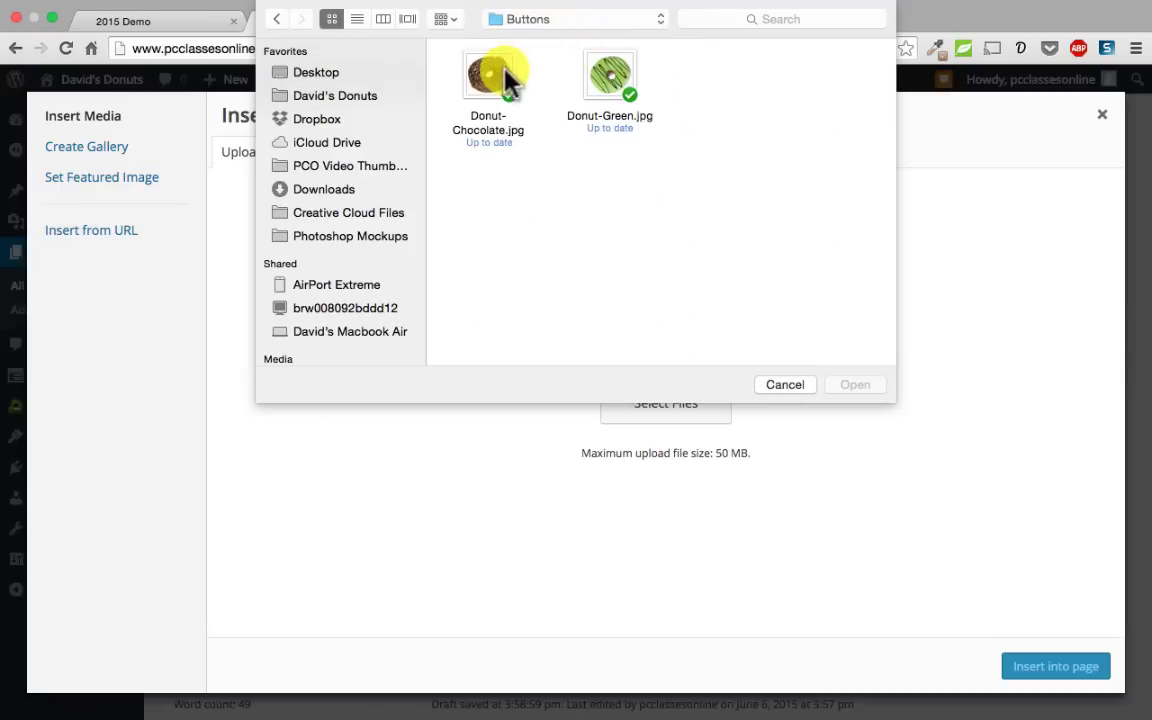
double_click(608, 72)
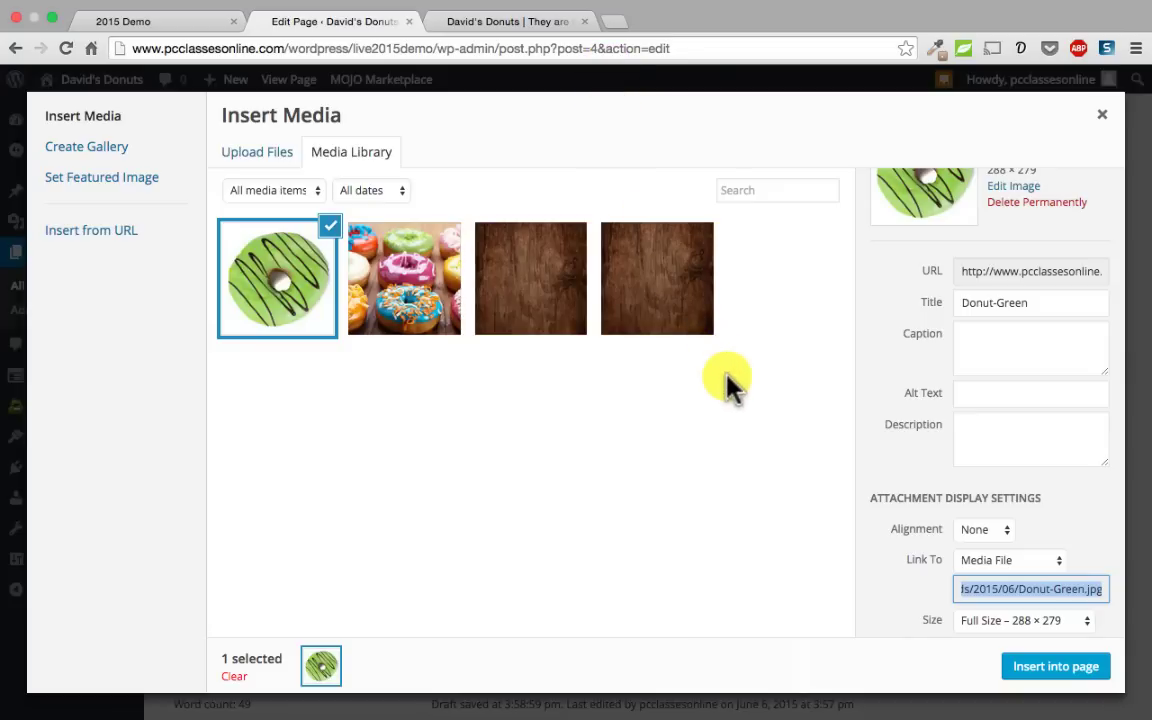
Insert the green donut with no link, left alignment and Thumbnail 150 × 150 size
left_click(988, 570)
left_click(988, 607)
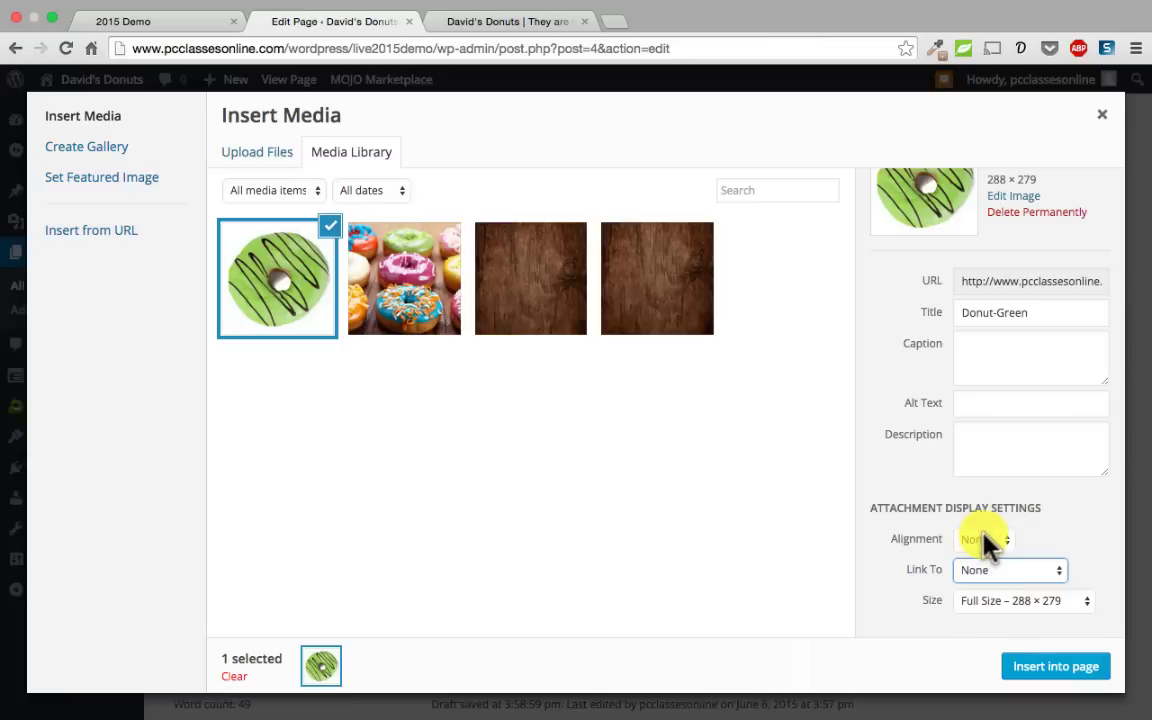
left_click(984, 539)
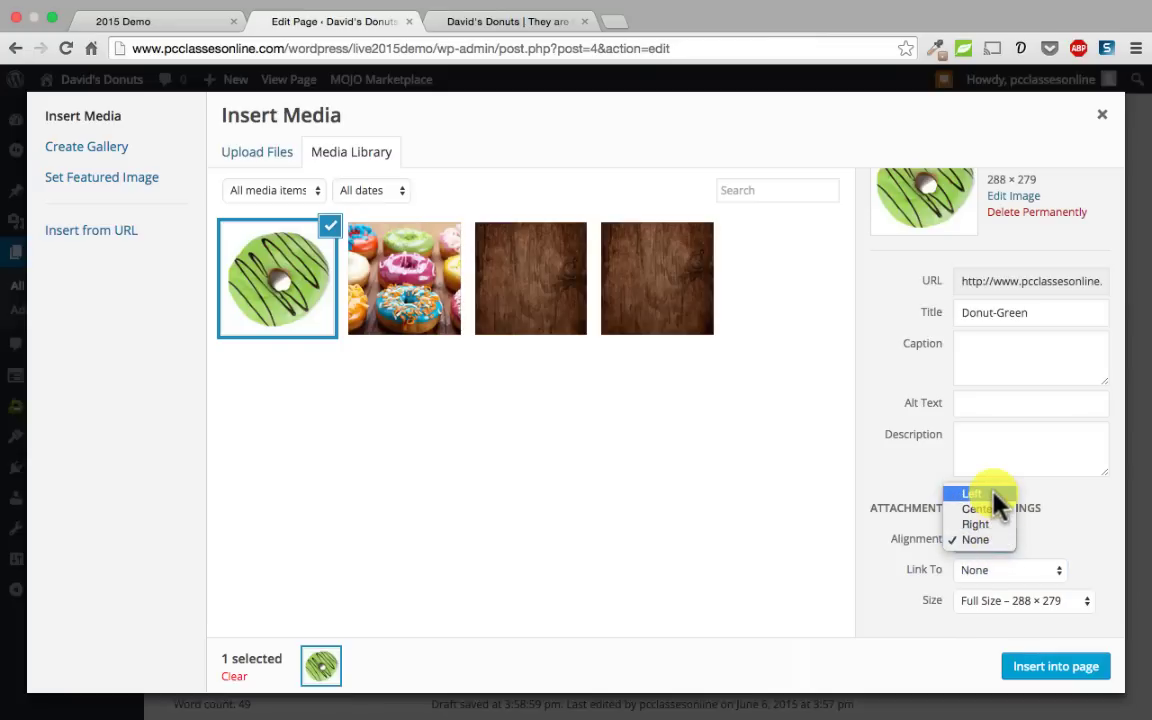
left_click(993, 493)
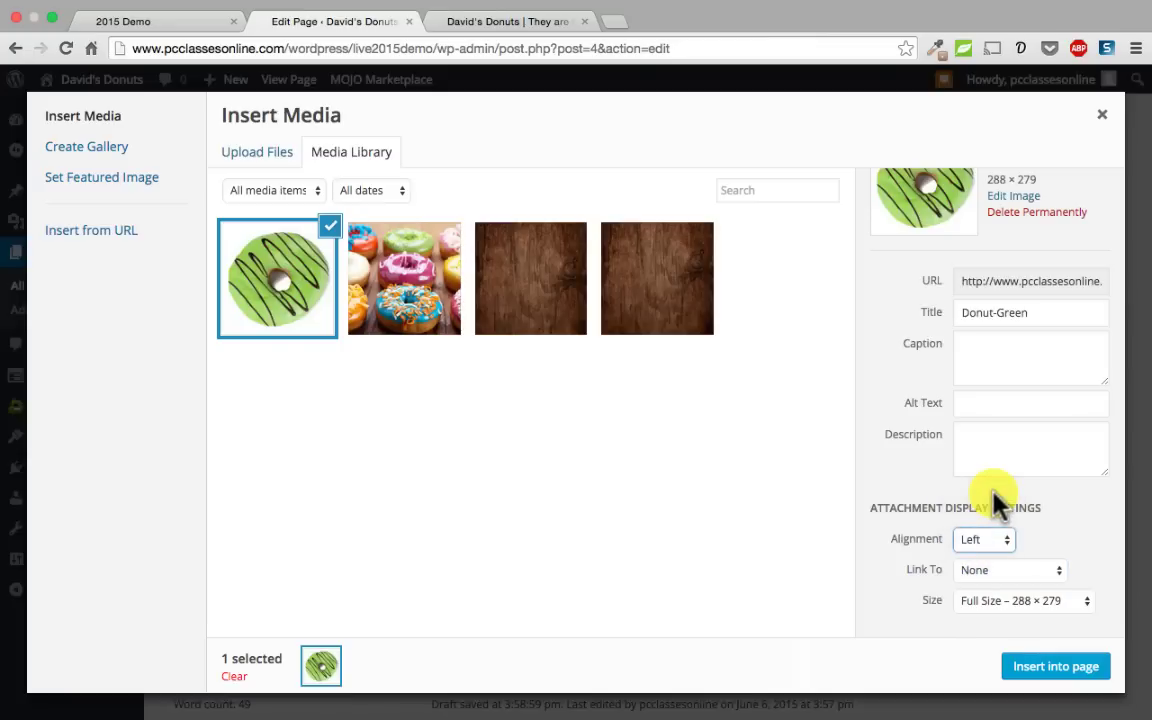
left_click(1010, 605)
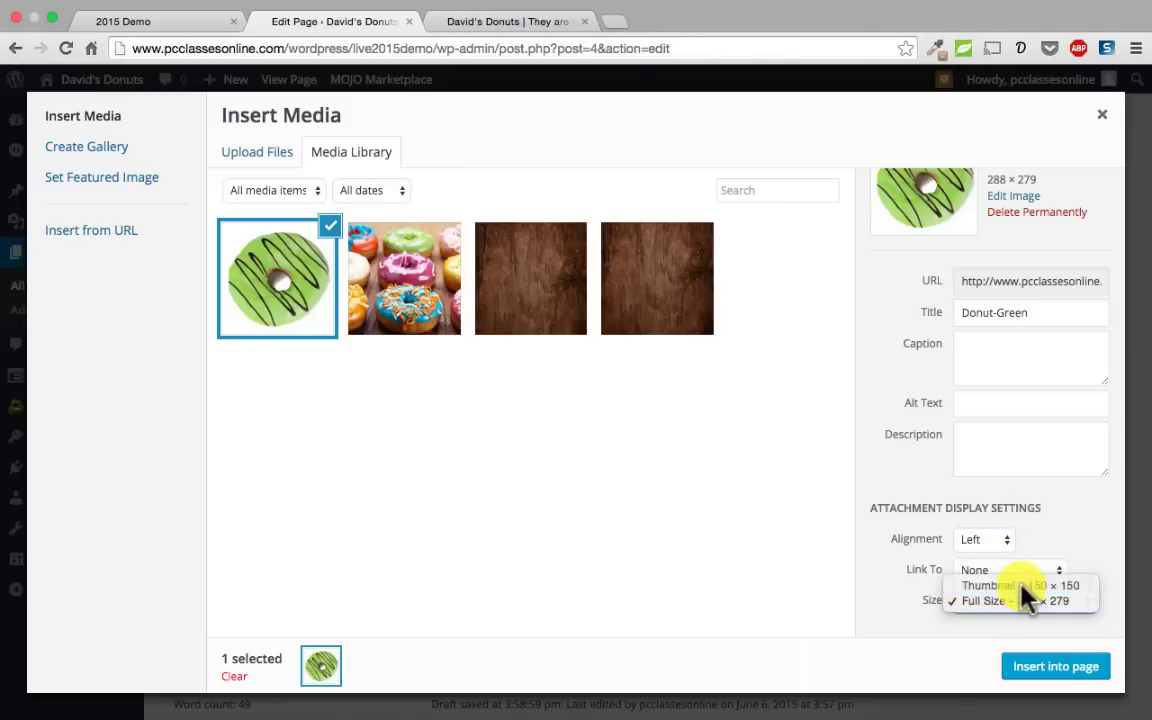
left_click(1022, 587)
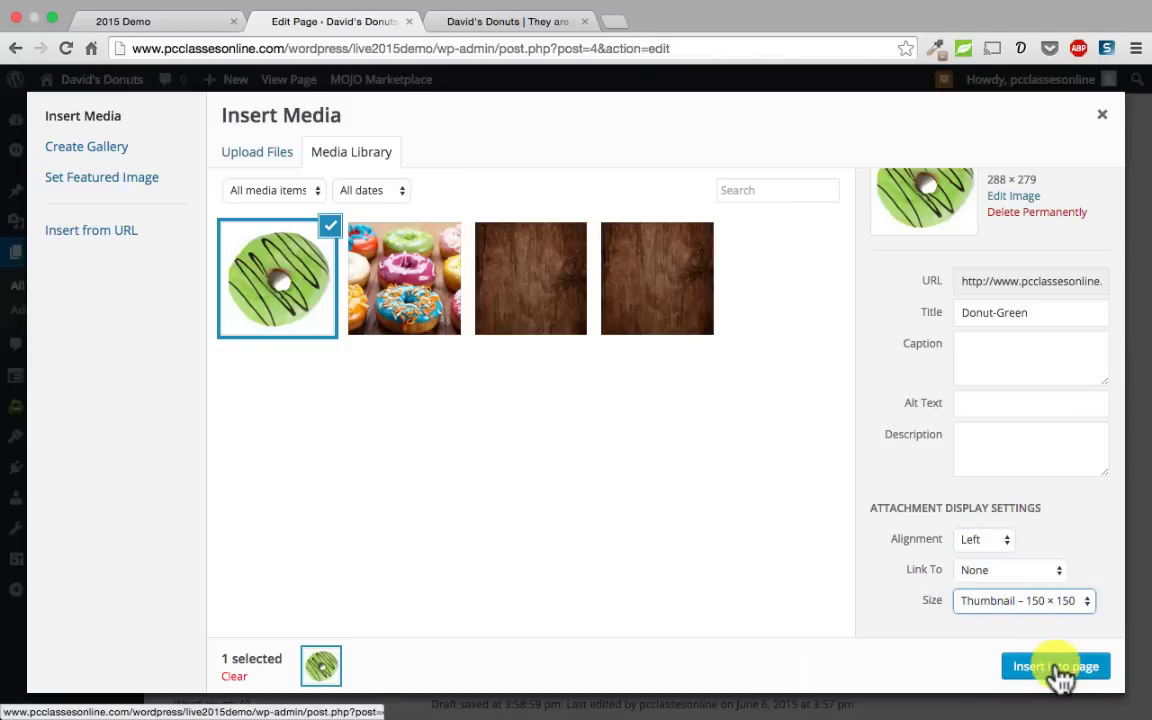
left_click(1058, 667)
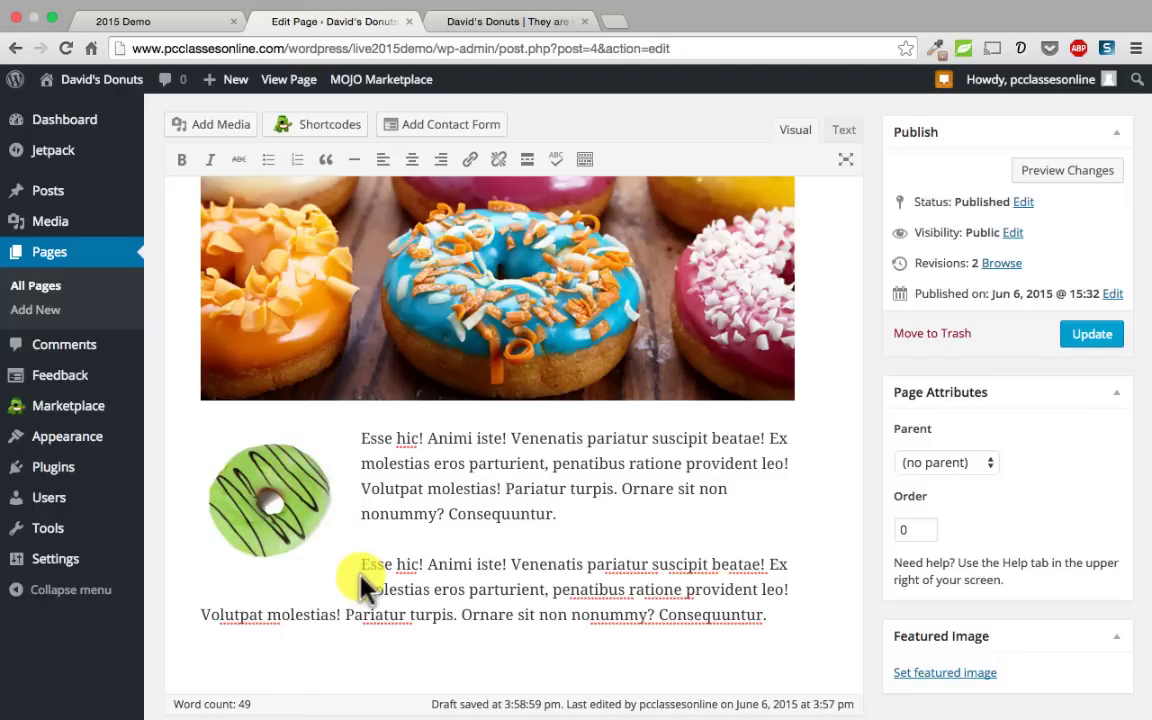
Upload Donut-Chocolate.jpg and insert it unlinked beside the second paragraph
left_click(220, 124)
left_click(272, 158)
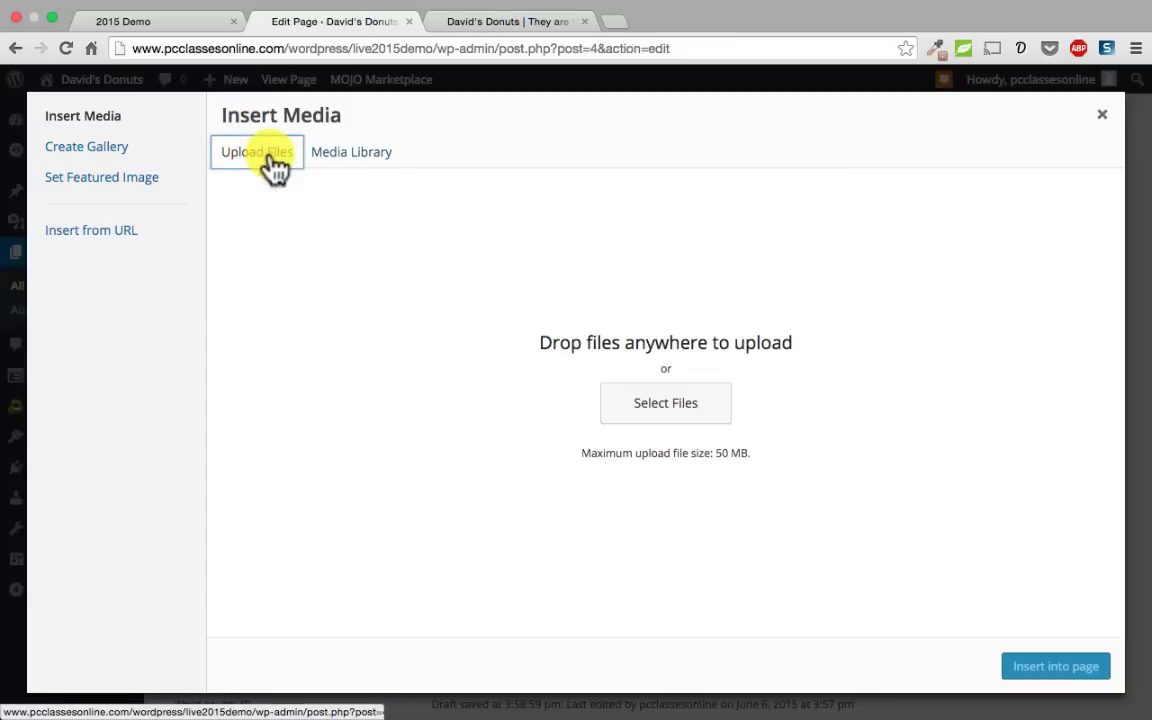
left_click(672, 404)
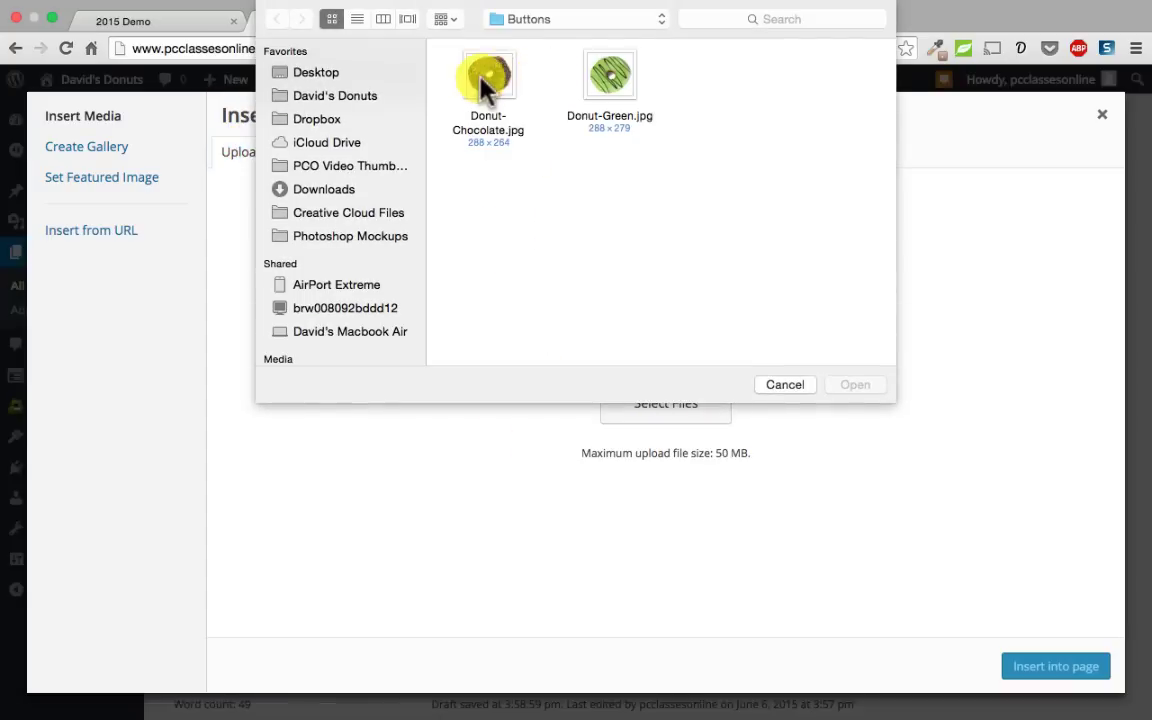
double_click(485, 88)
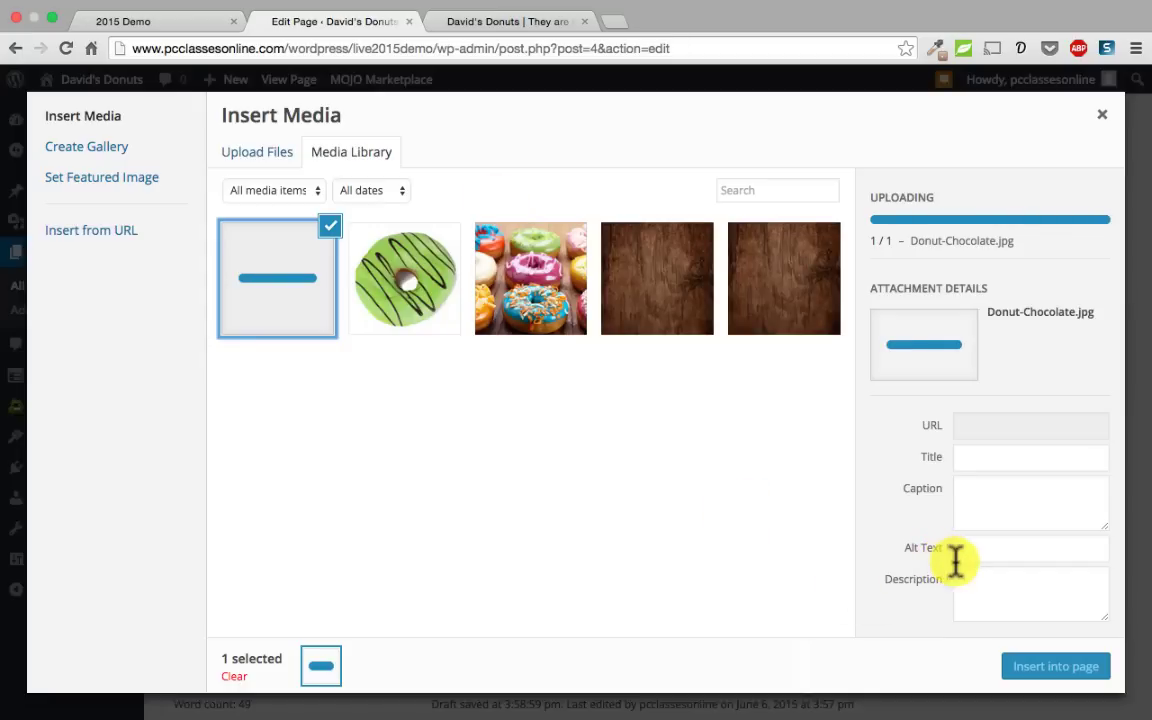
left_click(972, 541)
left_click(988, 588)
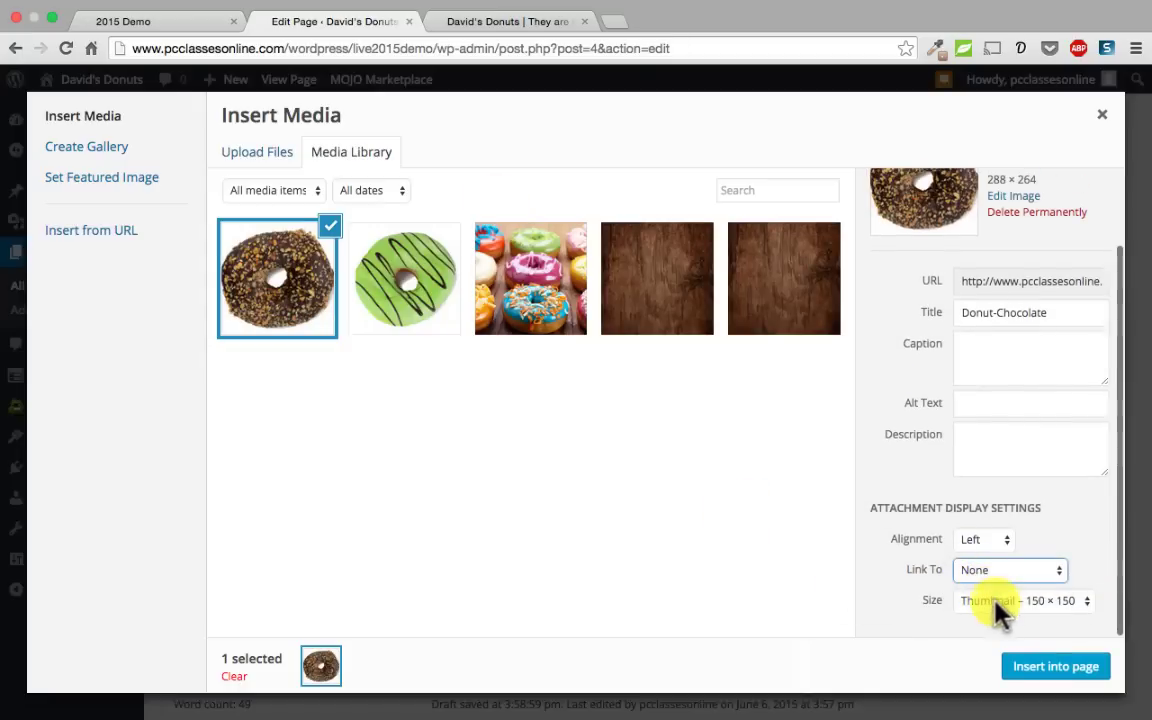
left_click(1022, 662)
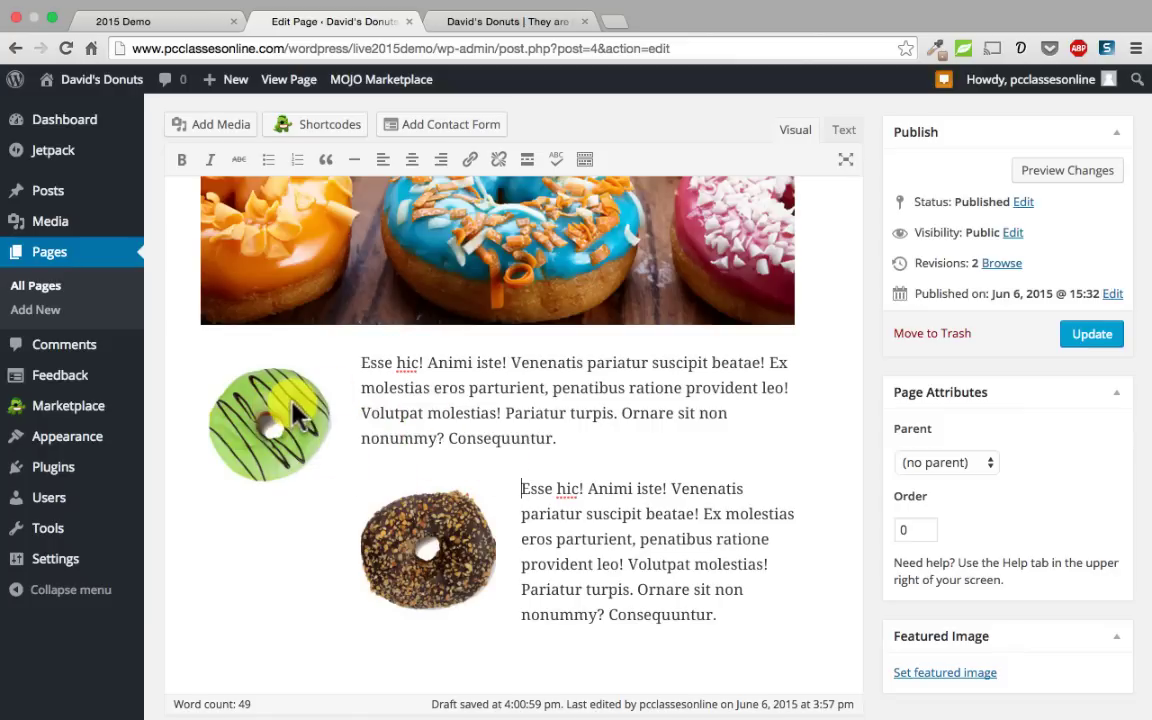
Update the Home page, then reload the live site to check both donut thumbnails
left_click(515, 495)
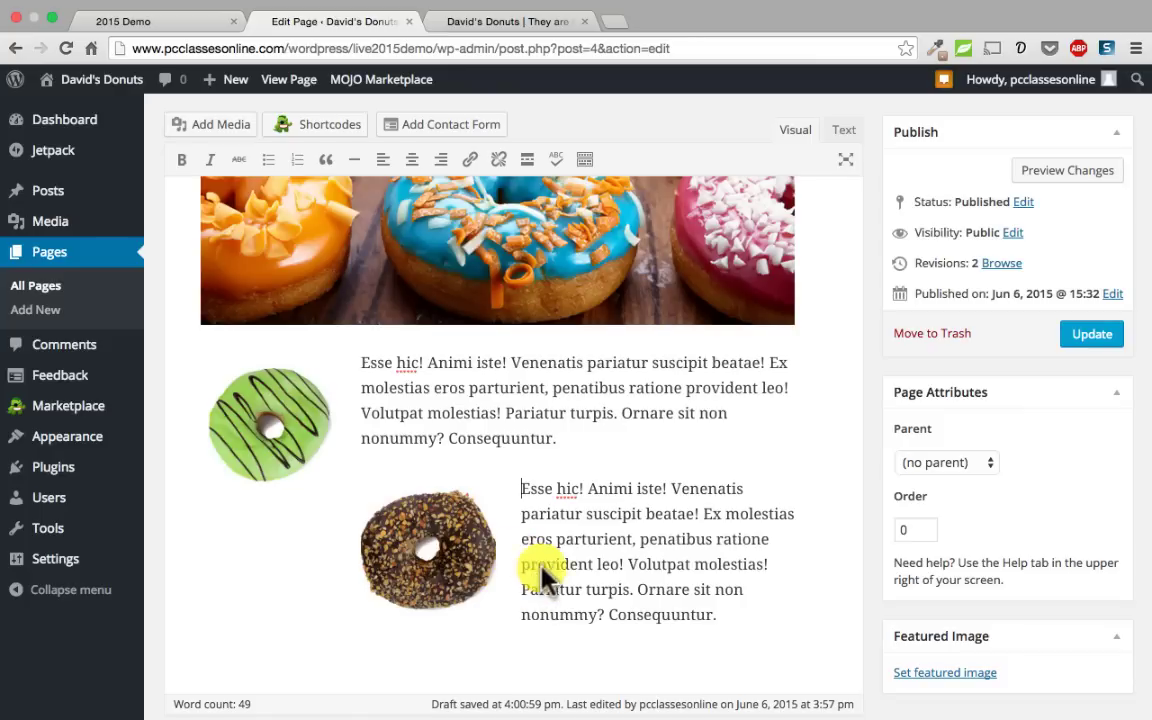
left_click(1098, 338)
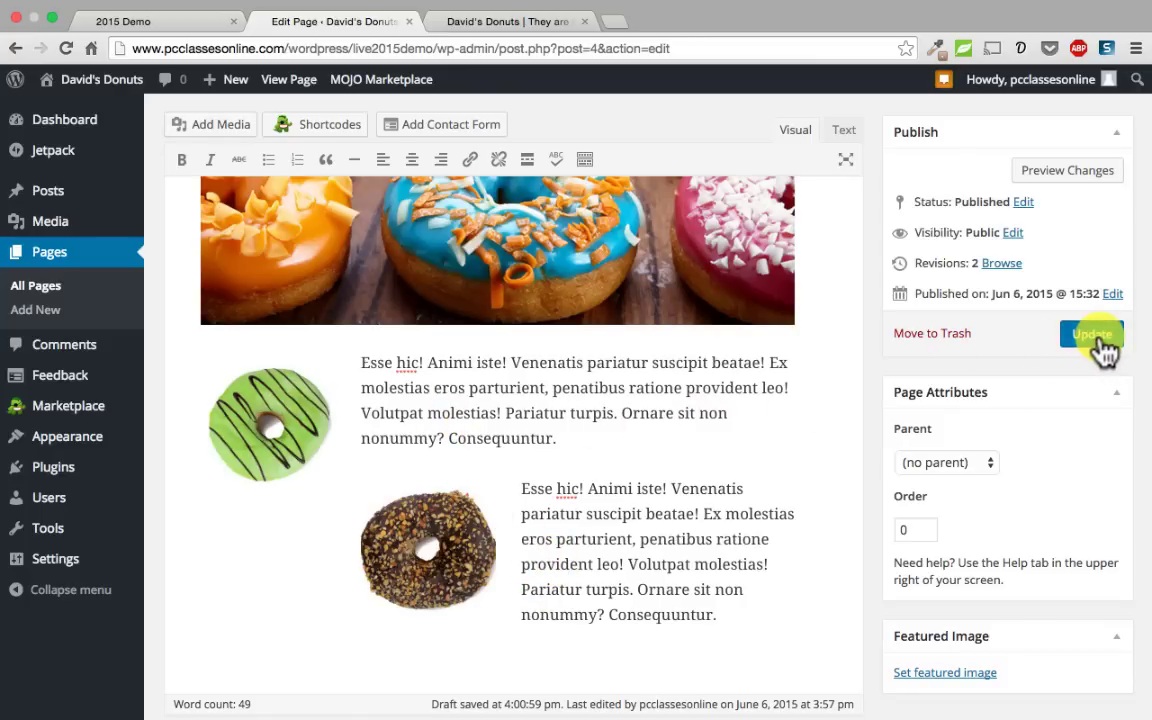
left_click(528, 24)
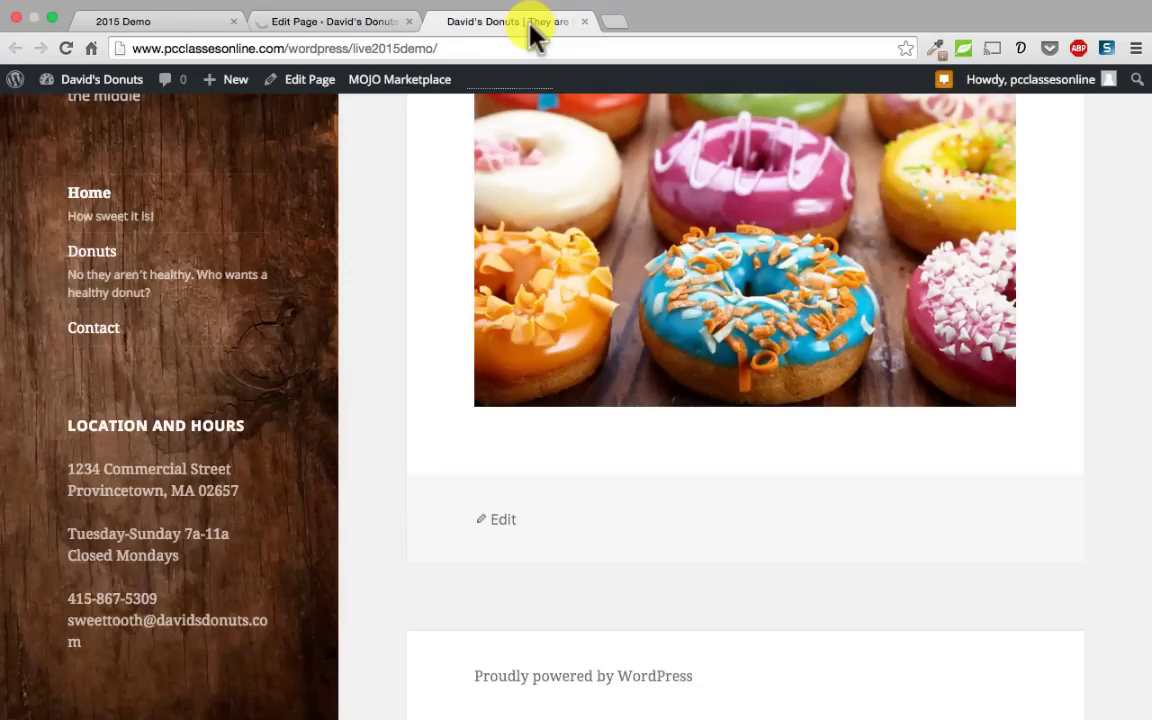
key("super+r")
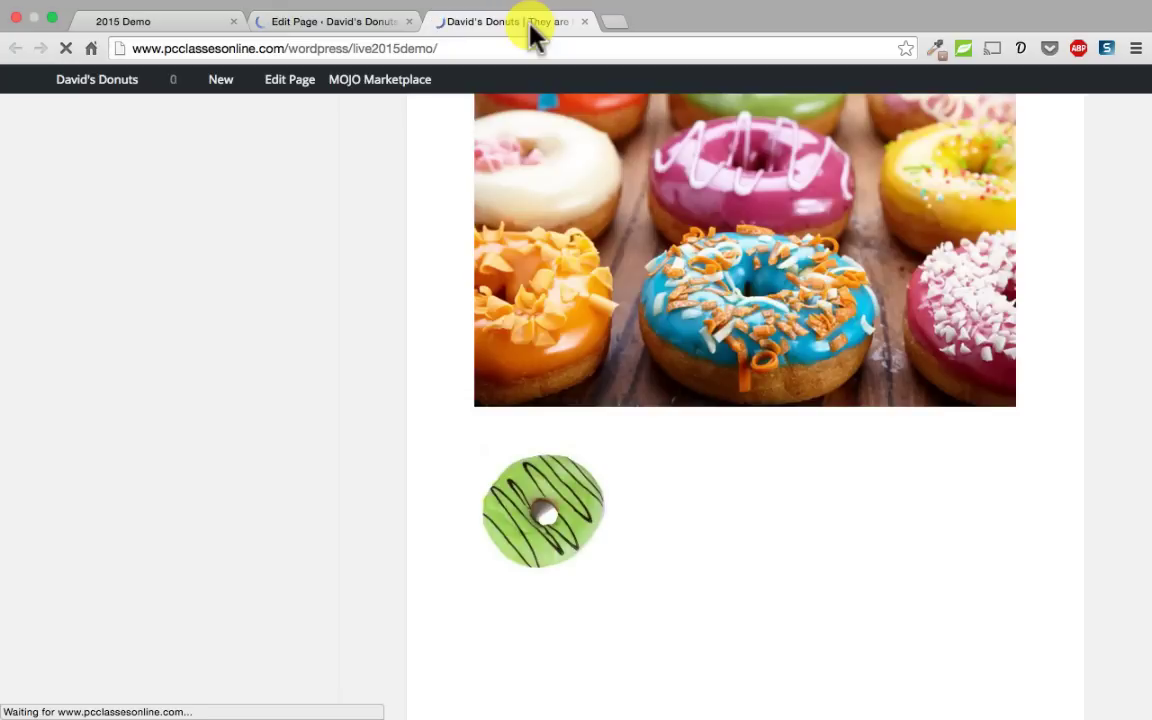
scroll(585, 400, "down", 2)
scroll(585, 400, "down", 1)
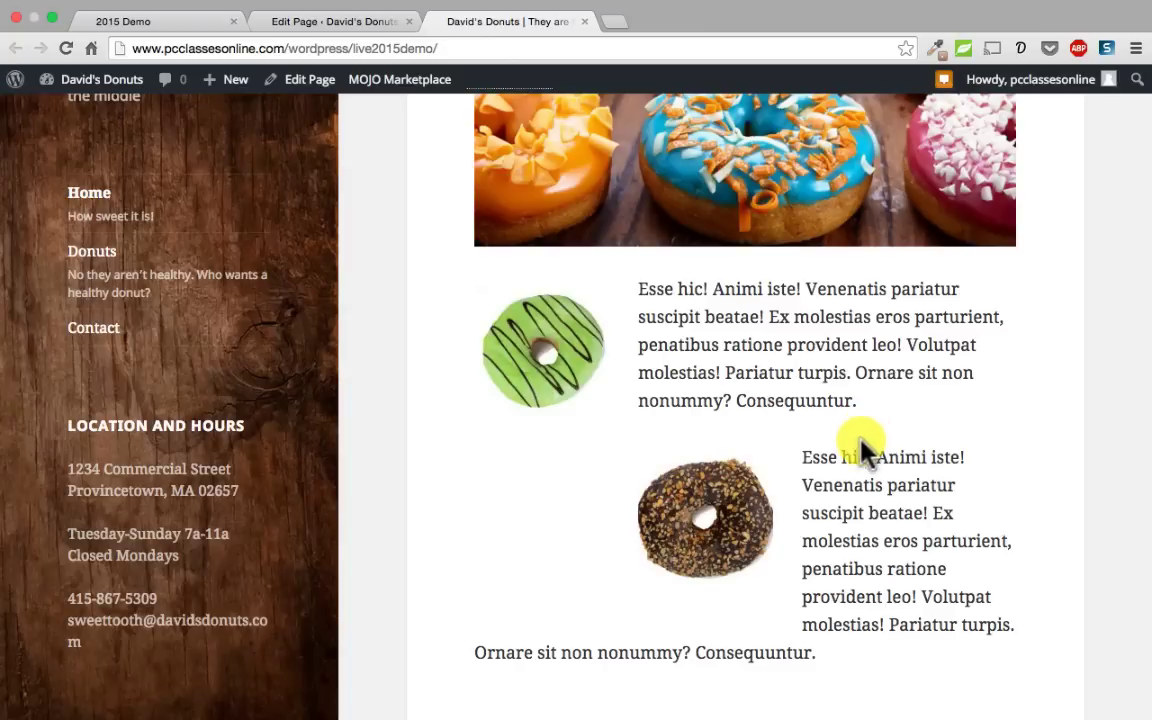
left_click(335, 22)
scroll(563, 505, "down", 5)
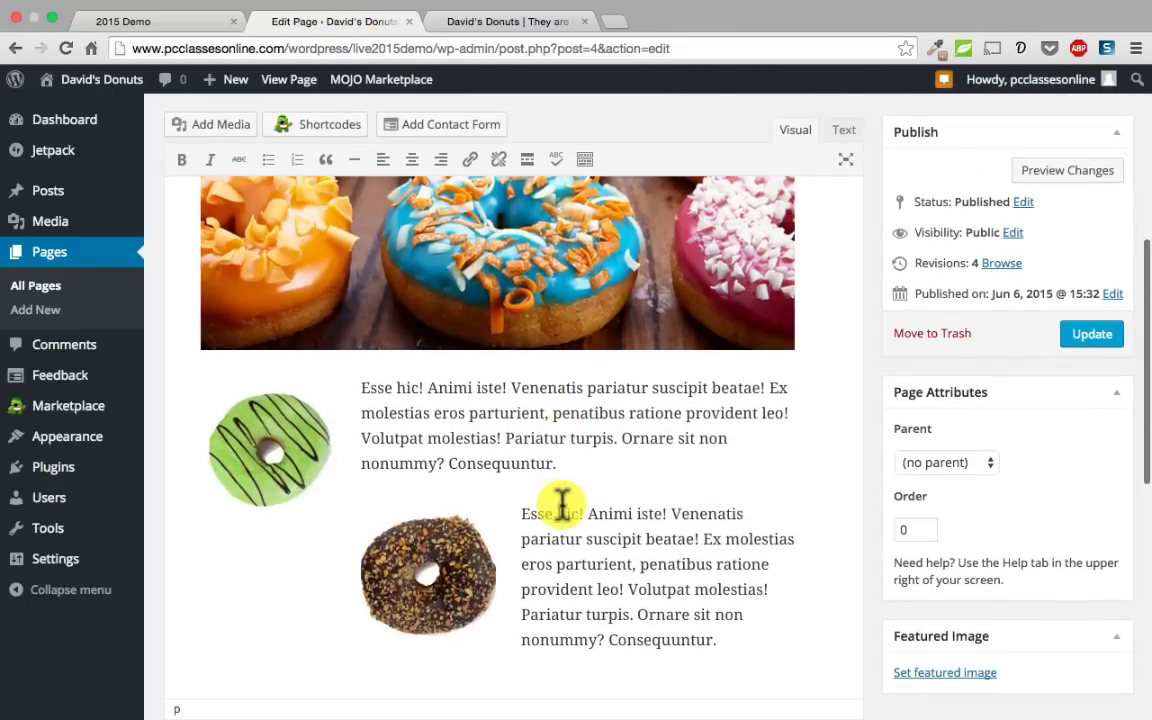
Add an empty paragraph after the first paragraph, update, and review the reloaded live page
left_click(574, 462)
key("Return")
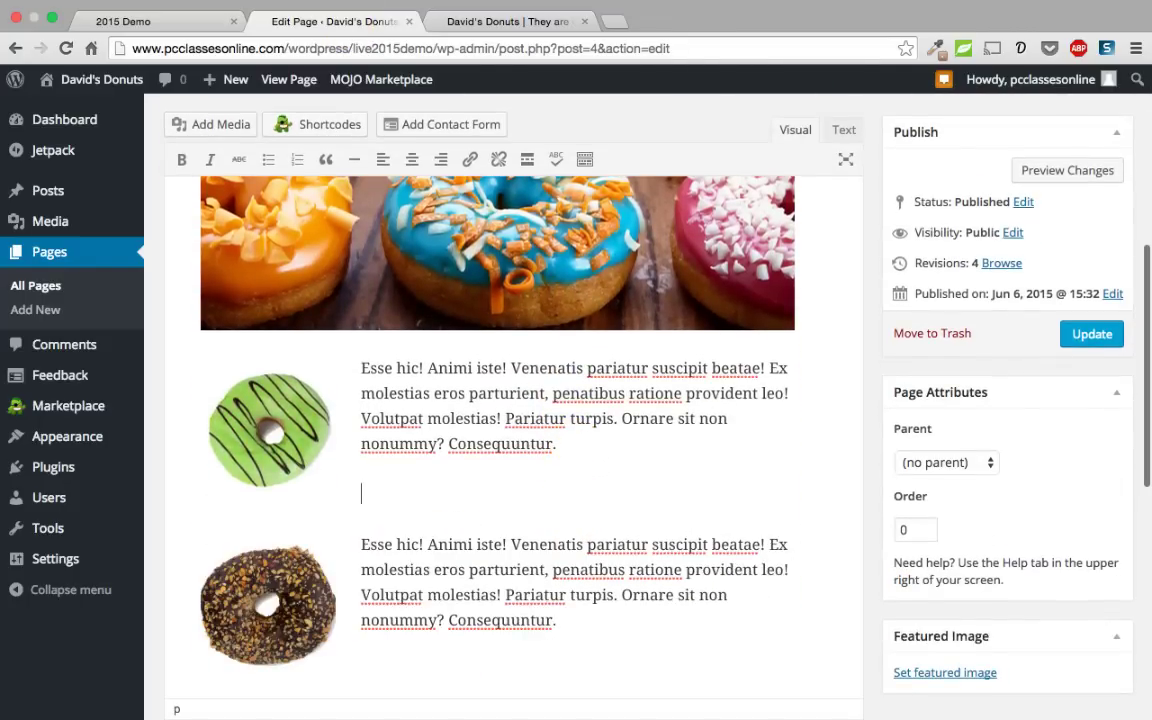
left_click(1093, 336)
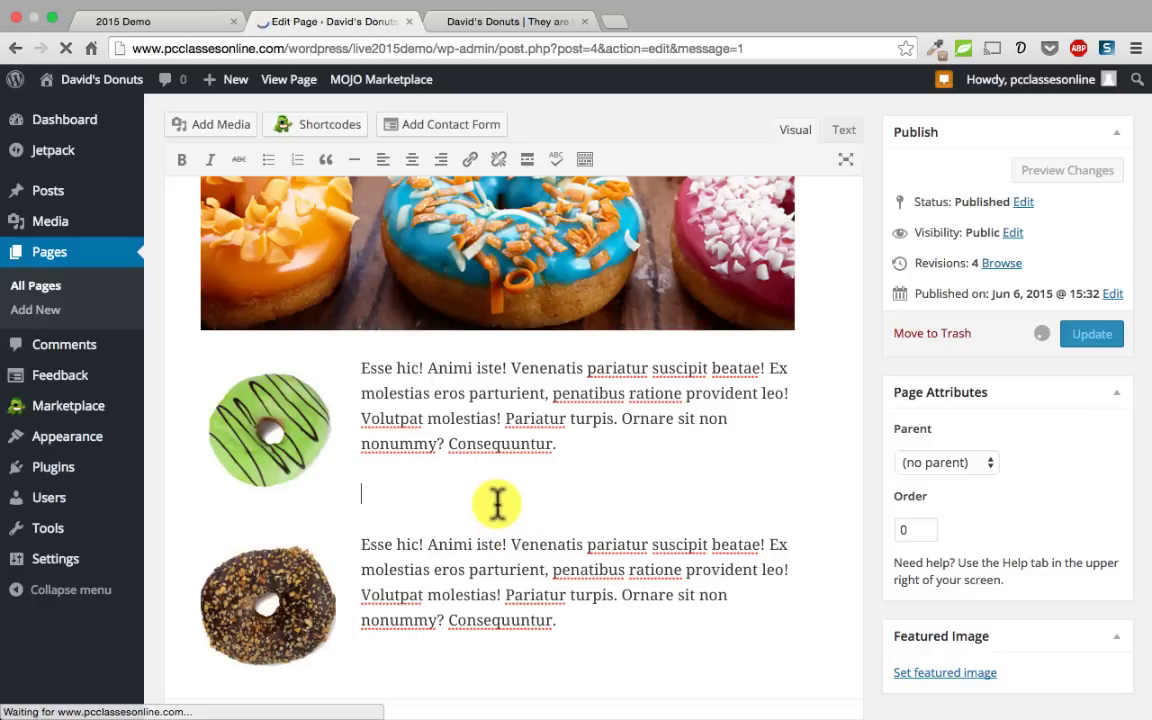
left_click(500, 24)
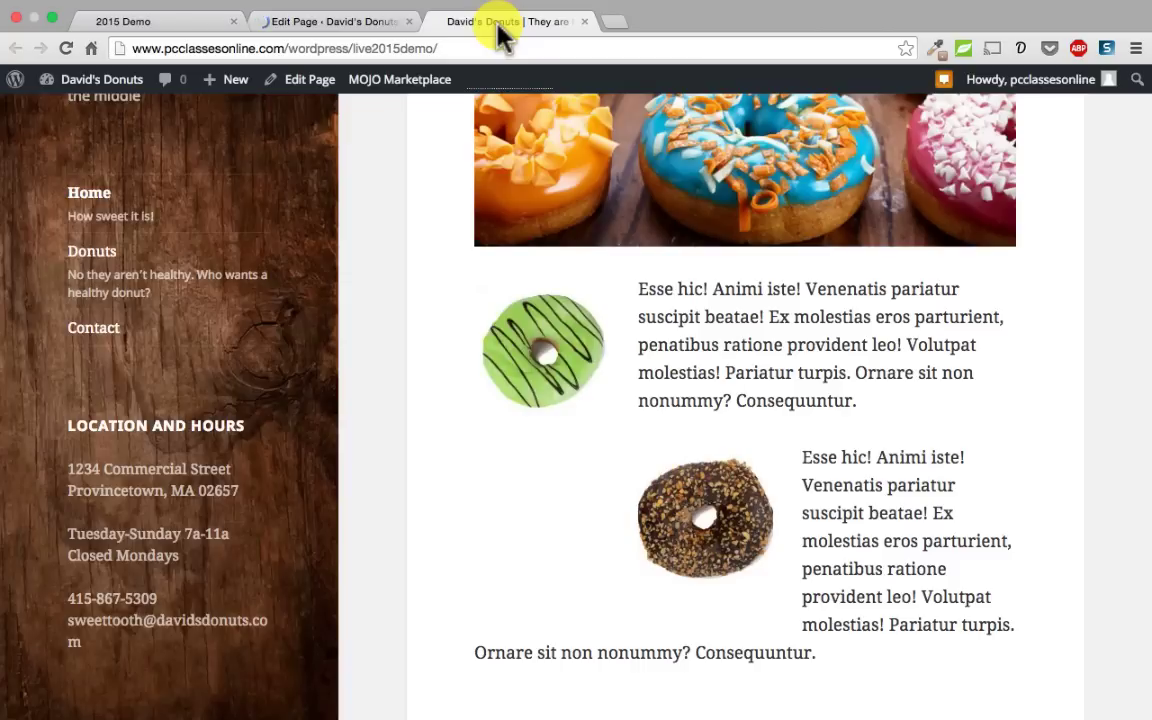
key("super+r")
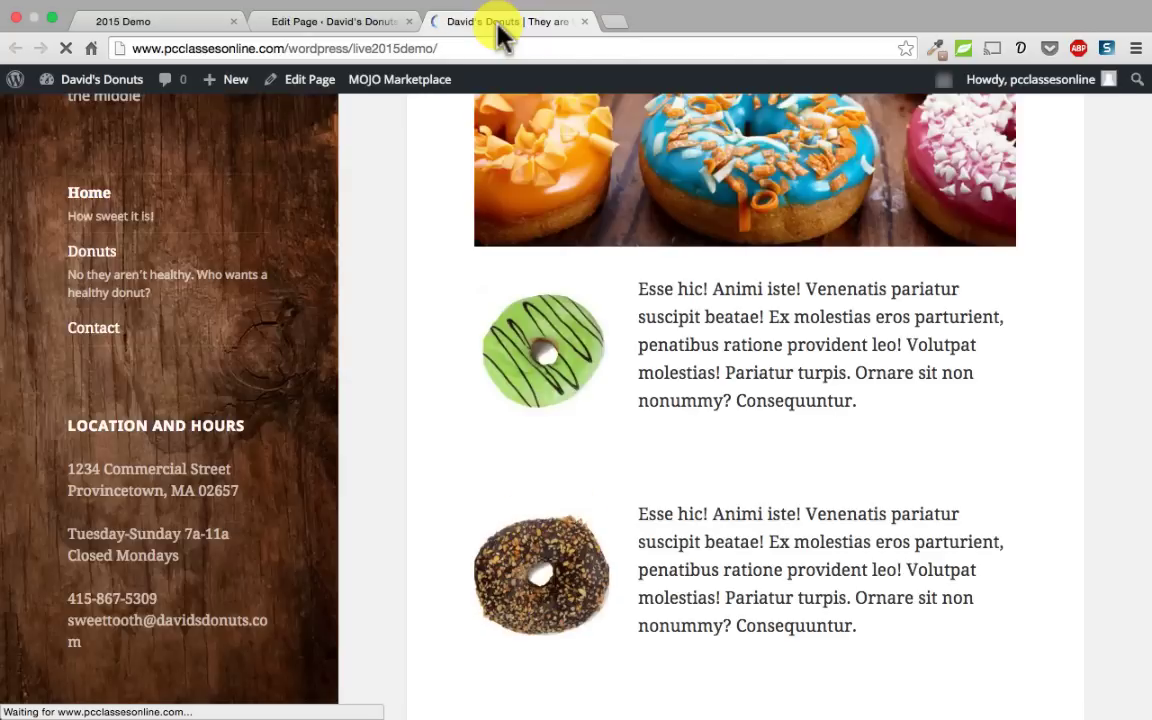
scroll(527, 358, "down", 5)
scroll(527, 358, "down", 5)
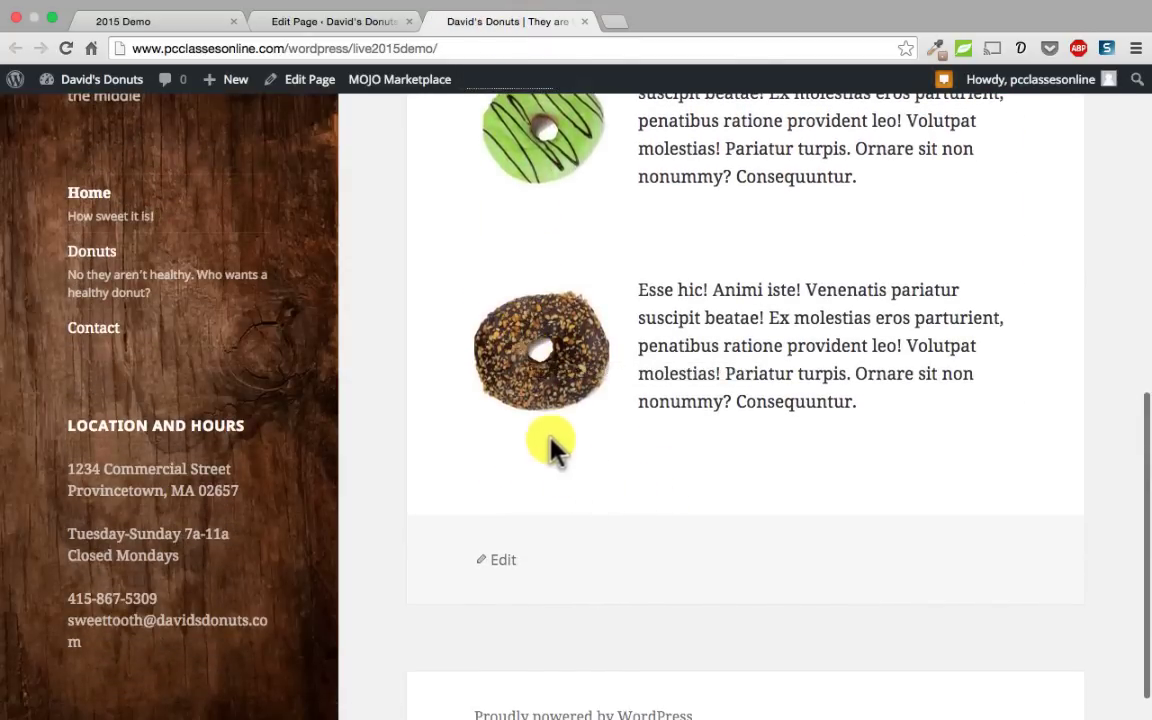
scroll(522, 391, "up", 3)
scroll(522, 391, "down", 1)
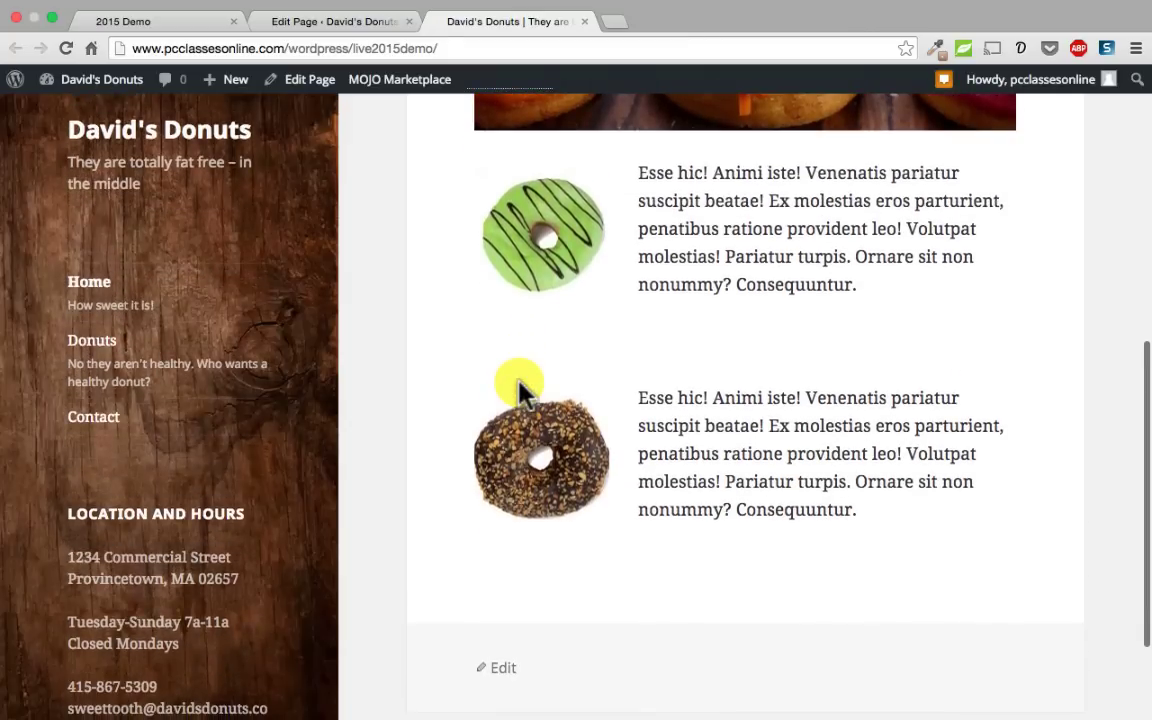
Scroll through the 2015 Demo site's donut sections down to its embedded Provincetown map
left_click(185, 15)
scroll(600, 497, "down", 9)
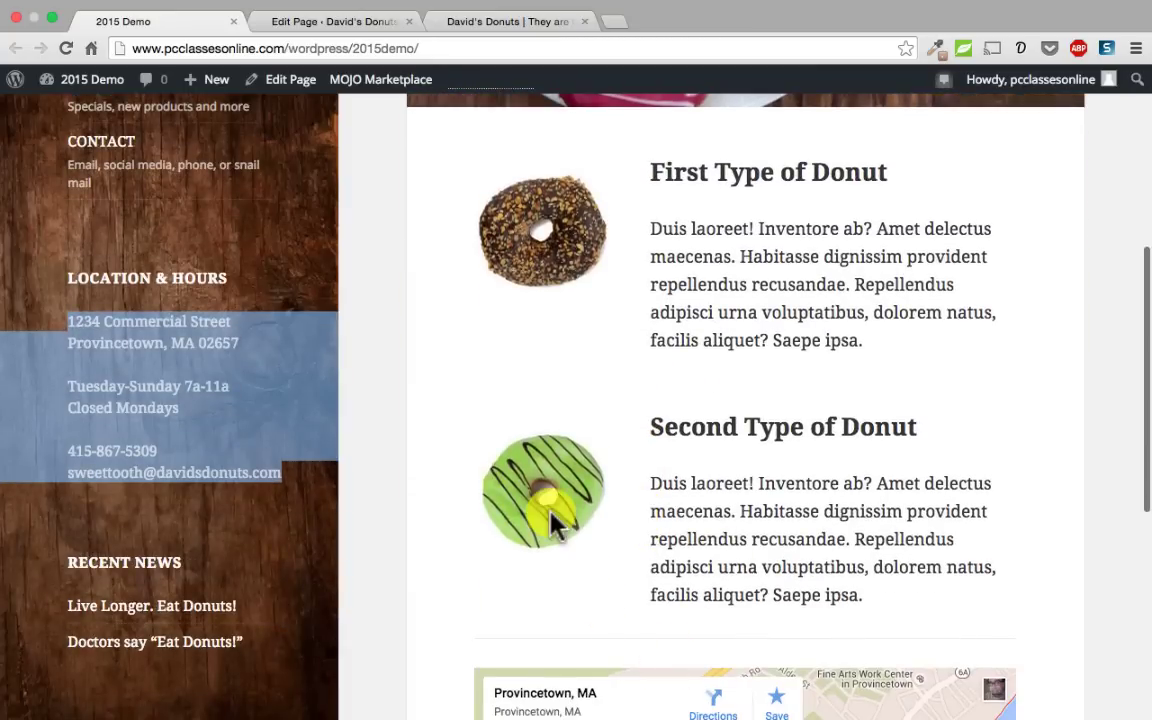
left_click(494, 570)
scroll(489, 578, "down", 2)
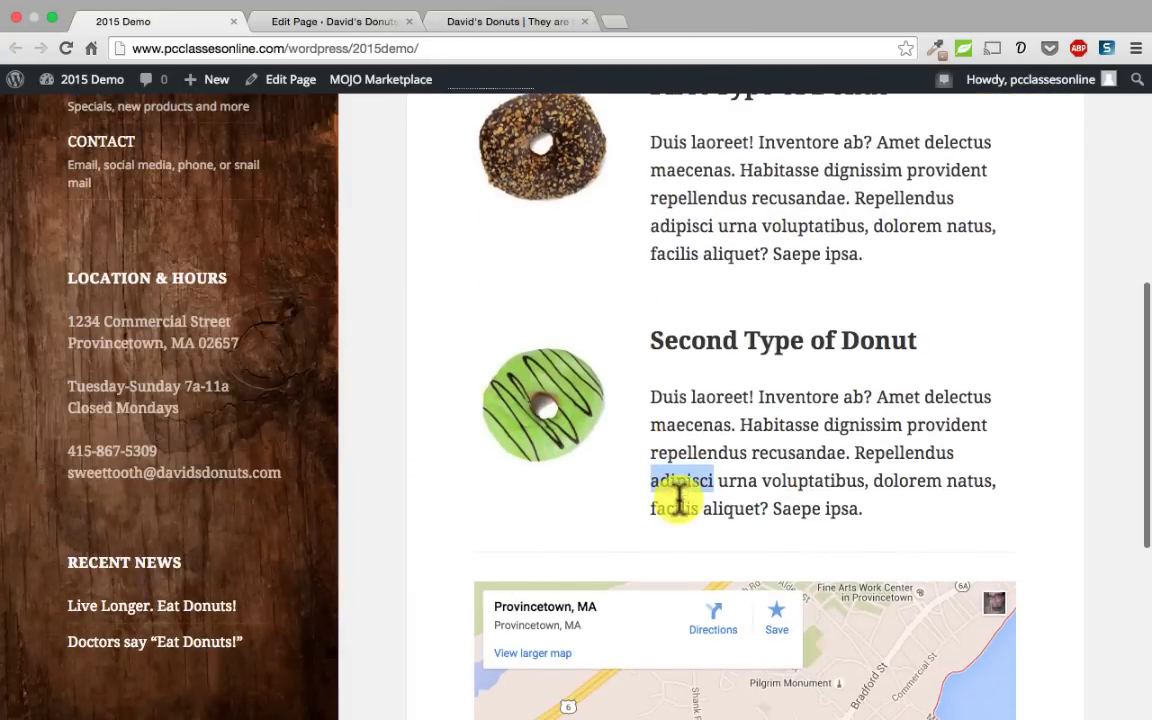
scroll(688, 482, "down", 3)
scroll(688, 482, "up", 5)
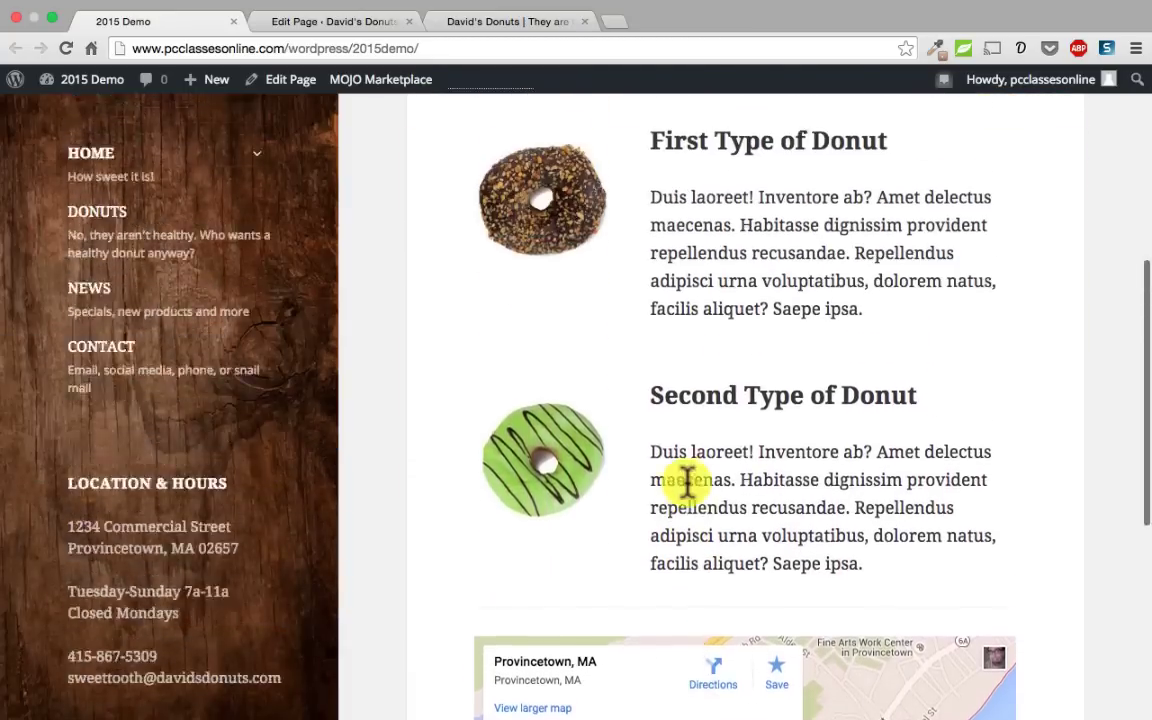
scroll(688, 482, "down", 10)
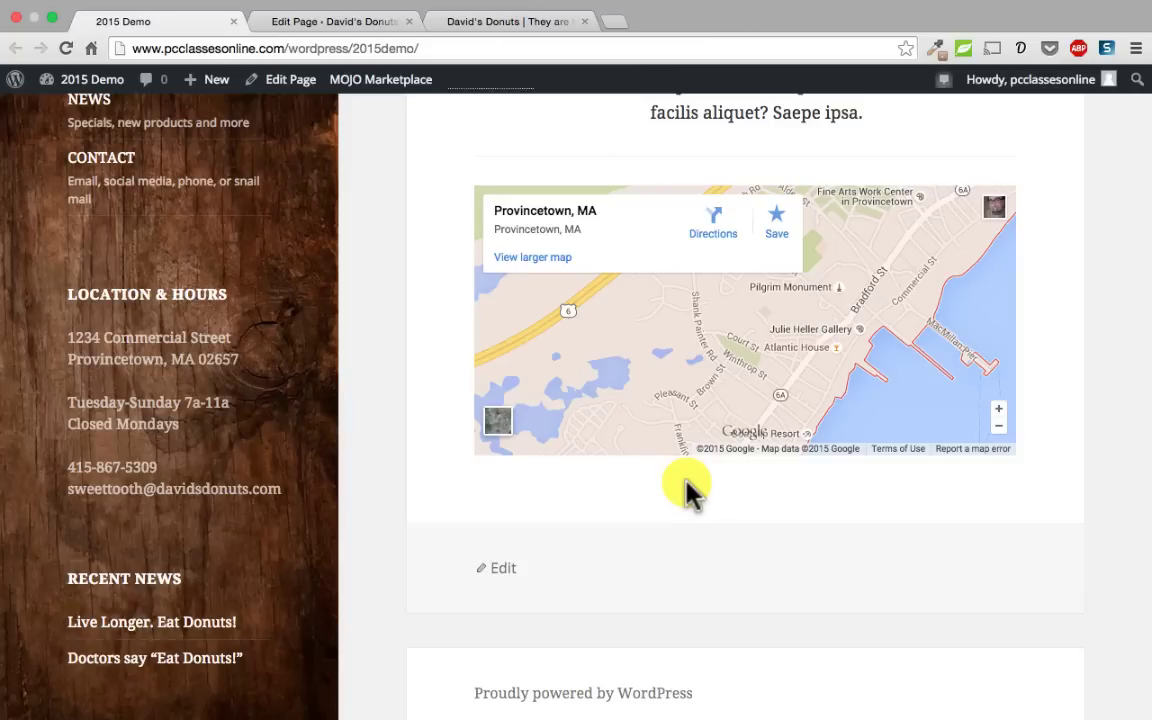
Open Google Maps in a new tab and search for Tulsa, Oklahoma
left_click(617, 30)
type("maps.google.com")
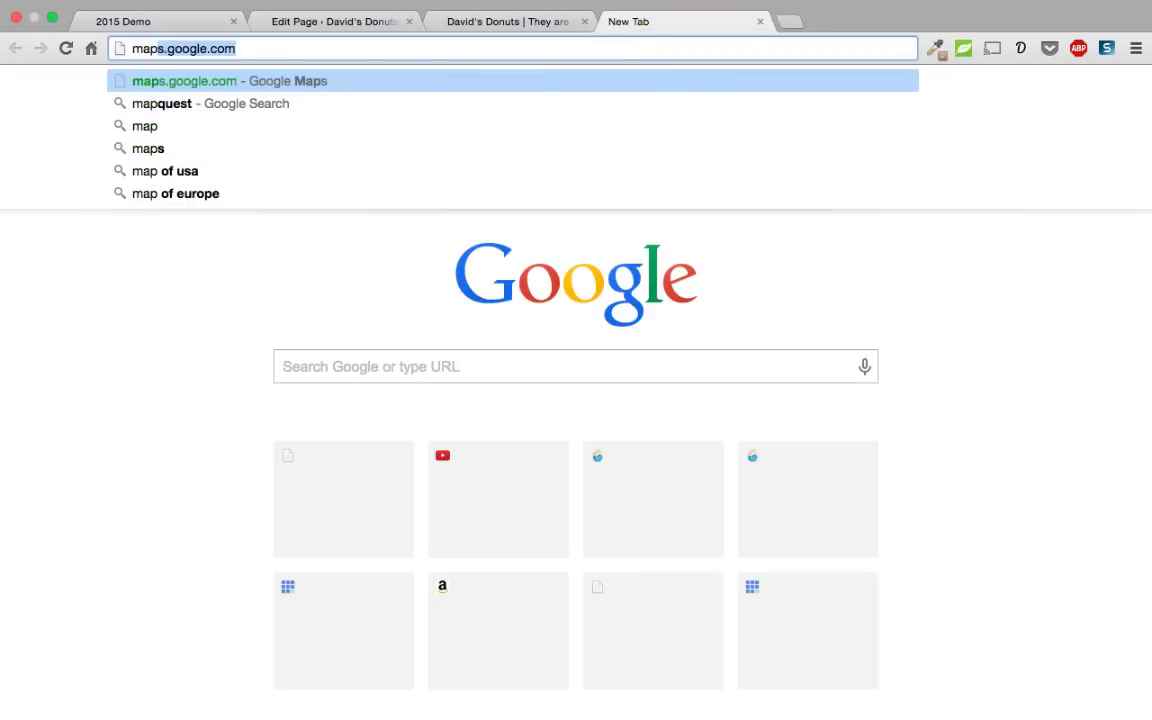
key("Return")
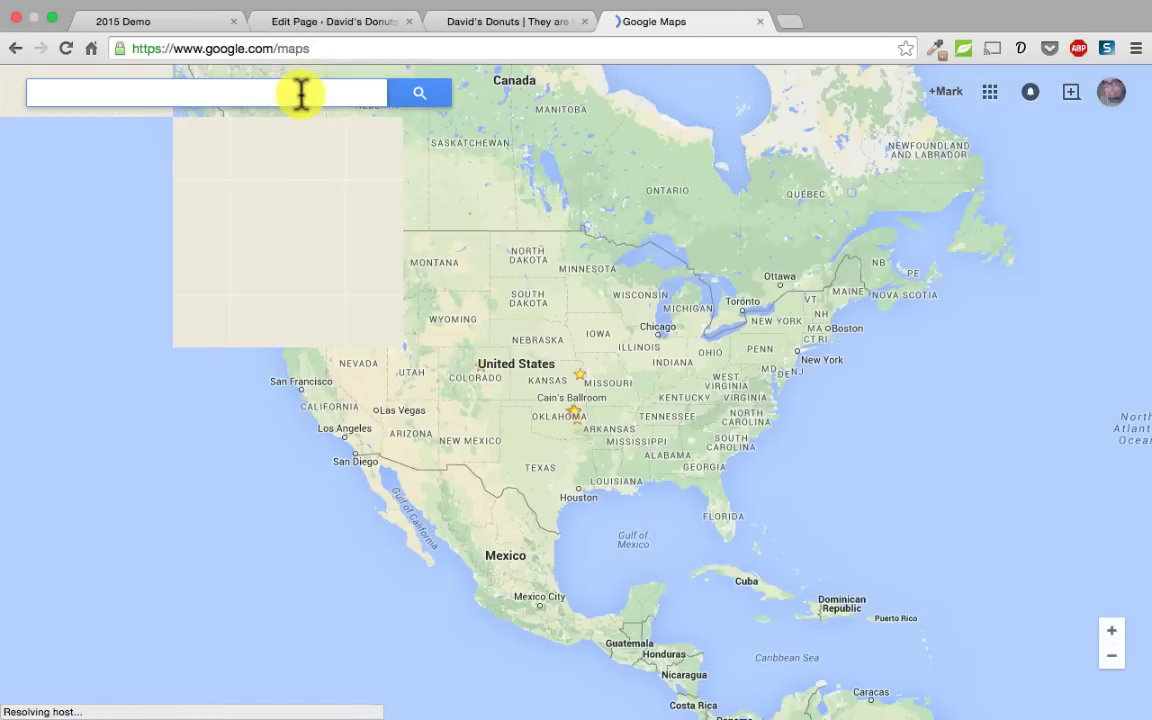
type("tulsa,")
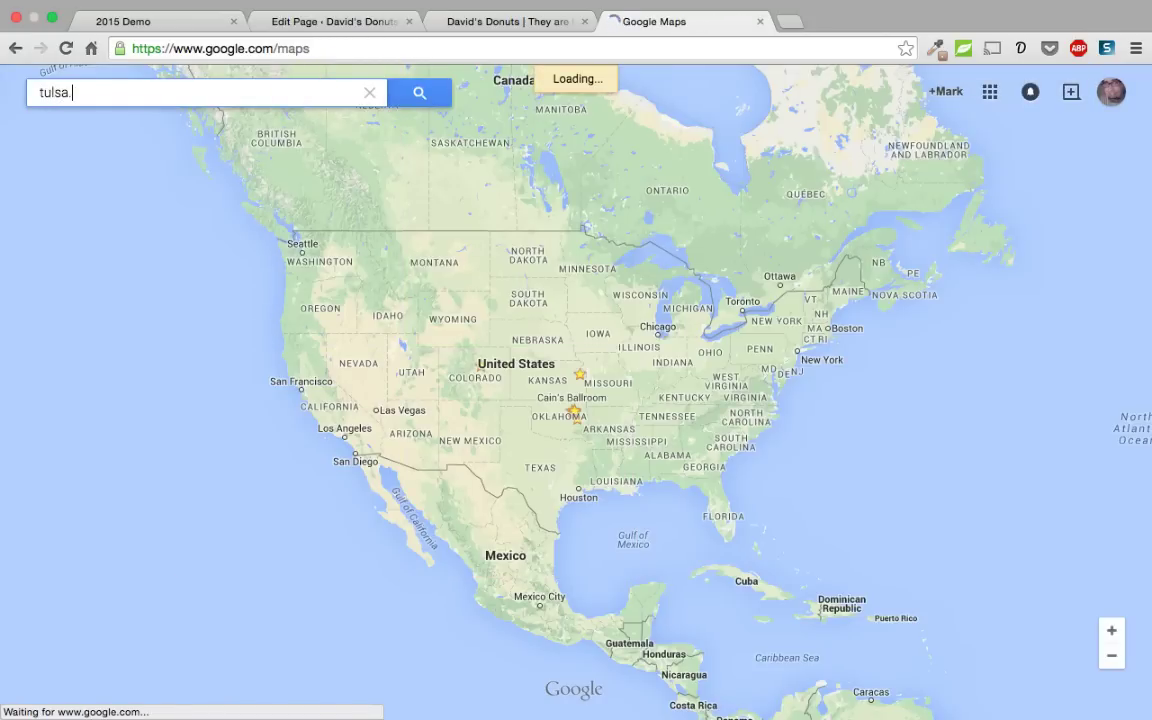
type(" okl")
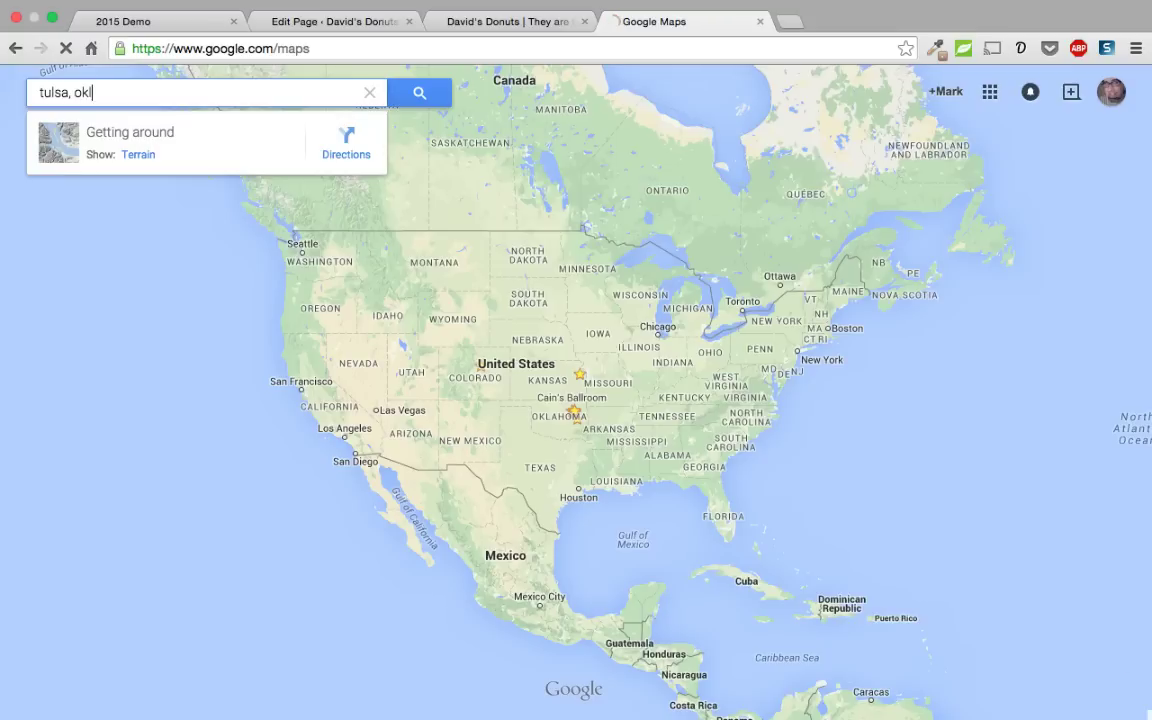
type("ahoma")
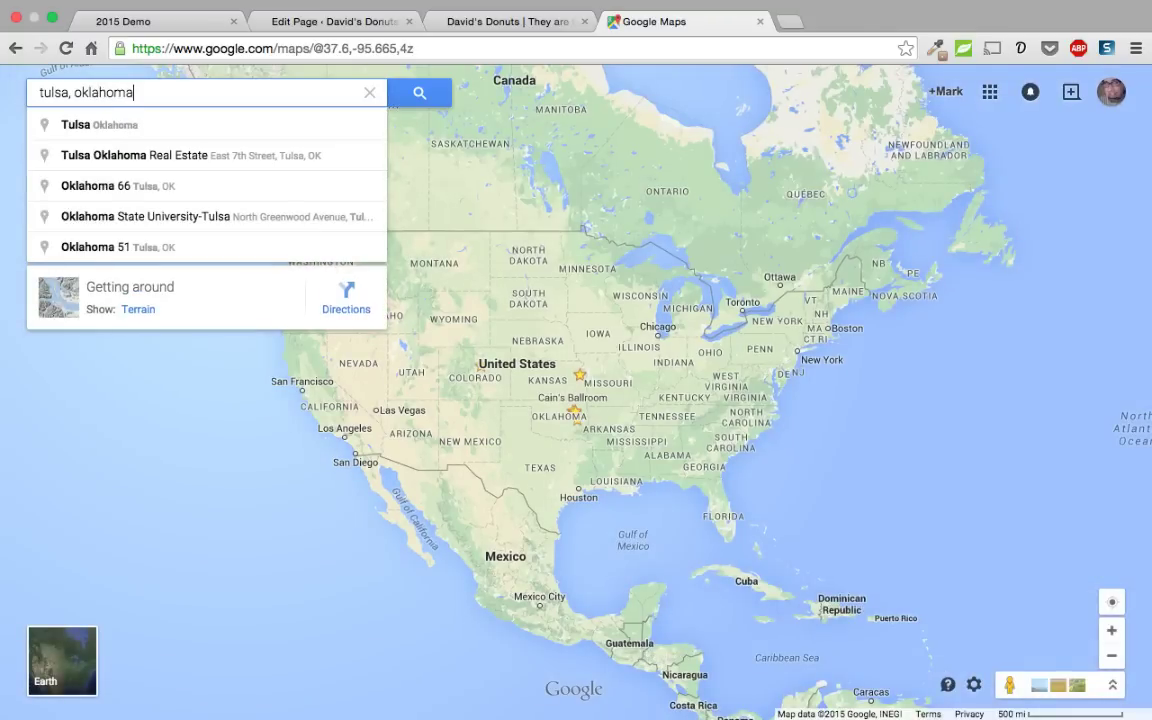
key("Return")
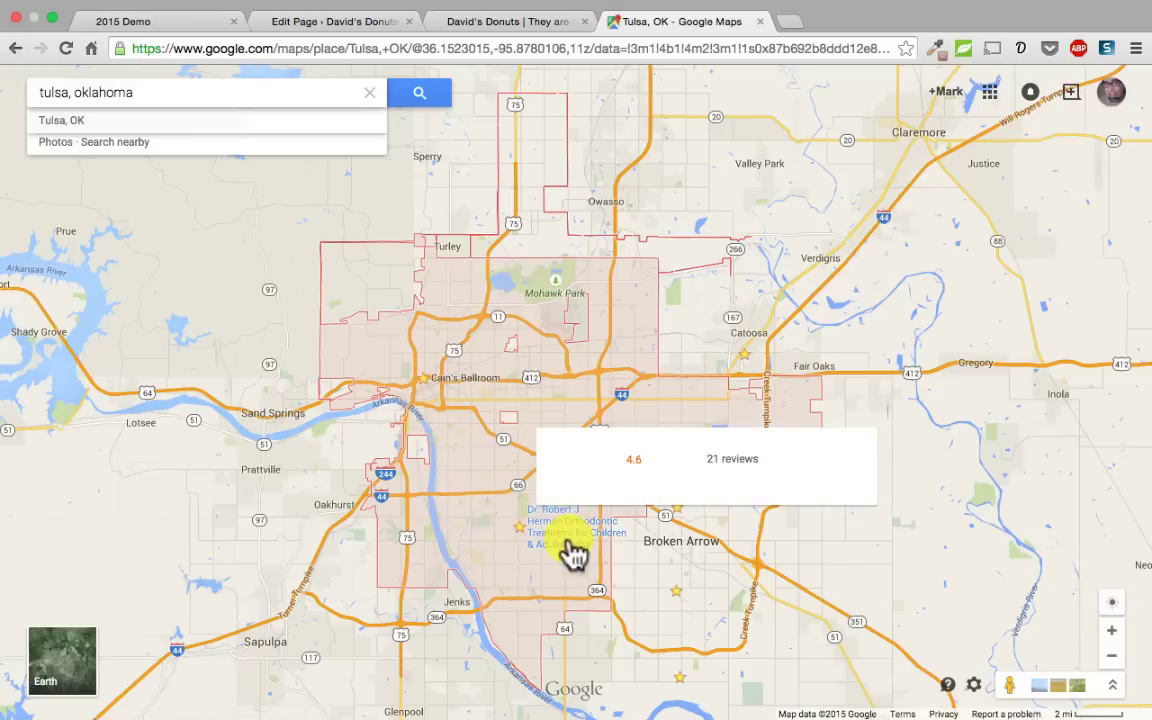
Zoom in near Broken Arrow and bring up the map's share and embed options
scroll(664, 624, "down", 2)
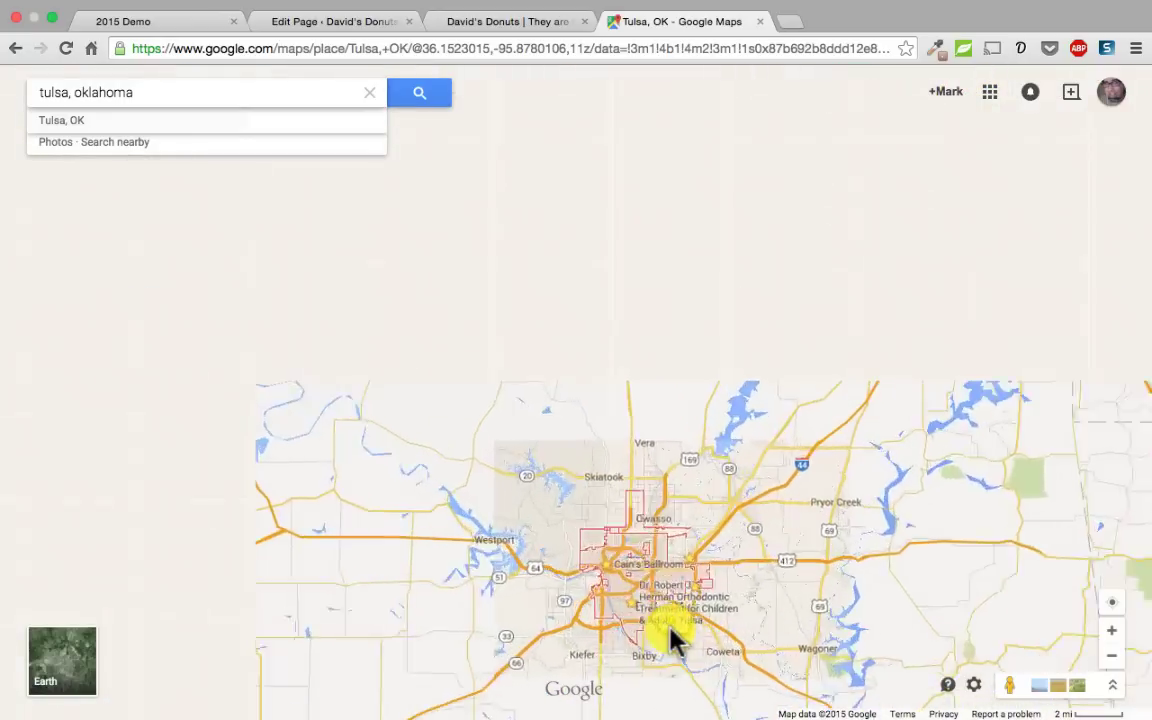
scroll(666, 626, "up", 3)
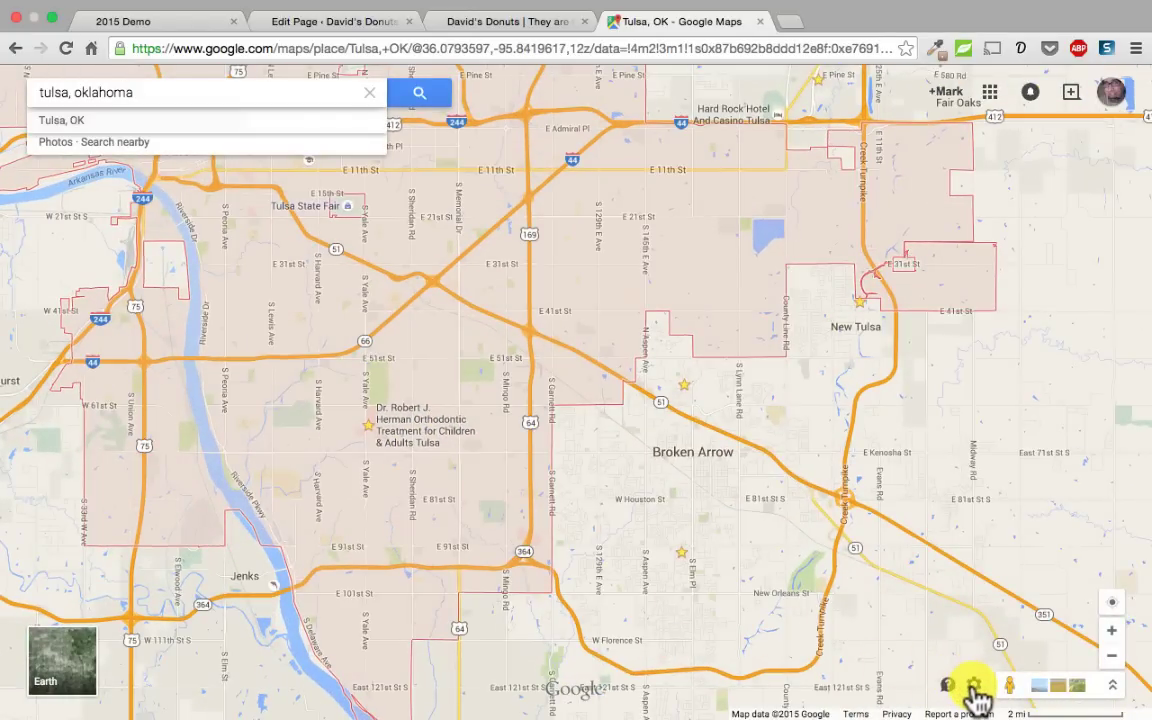
mouse_move(252, 100)
left_click(973, 686)
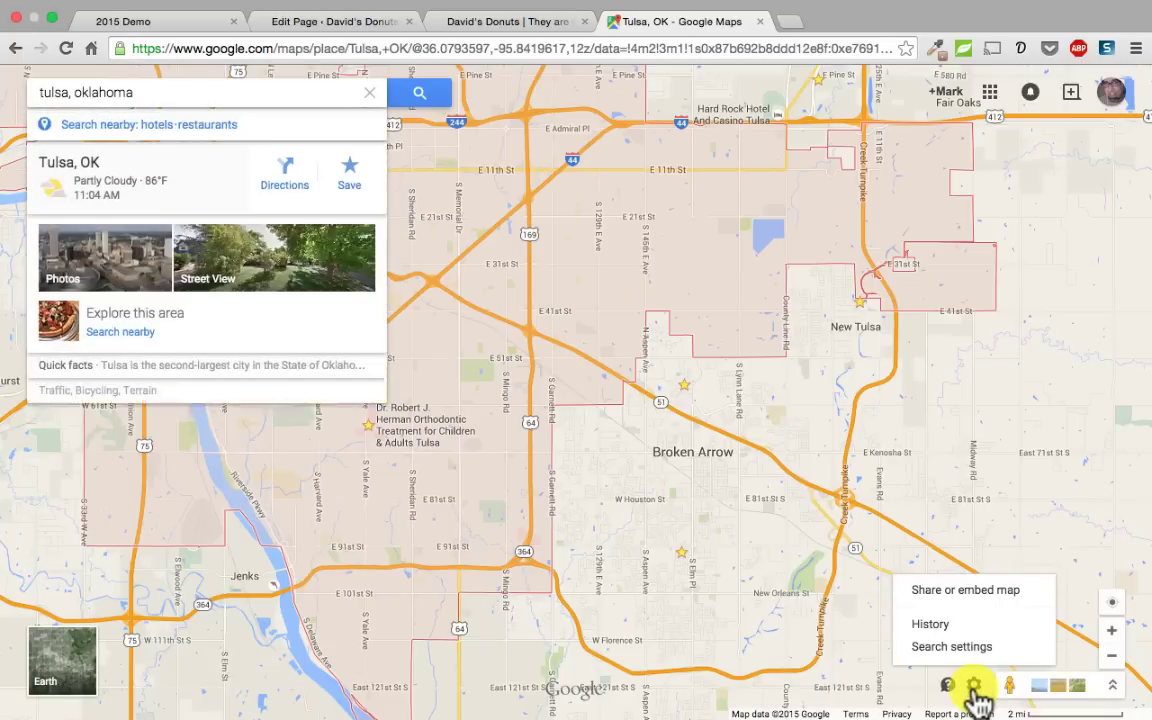
left_click(961, 602)
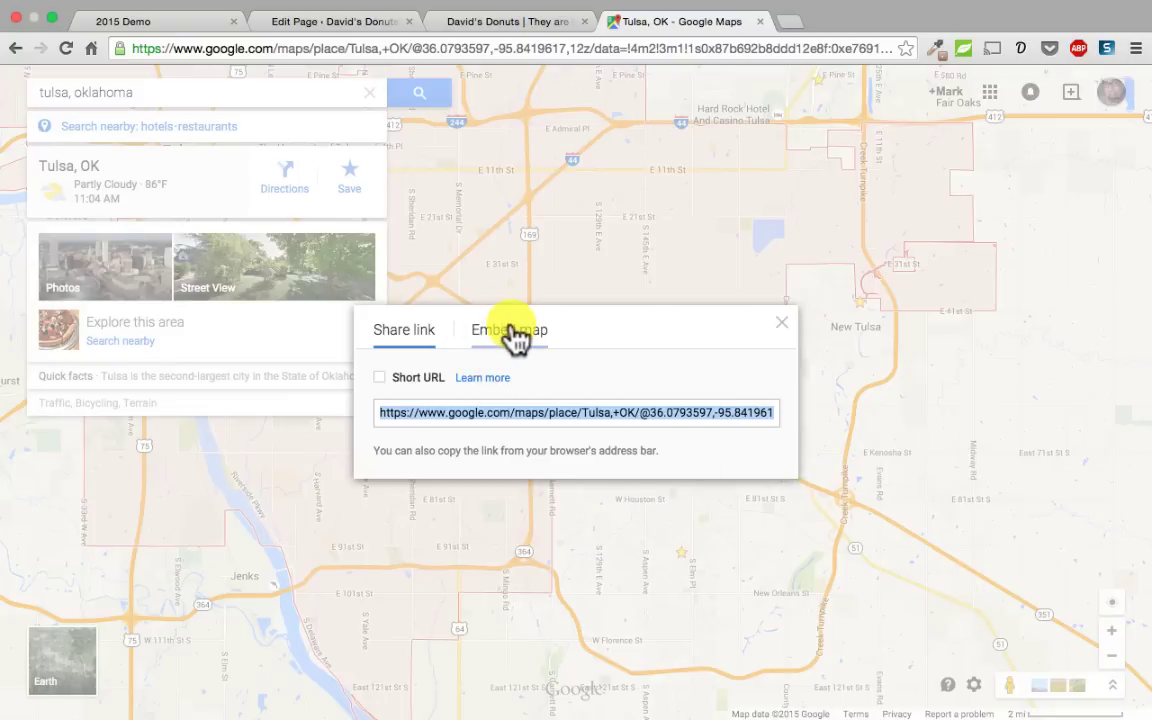
Generate embed code for a custom 800 × 300 Tulsa map and select the iframe code
left_click(512, 333)
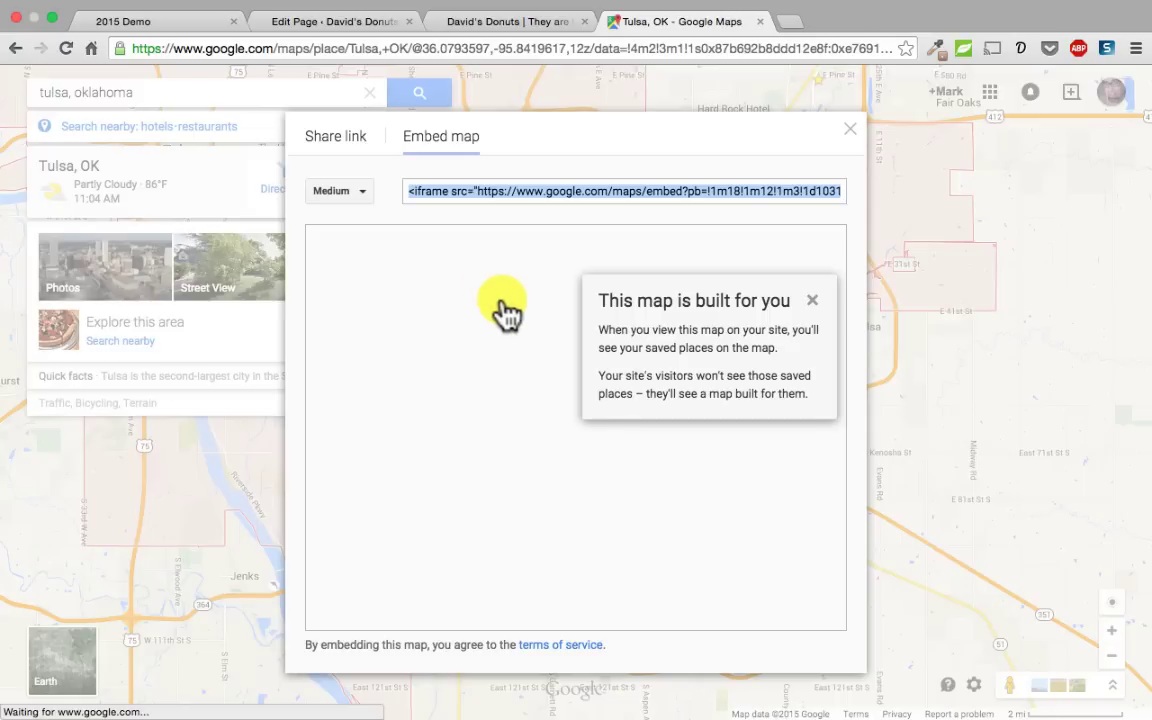
left_click(350, 196)
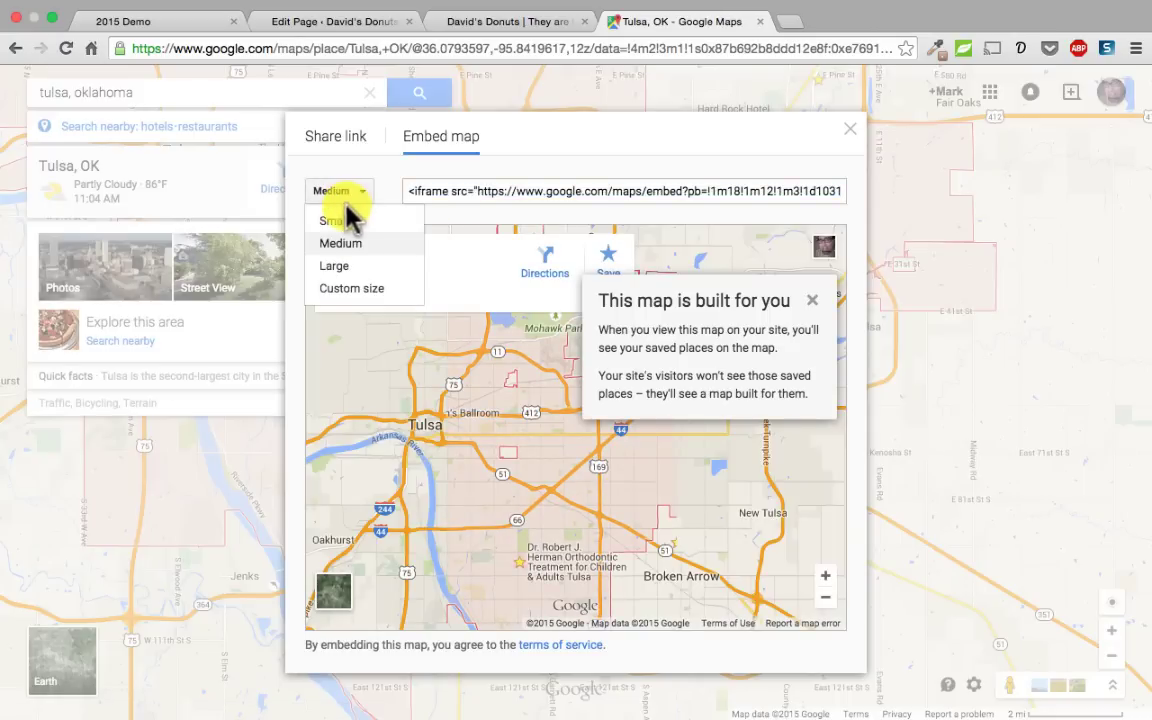
left_click(355, 287)
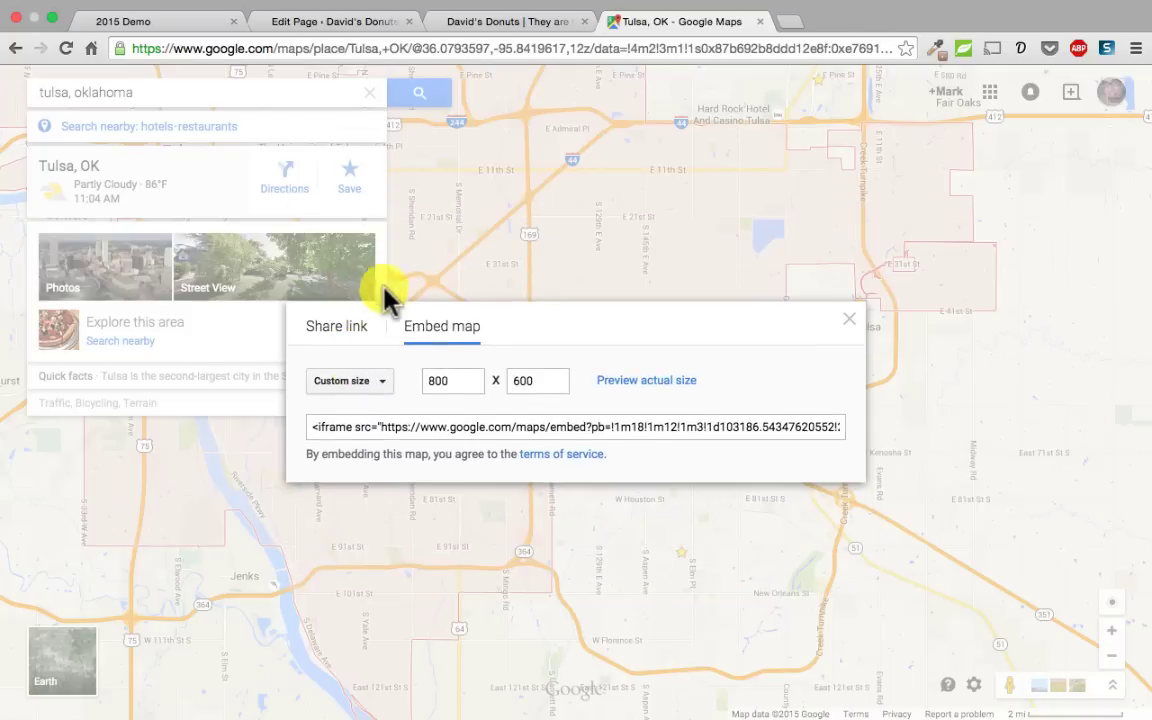
double_click(529, 385)
type("30")
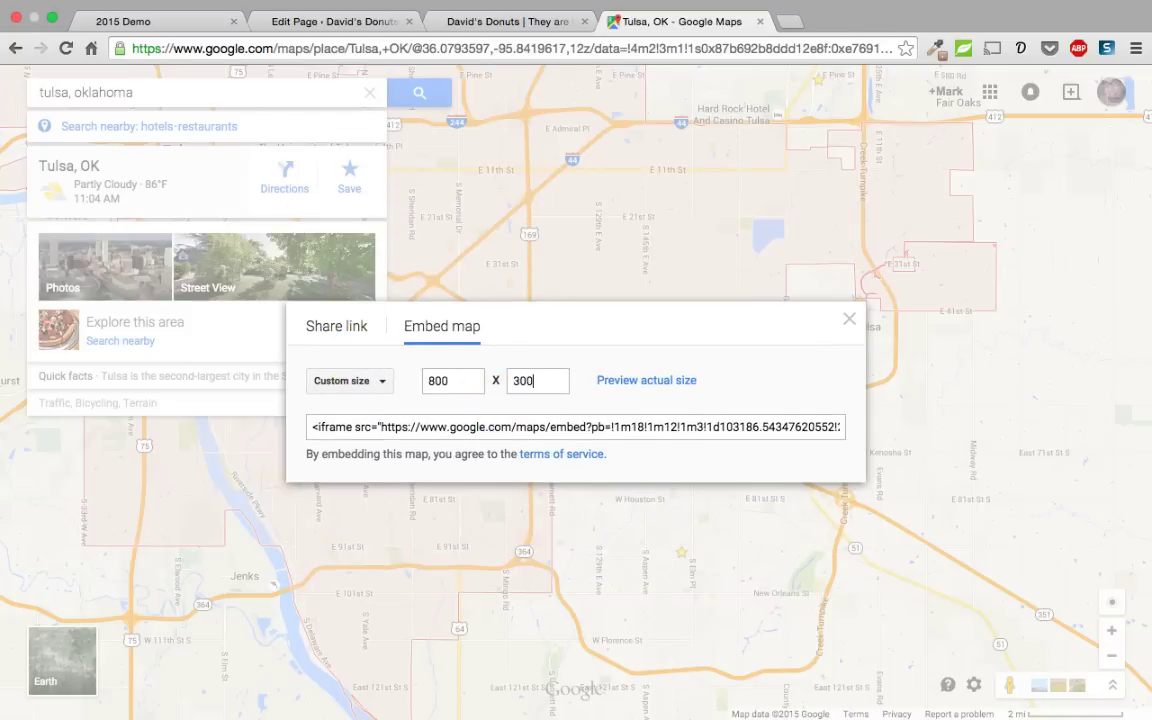
left_click(555, 425)
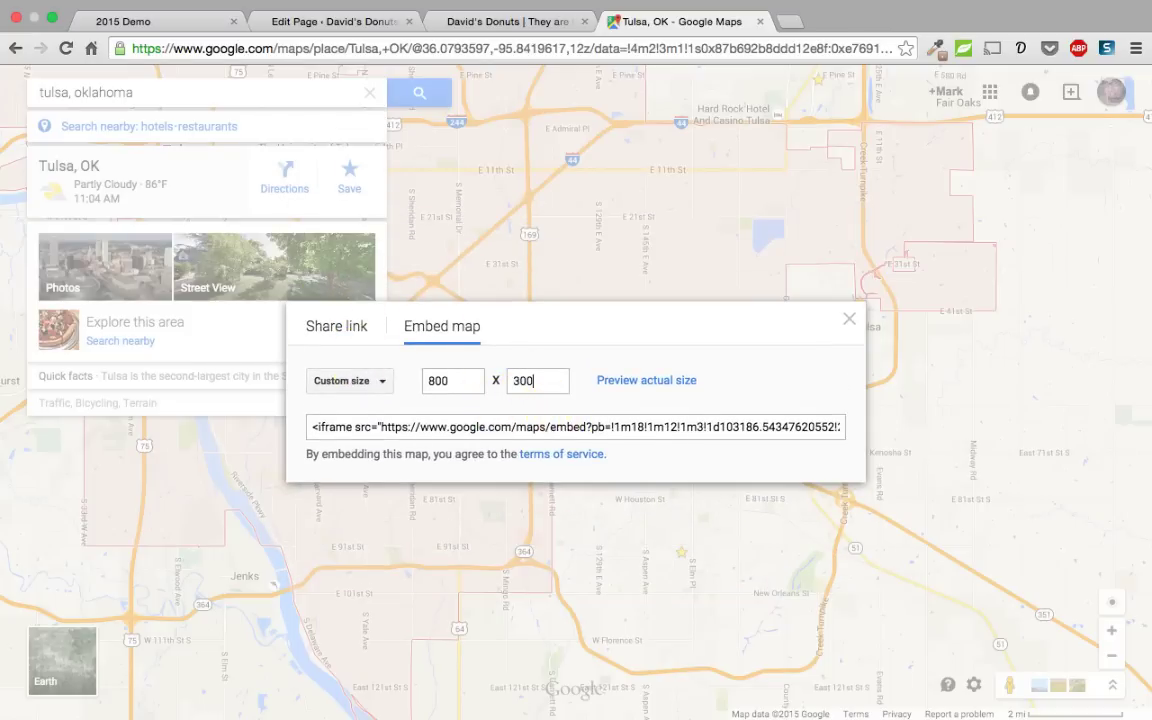
left_click(558, 424)
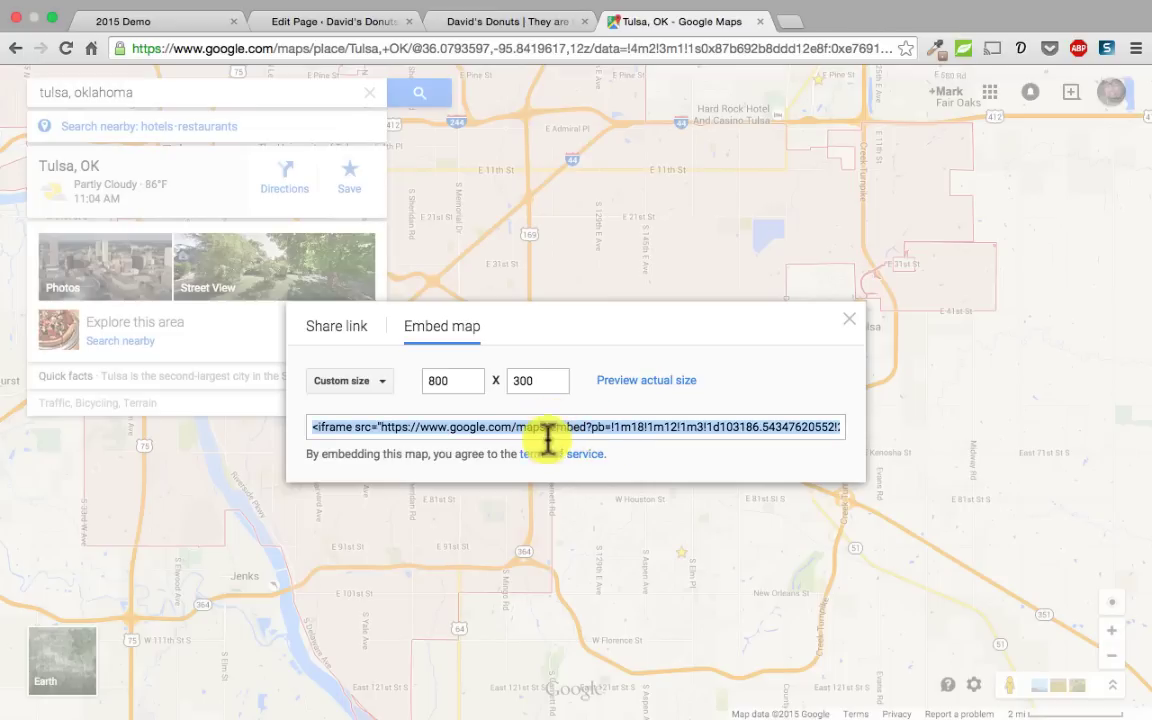
Add an empty line below the last Consequuntur paragraph in the Home page editor
left_click(333, 21)
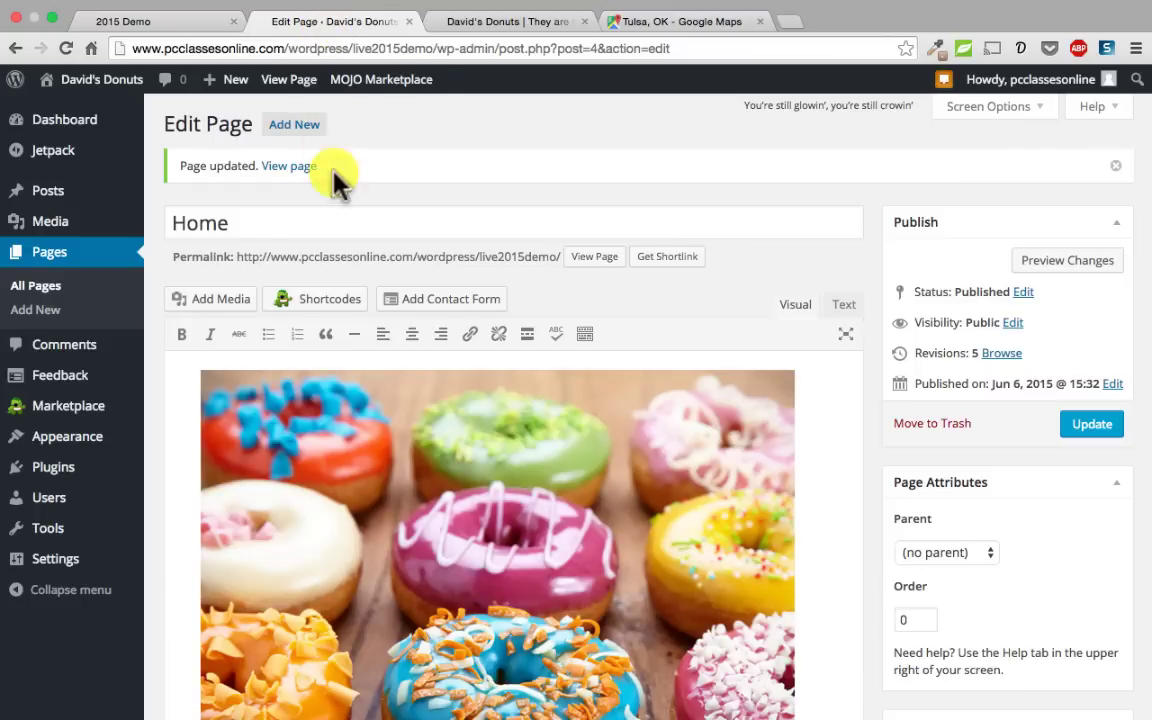
scroll(460, 453, "down", 5)
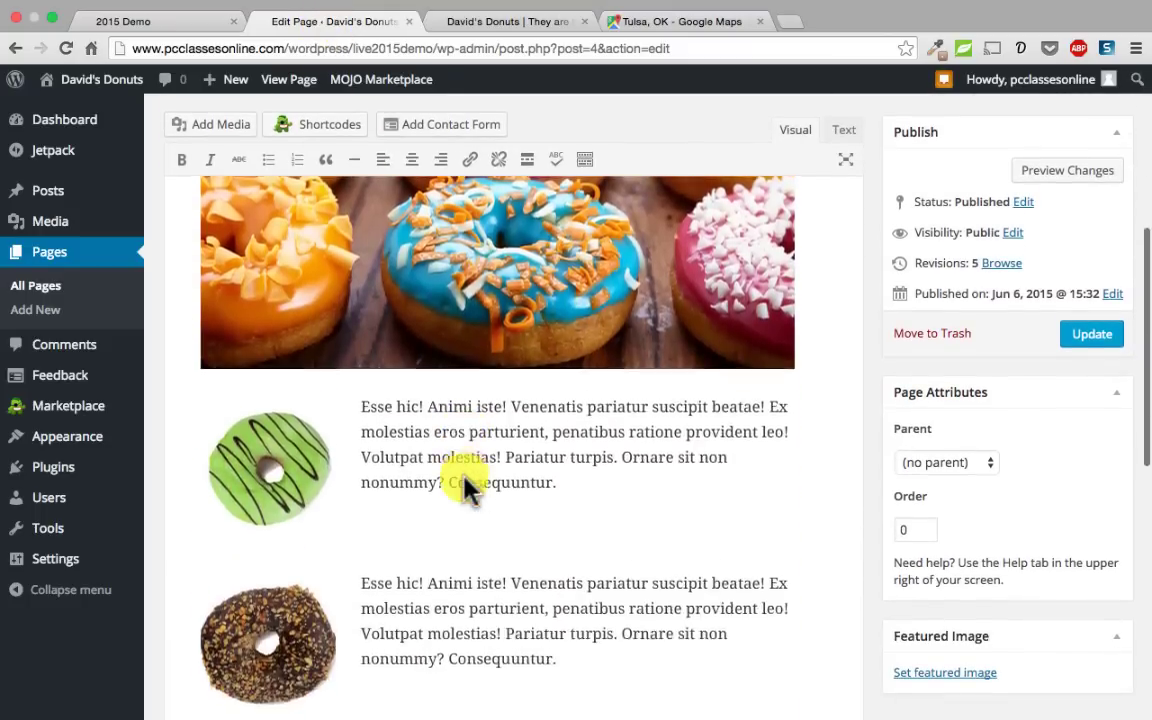
scroll(468, 488, "down", 4)
left_click(578, 468)
key("Return")
key("Return")
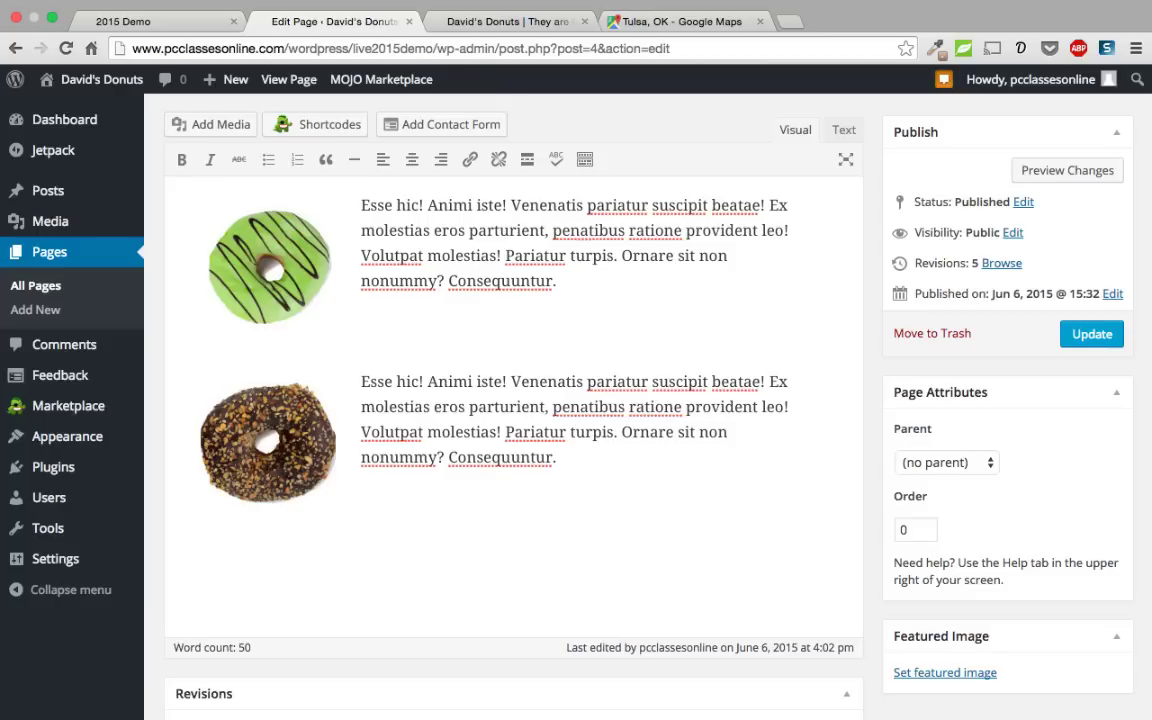
scroll(487, 510, "up", 1)
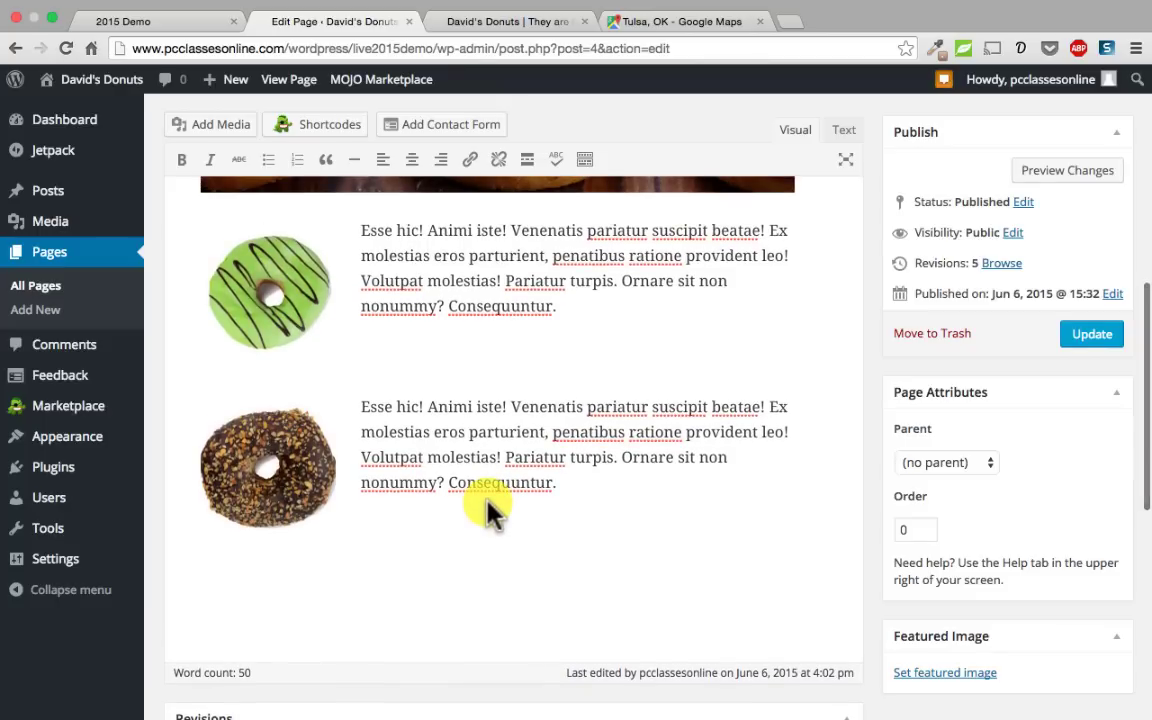
scroll(487, 510, "down", 1)
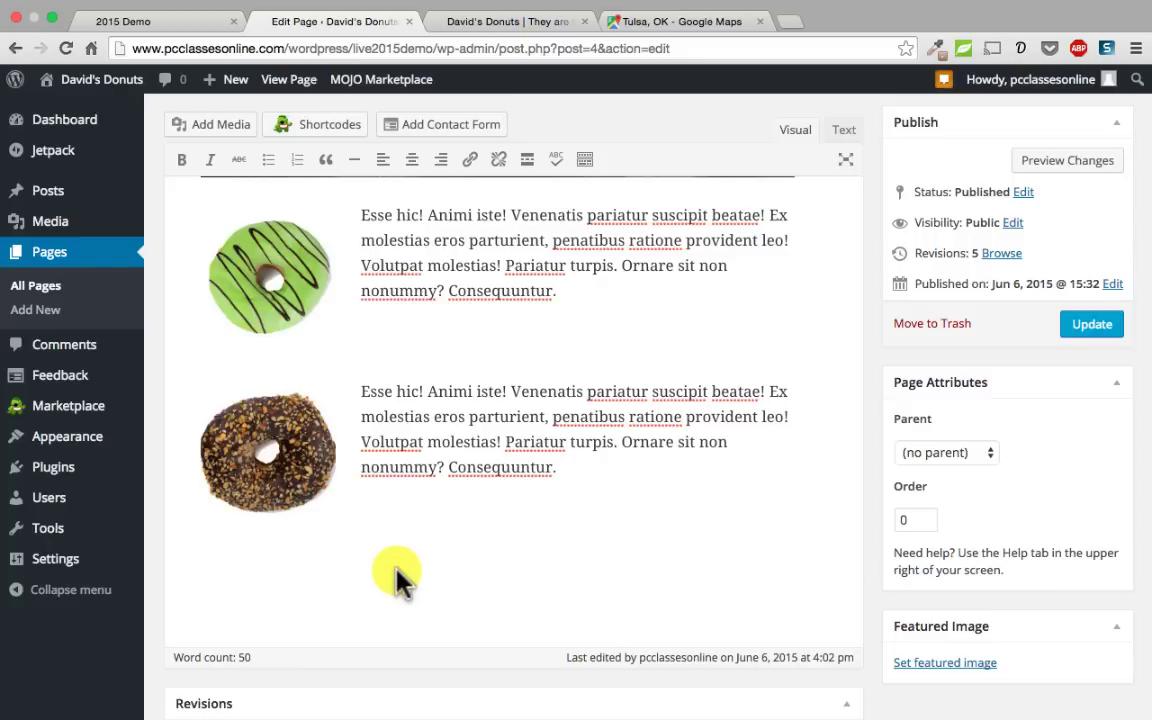
scroll(397, 580, "up", 1)
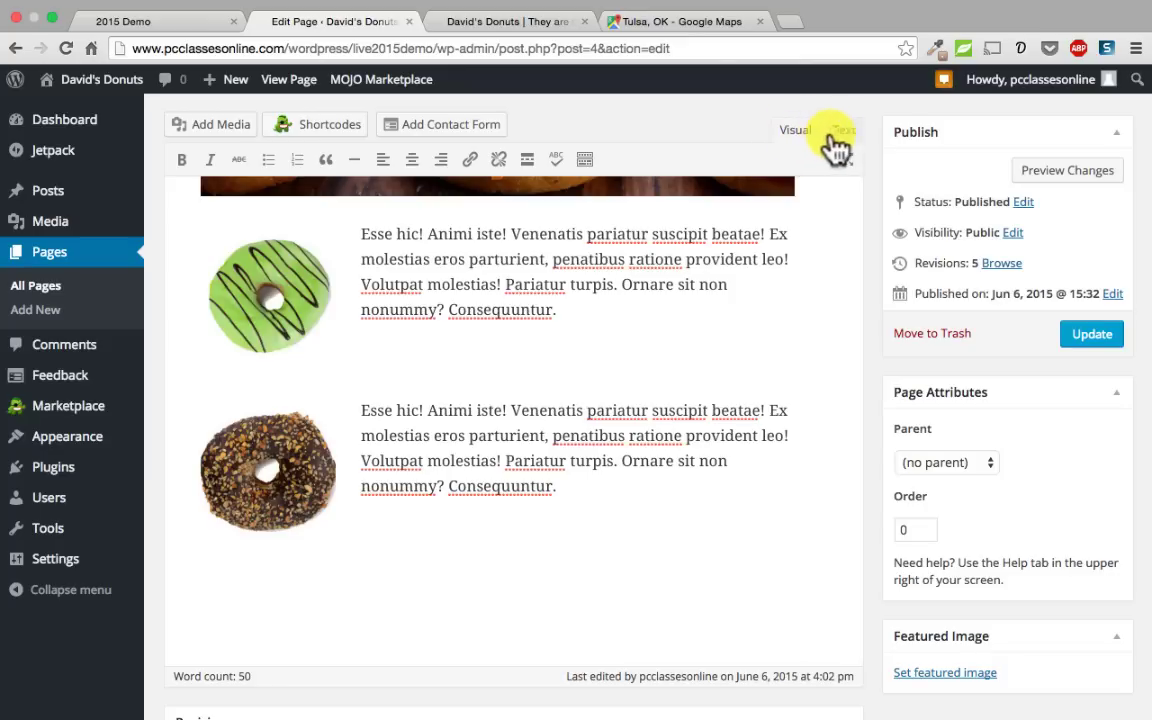
Paste the Google Maps iframe code at the end of the Text view source
left_click(843, 131)
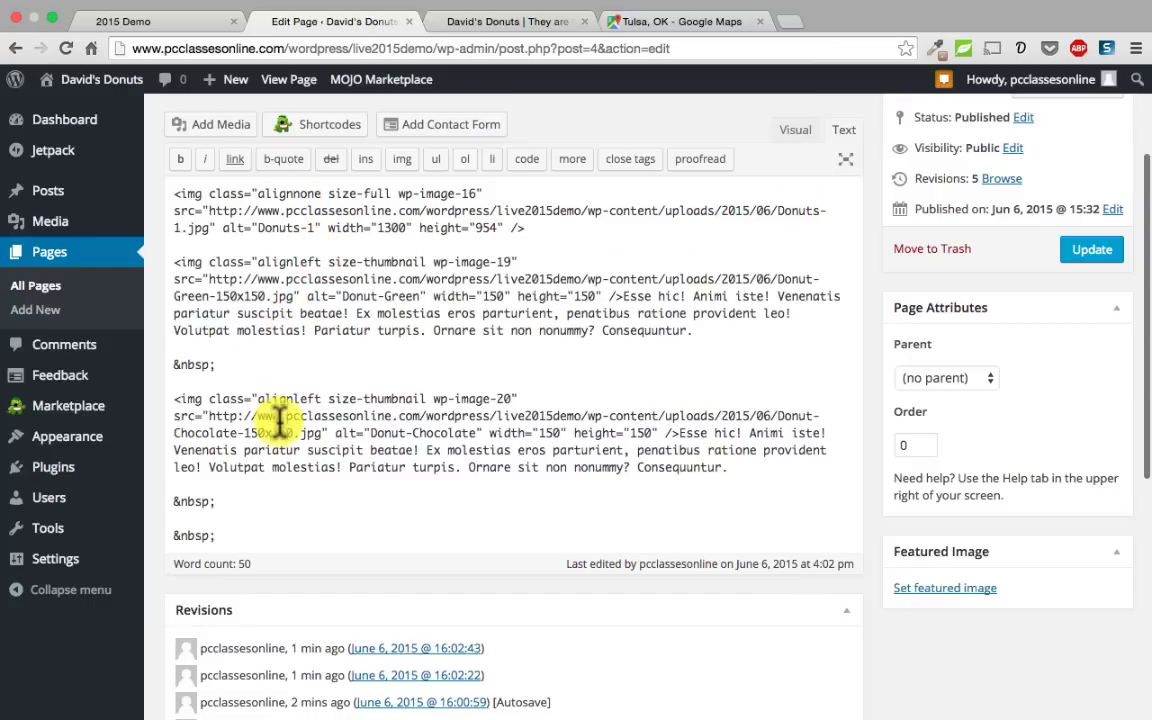
scroll(288, 480, "down", 1)
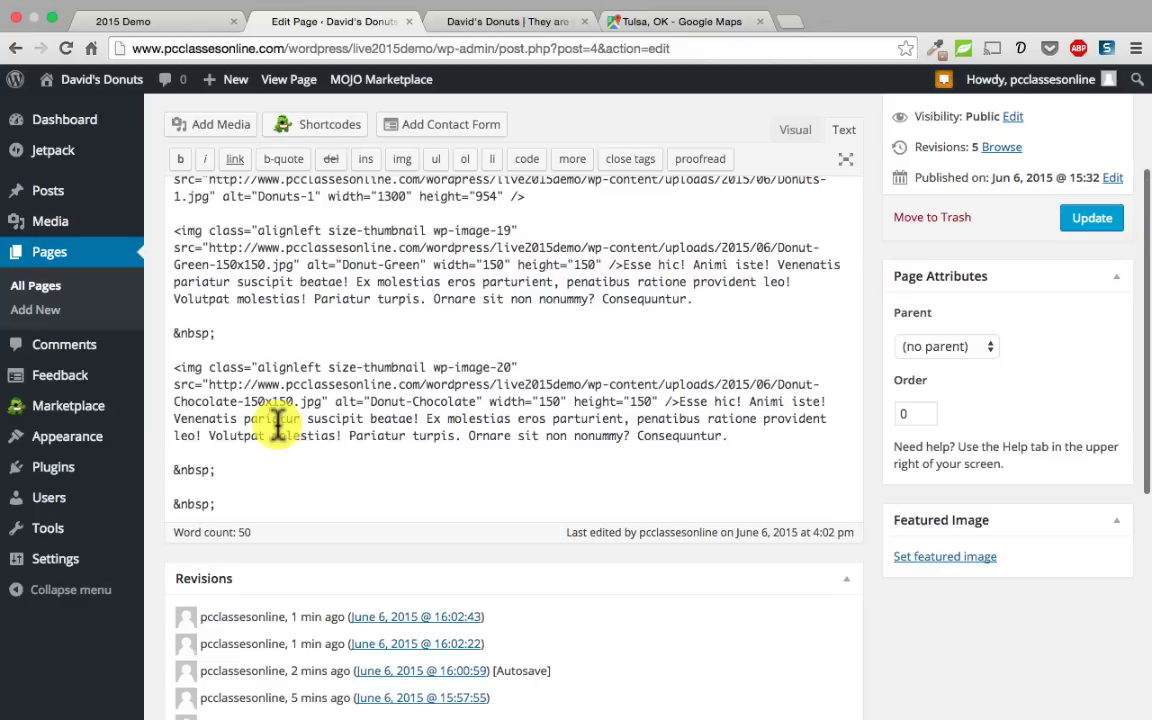
left_click(236, 506)
key("Return")
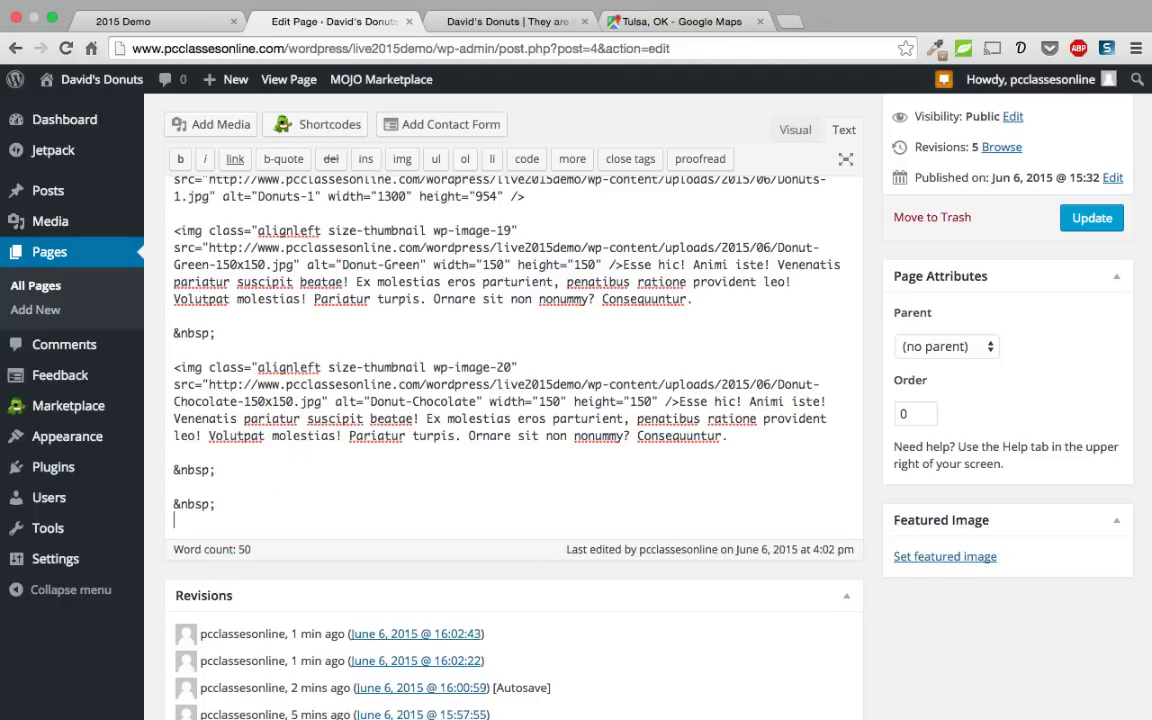
key("super+v")
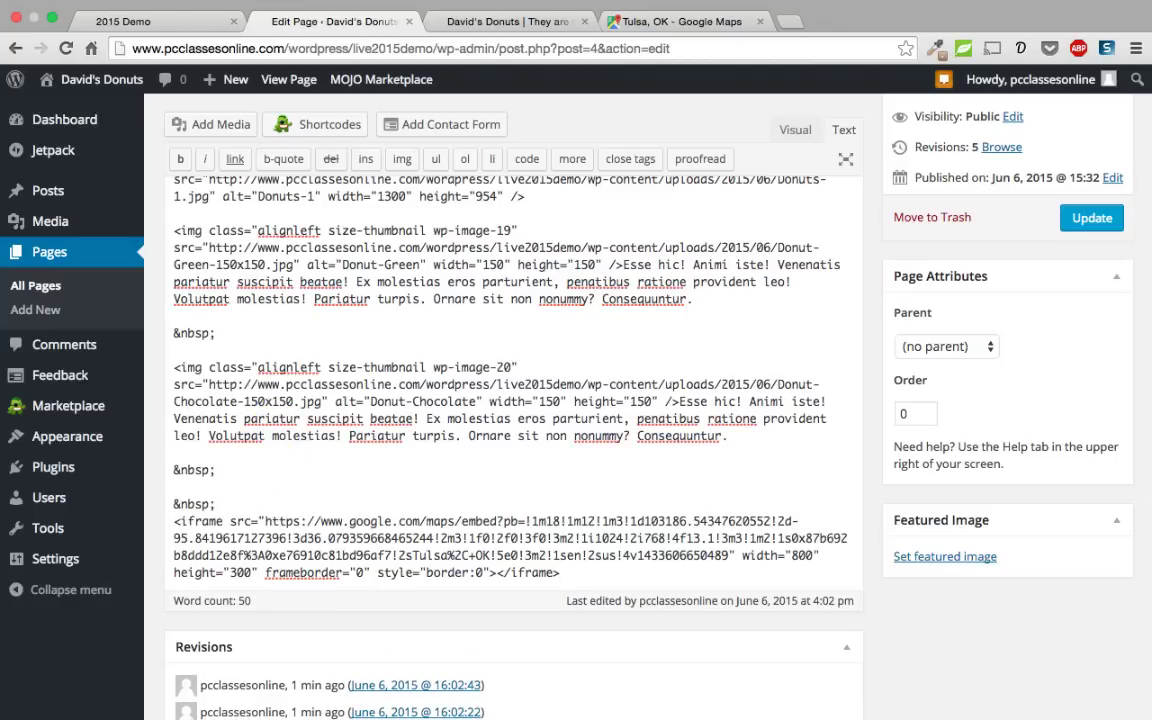
left_click(800, 135)
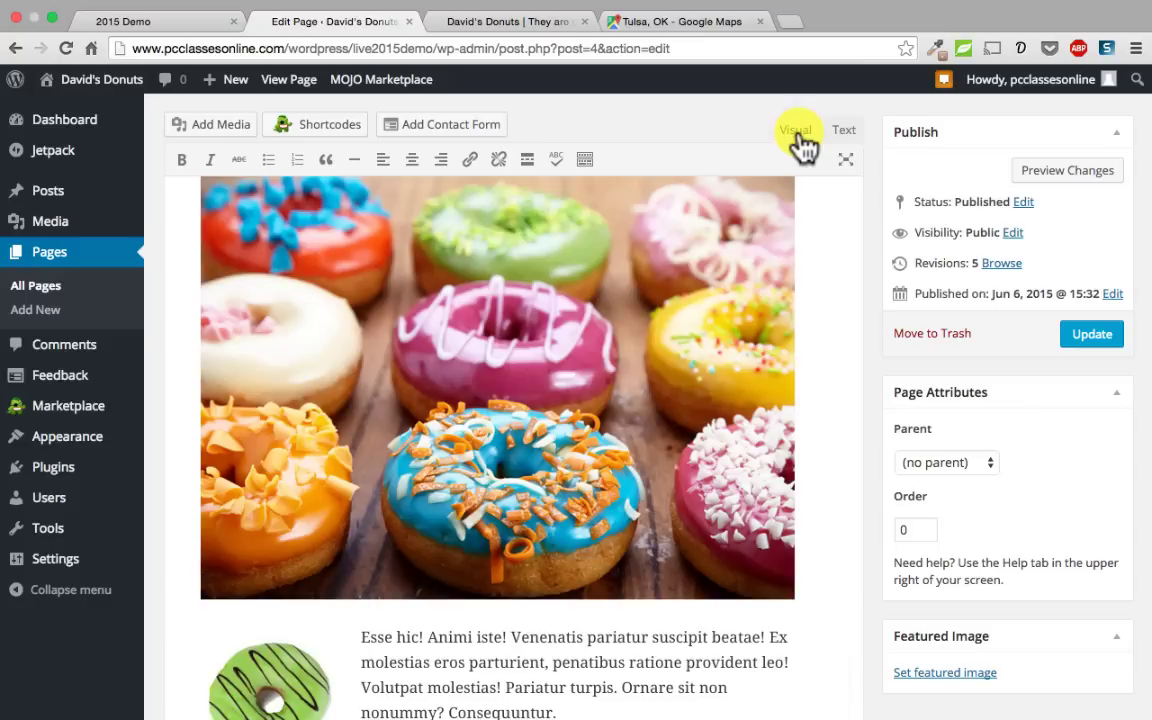
Save the Home page with the embedded Tulsa map
scroll(615, 420, "down", 3)
scroll(598, 460, "down", 8)
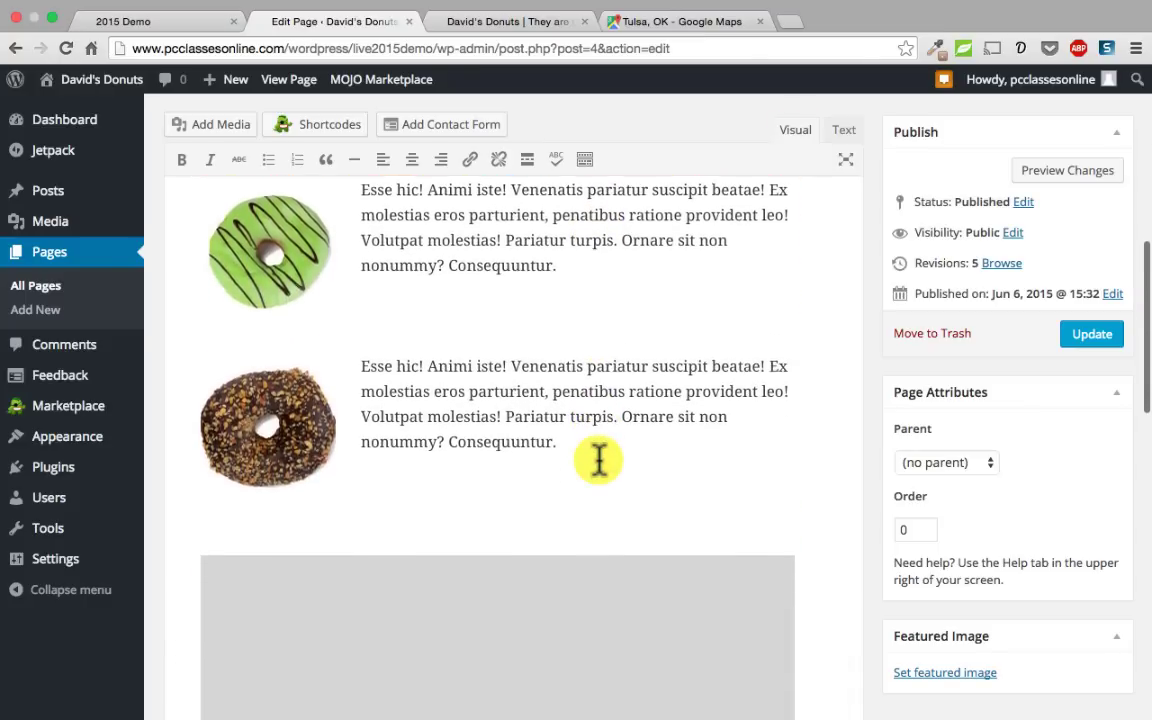
scroll(598, 460, "down", 1)
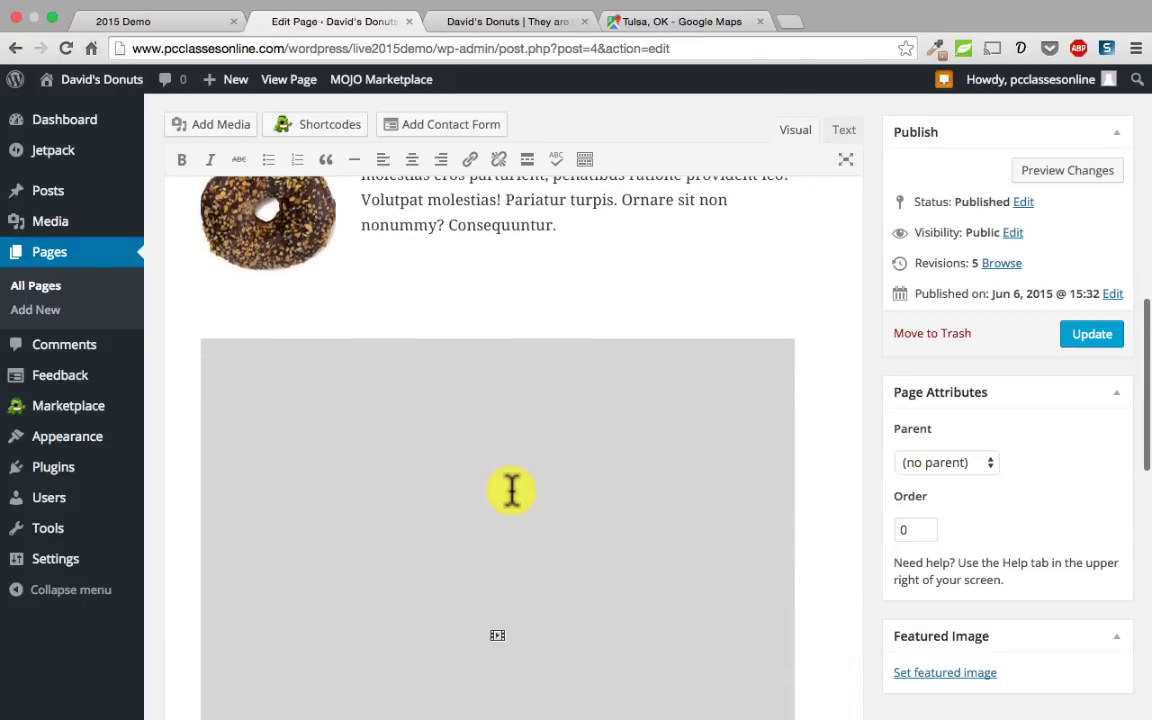
scroll(511, 489, "up", 3)
left_click(1092, 334)
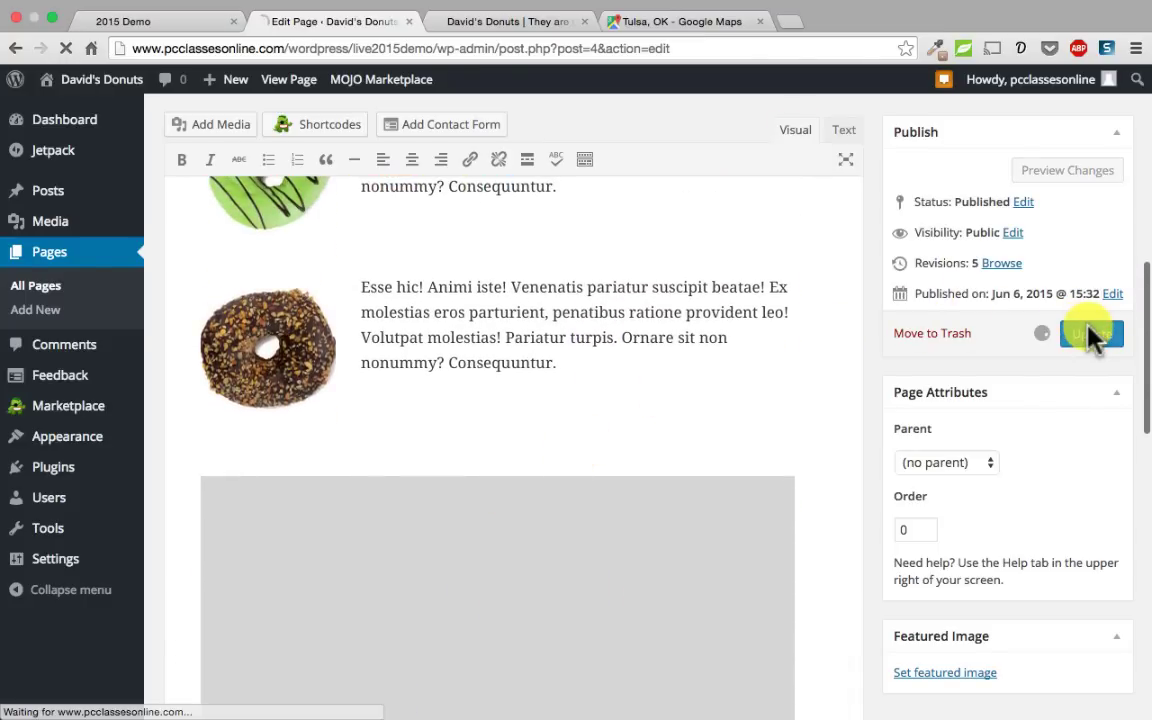
left_click(533, 28)
Reload the live Home page and scroll down to check the embedded Tulsa map
key("super+r")
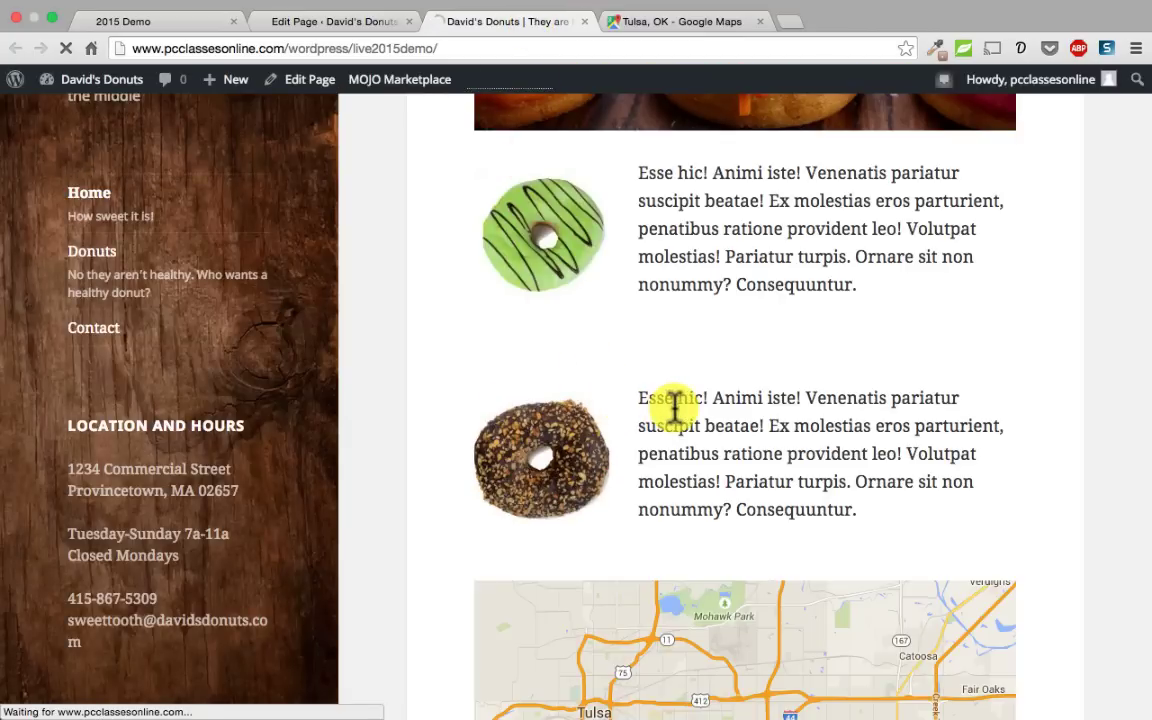
scroll(676, 416, "down", 3)
scroll(393, 483, "down", 2)
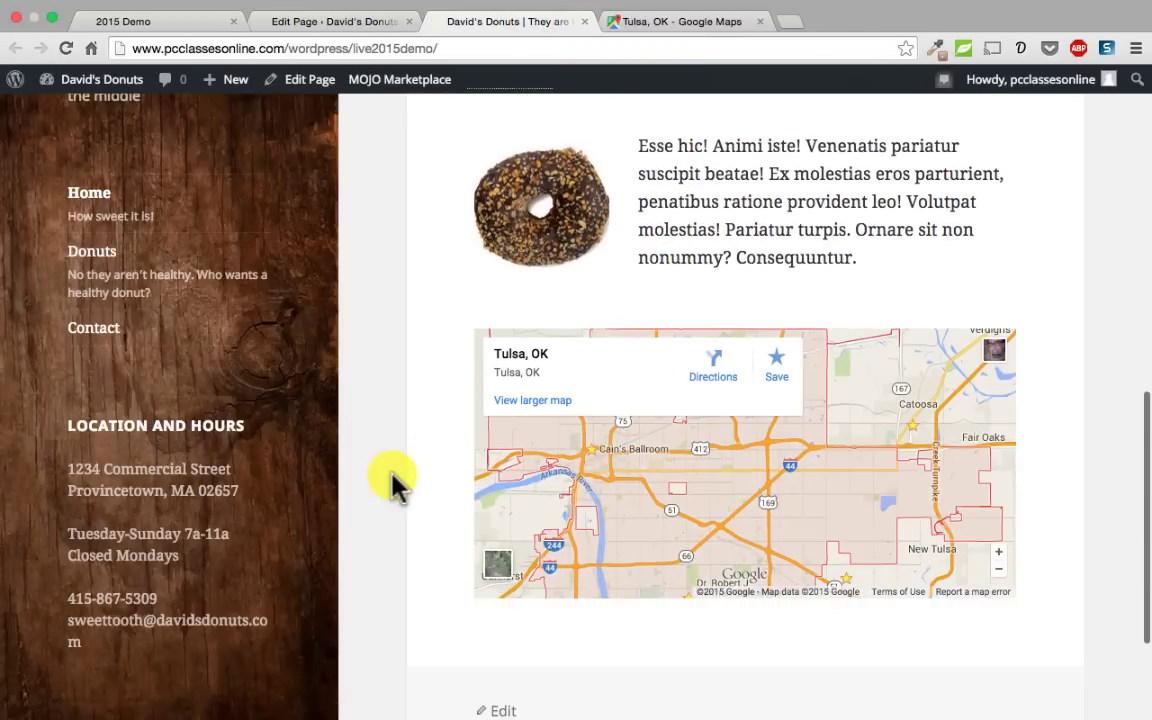
scroll(393, 483, "up", 1)
scroll(393, 483, "up", 10)
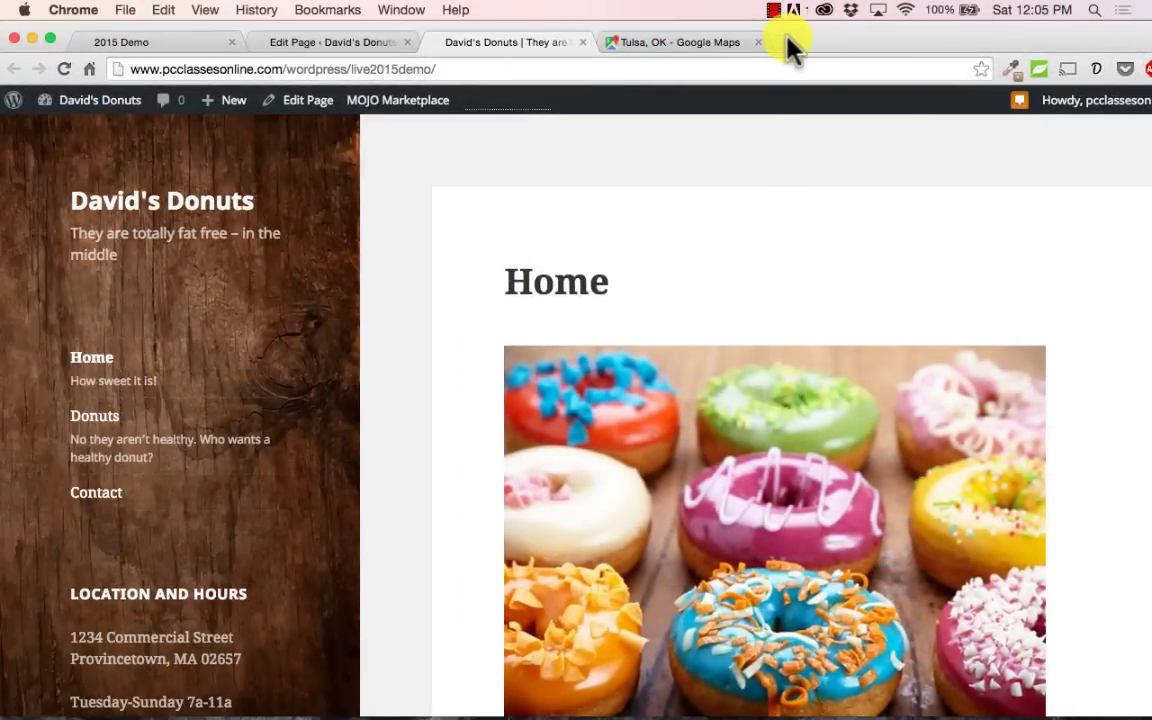
Open a new blank tab and drag it out into its own Chrome window
left_click(790, 44)
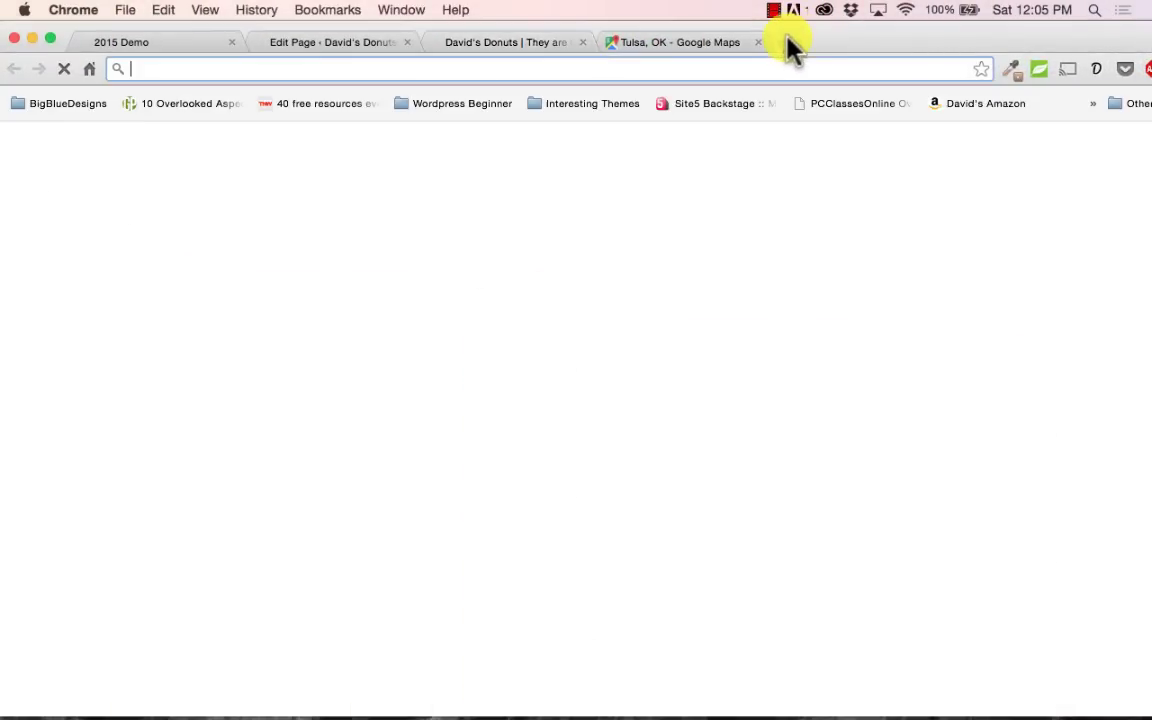
left_click_drag(815, 50, 200, 10)
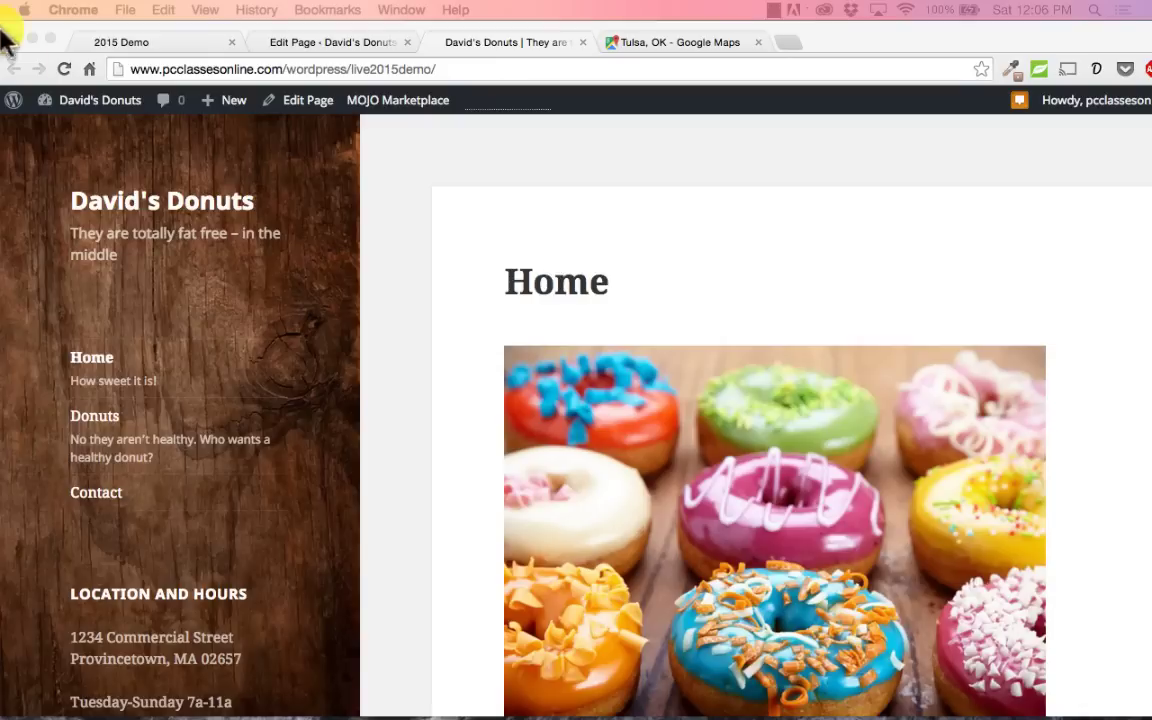
Bring the browser showing the David's Donuts home page to the front and make it full screen
left_click(384, 314)
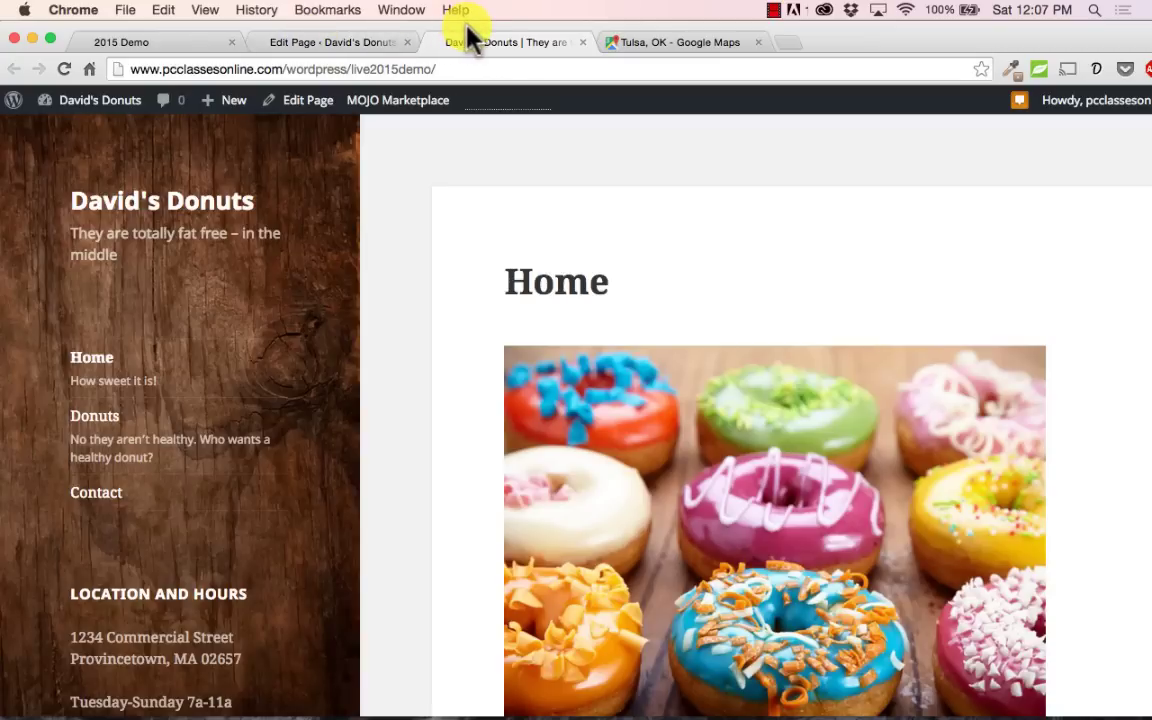
left_click(48, 34)
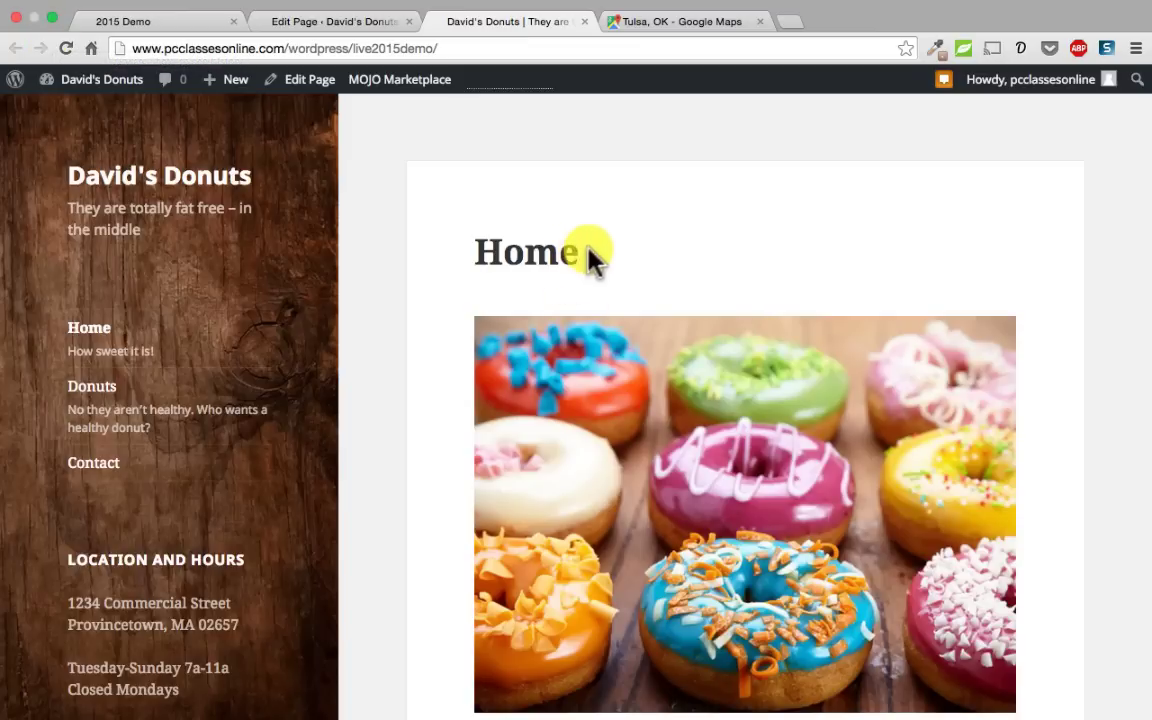
left_click_drag(582, 252, 470, 250)
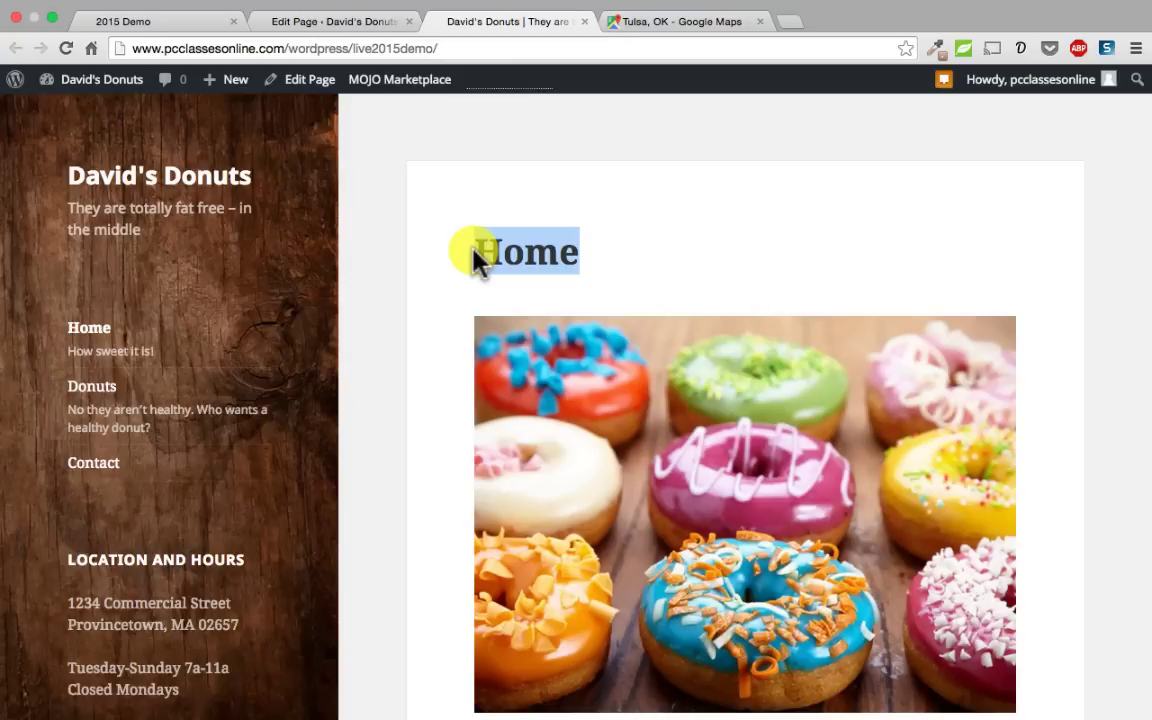
triple_click(537, 251)
left_click(563, 256)
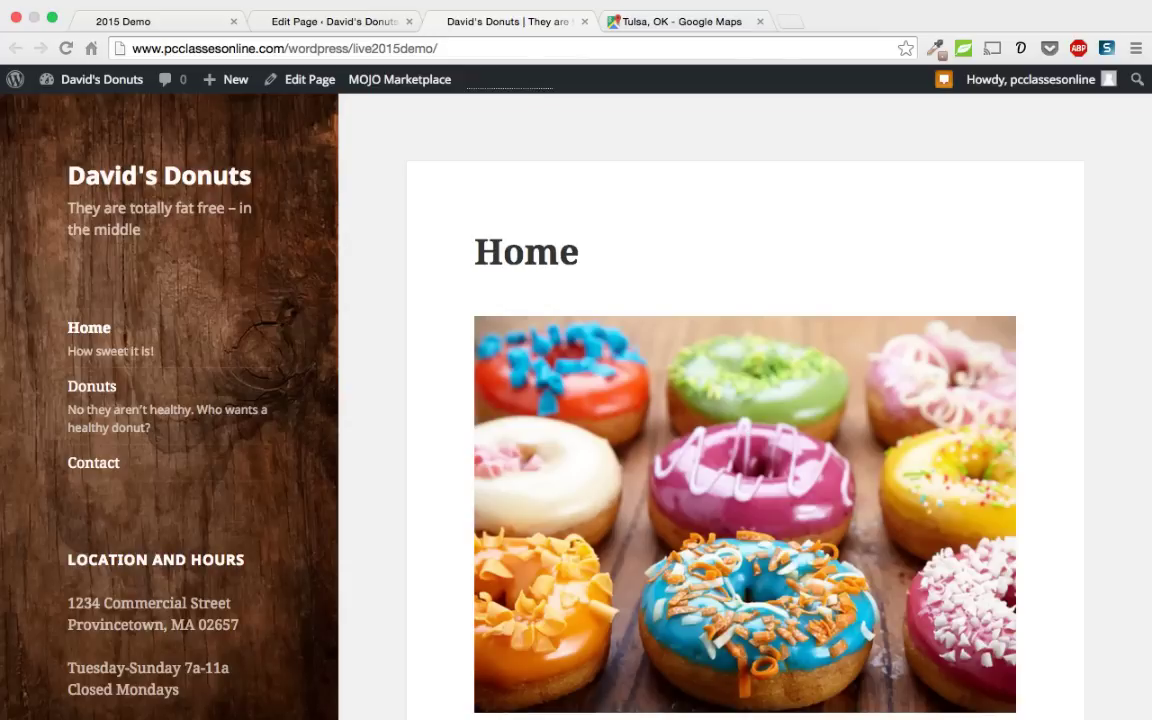
In Appearance > Edit CSS, paste the .page h1.entry-title {display:none;} rule and save the stylesheet
left_click(325, 30)
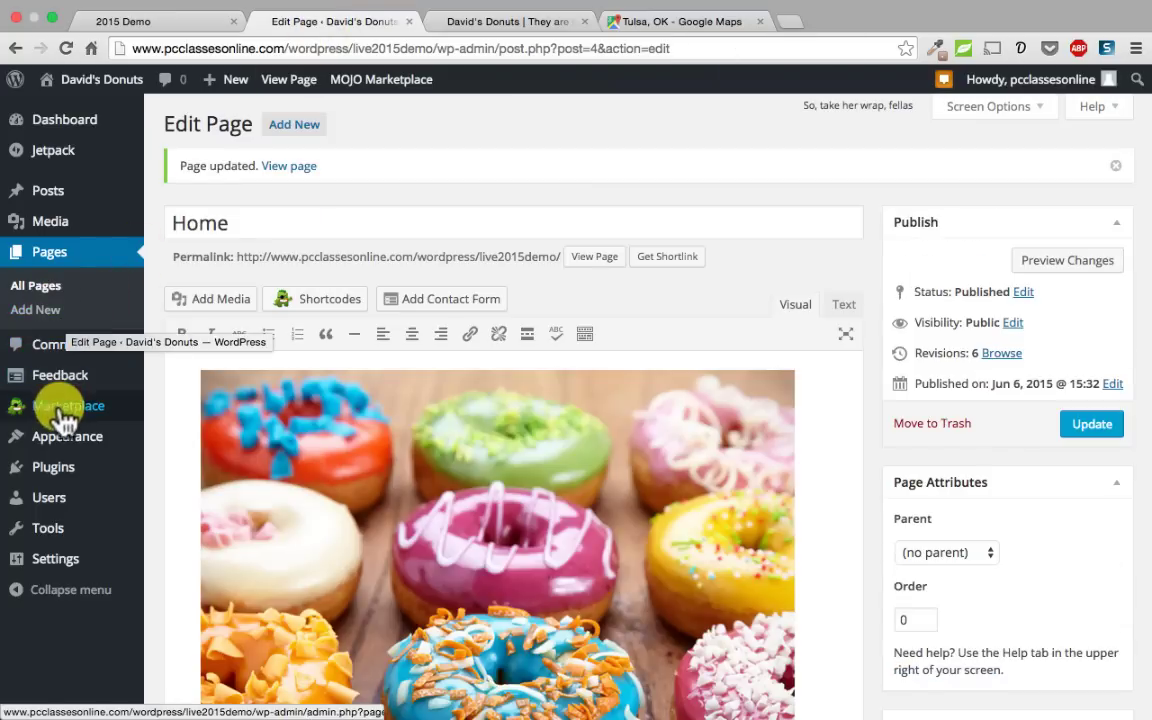
mouse_move(60, 440)
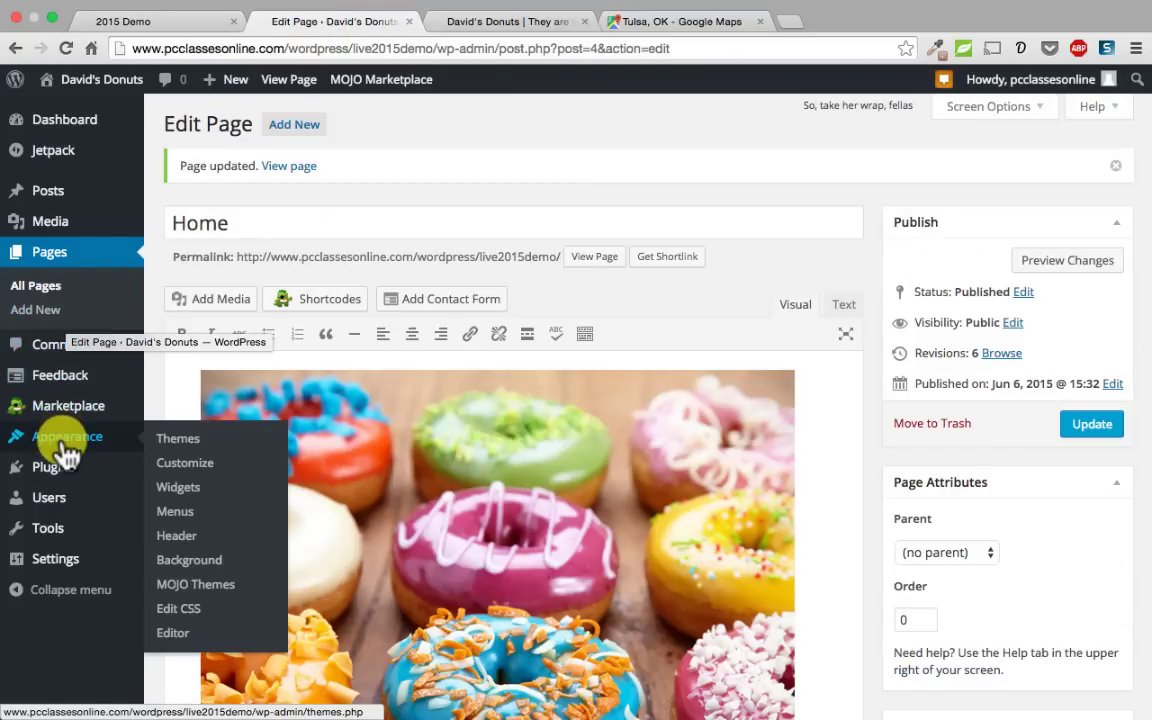
left_click(191, 616)
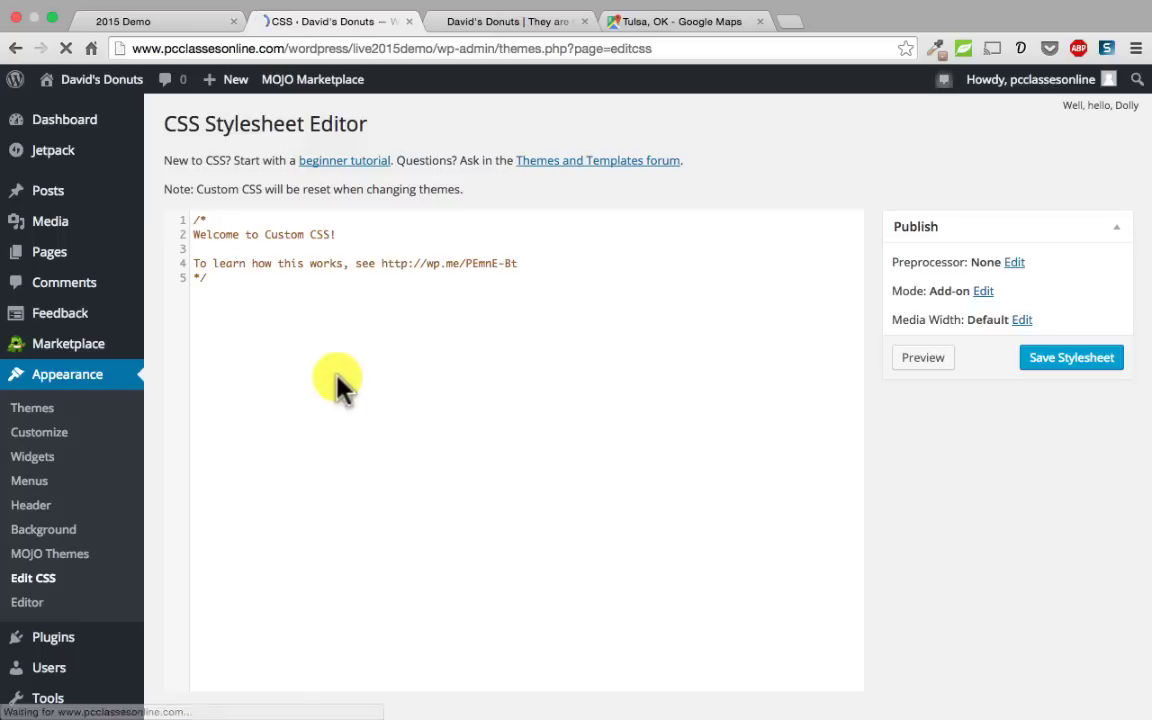
left_click(249, 285)
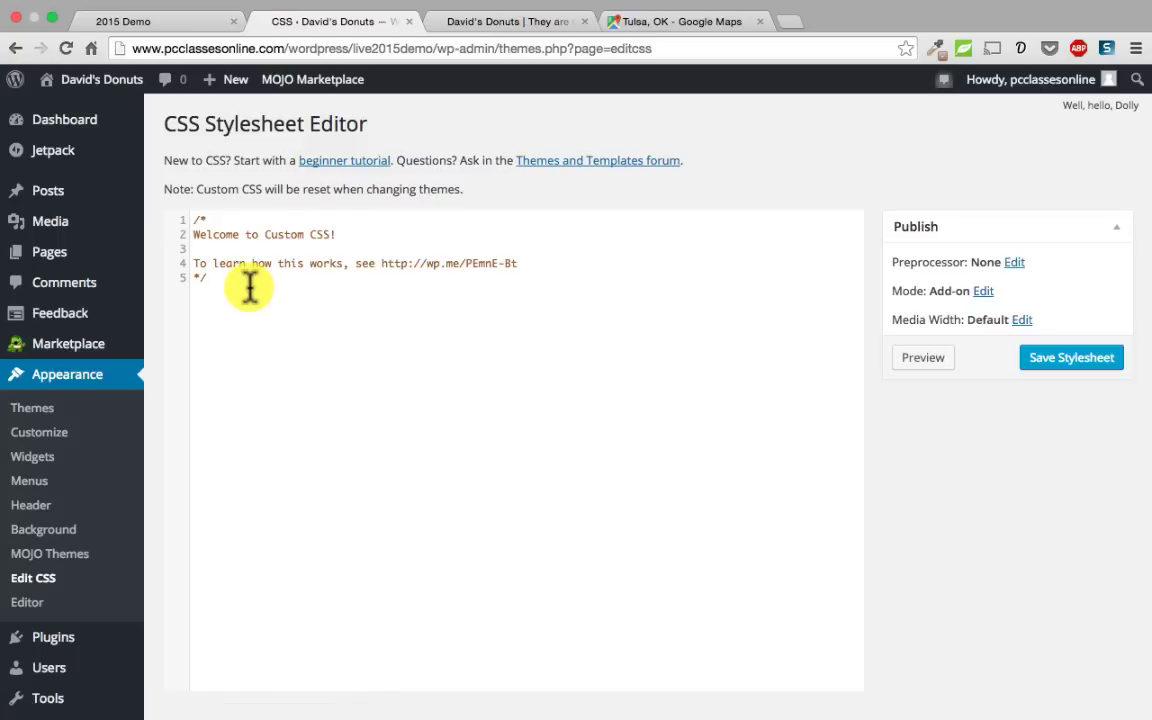
key("Return")
key("Return")
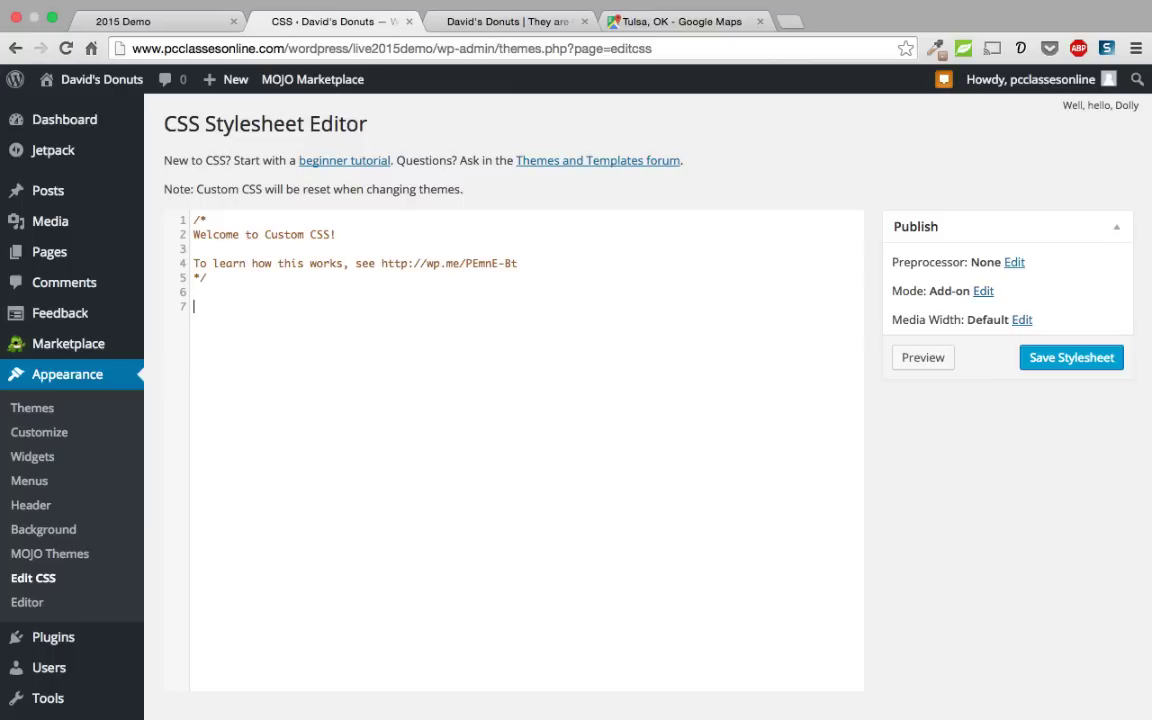
type("/* Removing Page Titles */ .page h1.entry-title {   display: none; }")
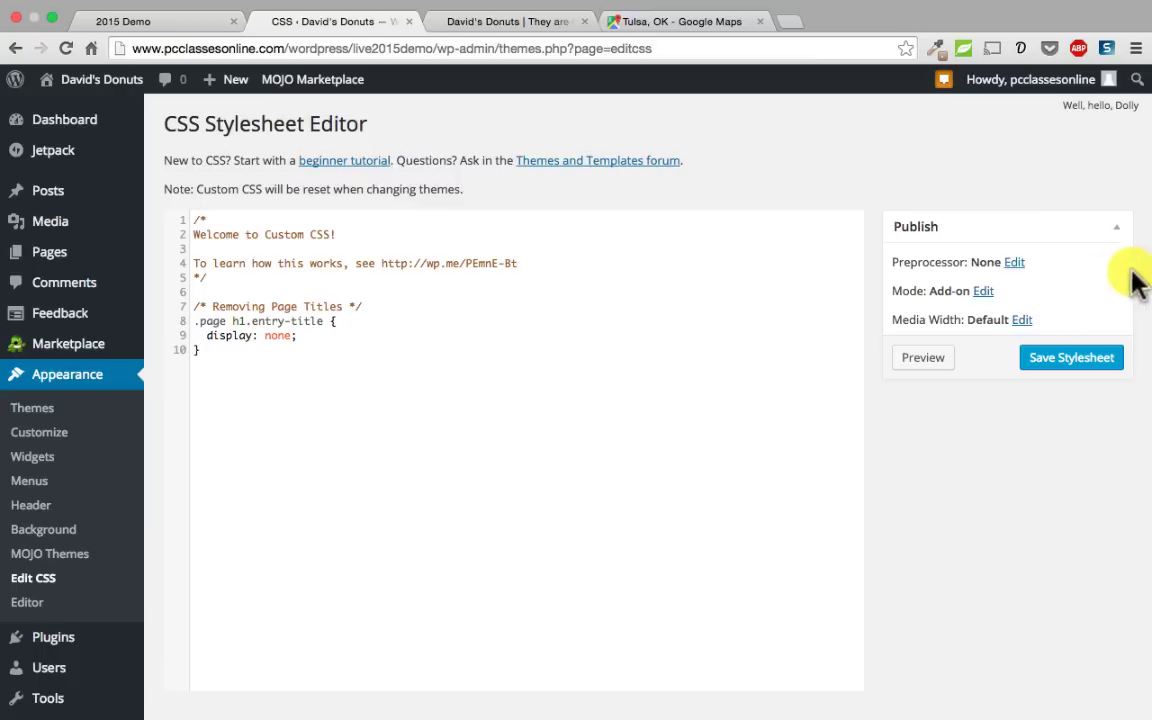
left_click(1097, 356)
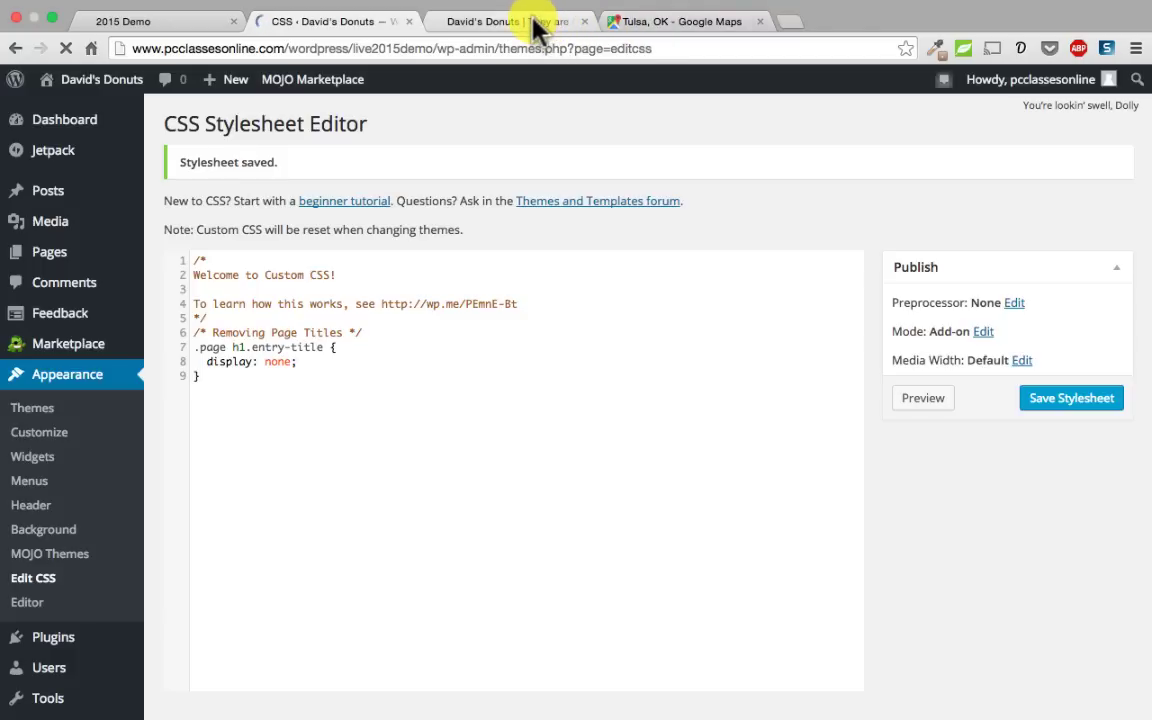
Reload the live home page and scroll through it to confirm the Home title is gone
left_click(535, 24)
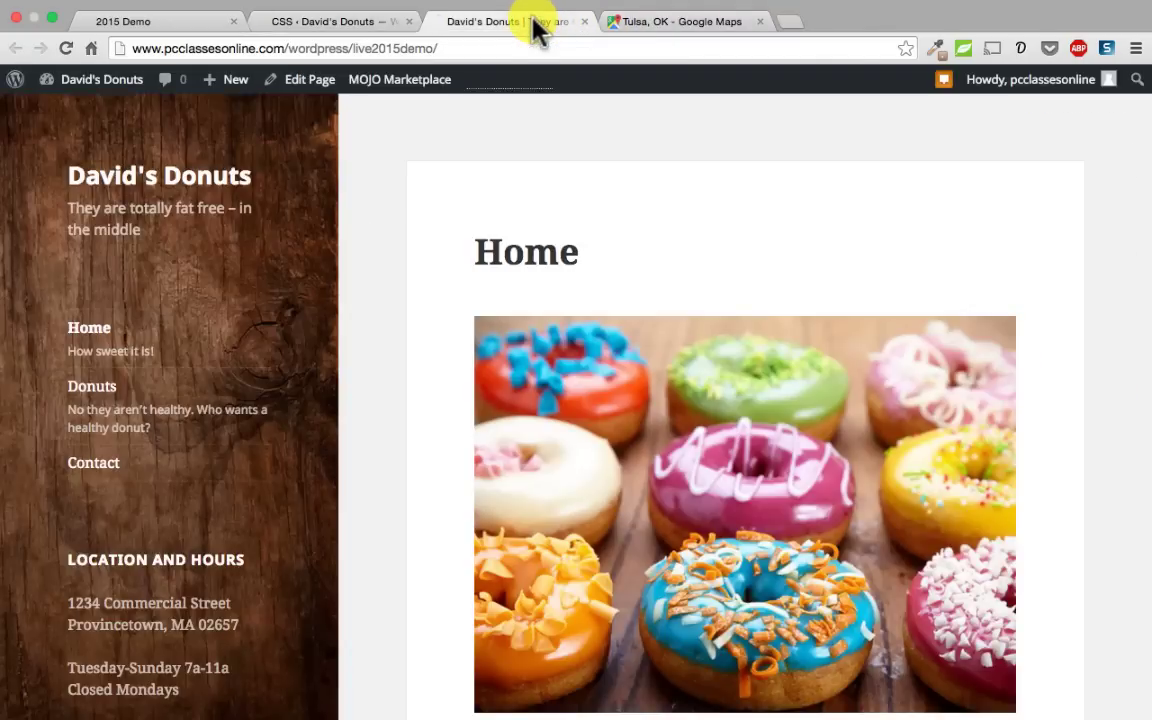
key("super+r")
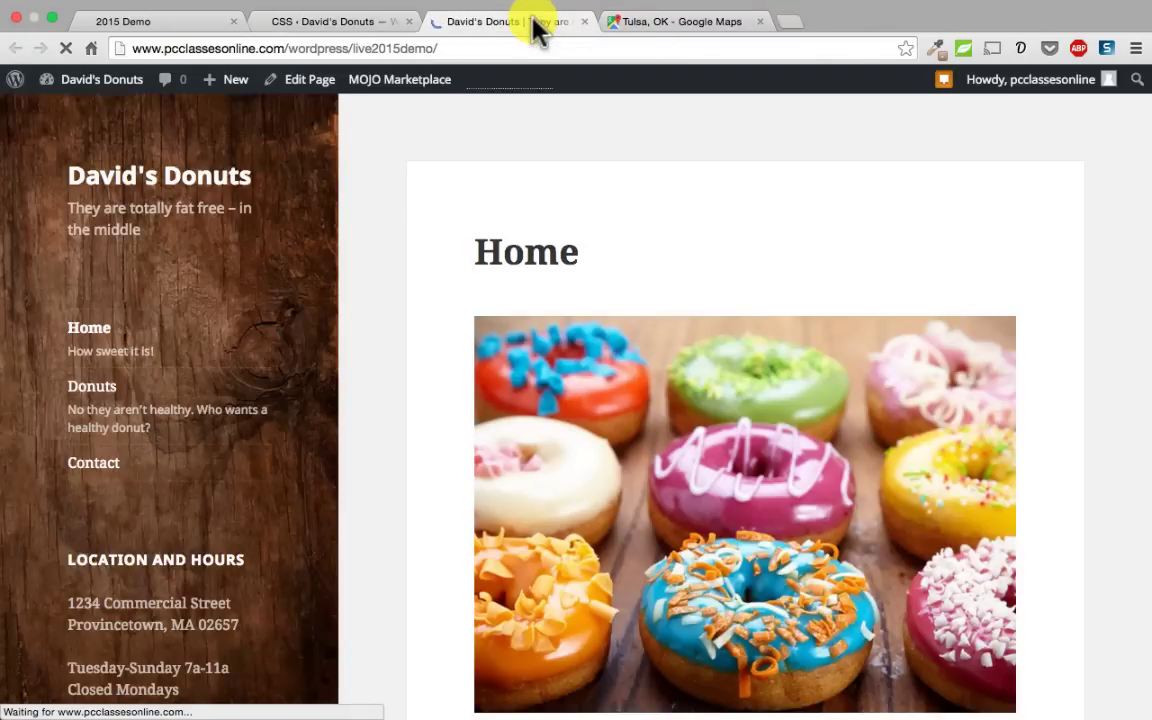
scroll(672, 360, "down", 4)
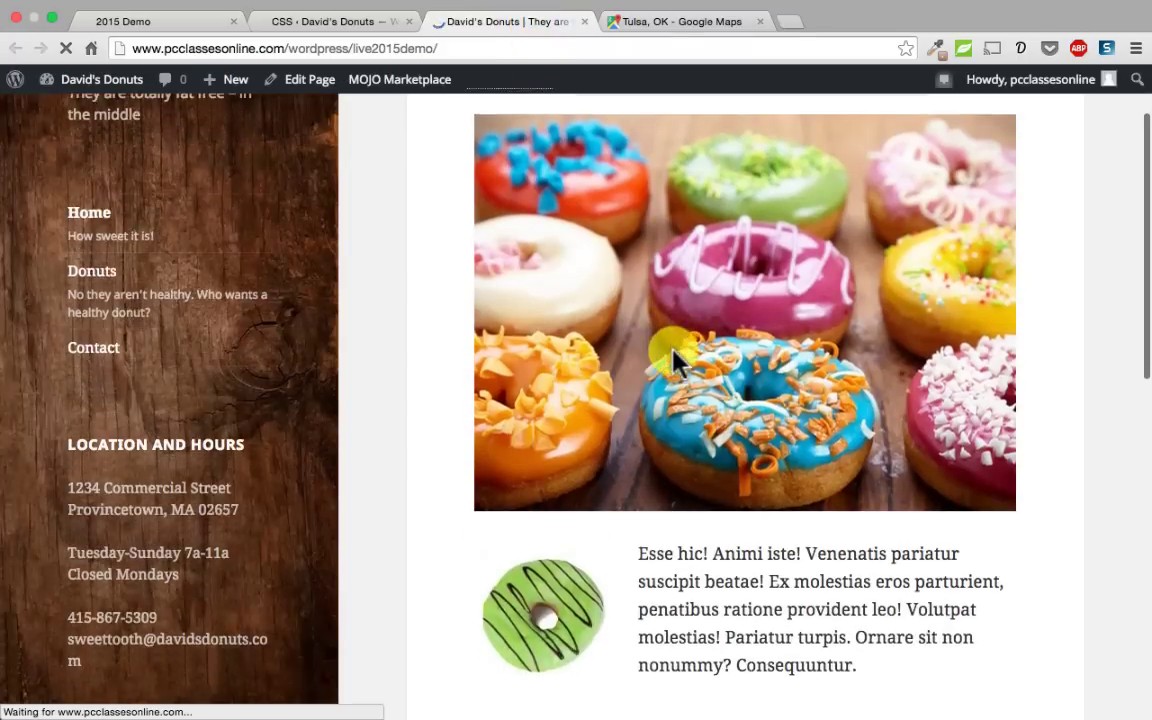
scroll(672, 360, "up", 4)
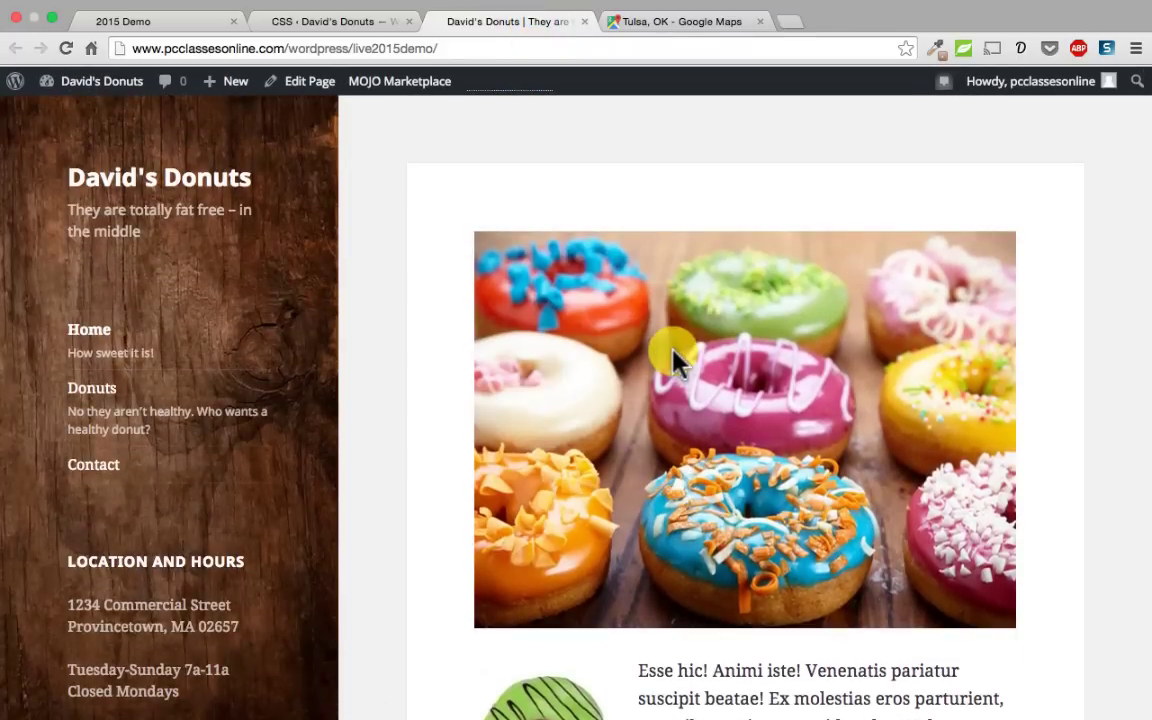
scroll(673, 358, "down", 1)
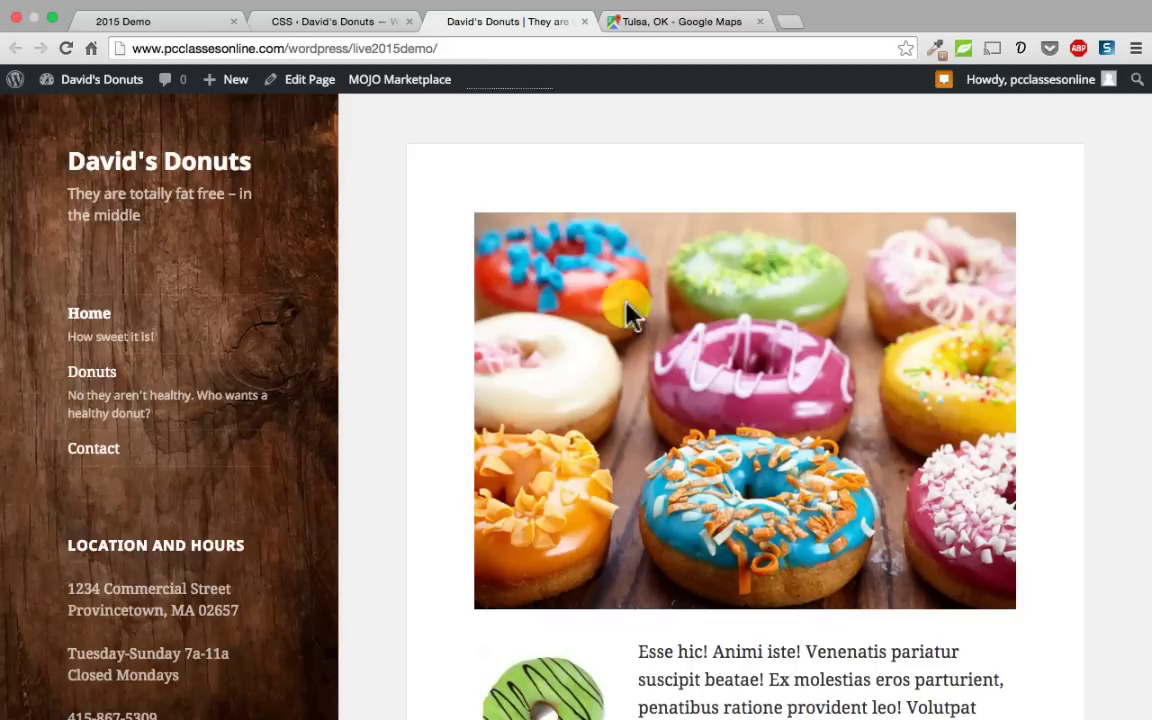
scroll(568, 257, "down", 5)
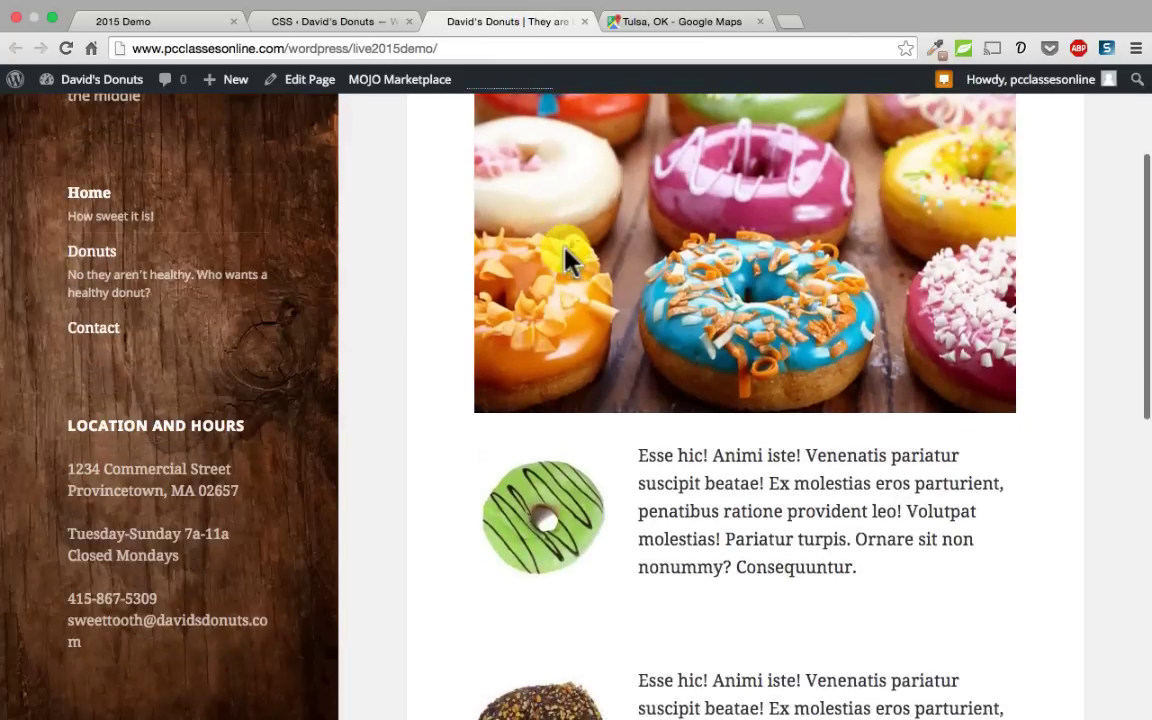
scroll(565, 257, "down", 2)
scroll(565, 257, "up", 3)
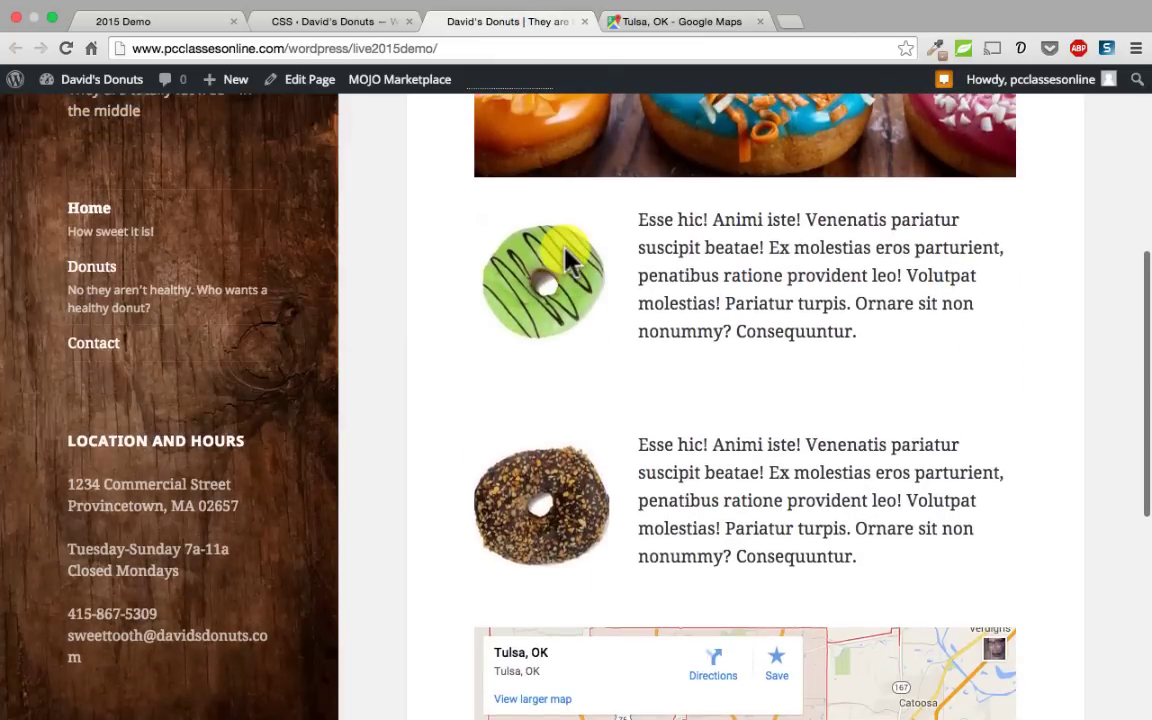
scroll(565, 257, "up", 1)
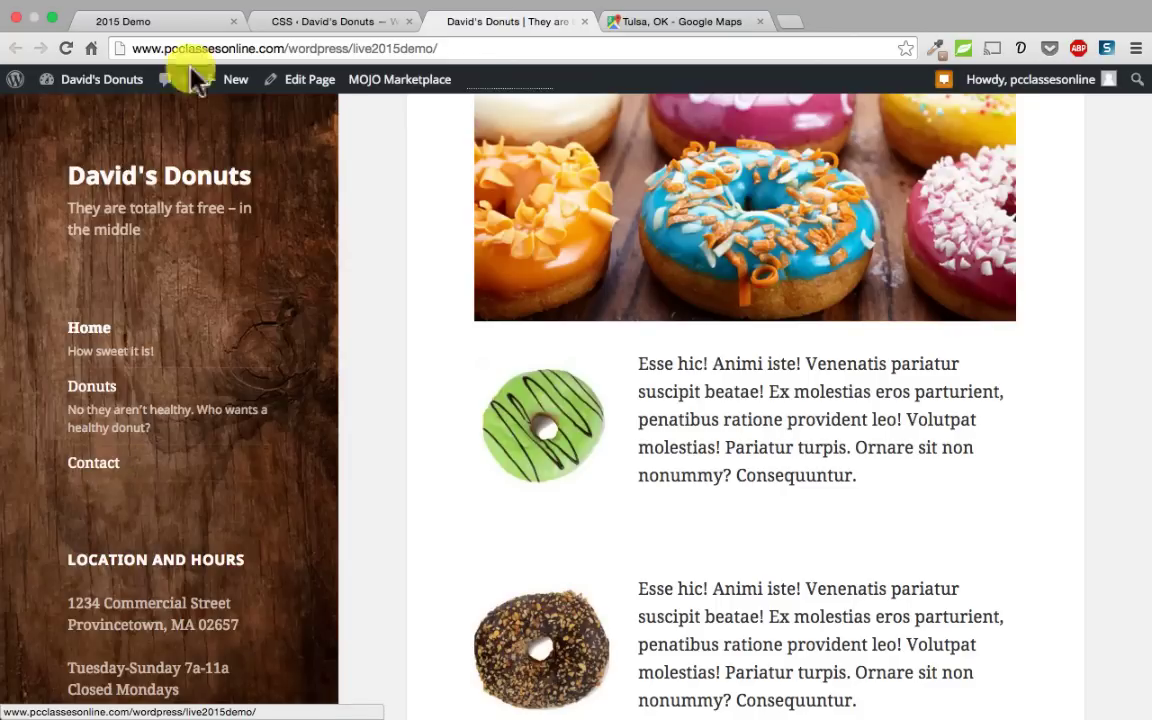
Go to the admin Pages list to open the Contact page for editing
left_click(293, 24)
mouse_move(51, 251)
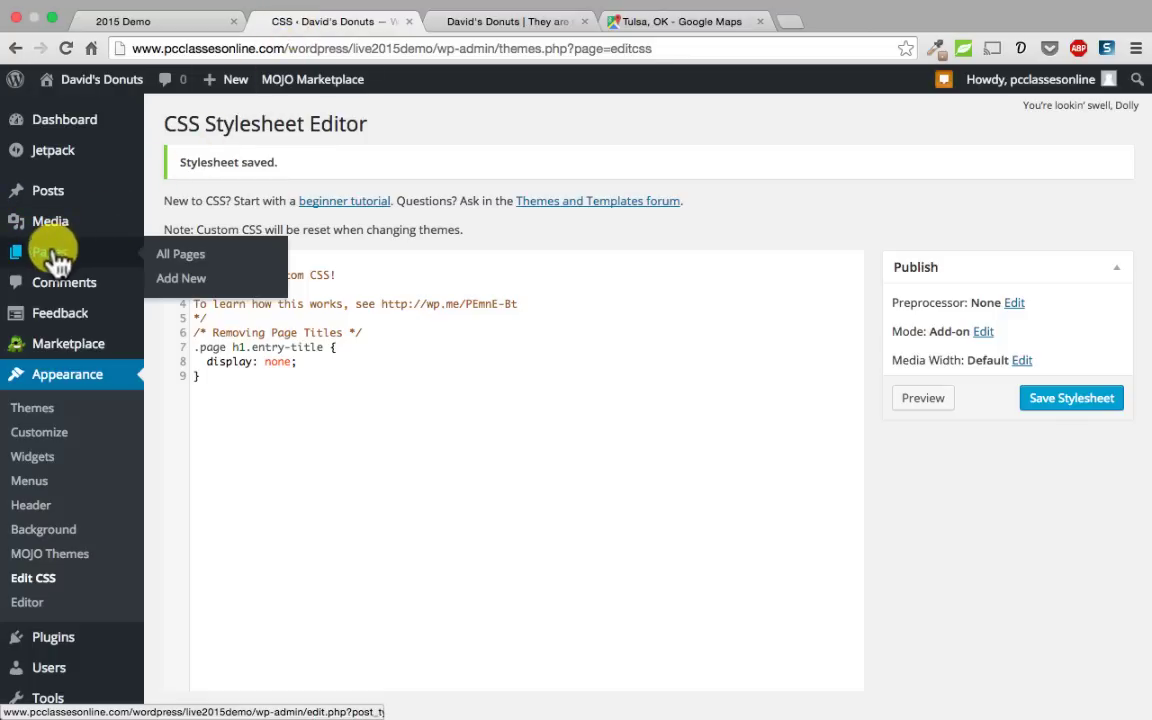
left_click(53, 258)
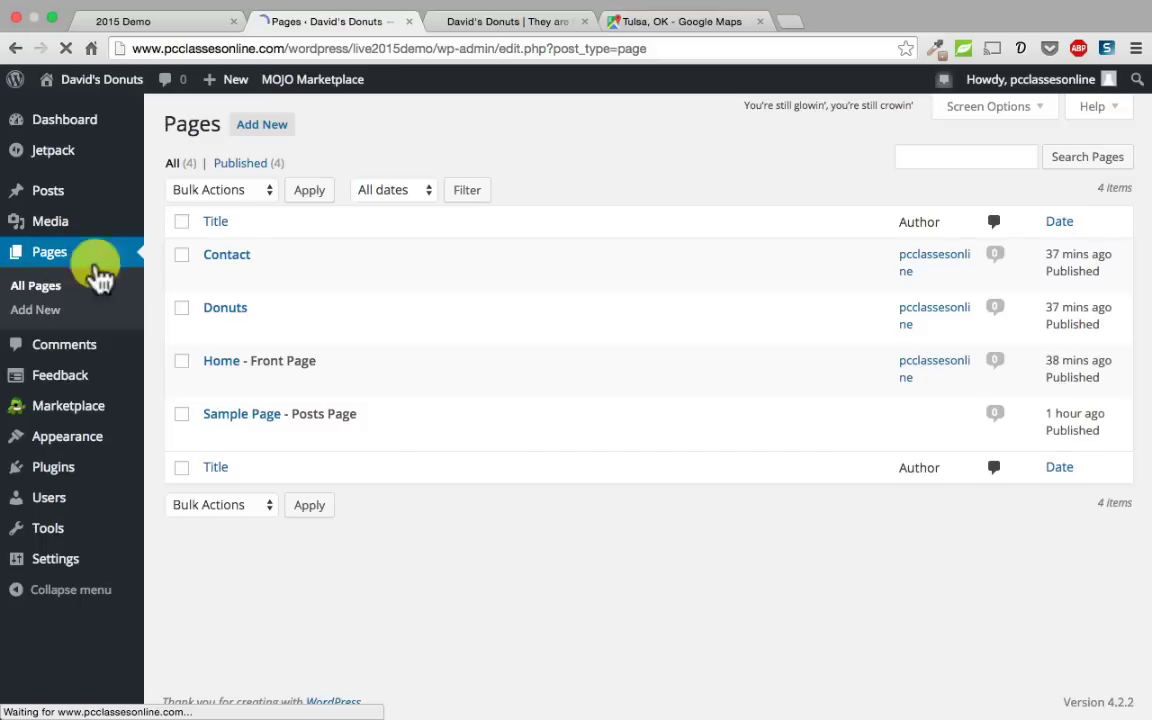
mouse_move(213, 288)
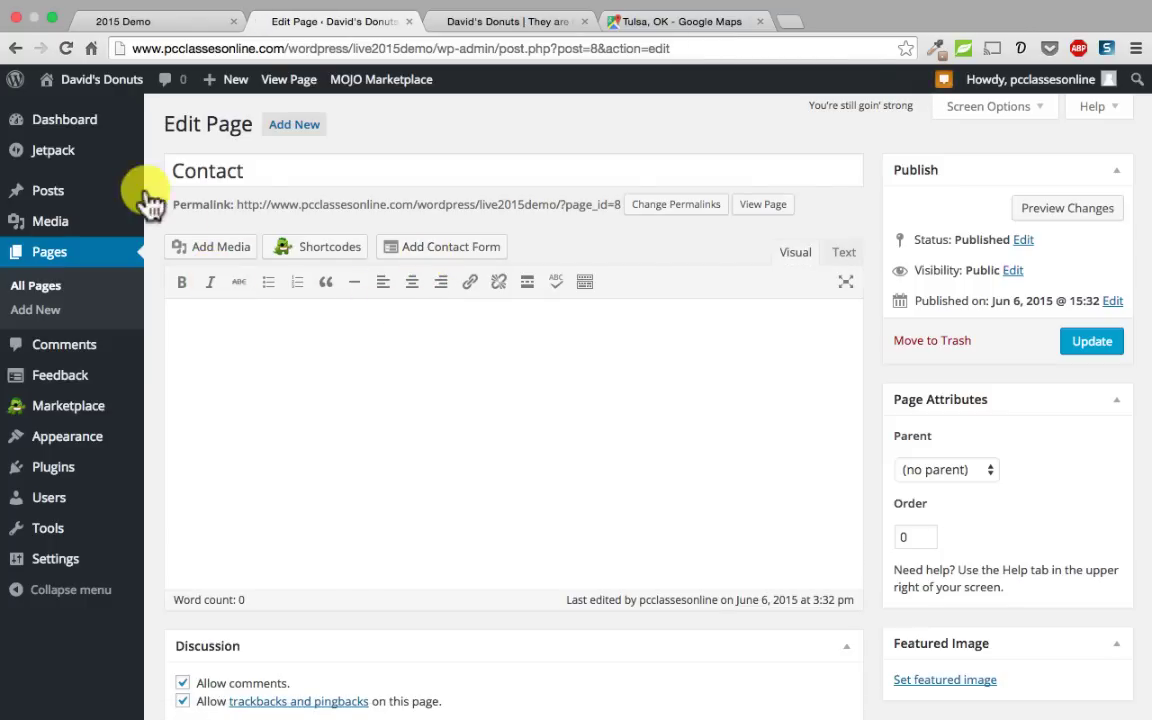
mouse_move(66, 160)
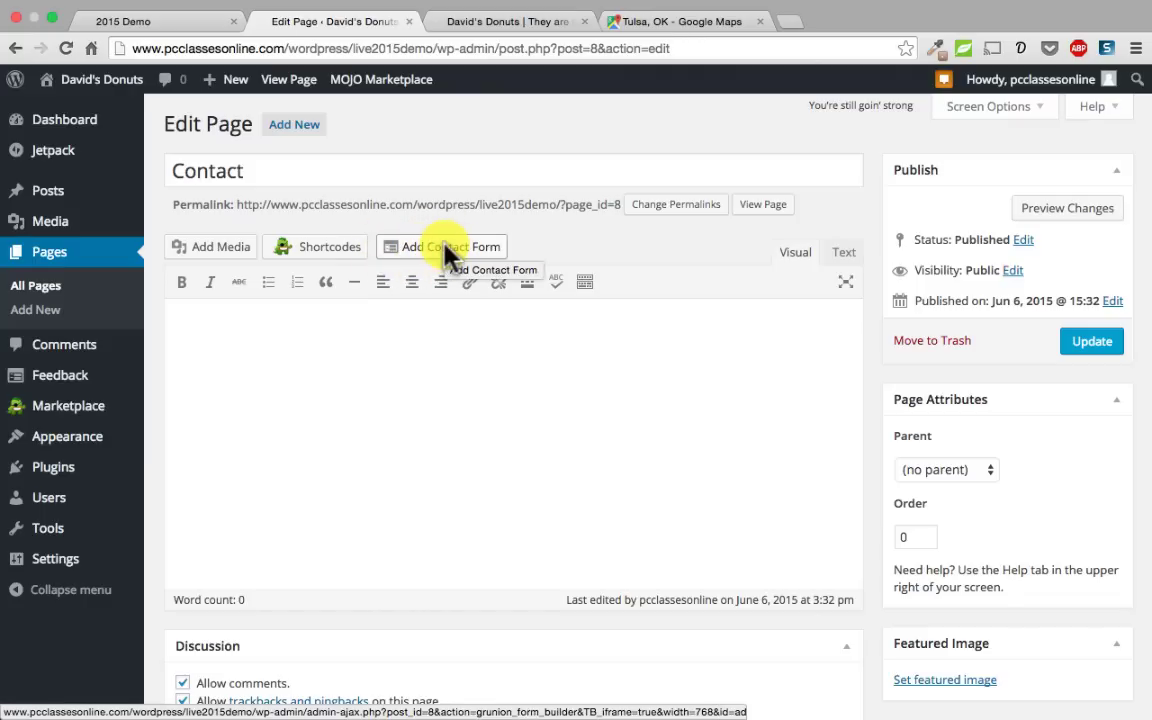
In the contact form builder, remove the Website field, then add and remove a 'Where are you from?' drop-down
left_click(448, 254)
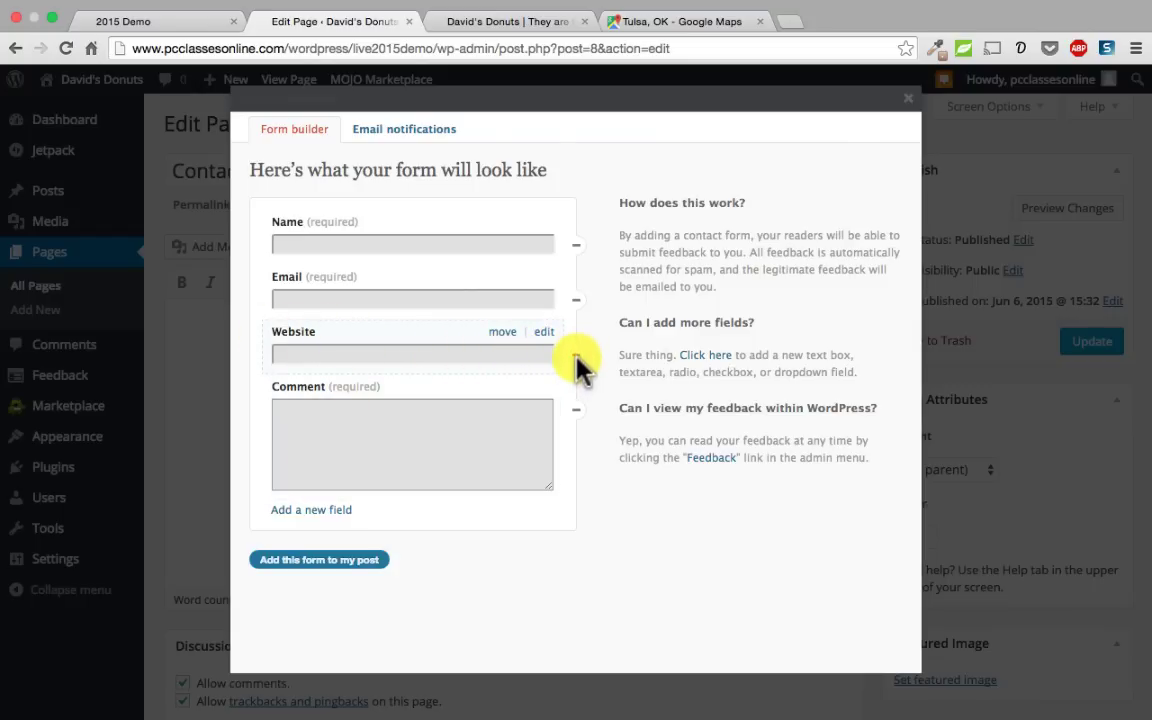
left_click(577, 358)
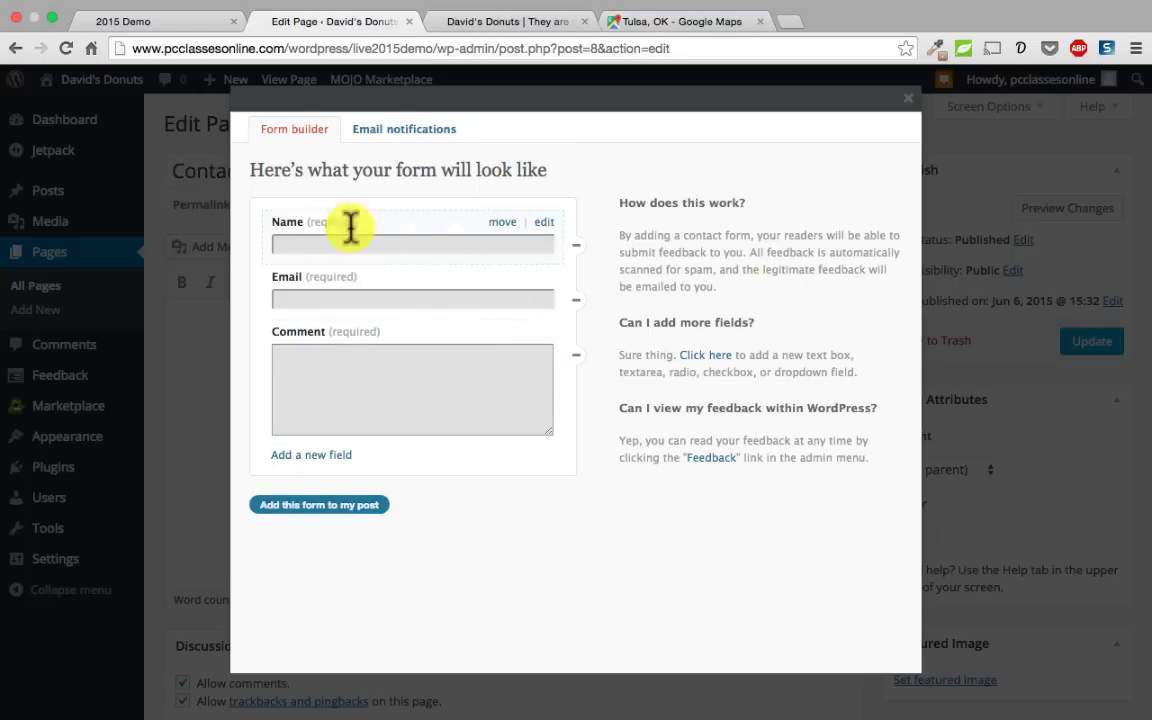
left_click(324, 458)
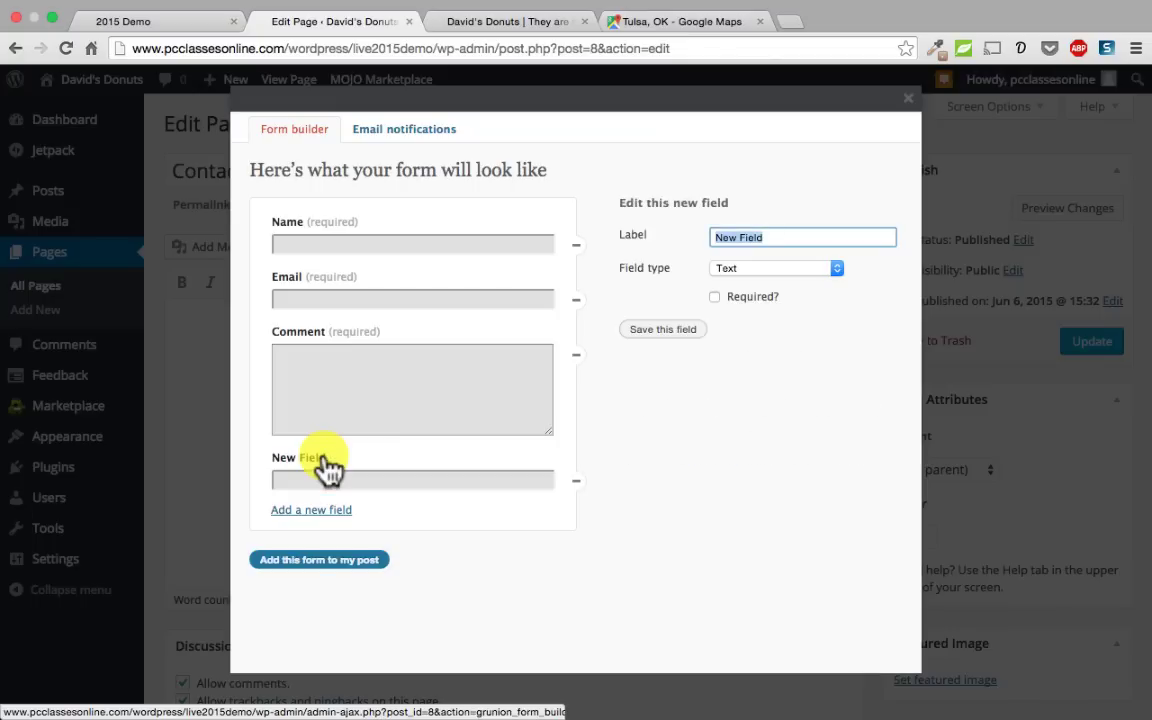
key("BackSpace")
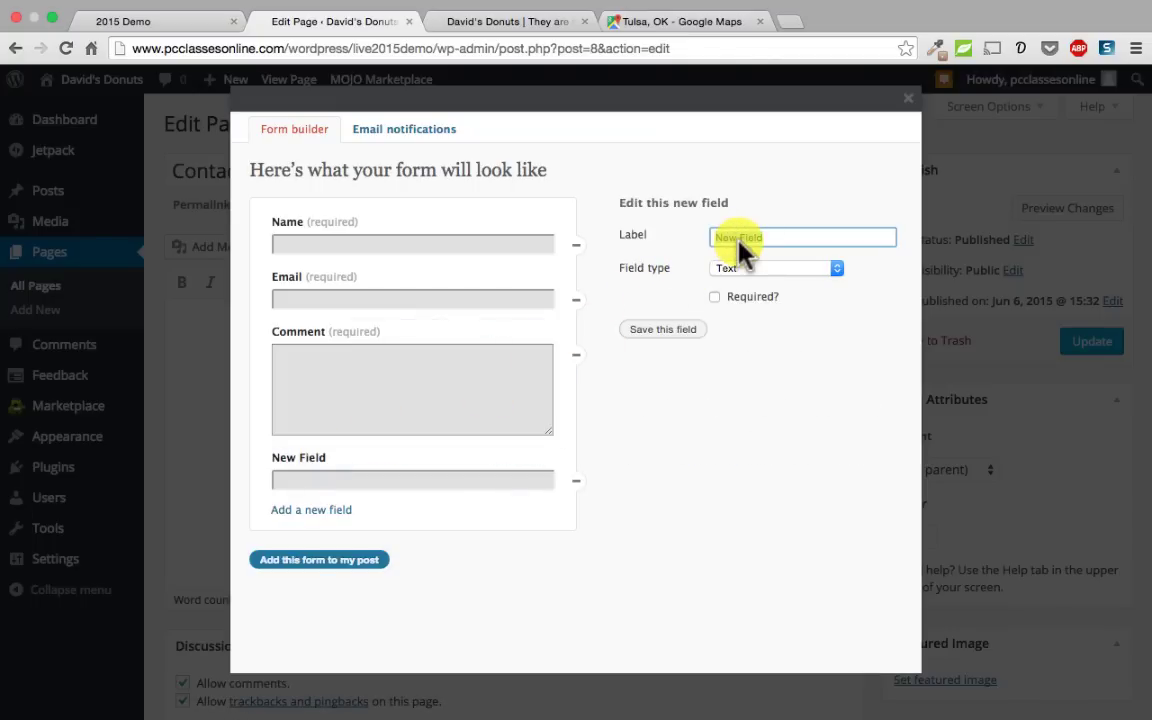
type("Where are yo")
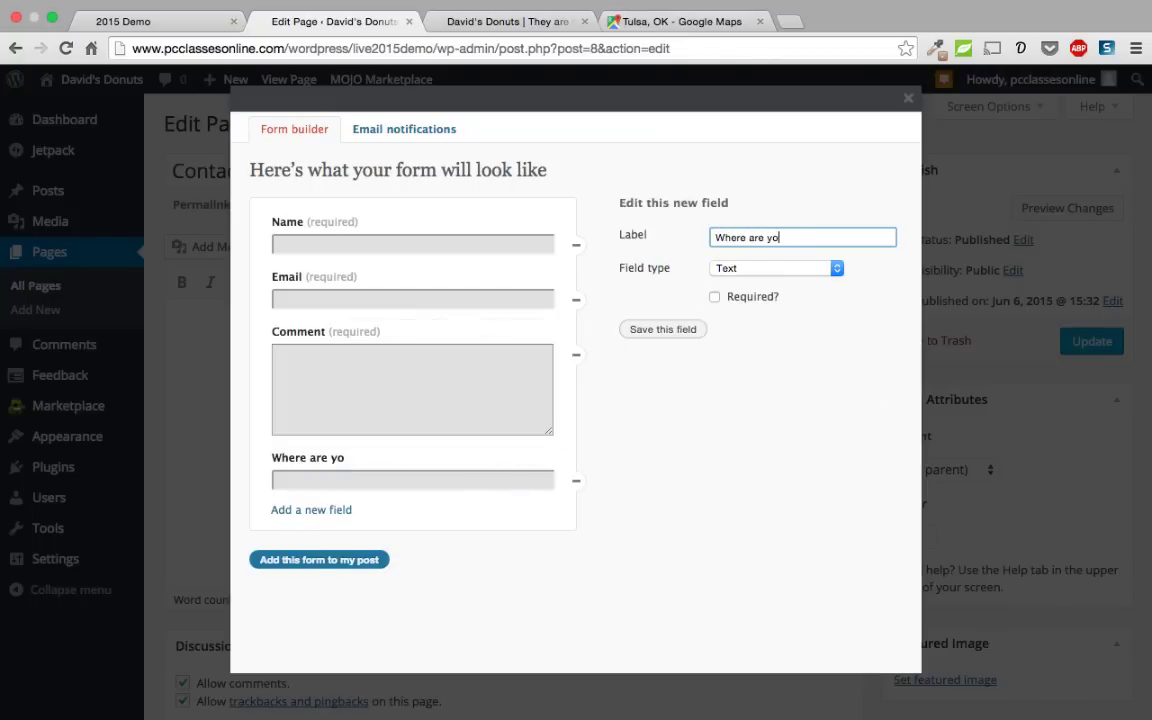
type("u from?")
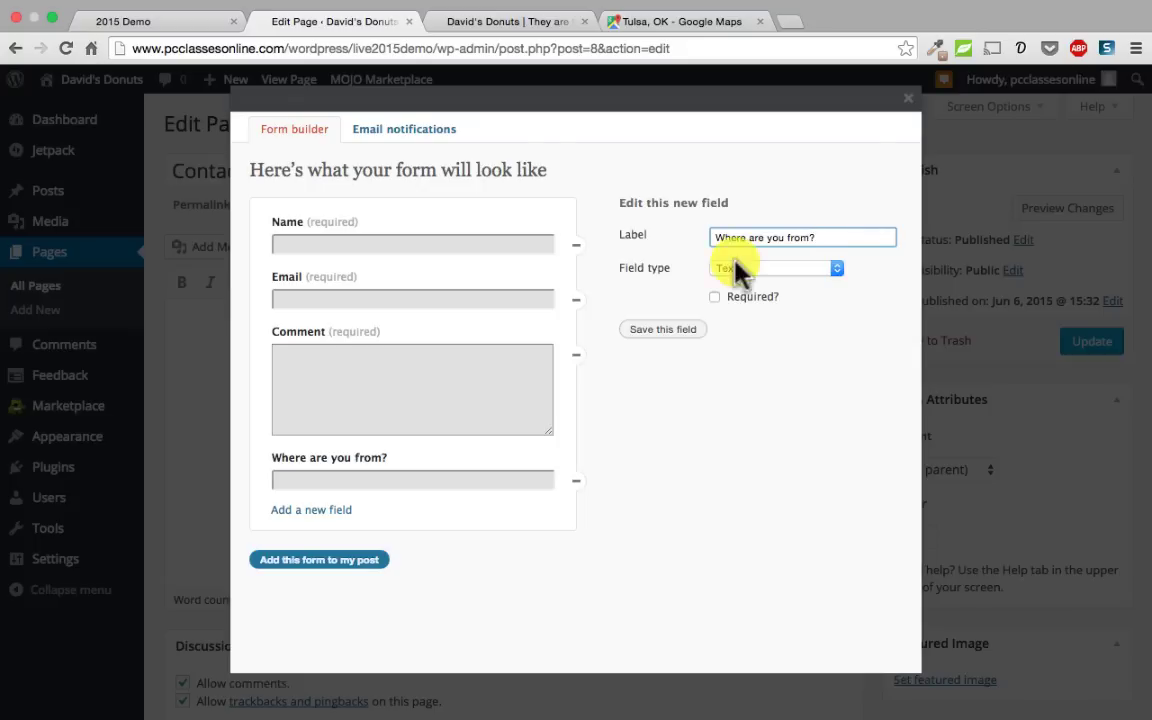
left_click(723, 273)
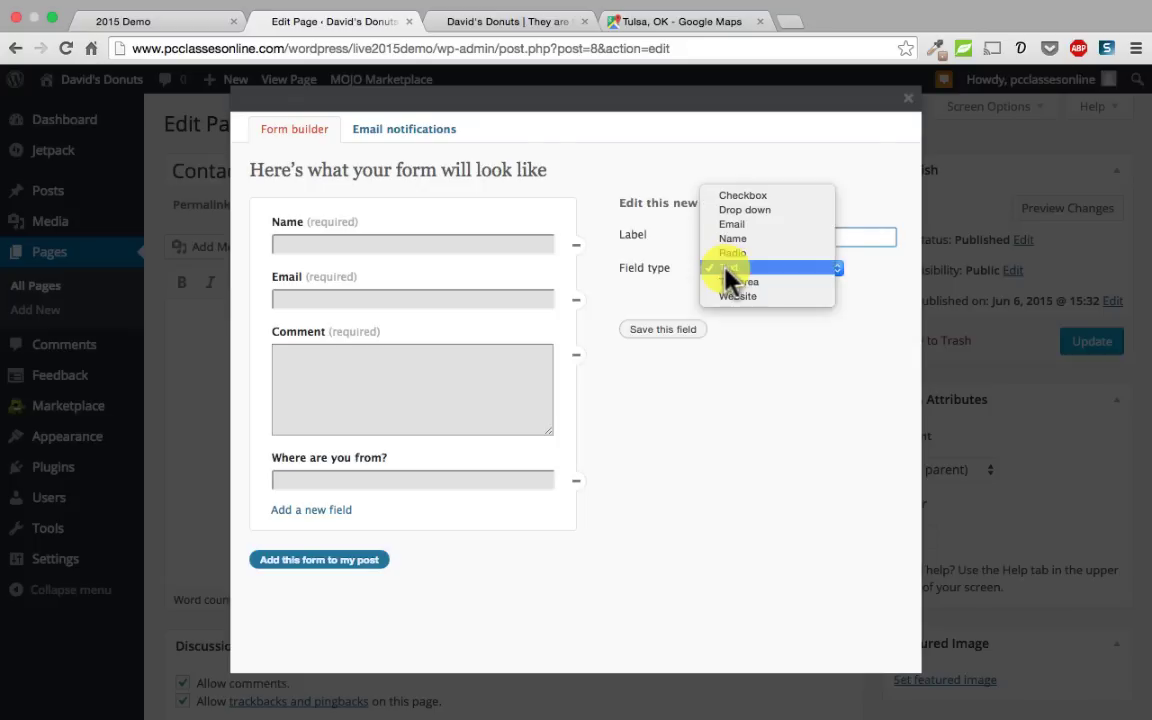
left_click(760, 210)
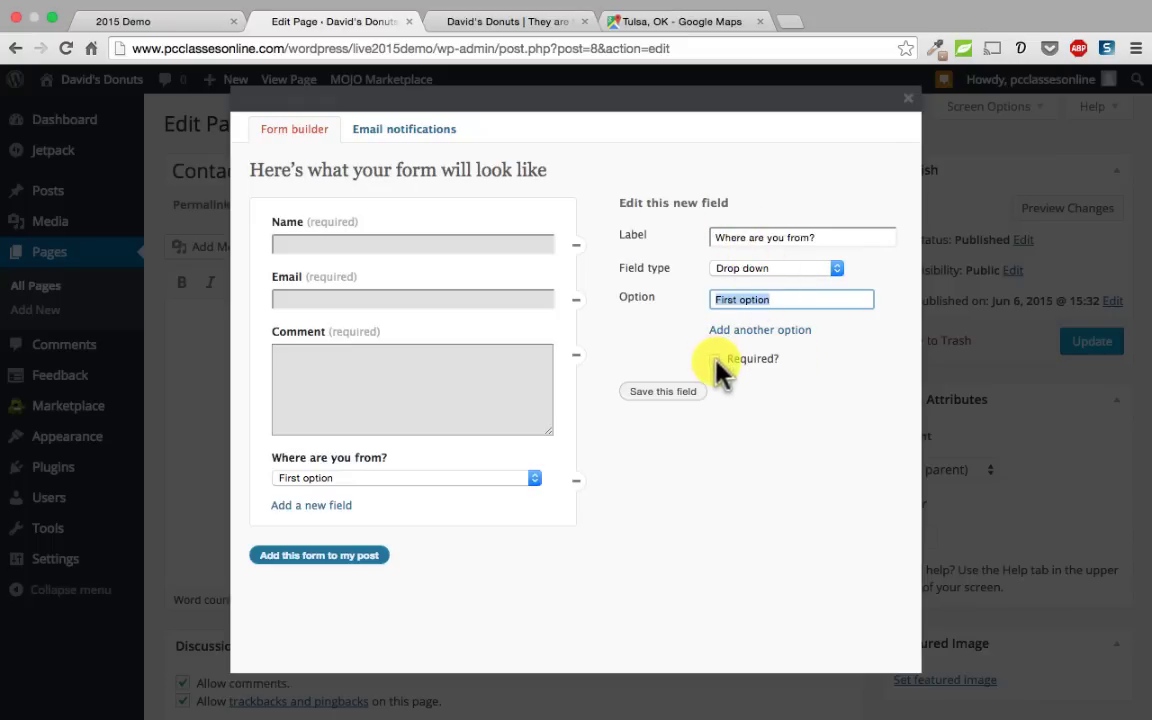
left_click(577, 479)
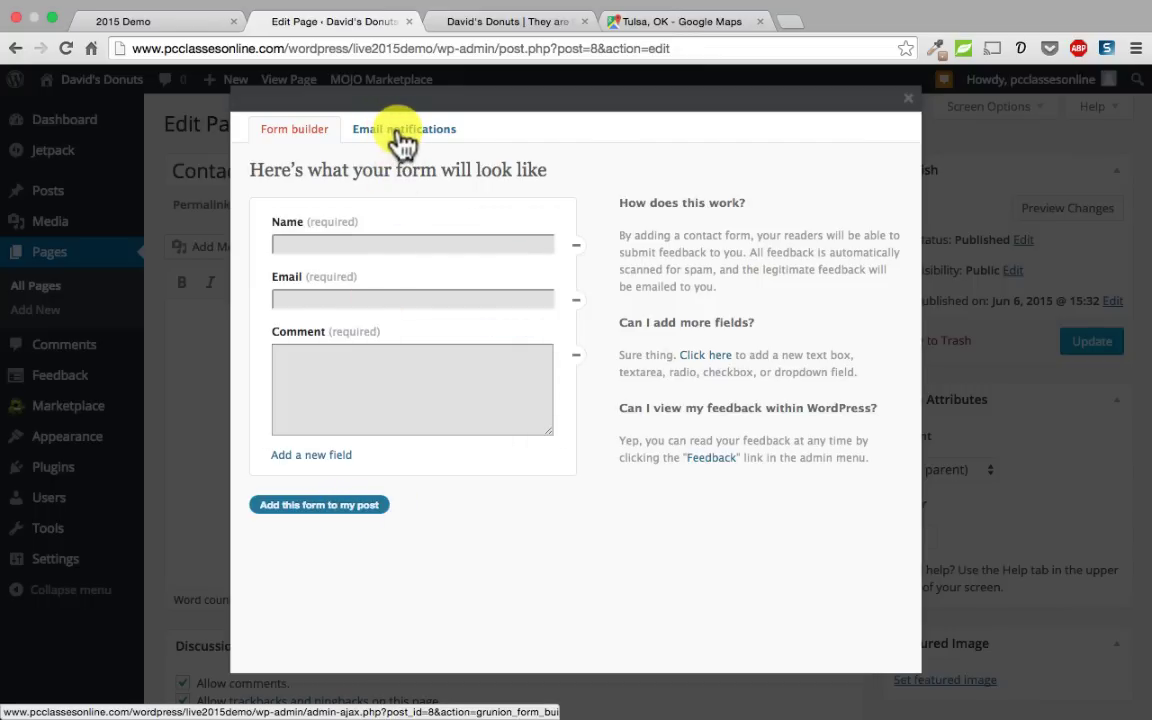
Send form notifications to the shop owner's e-mail with subject 'Message from your website', and save
left_click(403, 131)
left_click(368, 239)
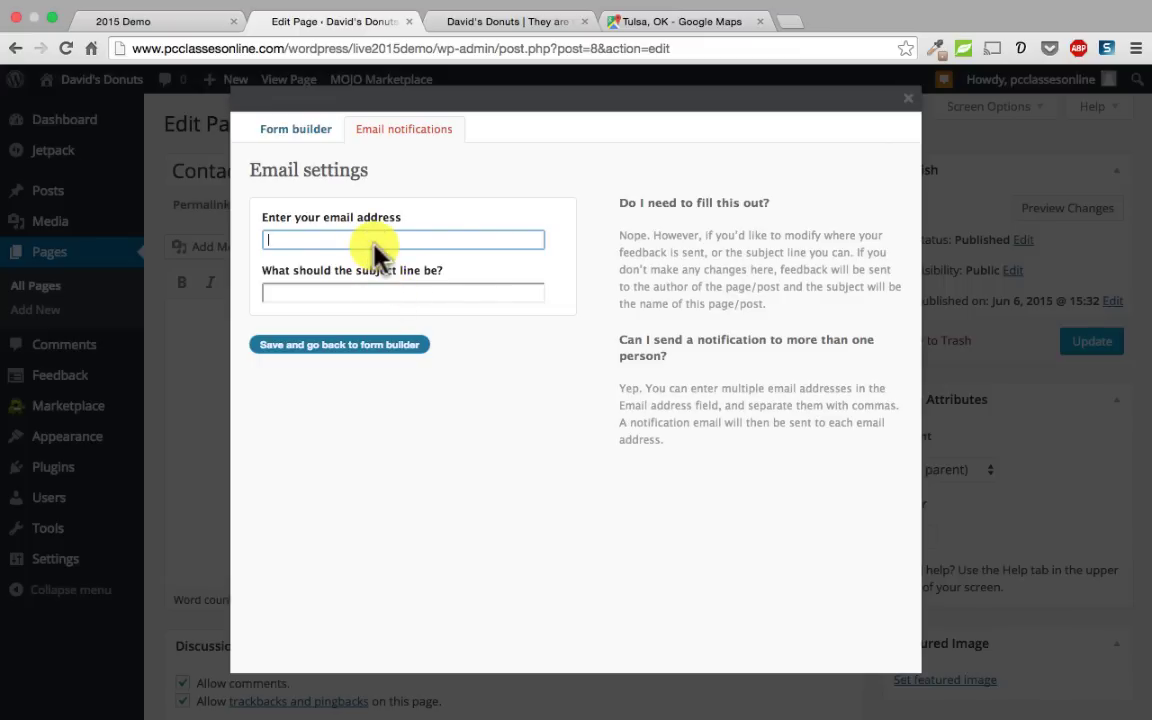
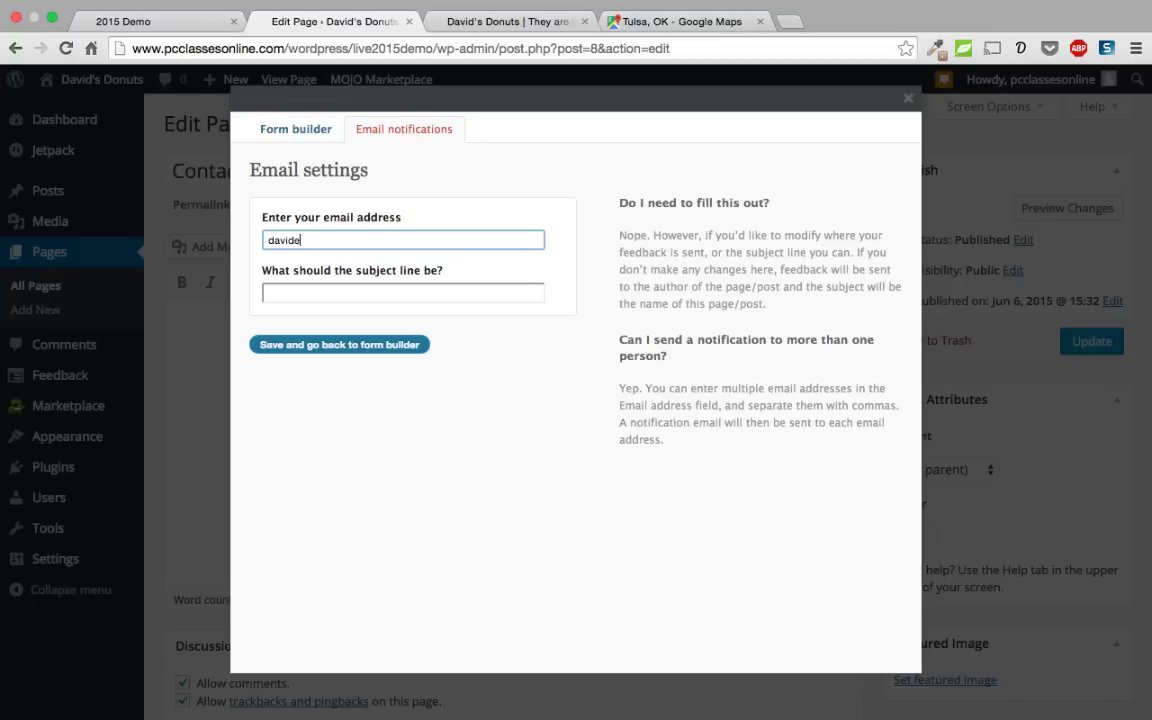
left_click(403, 292)
type("Message ")
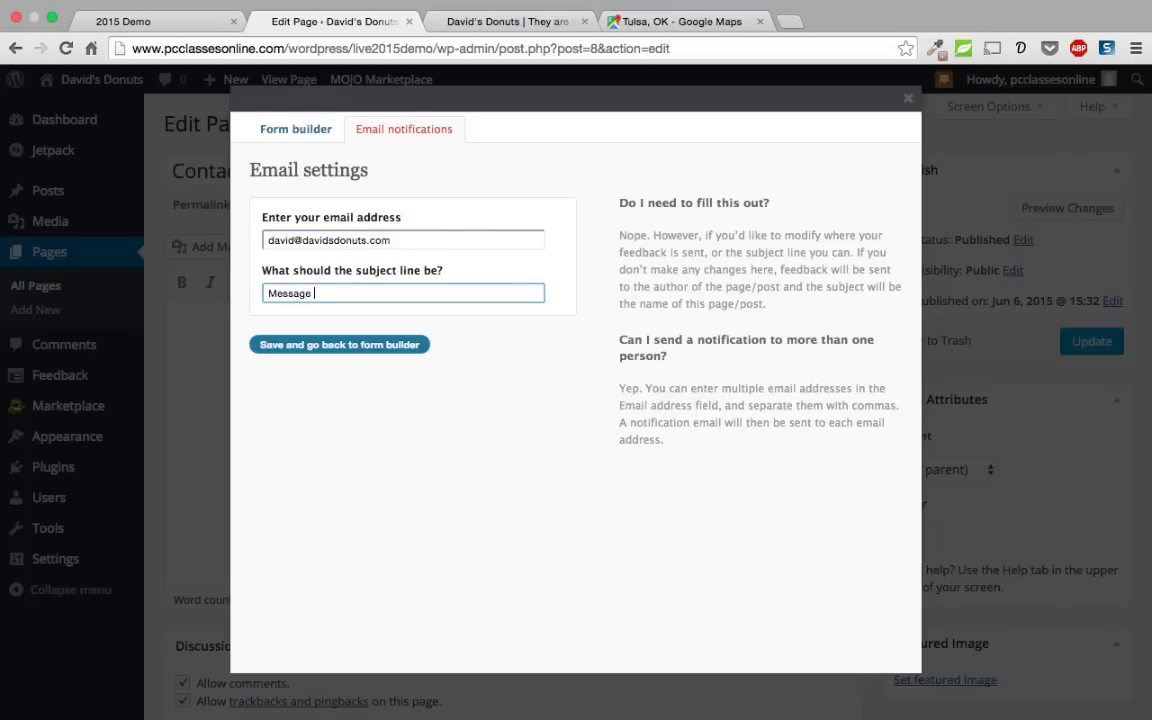
type("from your website")
left_click(358, 358)
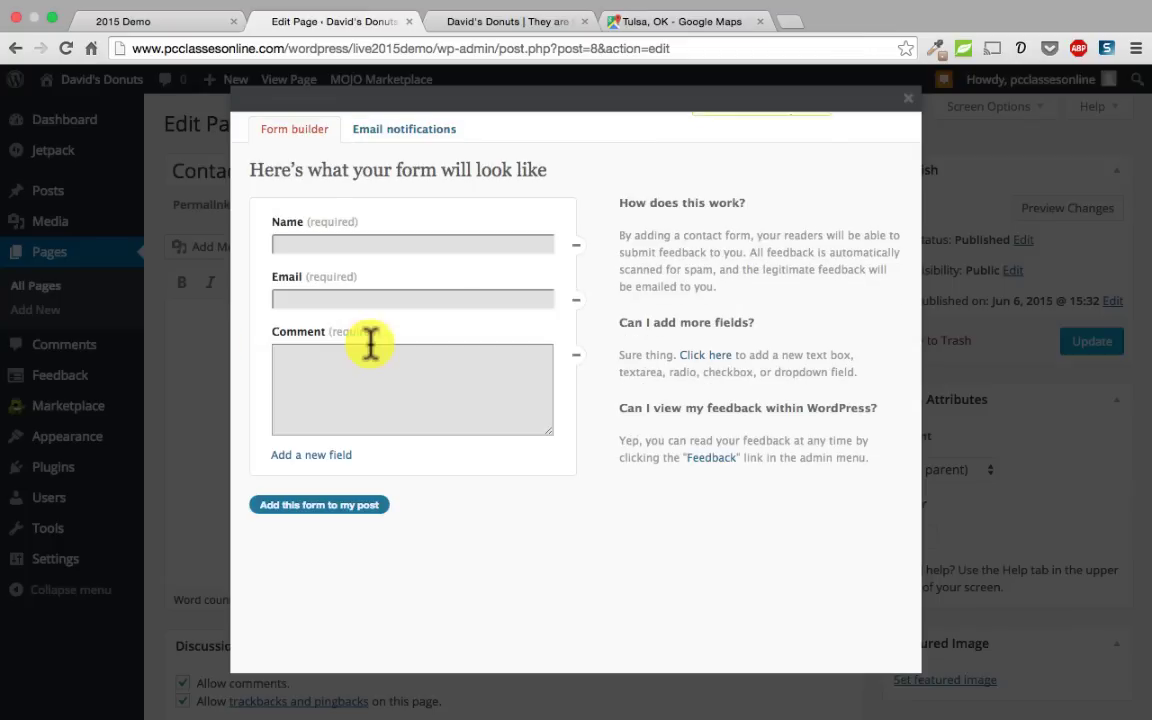
Insert the contact form into the Contact page and update the page
left_click(356, 508)
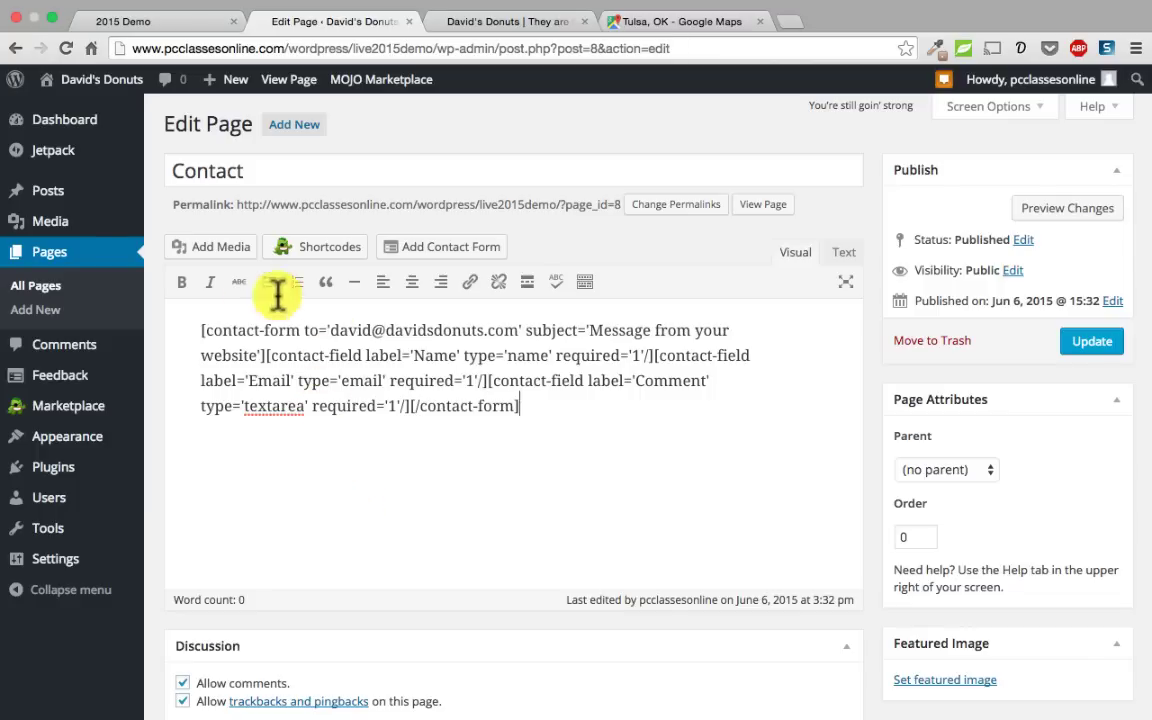
left_click(1105, 345)
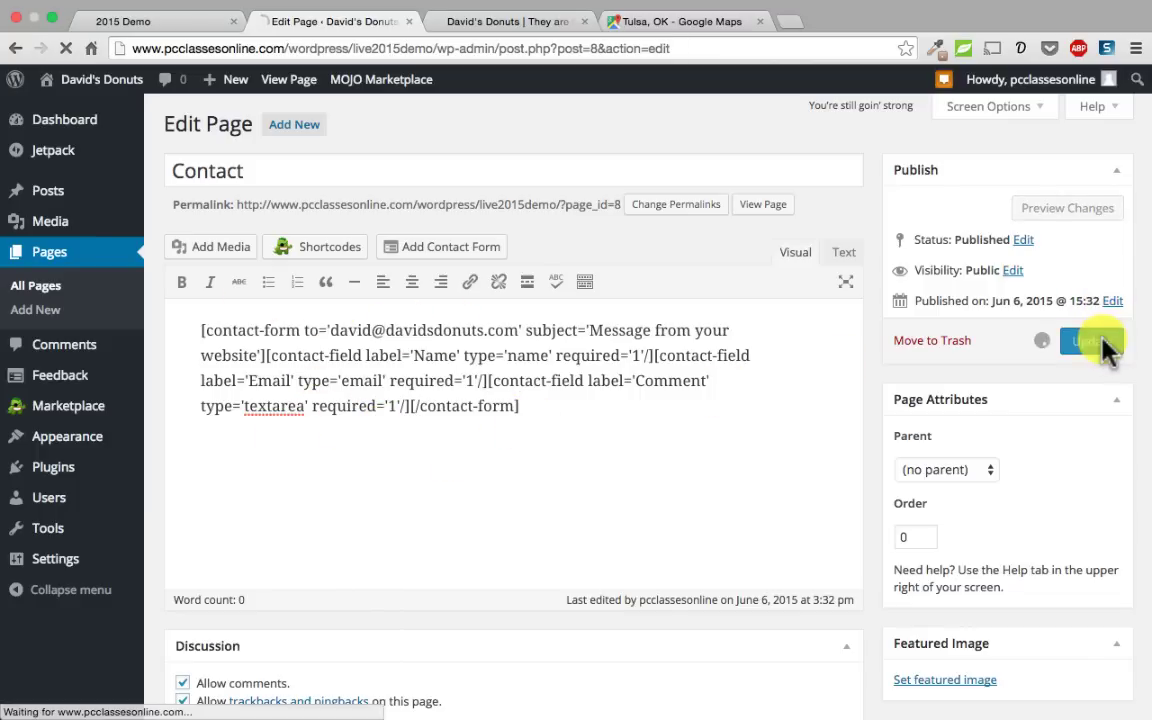
left_click(463, 21)
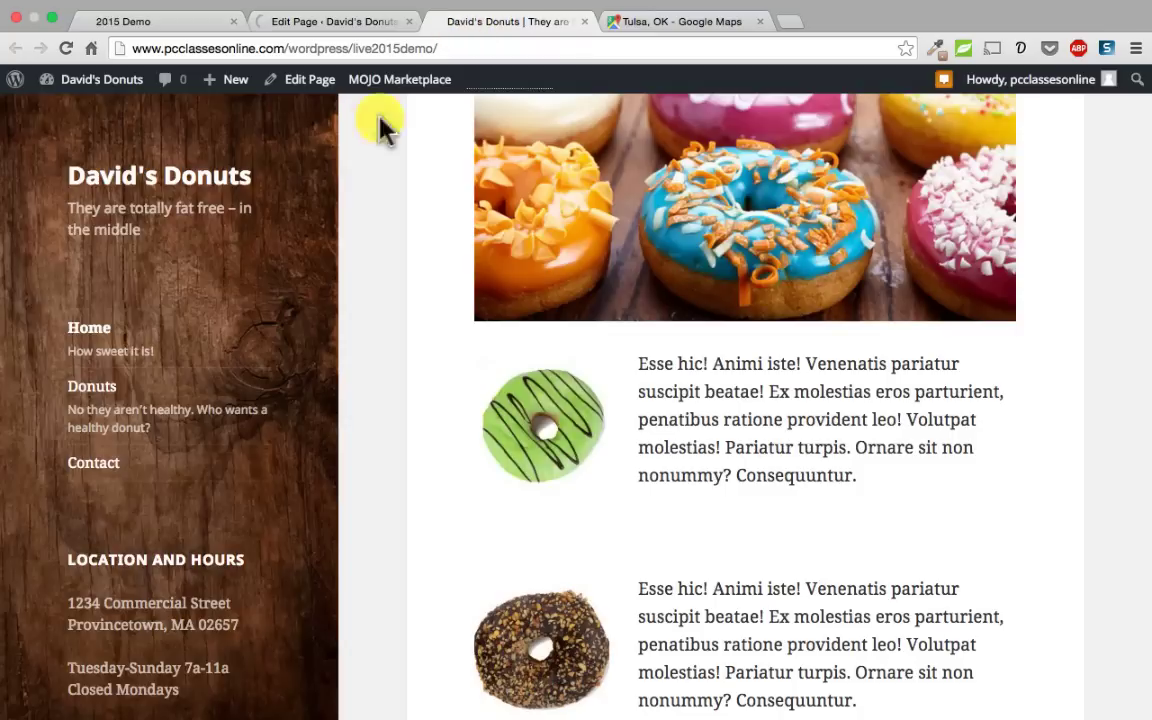
Check the form on the live Contact page, then visit the Home and Donuts pages
left_click(95, 463)
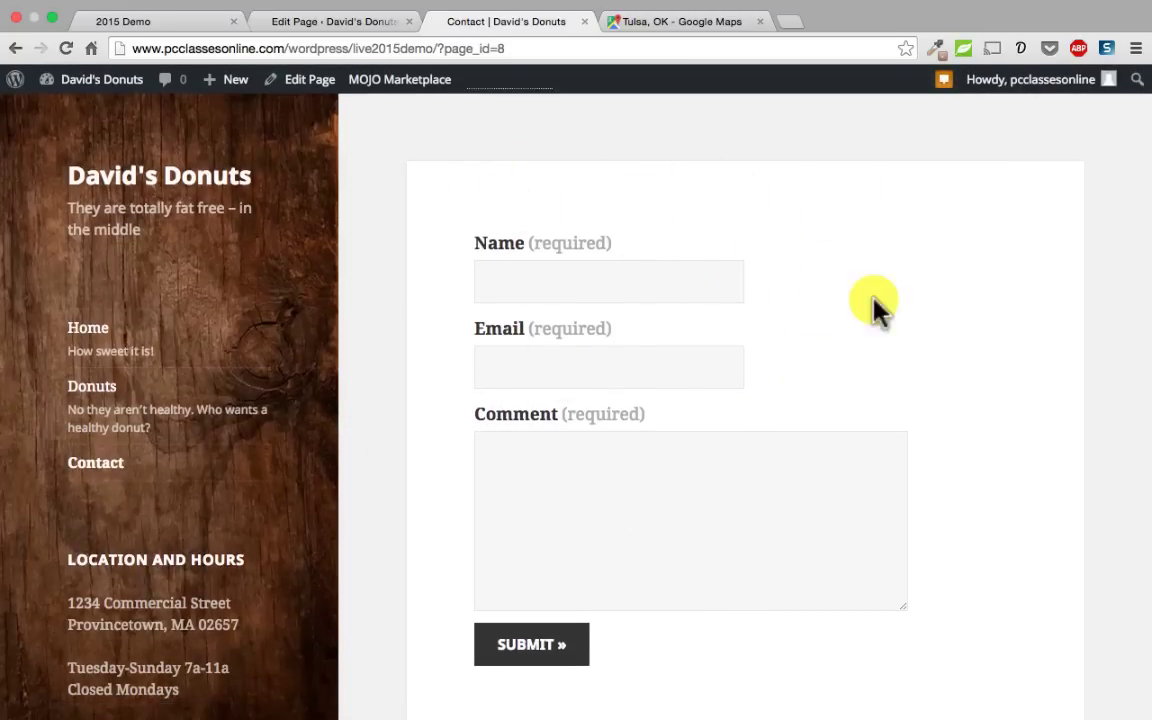
scroll(858, 350, "down", 1)
scroll(858, 350, "up", 1)
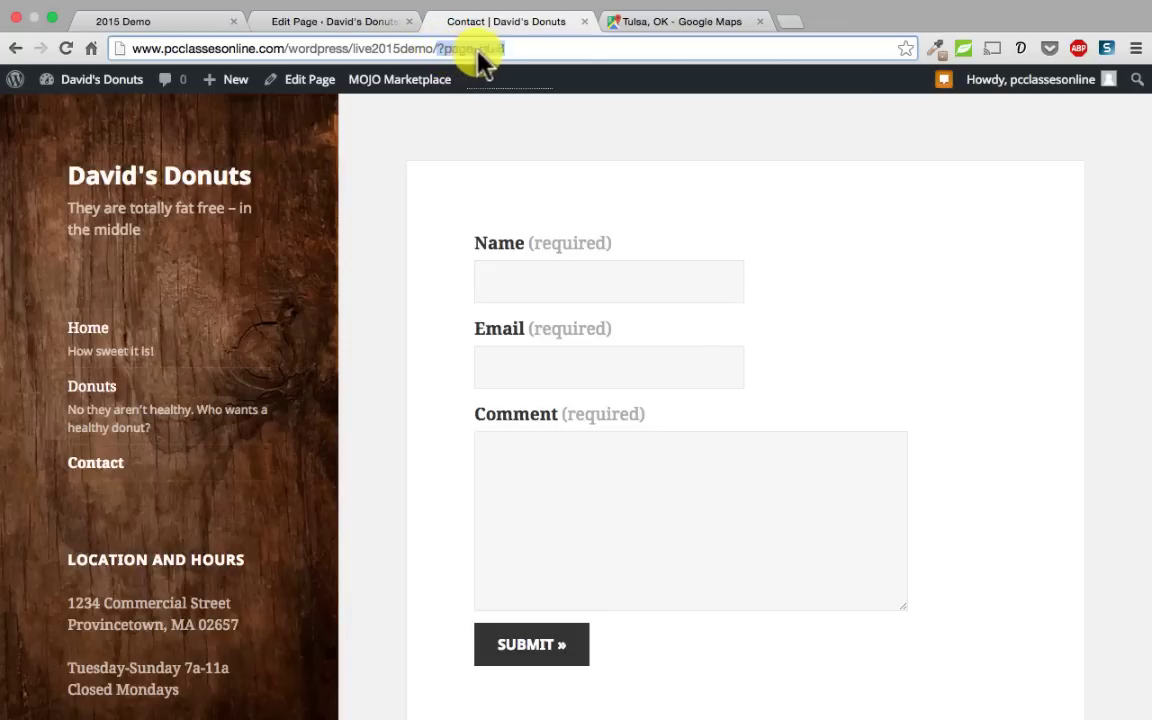
left_click(470, 121)
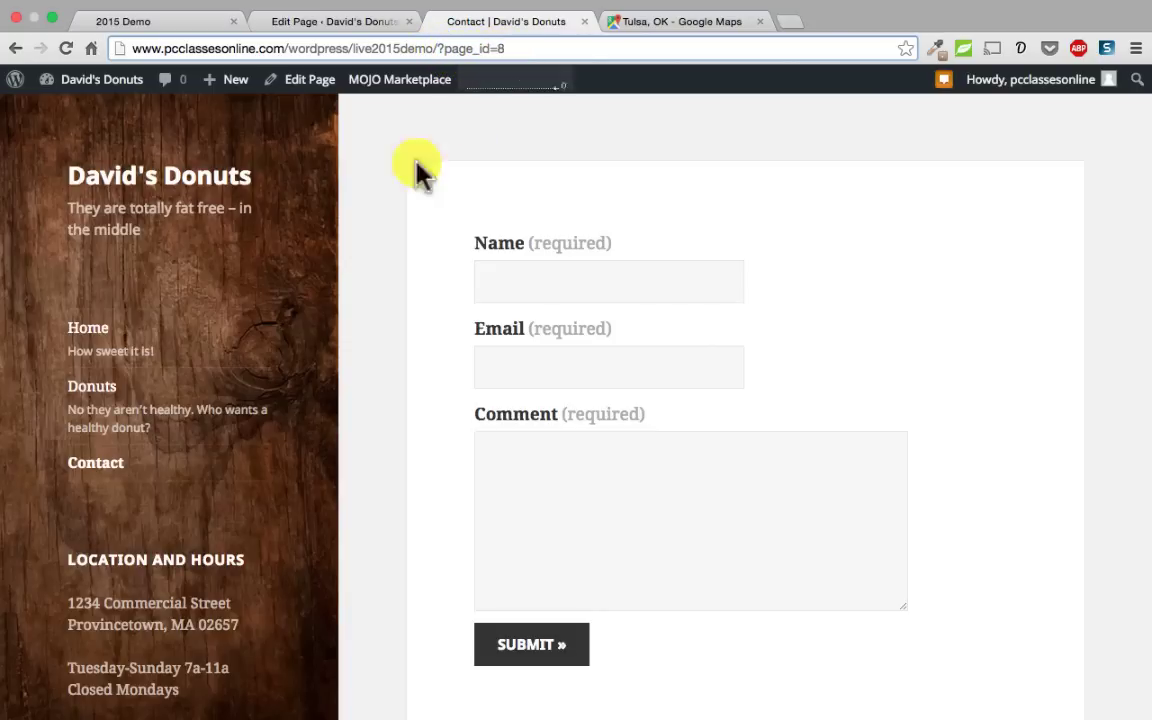
left_click(112, 337)
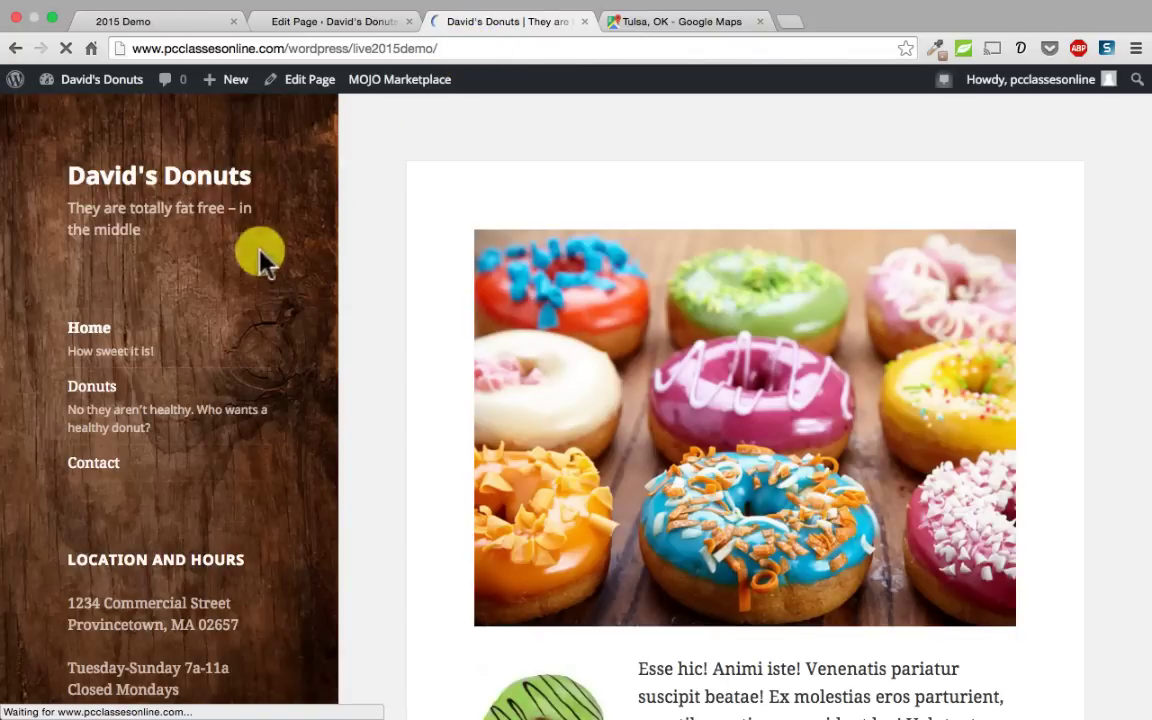
left_click(110, 390)
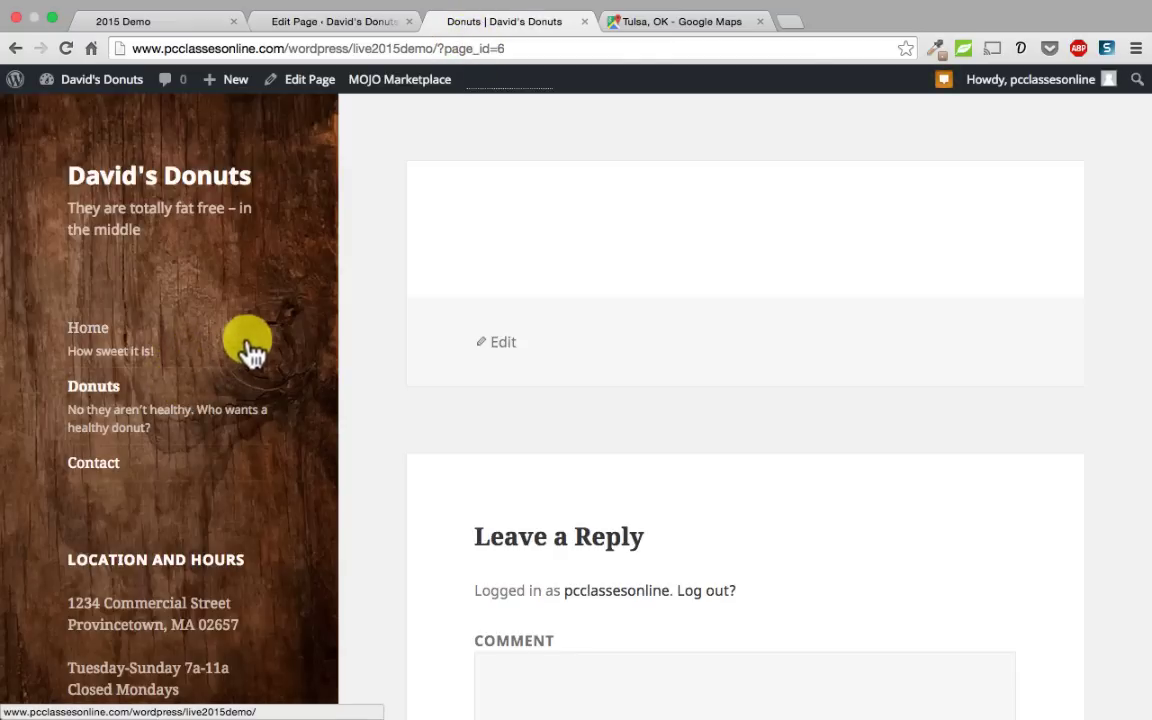
Change Settings > Permalinks from Default to Post name and save the change
left_click(318, 24)
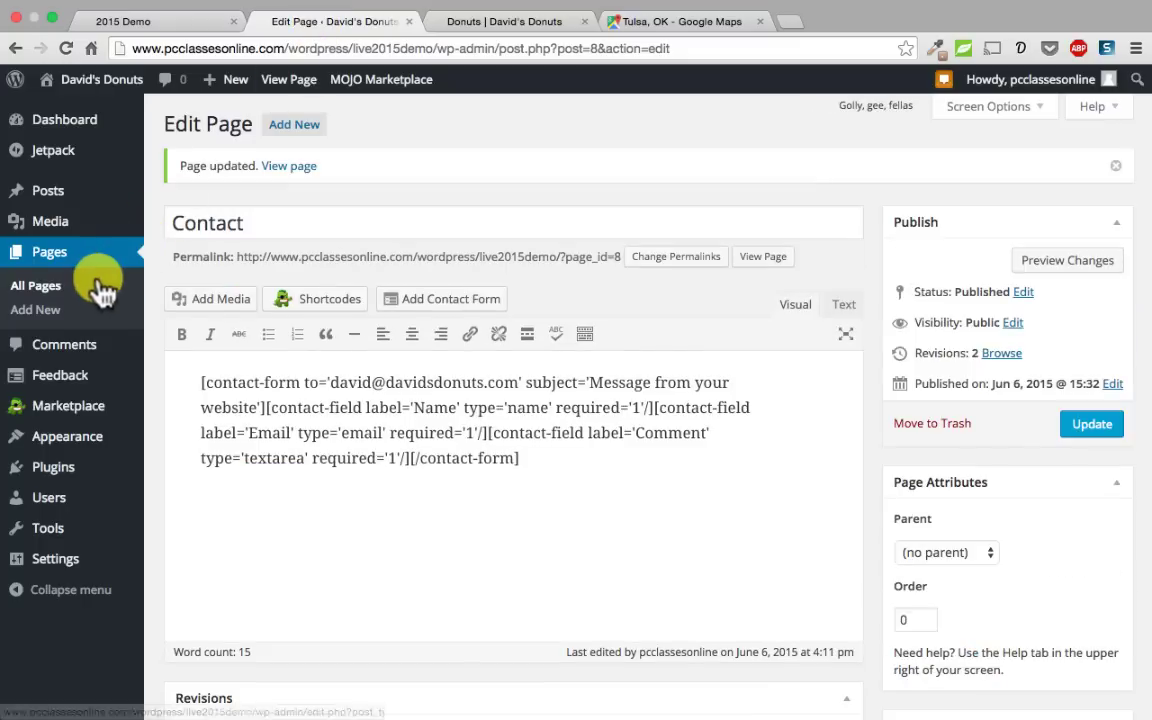
mouse_move(80, 563)
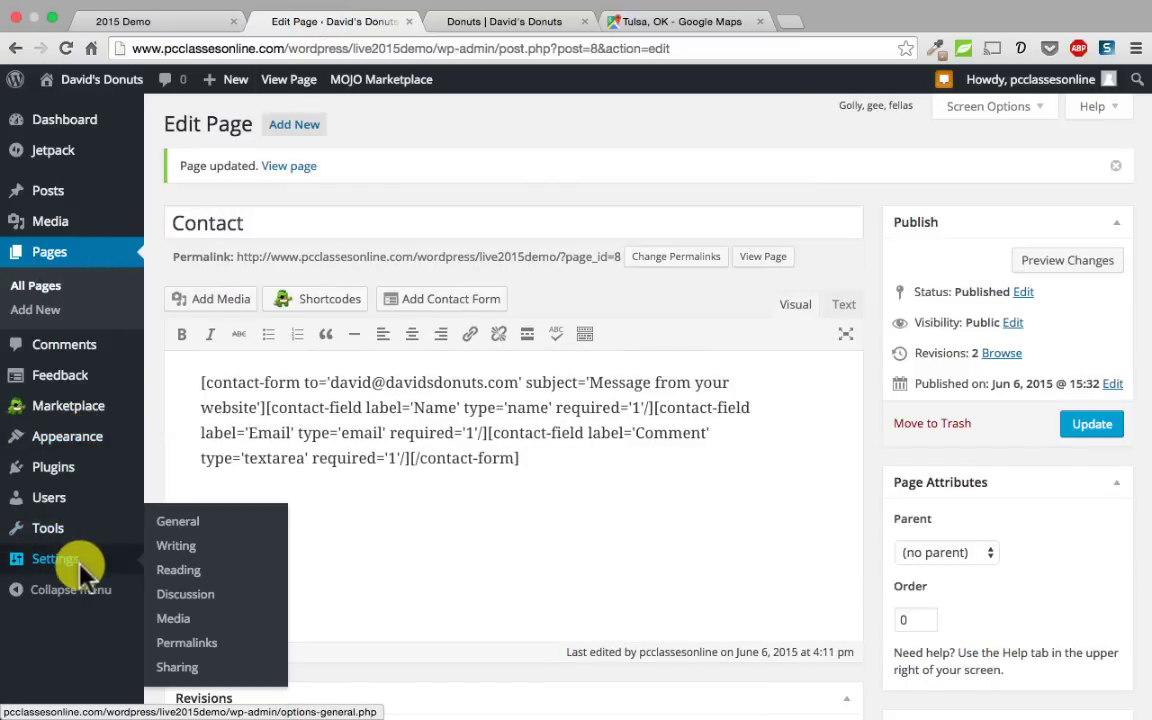
left_click(198, 645)
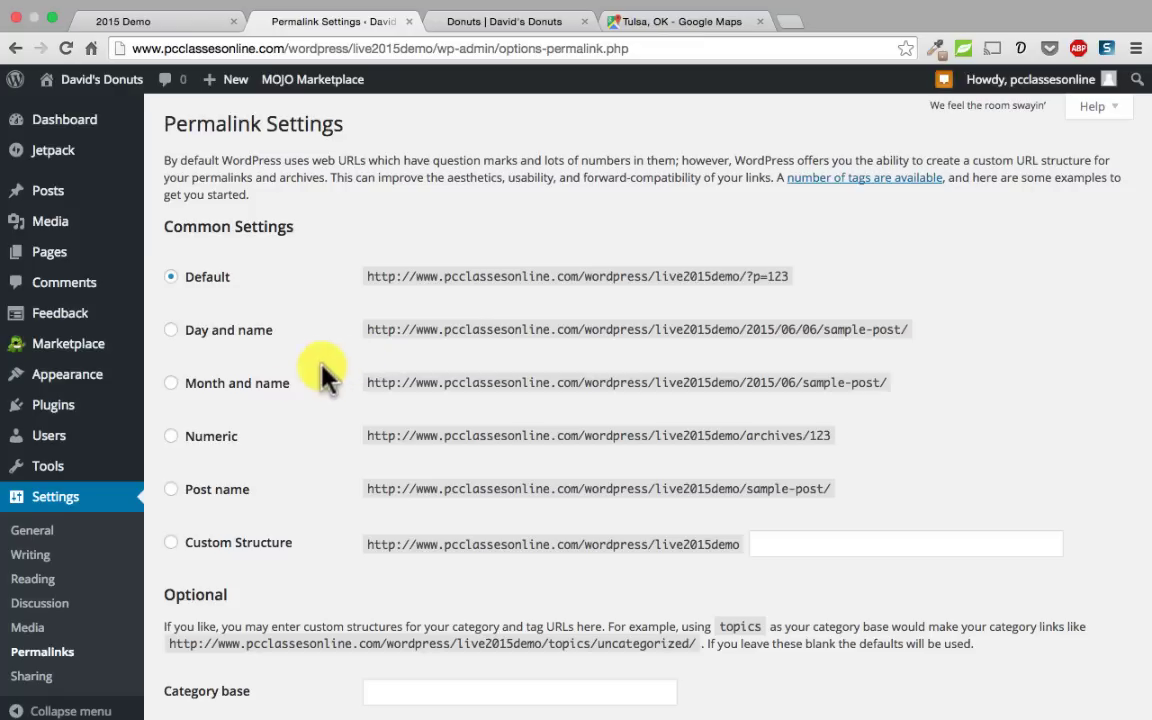
left_click(172, 545)
left_click(171, 489)
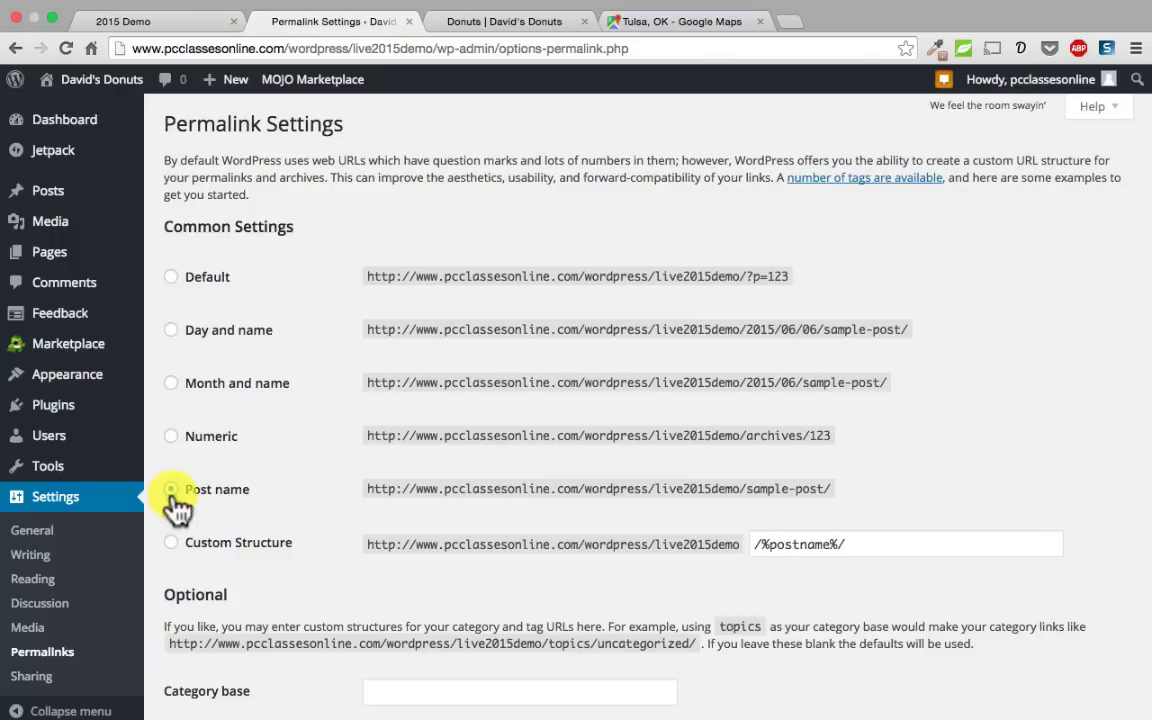
scroll(172, 500, "down", 3)
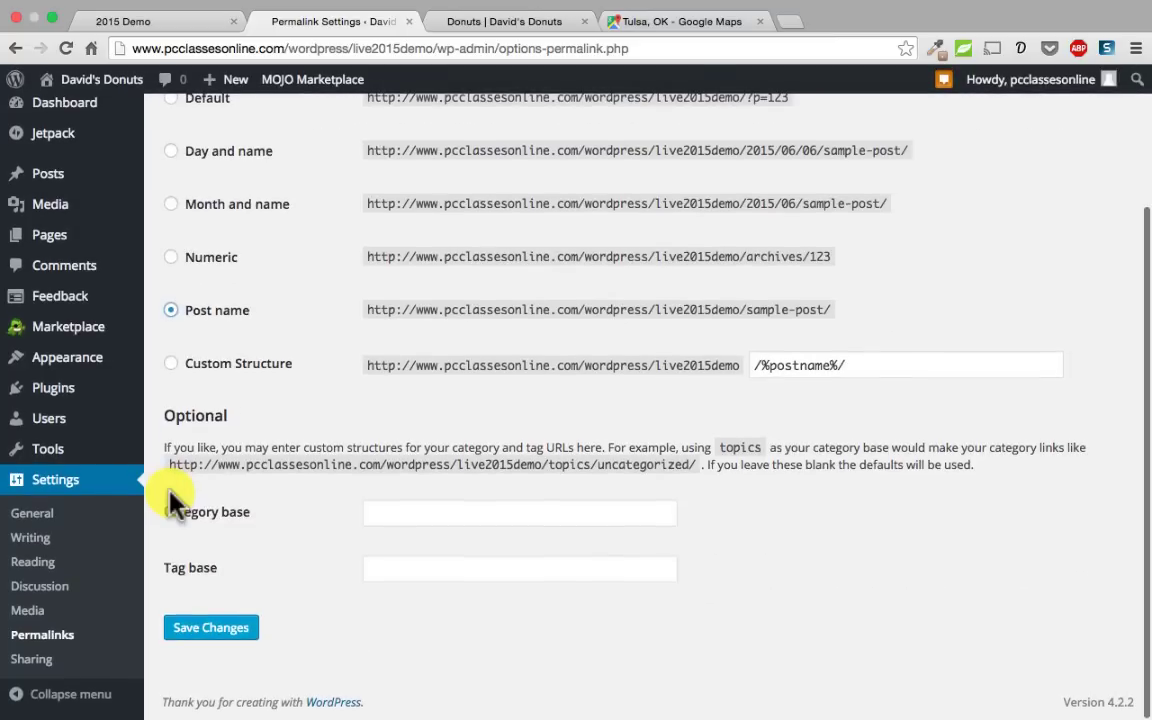
left_click(206, 630)
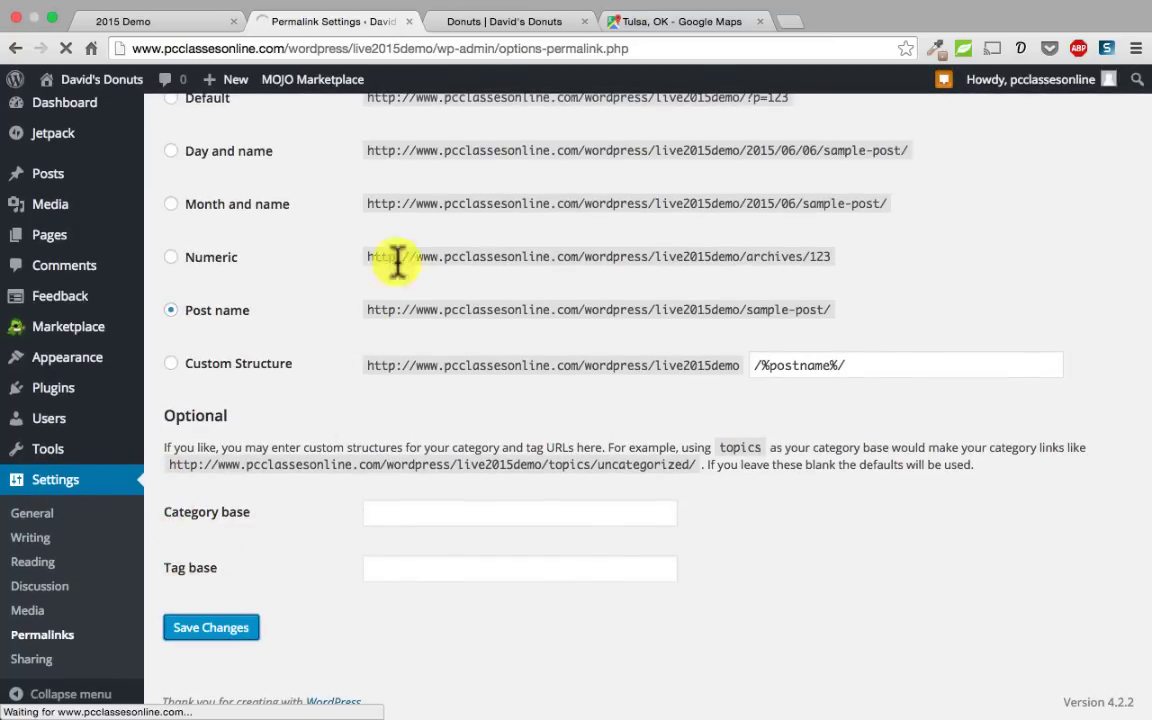
left_click(505, 22)
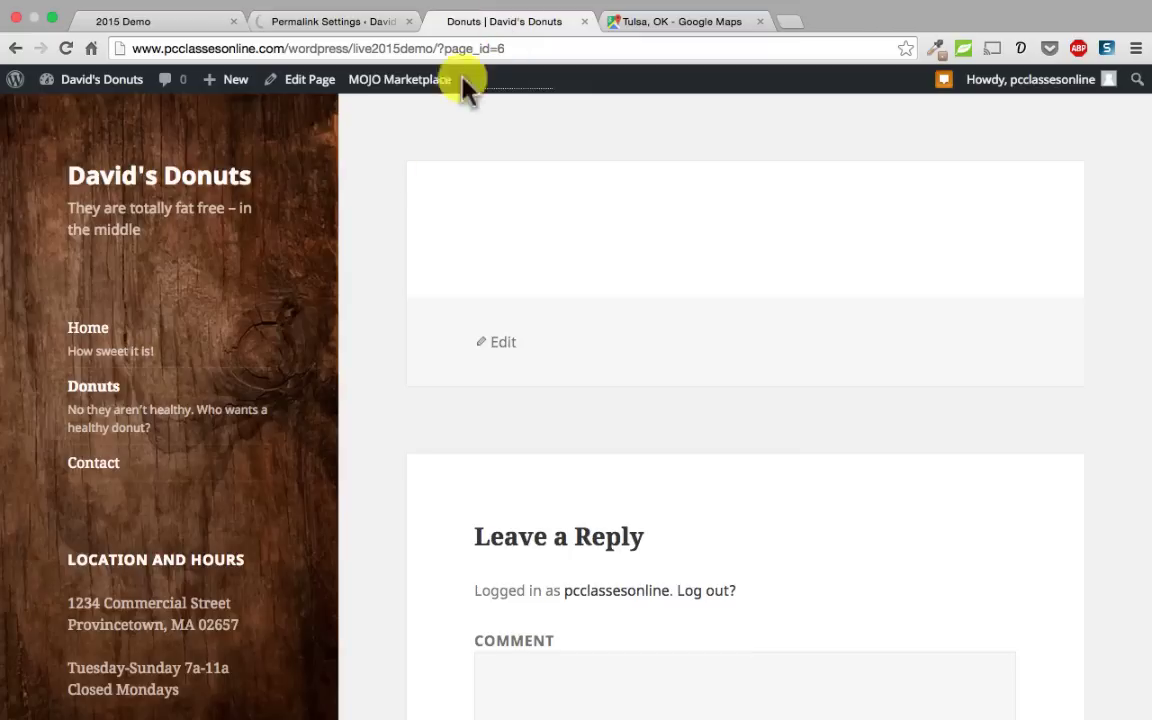
Reload the site and highlight the Donuts page's new address ending in donuts/
left_click(201, 192)
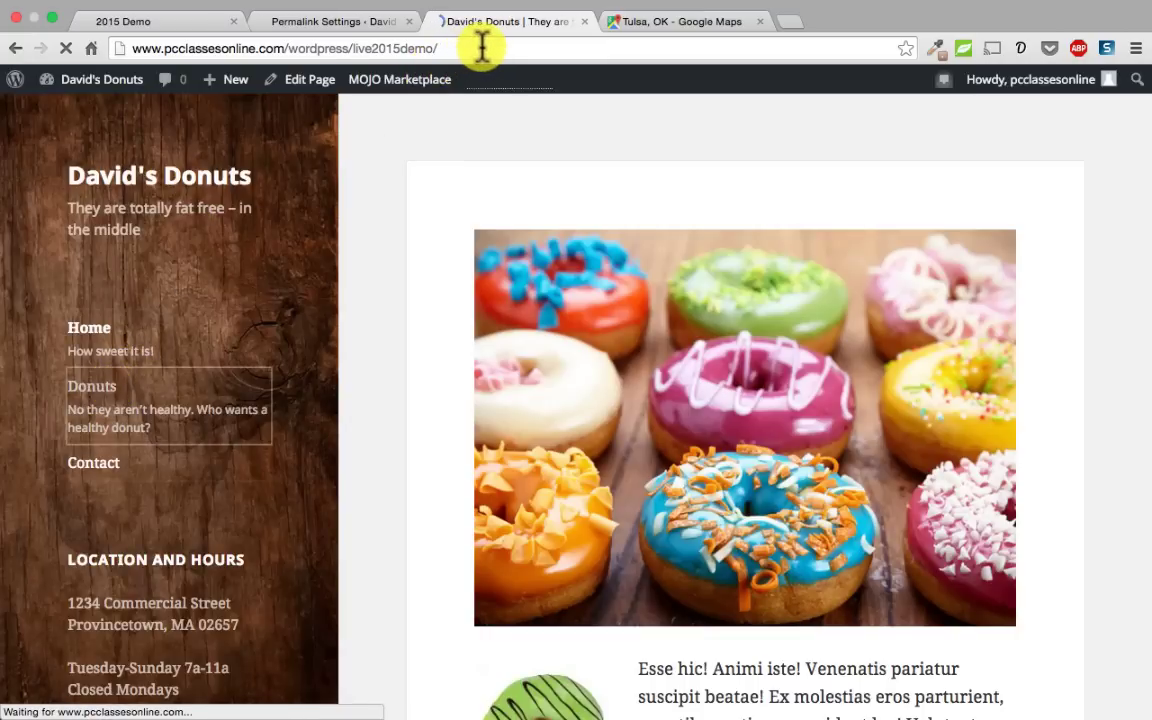
left_click_drag(490, 48, 440, 48)
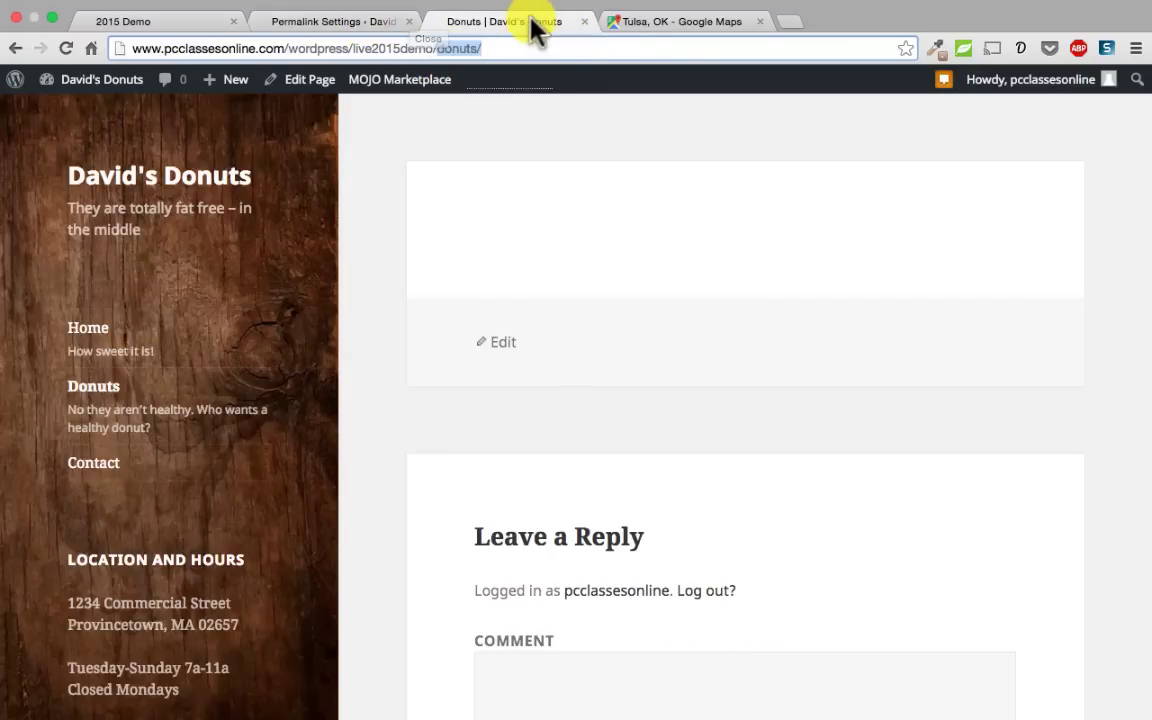
Switch to the 2015 Demo site and scroll down to its map and back to the top
left_click(175, 24)
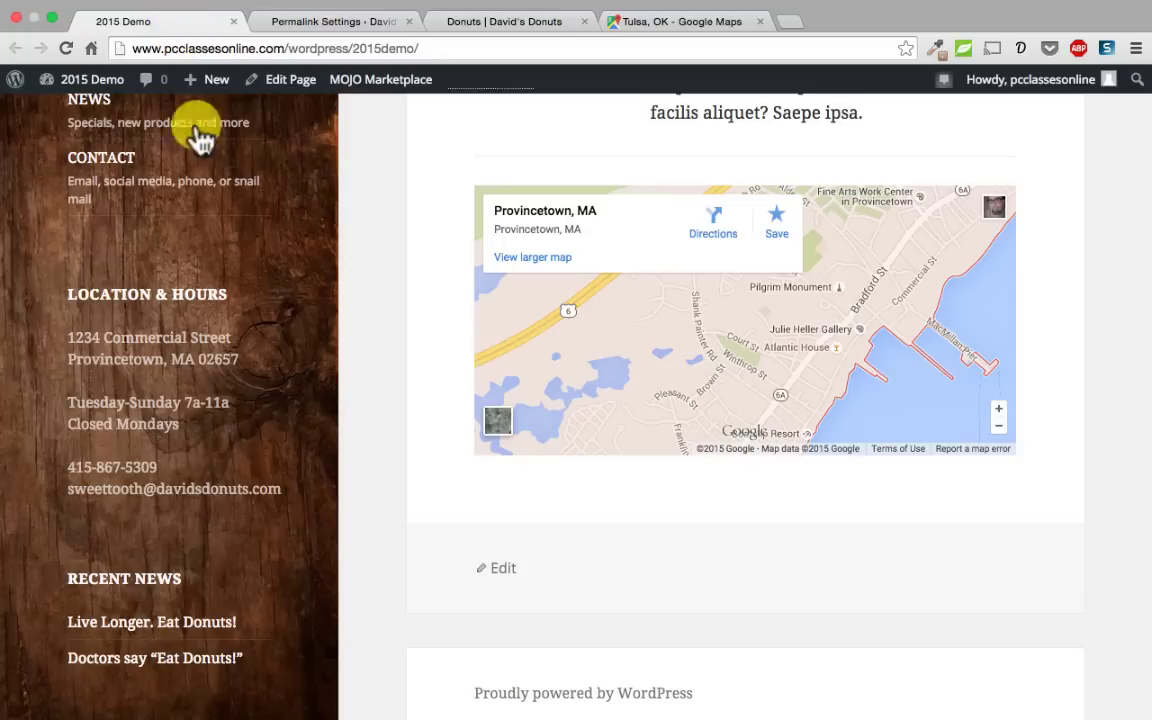
scroll(383, 290, "up", 15)
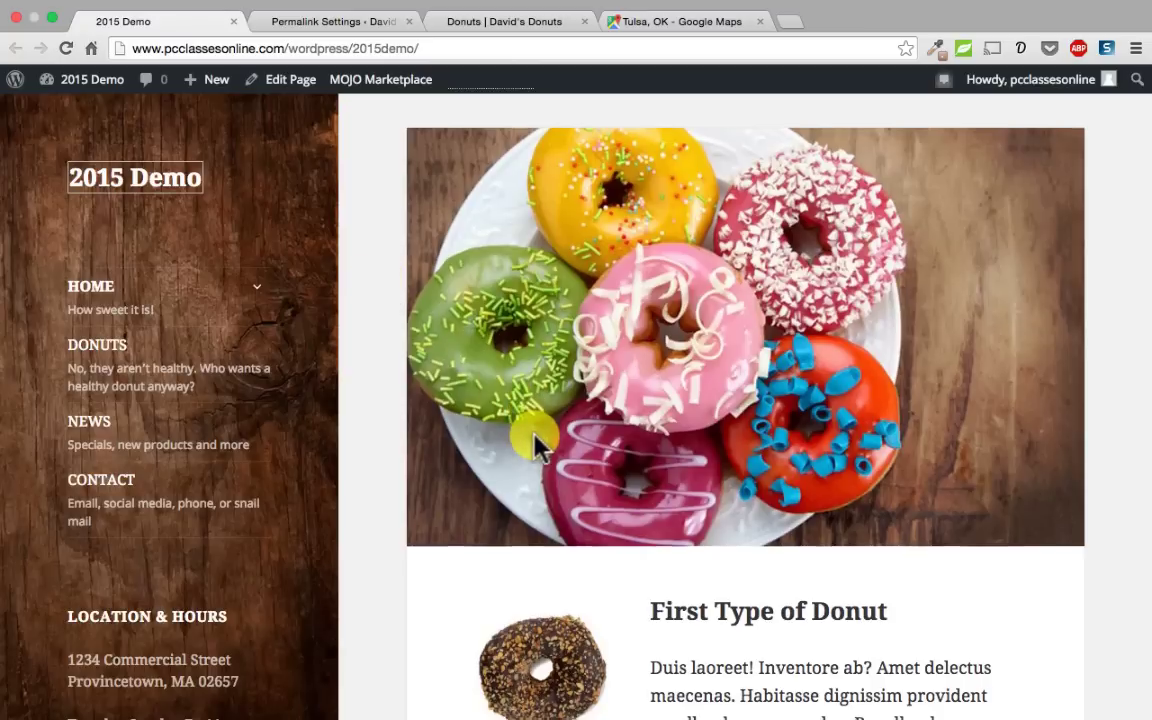
scroll(532, 432, "down", 10)
scroll(535, 440, "down", 3)
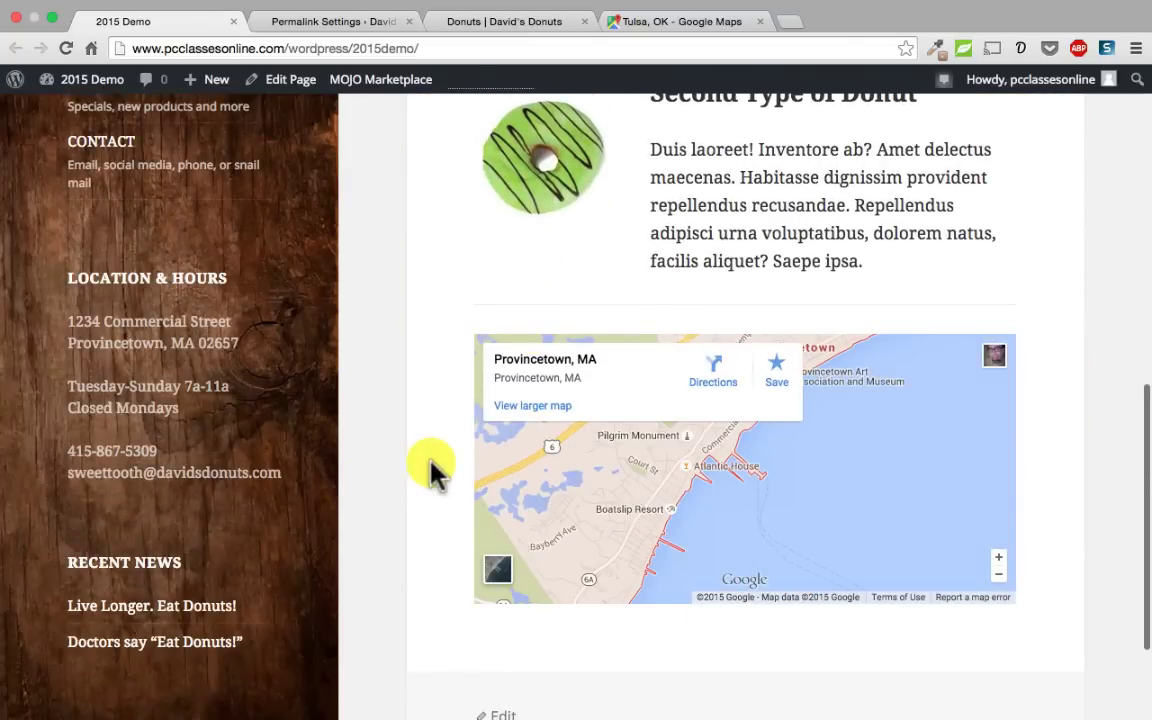
scroll(435, 475, "down", 3)
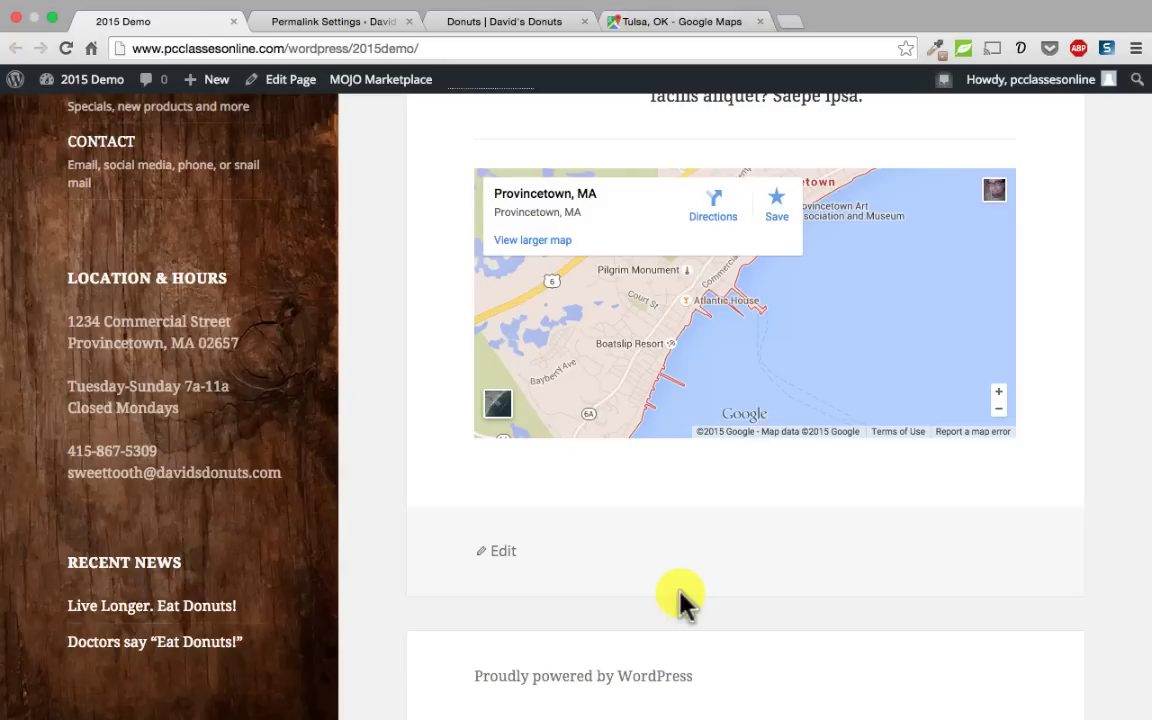
scroll(356, 347, "up", 15)
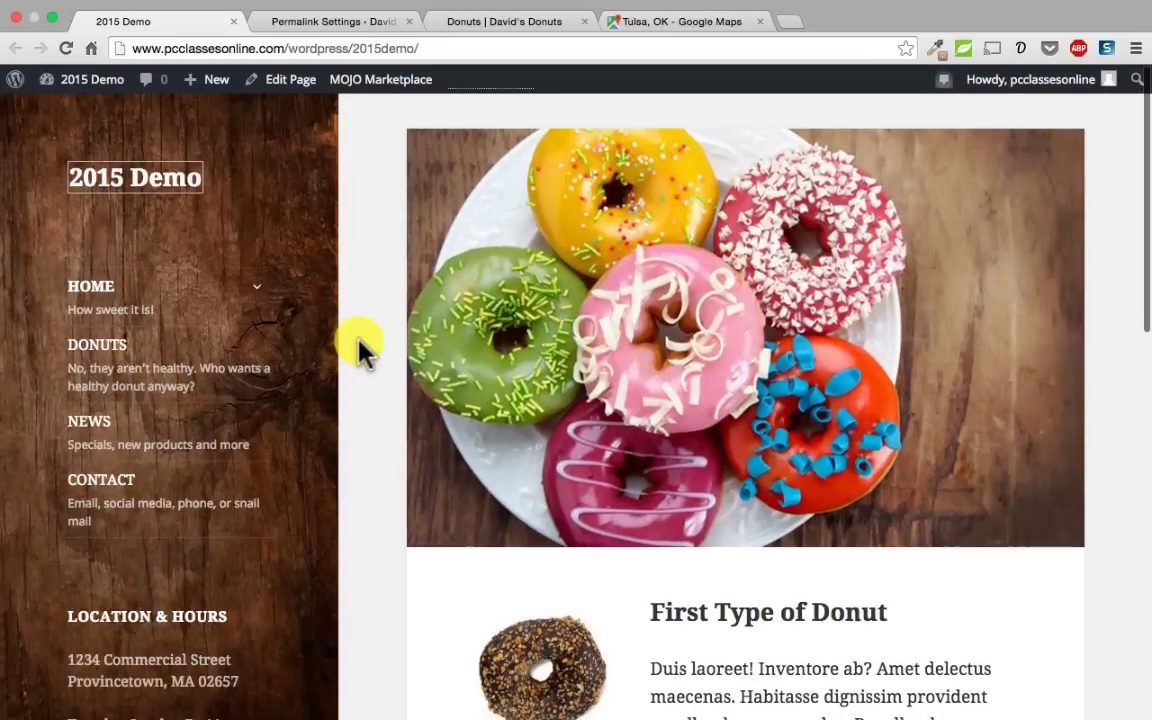